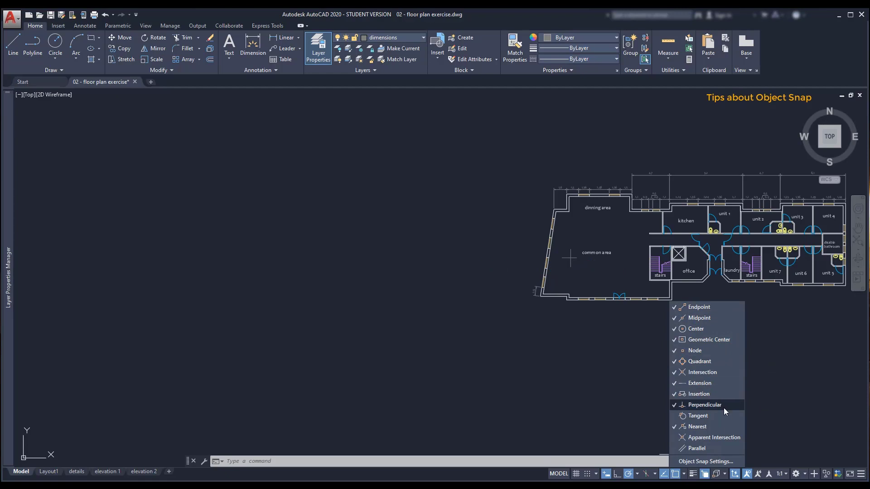
Enable the Tangent, Apparent Intersection and Parallel object snaps
click(724, 416)
click(724, 438)
click(724, 449)
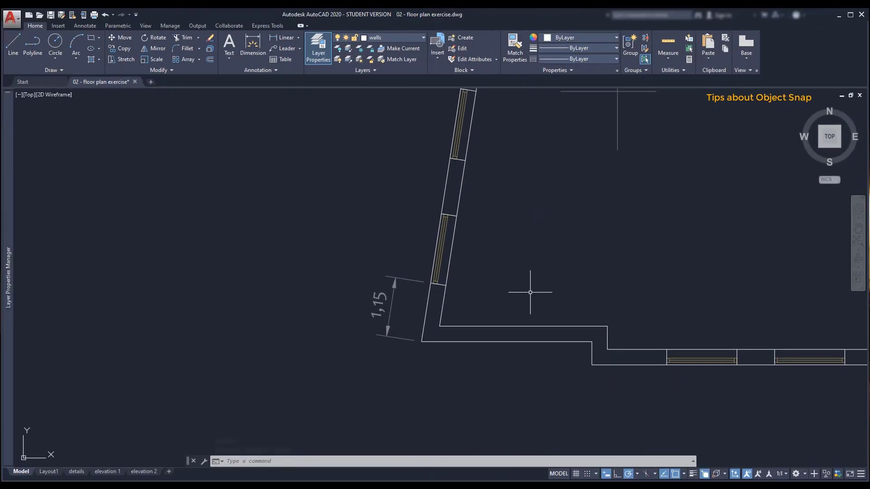
Draw a line about 3.97 units long at 135° from the inner jog corner to the nearest point on the slanted wall
text(l)
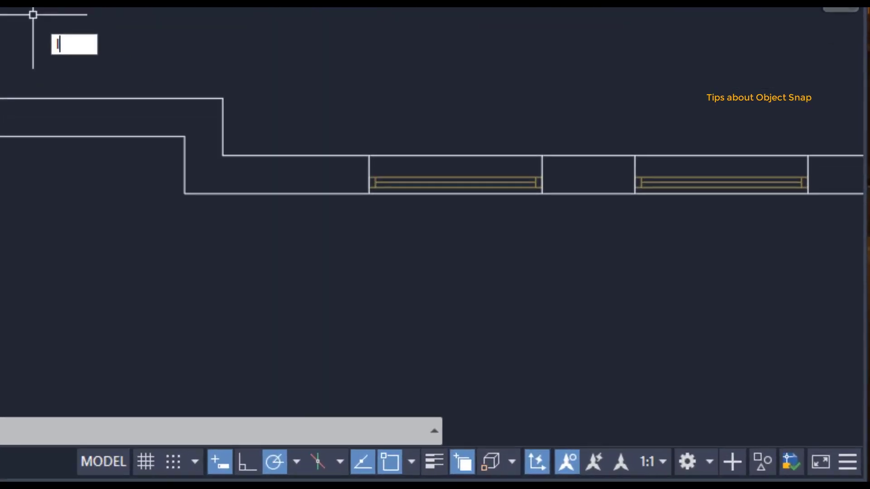
key(Return)
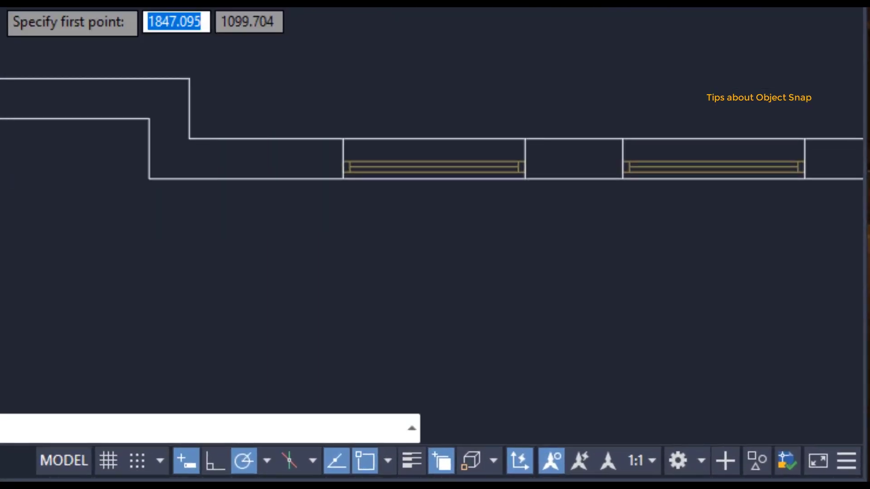
click(189, 79)
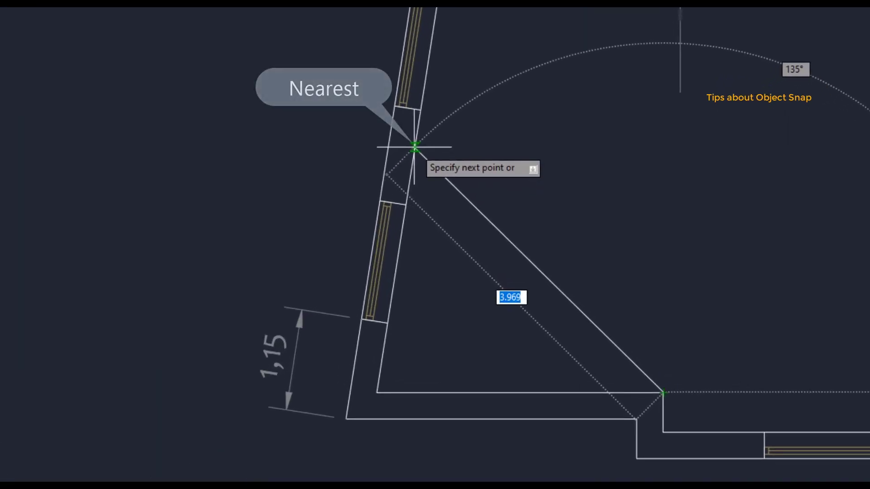
click(414, 146)
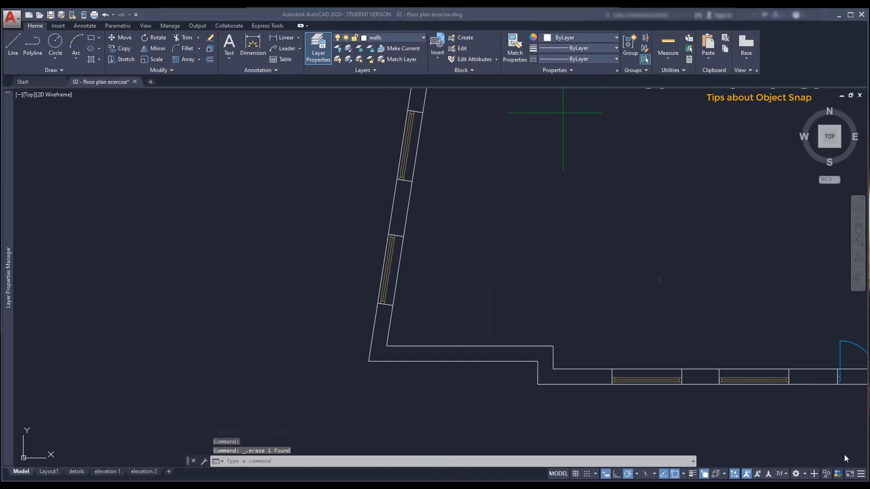
key(Escape)
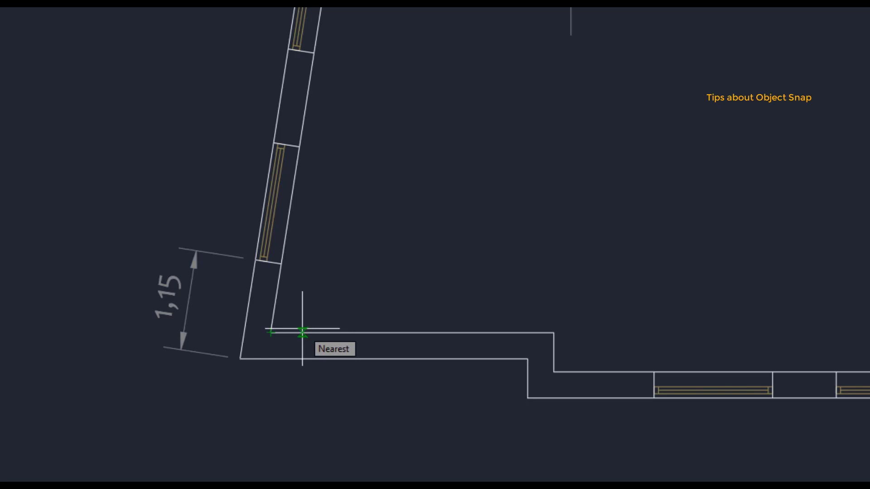
Try to start a line 2 units from the inner wall corner while the Nearest object snap is active
text(2)
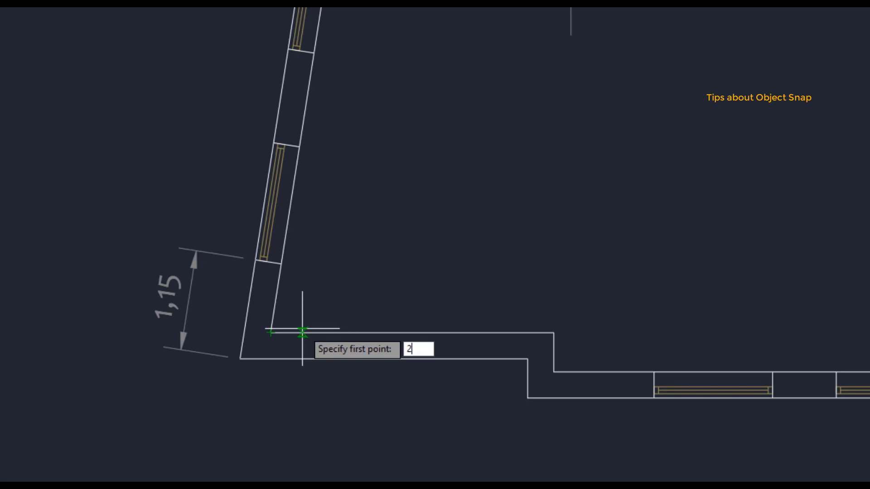
click(270, 333)
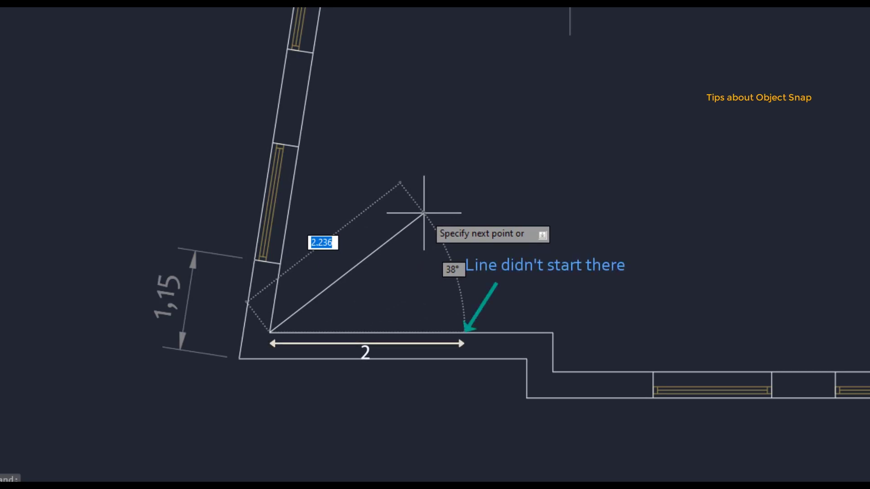
key(Escape)
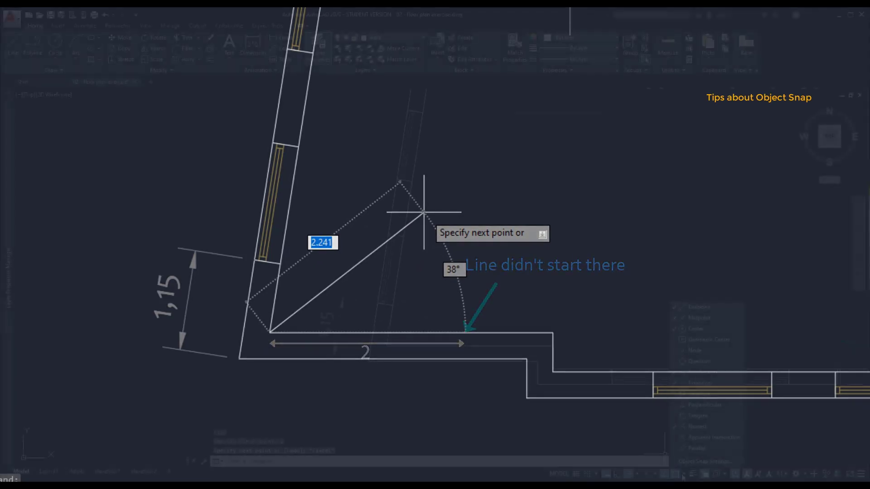
Turn off the Nearest object snap and close the snap settings list
click(683, 474)
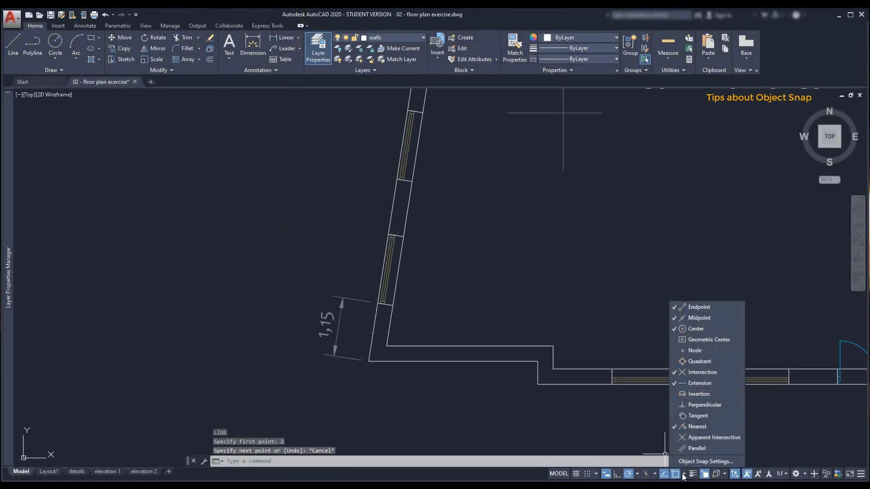
click(695, 426)
click(578, 300)
Draw a vertical line upward from the inner wall edge, starting 2 units from the inner corner by Extension snap
key(Return)
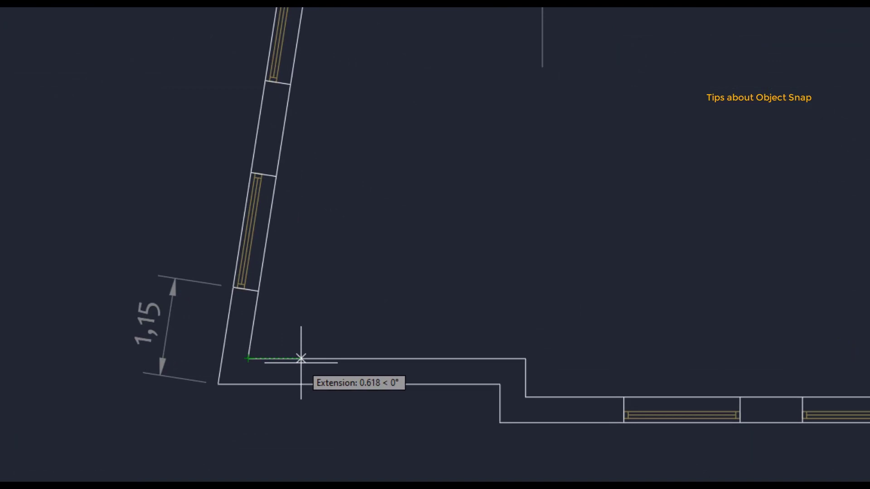
text(2)
key(Return)
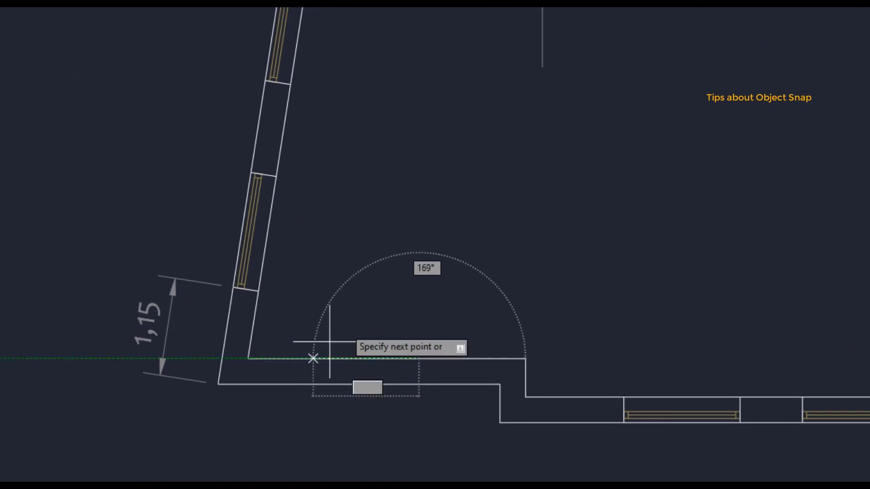
click(418, 191)
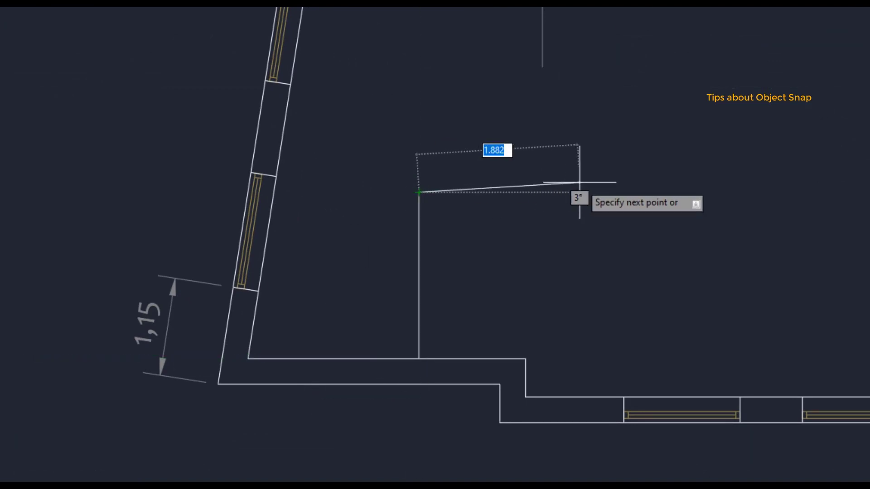
key(Escape)
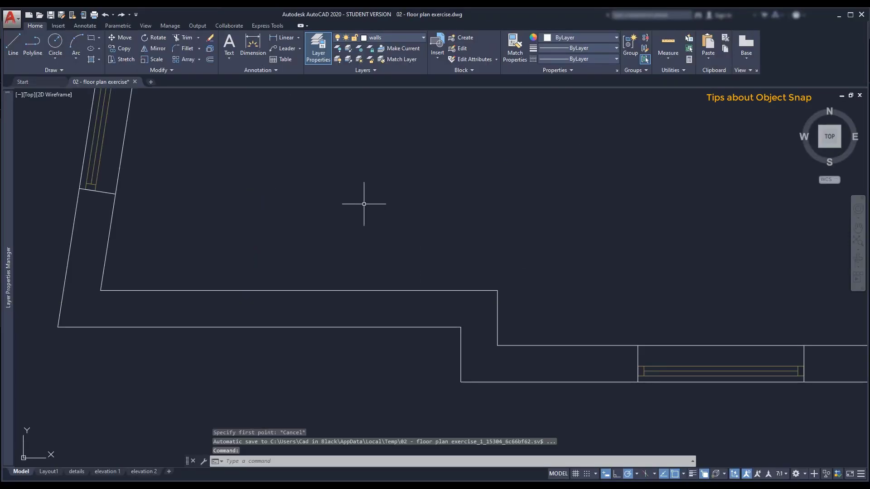
Review the active object snaps and draw a vertical line up from the inner wall edge near the jog corner using Extension snap
click(683, 474)
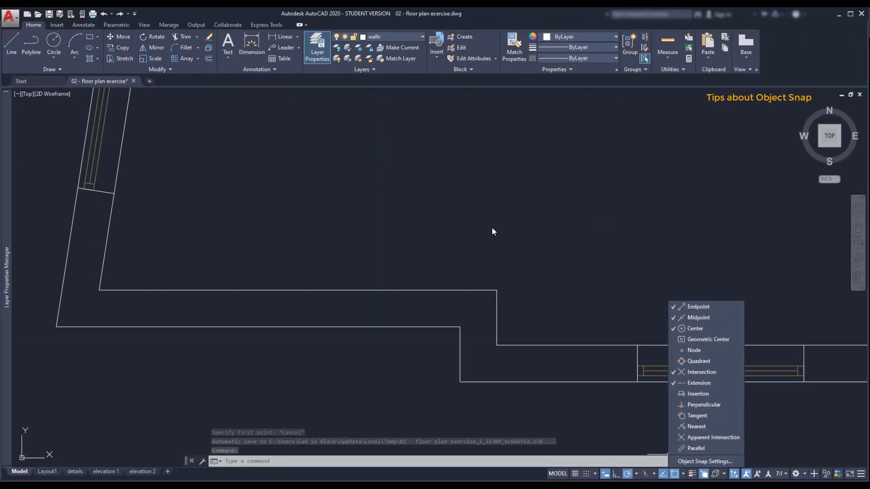
click(493, 231)
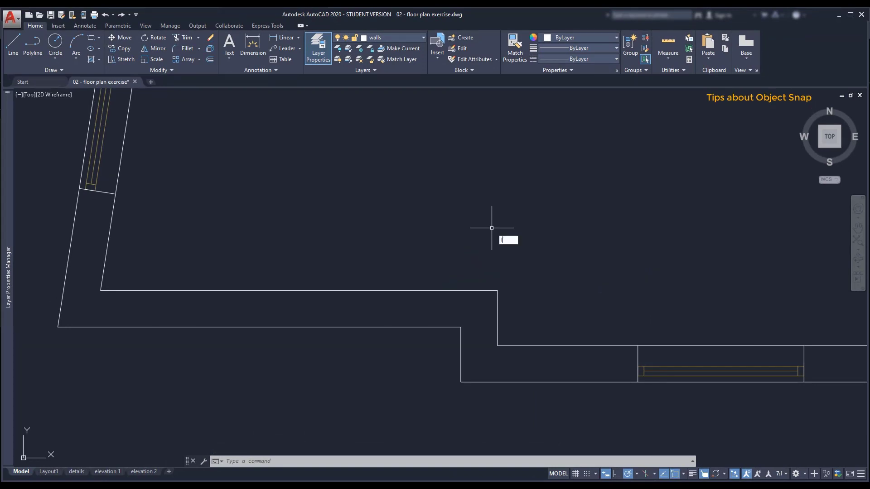
text(l)
key(Return)
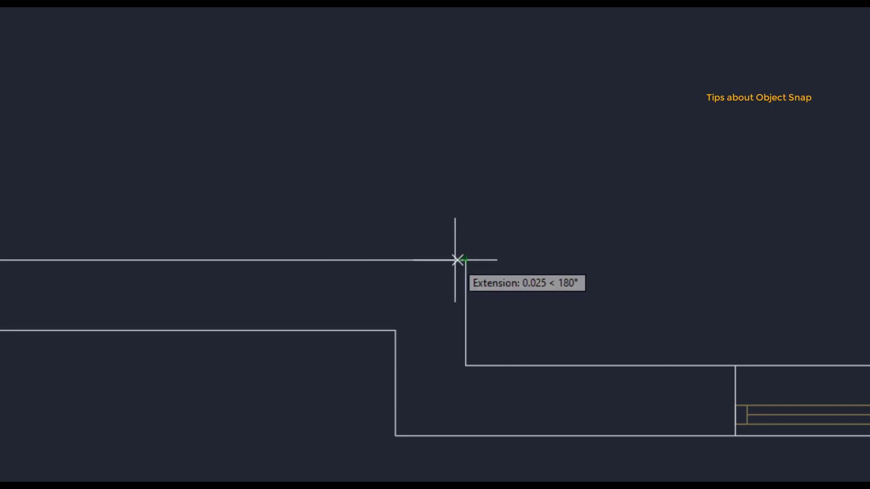
click(352, 260)
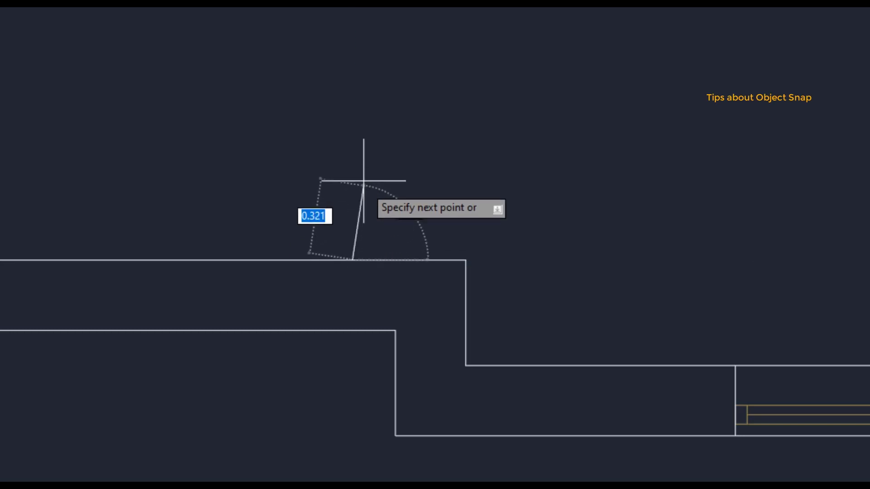
click(352, 113)
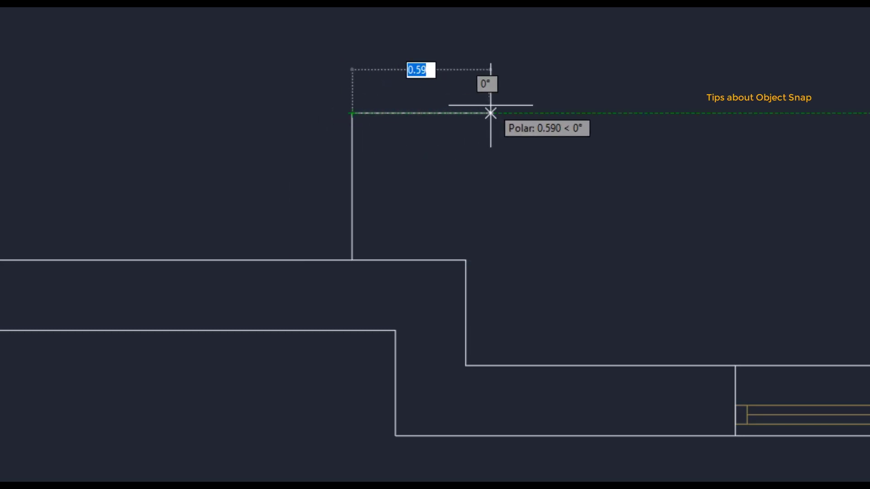
key(Escape)
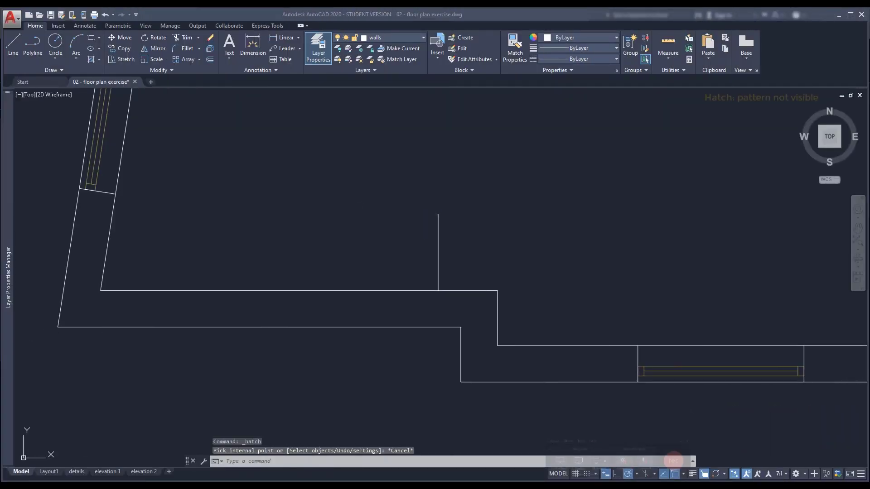
Hatch the wall section between the two windows with the AR-B816 pattern
click(91, 60)
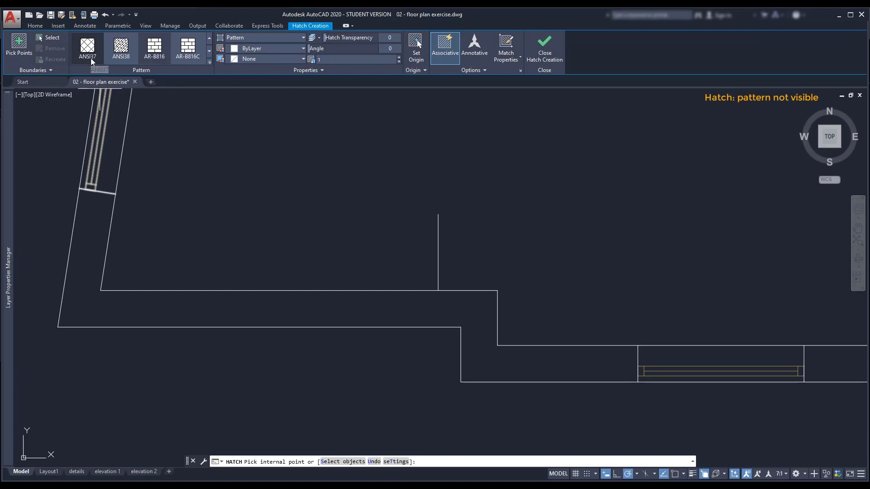
click(209, 61)
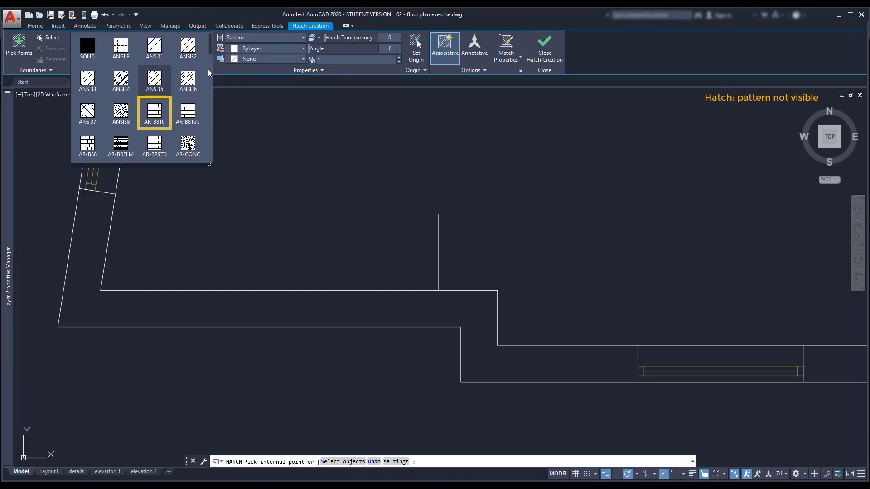
click(154, 113)
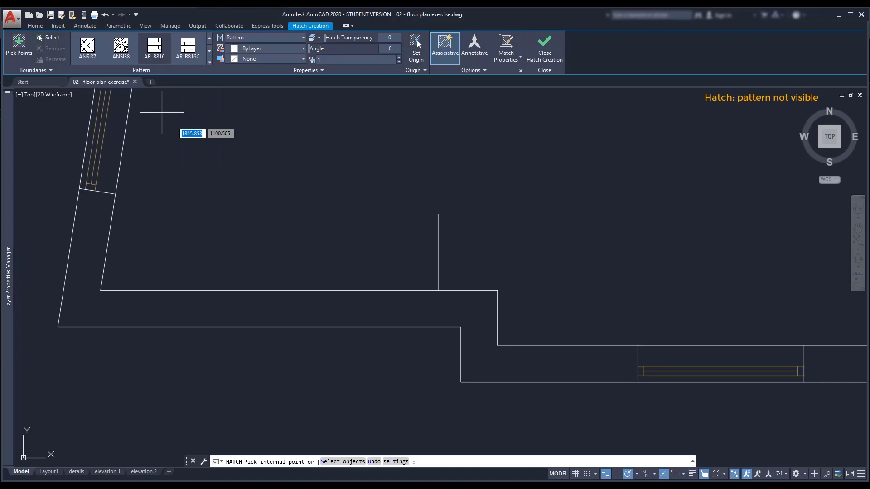
click(287, 300)
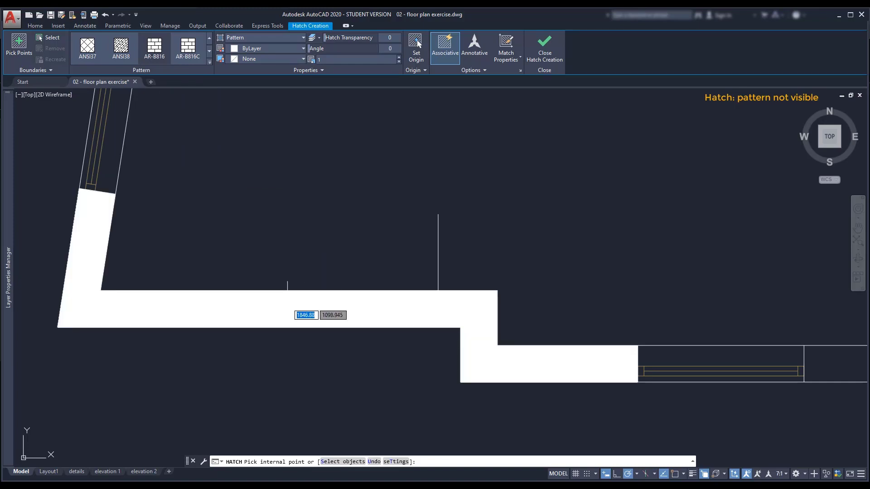
Edit the wall hatch and set its pattern scale to 0.002
click(288, 303)
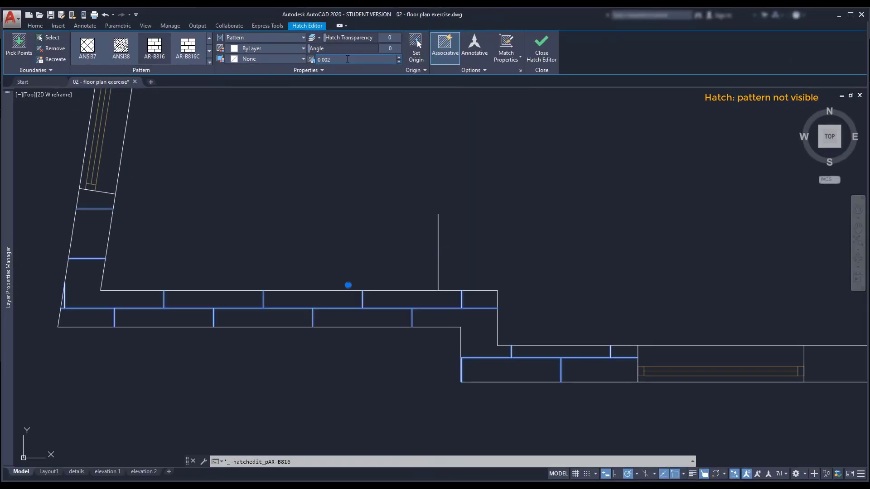
double_click(347, 59)
click(348, 59)
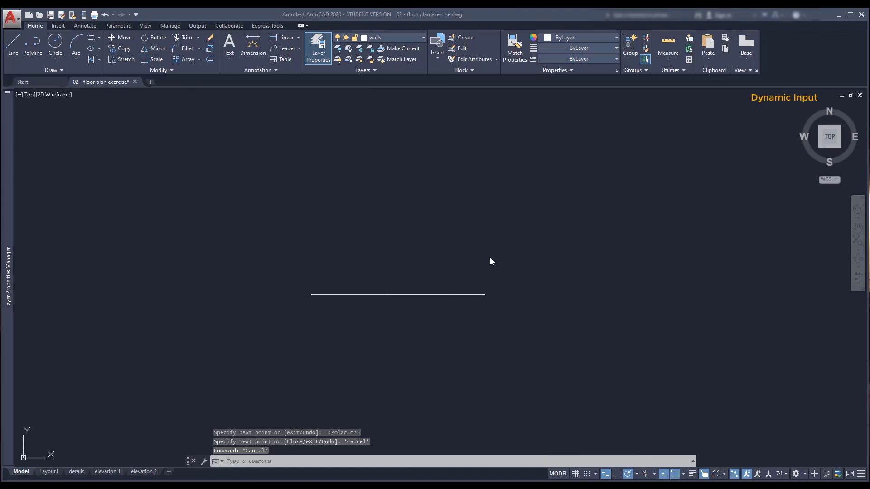
Draw a horizontal line about 2.54 units long above the existing line's end, with Dynamic Input on
text(l)
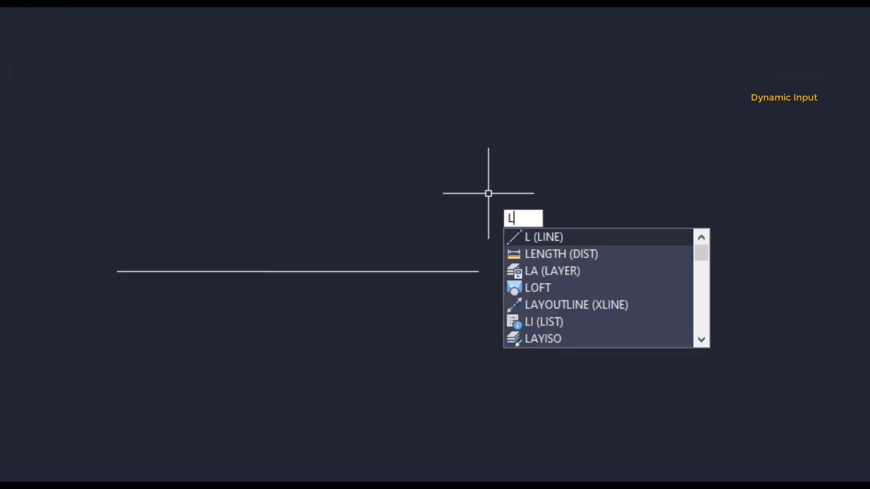
key(Return)
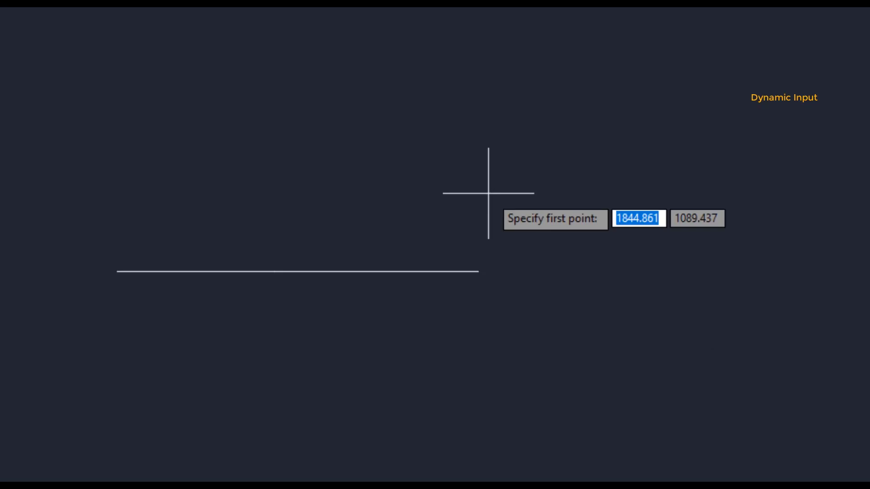
click(488, 193)
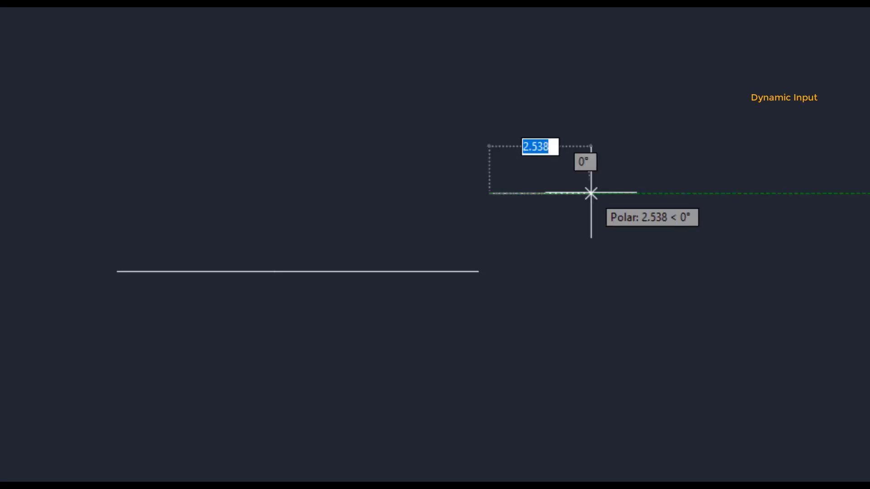
click(591, 193)
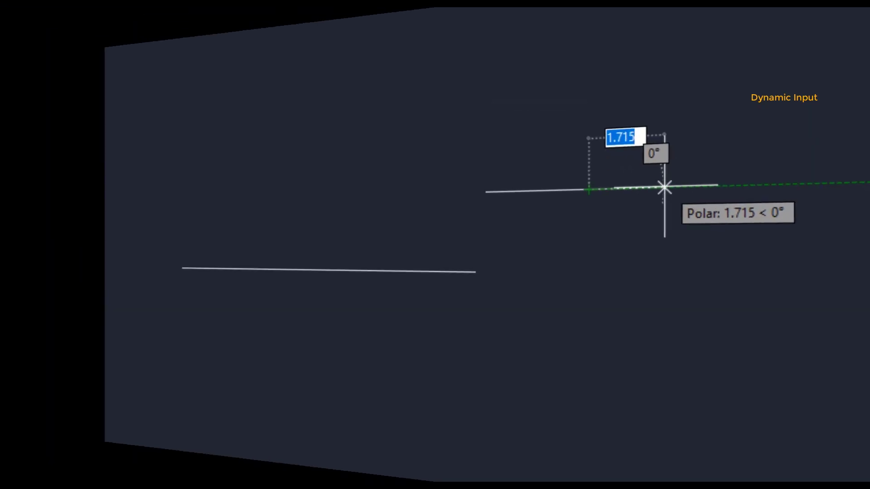
key(Escape)
Draw a line to the right of the existing lines with Dynamic Input off, entering a length of 7
text(L)
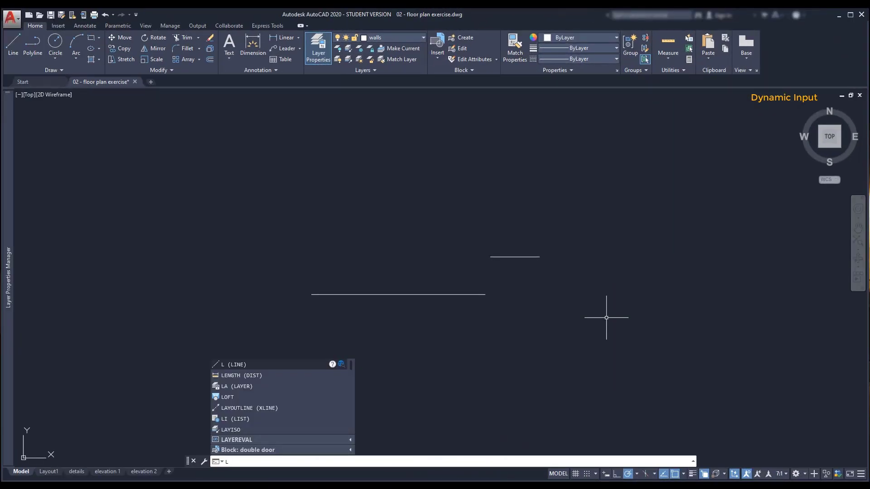
key(Return)
click(591, 320)
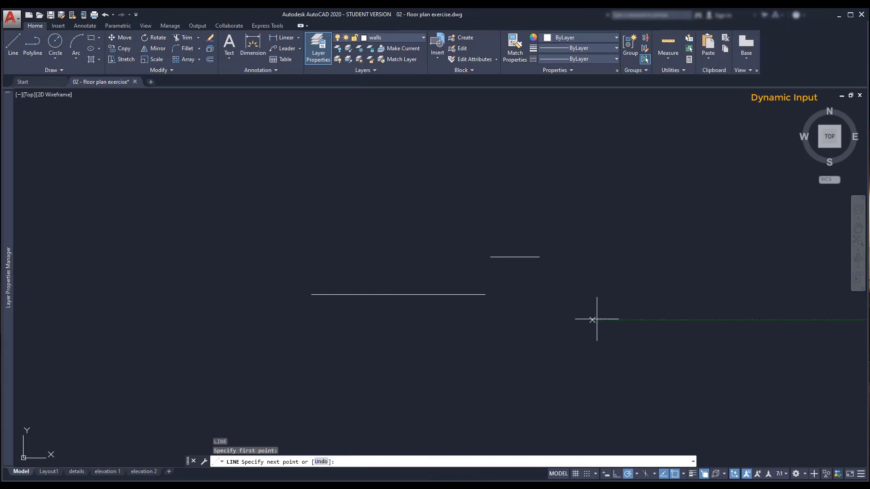
click(666, 319)
text(7)
key(Return)
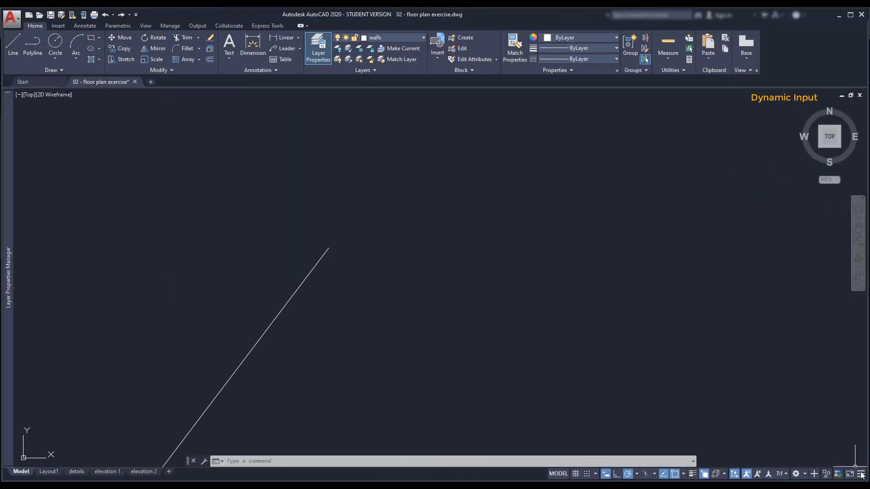
Add the Dynamic Input toggle to the status bar through its customization list
click(861, 474)
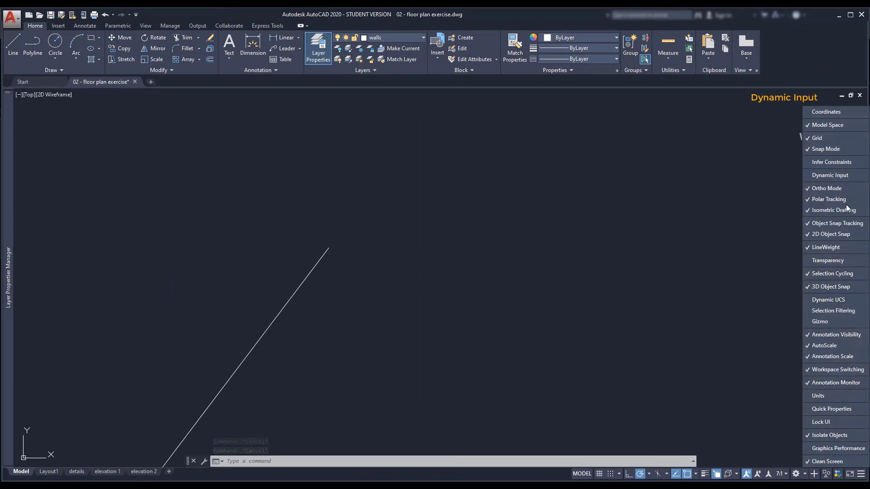
click(848, 175)
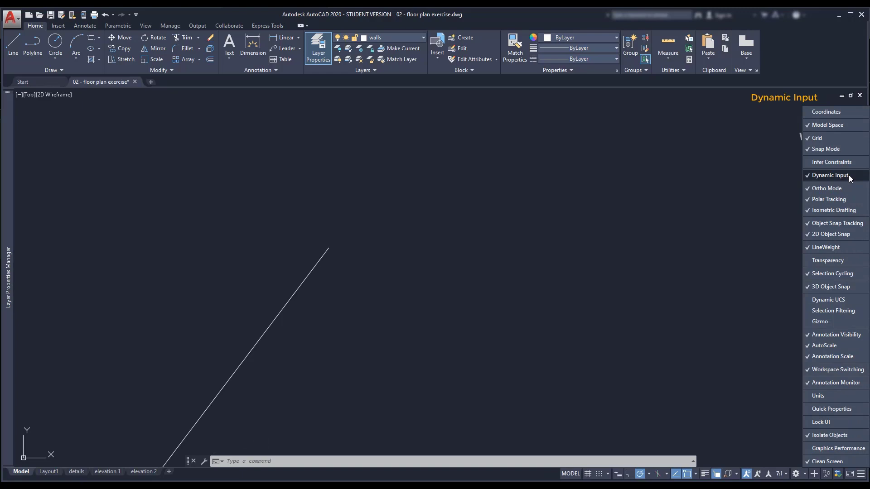
Finish customizing the status bar and turn Dynamic Input on
click(747, 192)
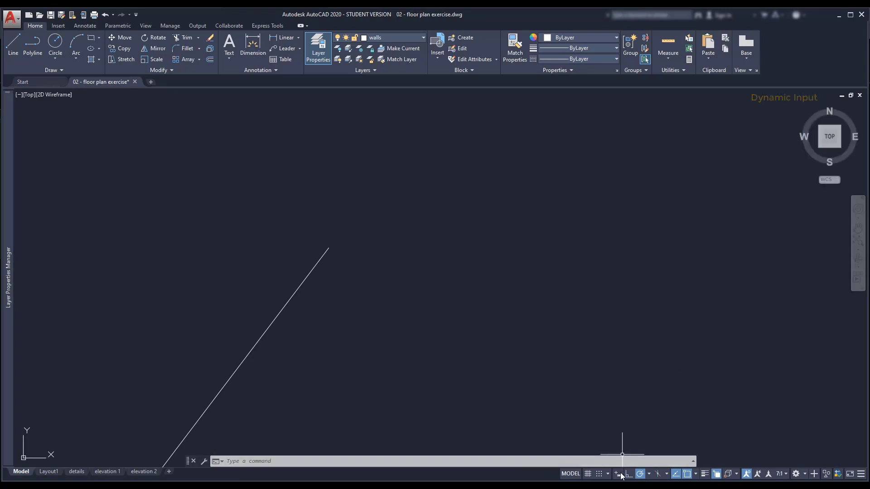
key(F12)
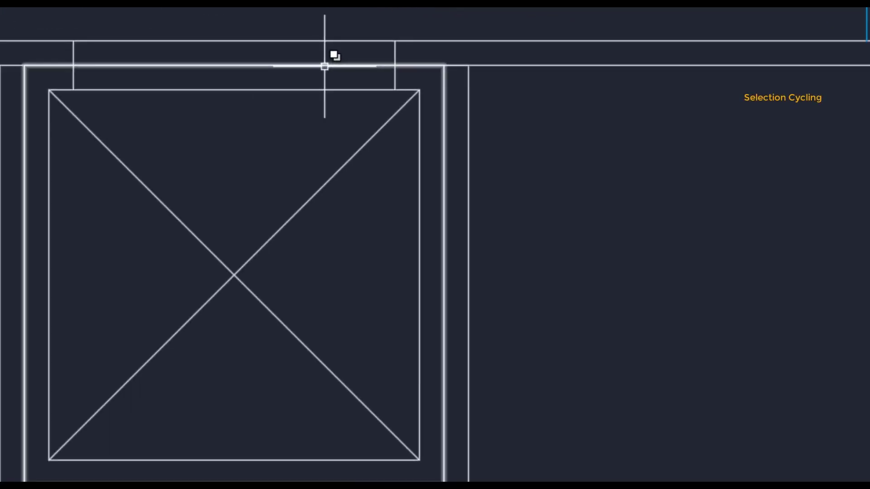
Pick the walls polyline along the top edge of the crossed box, where several objects overlap
mouse_move(324, 66)
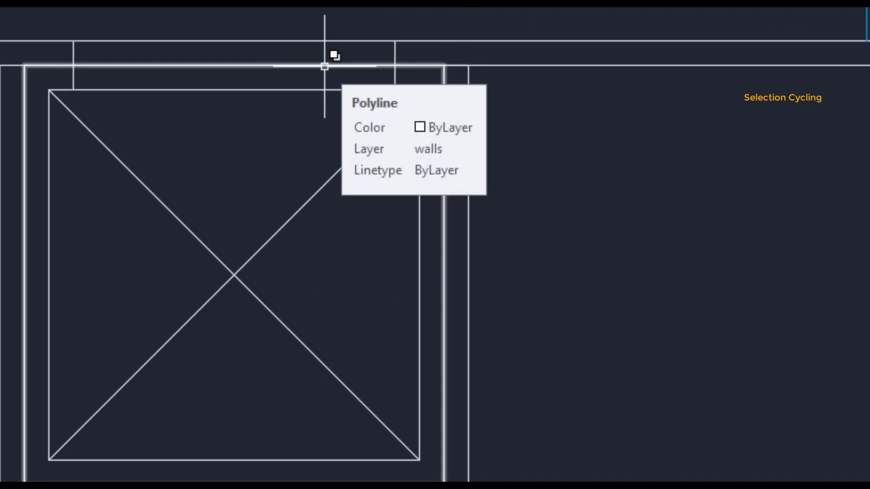
click(325, 66)
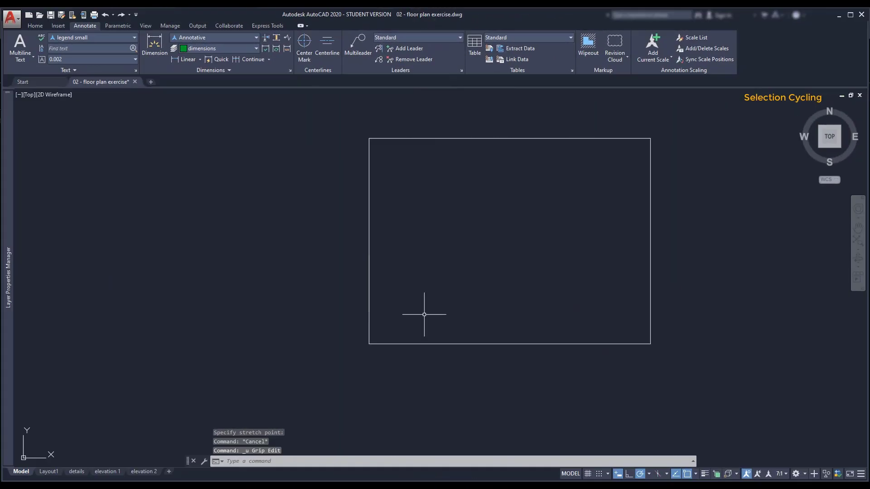
Stretch the rectangle's left edge inward, undo the stretch, and try to select the short line overlapping that edge
click(369, 338)
click(369, 241)
click(394, 240)
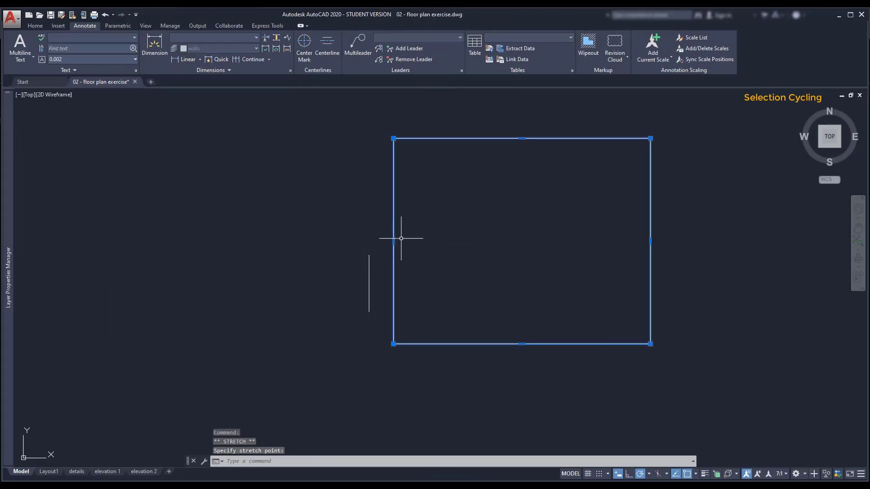
key(Escape)
key(ctrl+z)
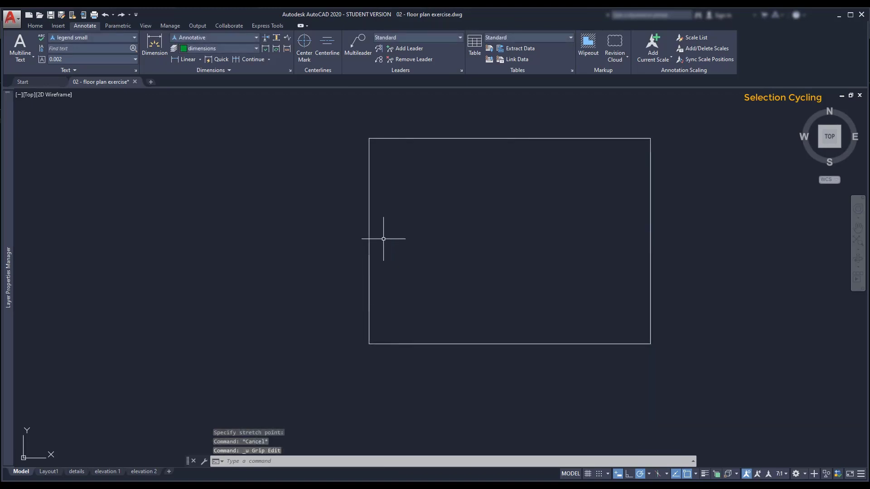
click(369, 274)
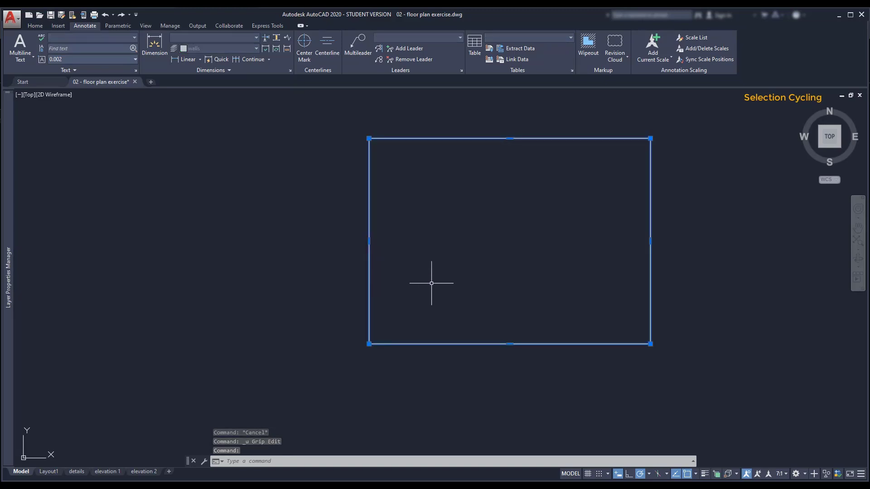
key(Escape)
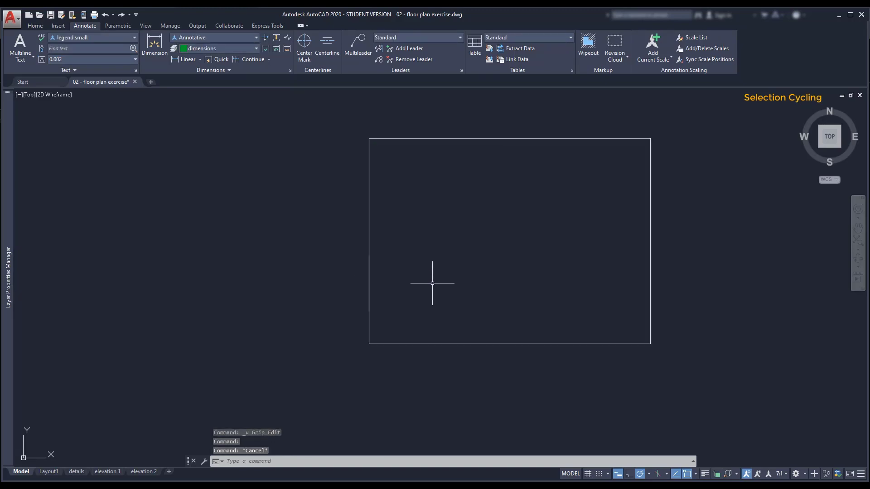
Turn on Selection Cycling and choose the Line among the objects overlapping on the rectangle's left edge
click(716, 475)
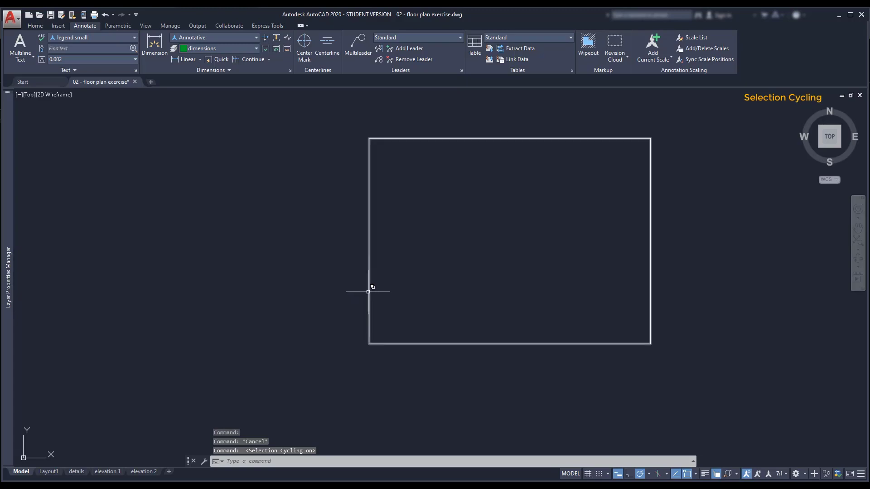
mouse_move(369, 292)
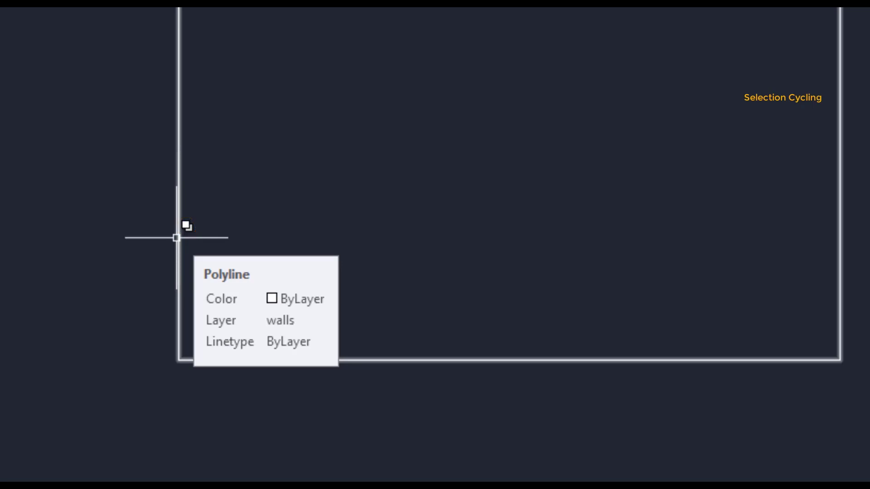
click(177, 237)
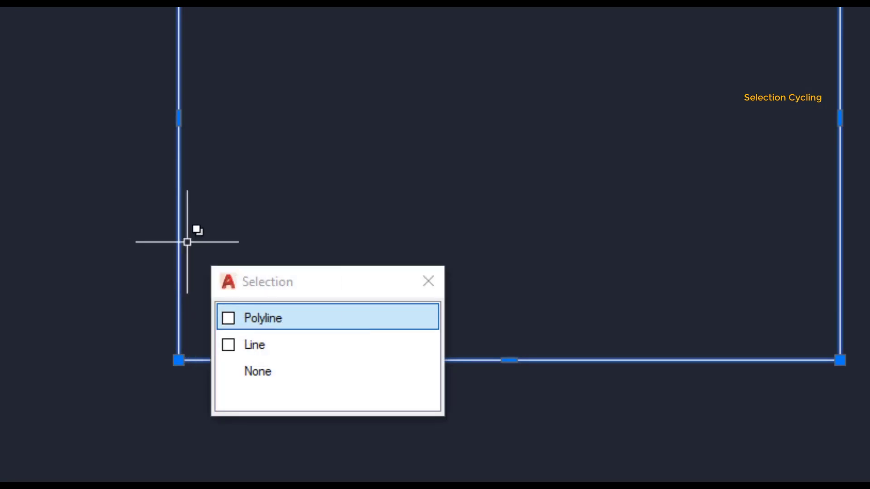
click(263, 345)
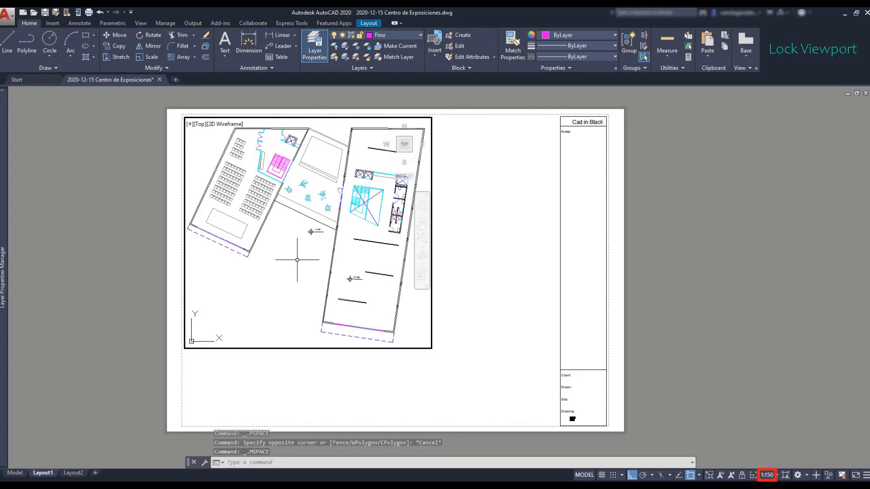
Zoom and pan the floor plan inside the unlocked viewport of Layout1, altering its scale
scroll(296, 262, up, 4)
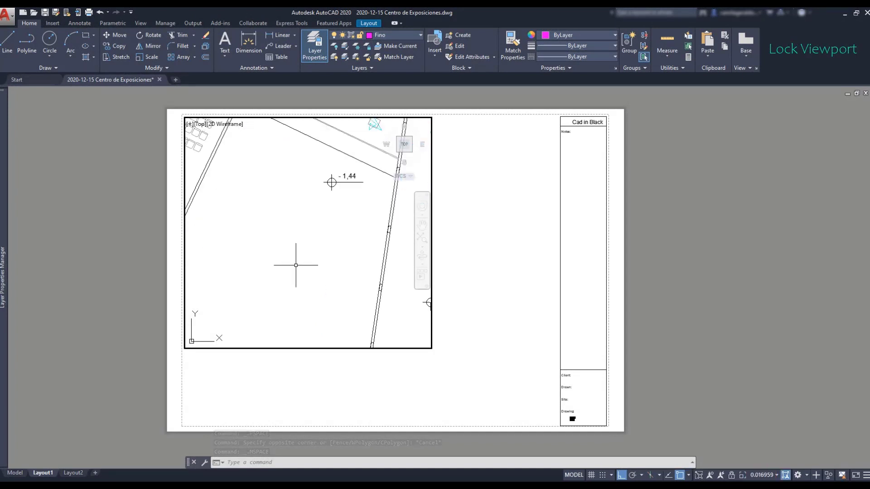
scroll(294, 274, down, 6)
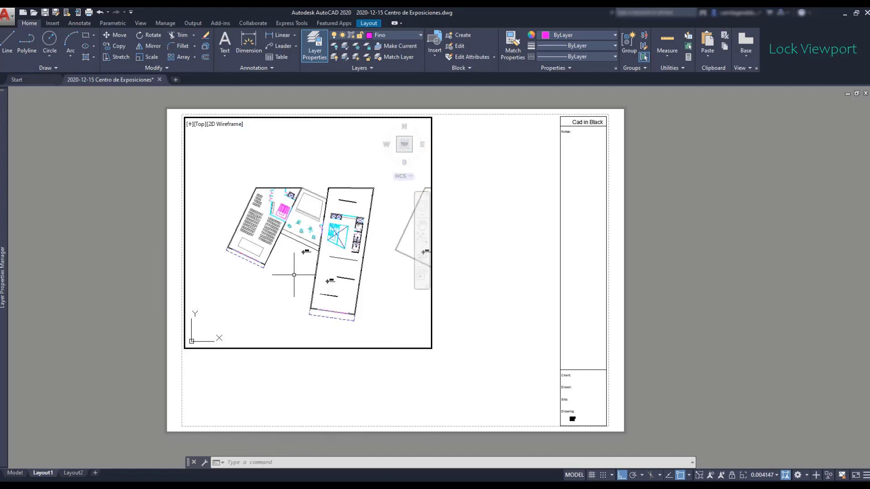
scroll(294, 274, up, 2)
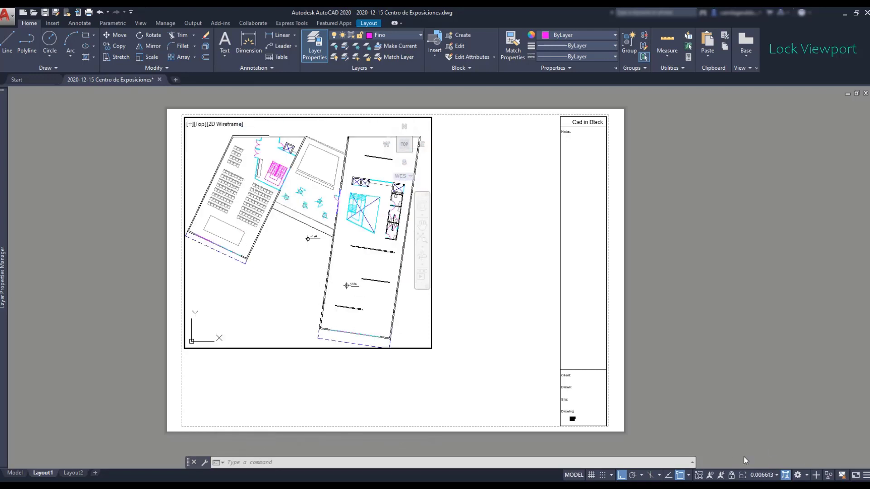
scroll(263, 272, down, 2)
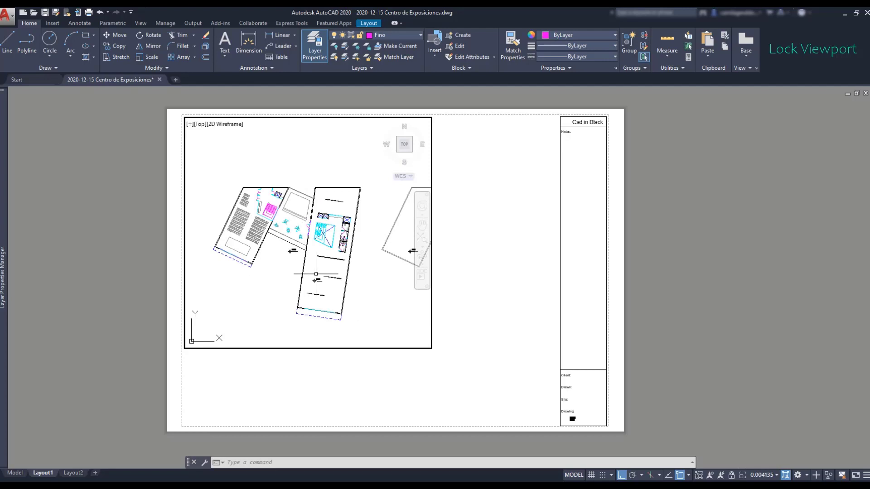
middle_drag(262, 260, 274, 250)
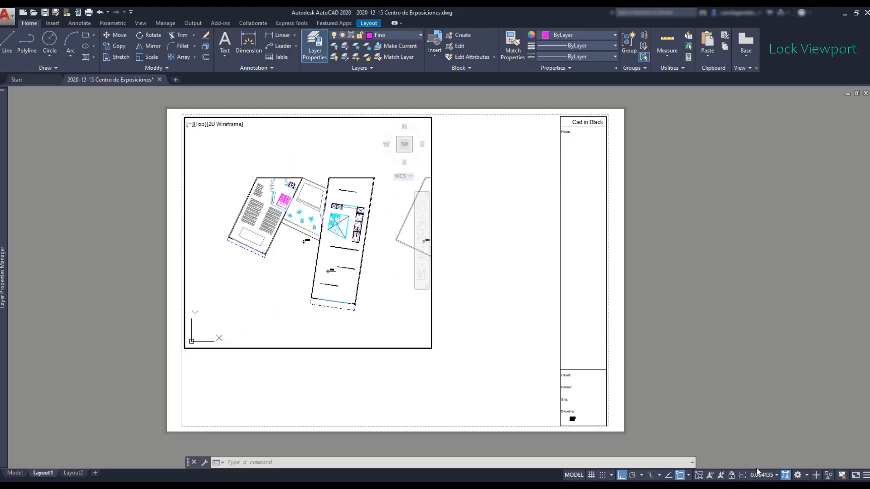
Set the viewport scale to 1:150 and reposition the whole floor plan within the viewport frame
click(772, 478)
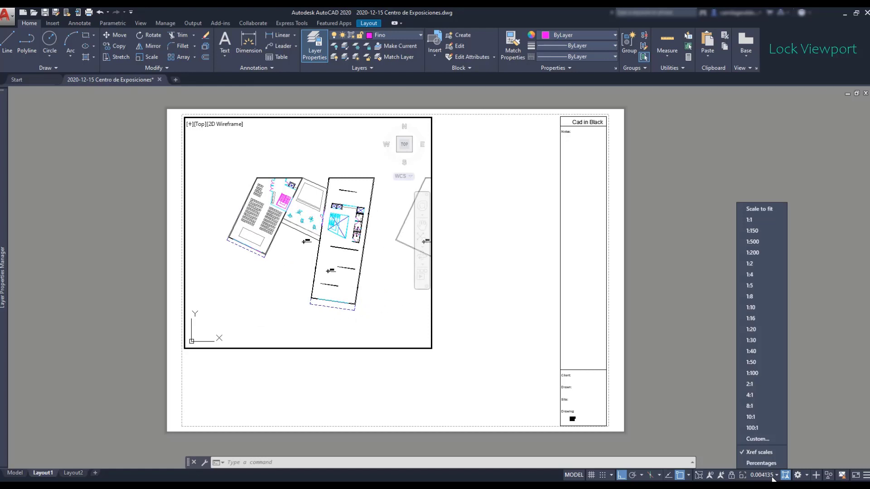
click(752, 231)
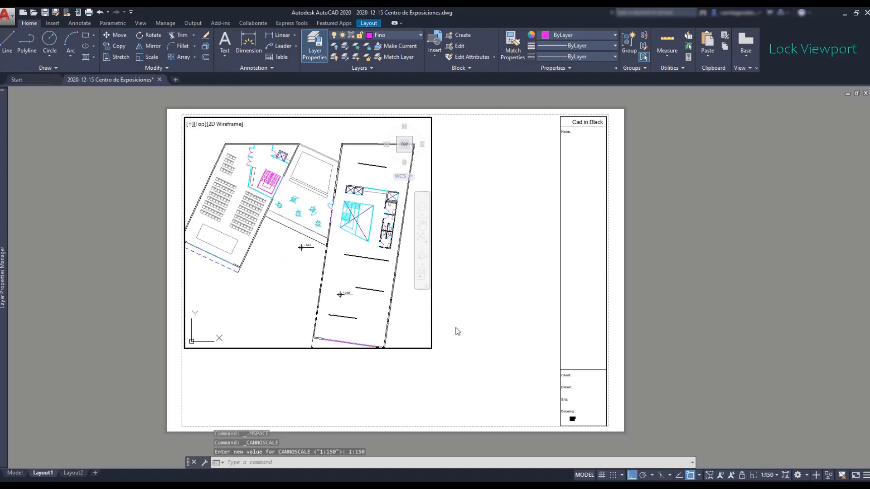
click(286, 288)
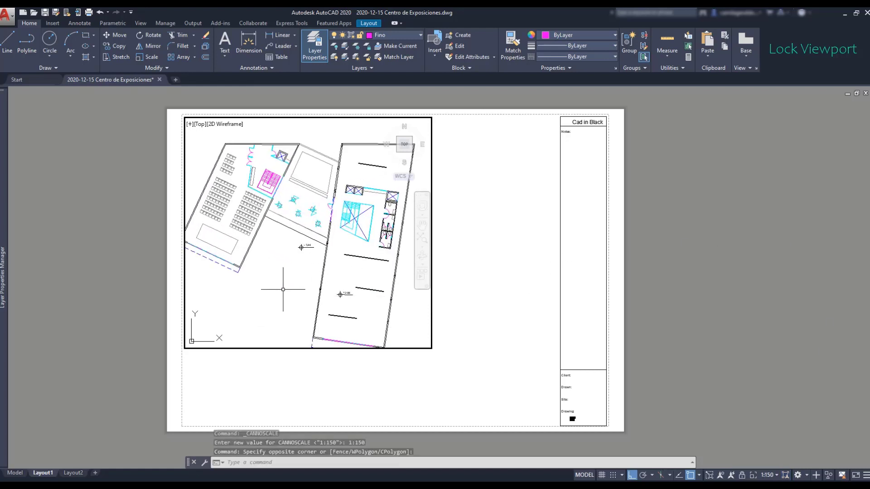
middle_drag(303, 302, 314, 287)
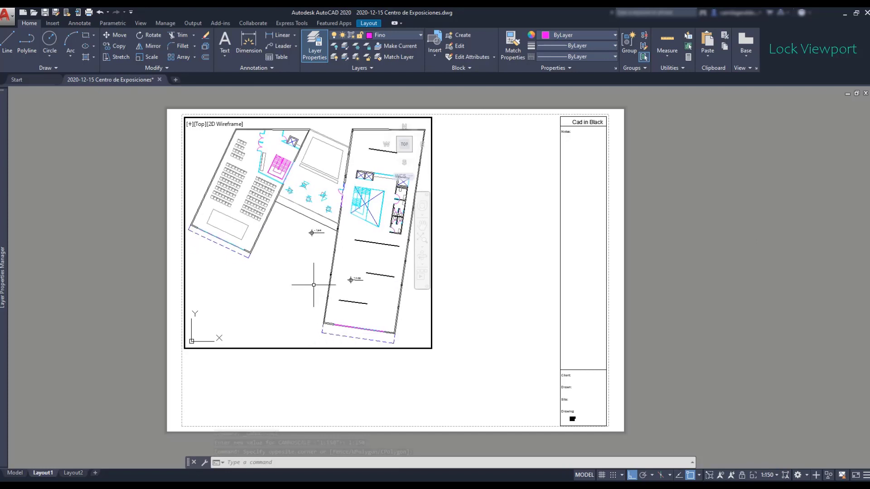
Lock the viewport and test the lock by zooming in and out over the plan
click(742, 477)
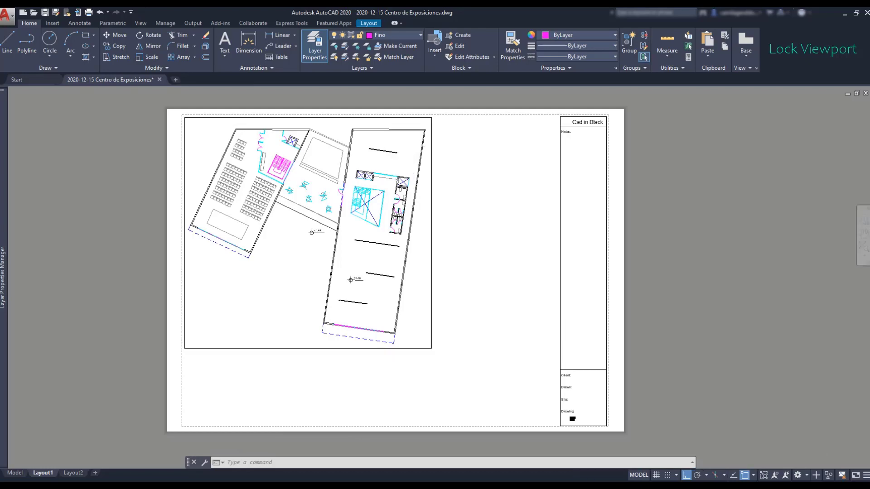
scroll(289, 254, up, 3)
scroll(289, 254, down, 5)
scroll(299, 245, up, 4)
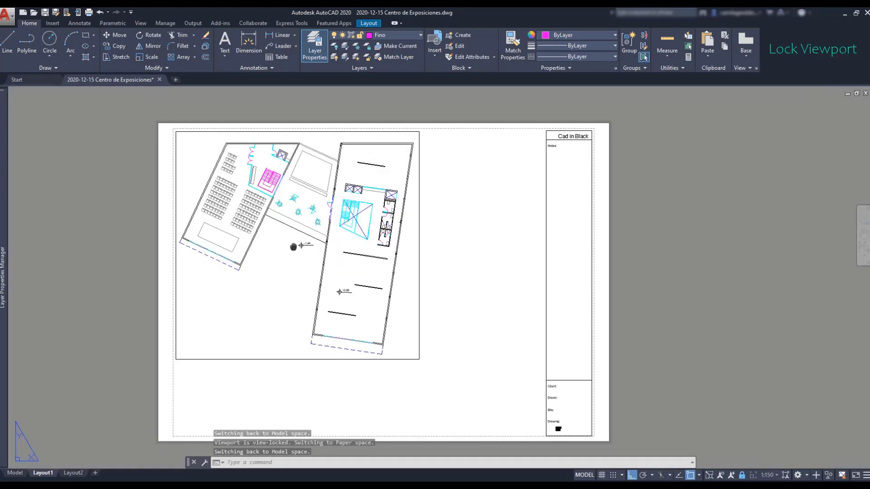
scroll(294, 223, down, 2)
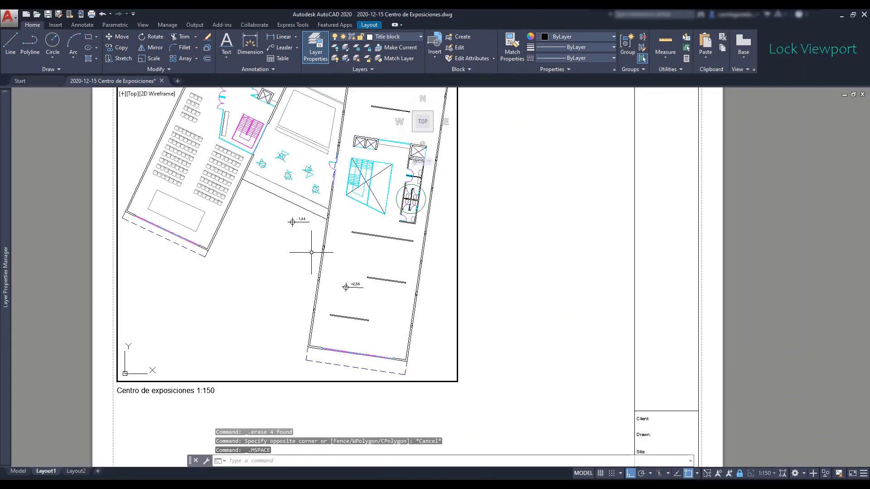
Draw a short horizontal line inside the locked viewport, in the empty area below the -1,44 level mark
text(l)
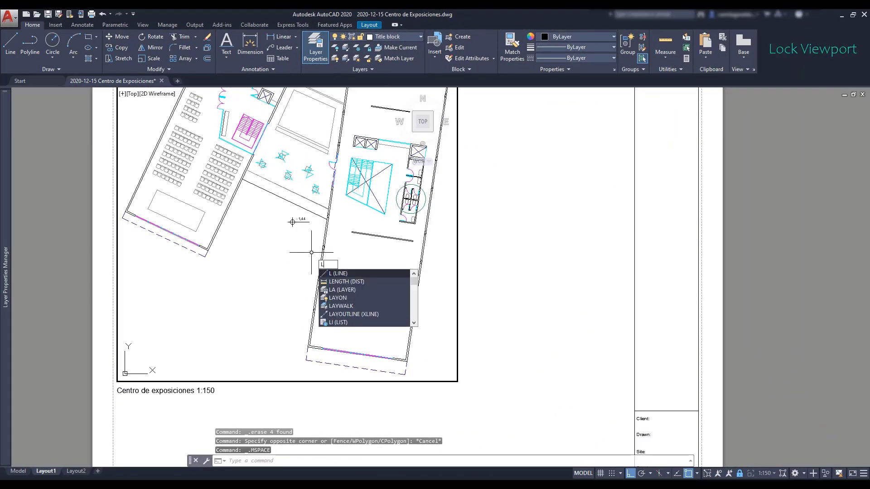
key(Return)
click(292, 222)
key(Escape)
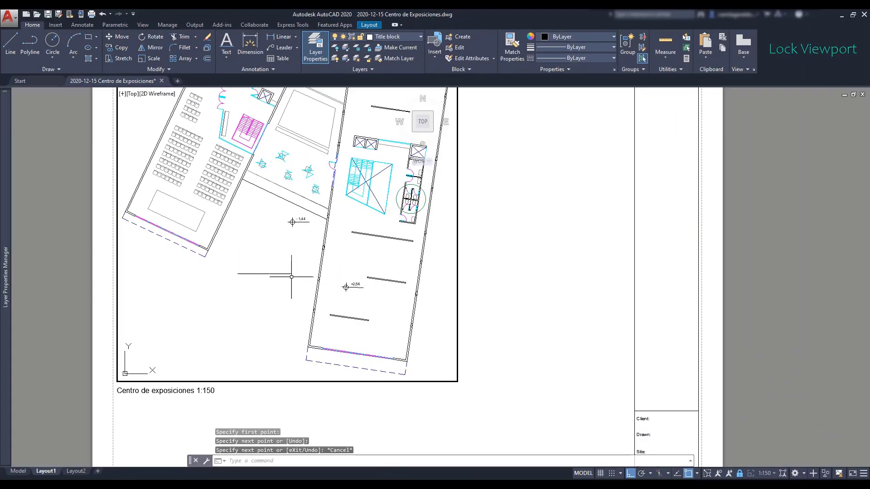
Select the plan objects around the central wall and stairs with a crossing window and erase them
click(399, 253)
click(319, 163)
mouse_move(311, 165)
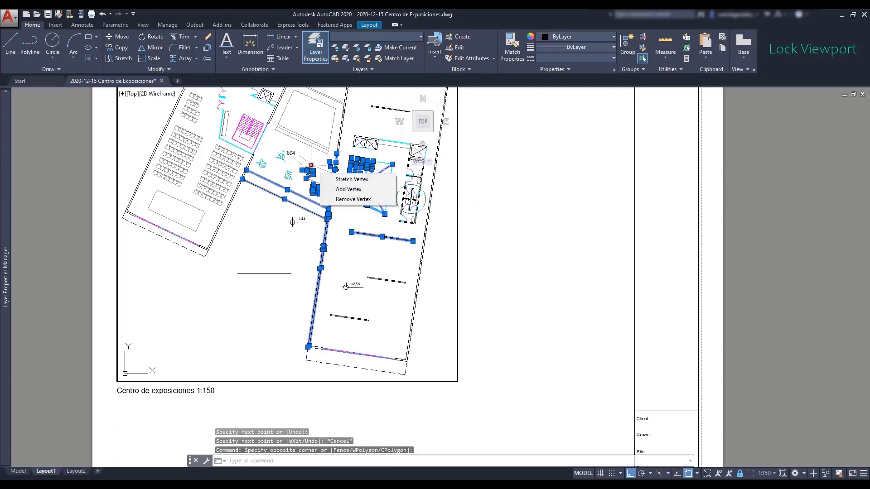
key(Delete)
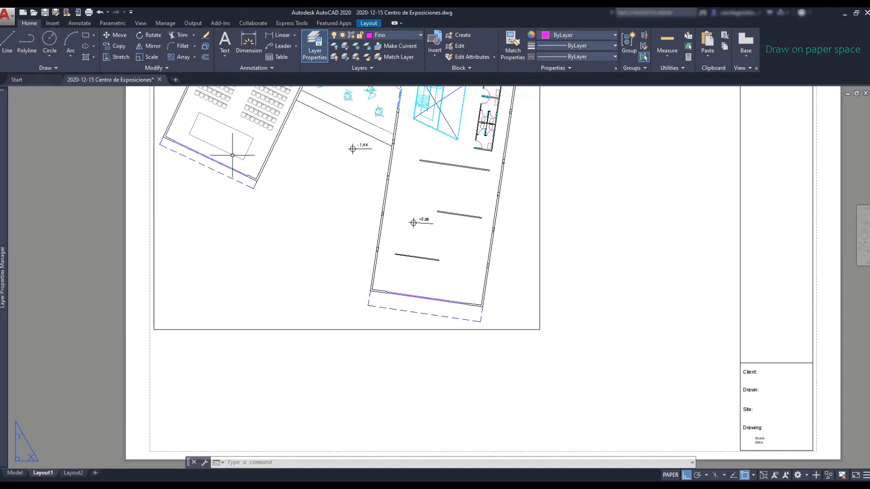
Add single-line text "Centro de exposiciones 1:150" in paper space below the viewport's lower-left corner, with height 5 and rotation 0
click(228, 53)
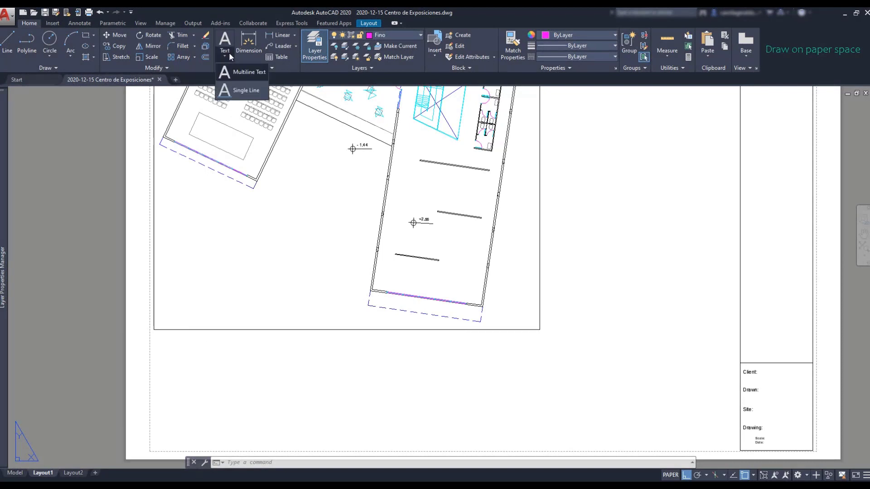
click(238, 86)
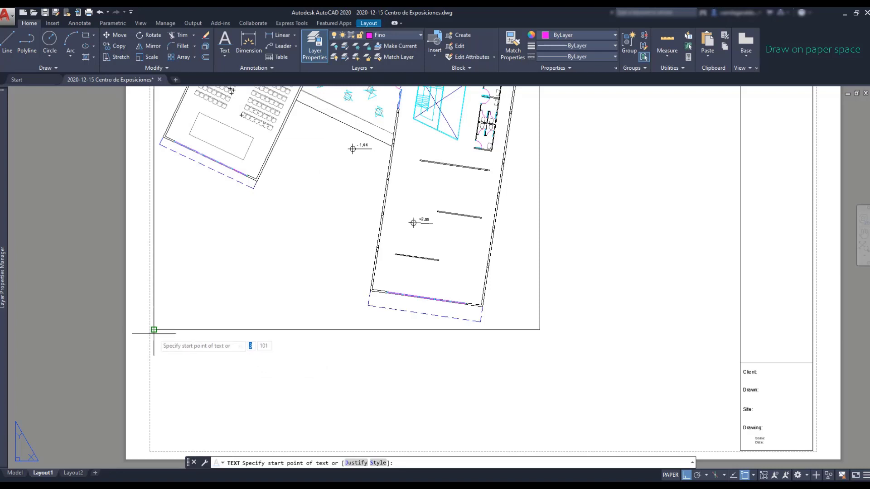
click(154, 357)
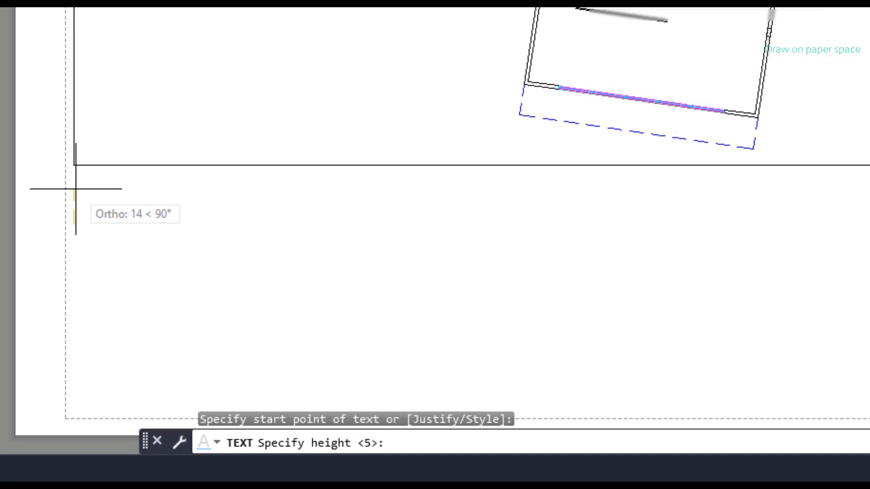
key(Return)
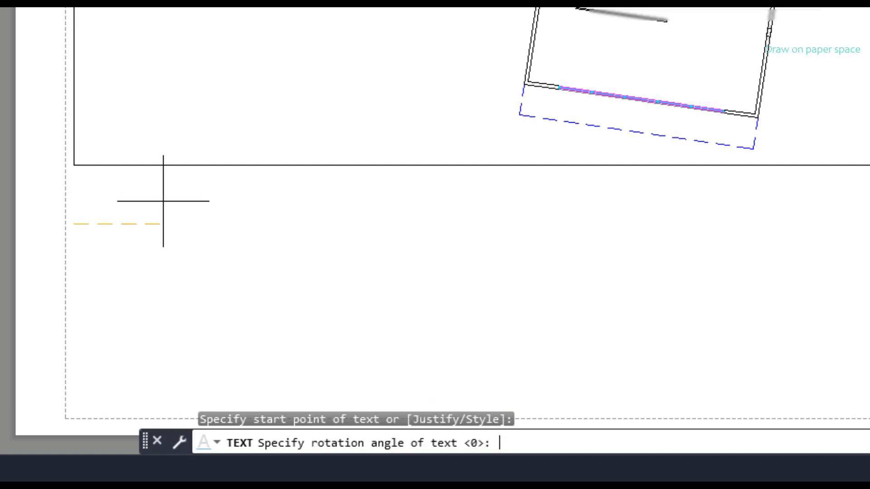
key(Return)
text(Centro de exposicione)
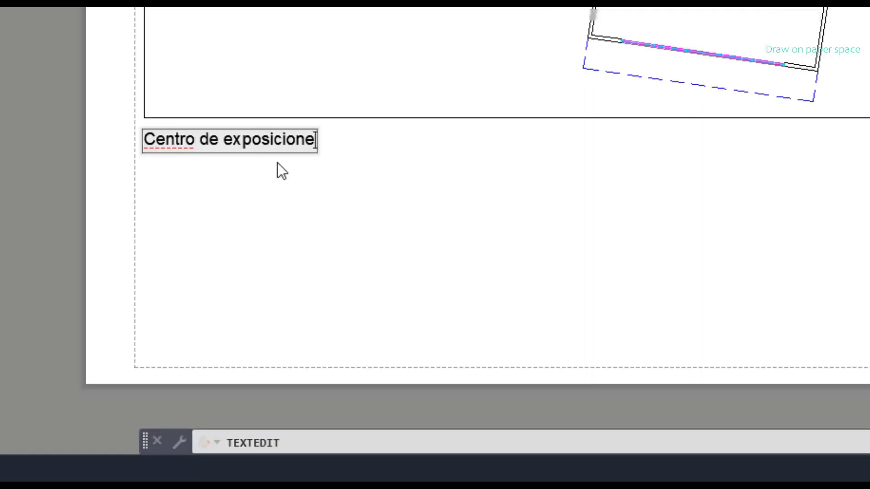
text(s 1:150)
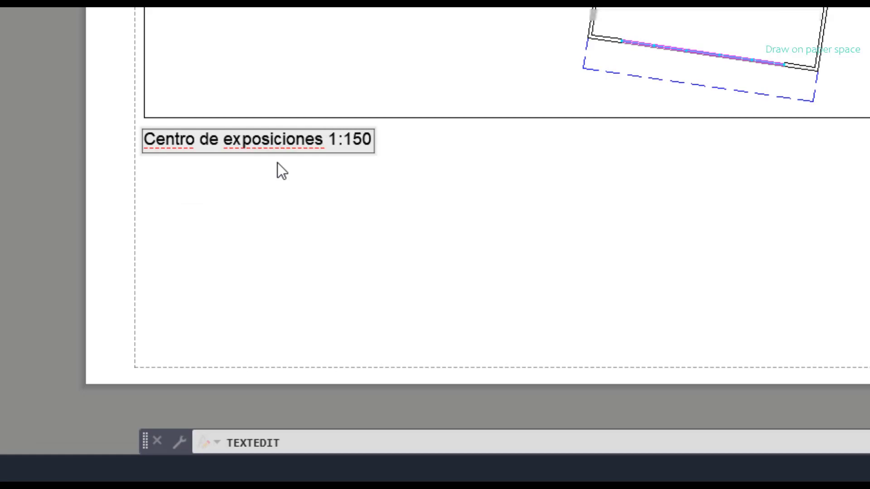
key(Return)
key(Escape)
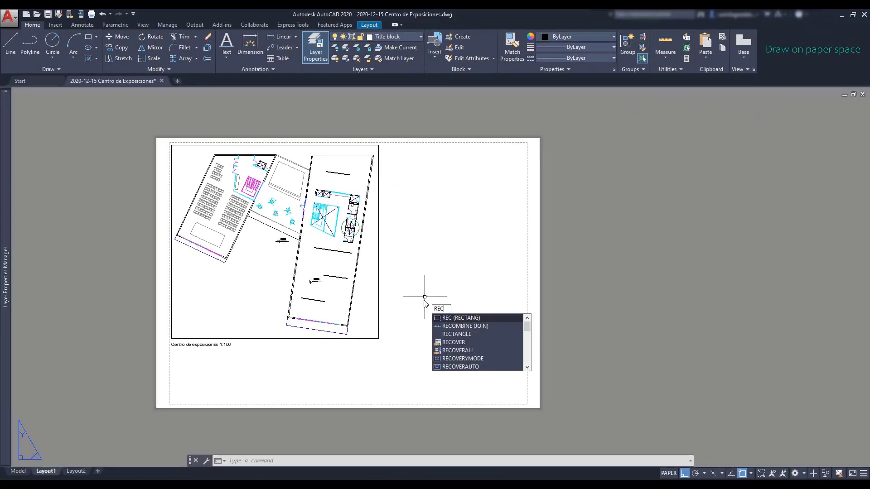
Draw a tall, narrow title block rectangle in paper space along the right edge of the sheet's printable area
key(Return)
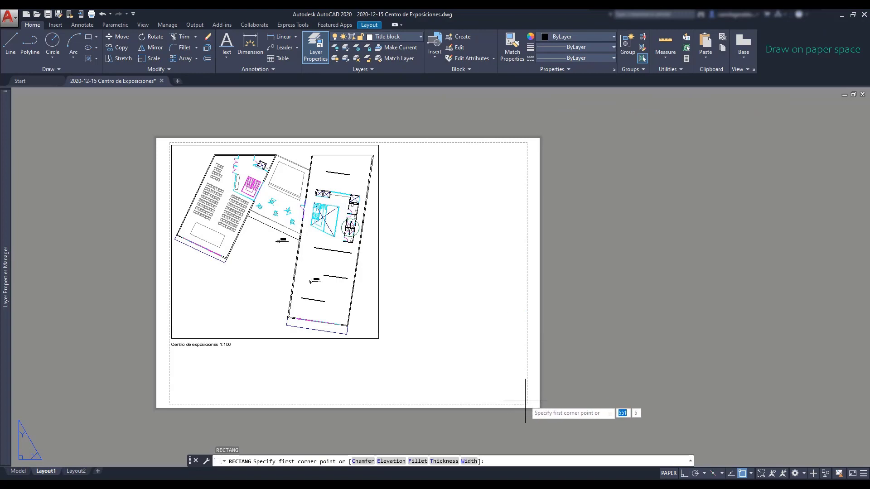
click(525, 403)
scroll(481, 136, up, 2)
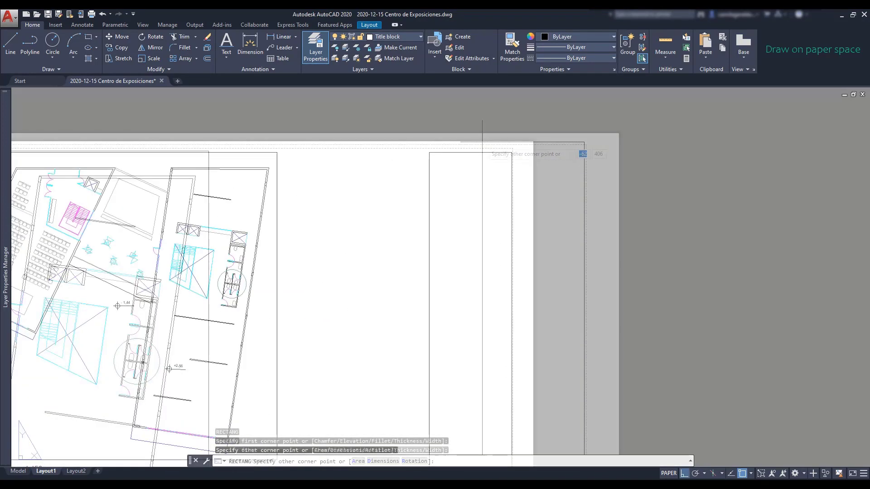
scroll(481, 136, down, 2)
click(472, 145)
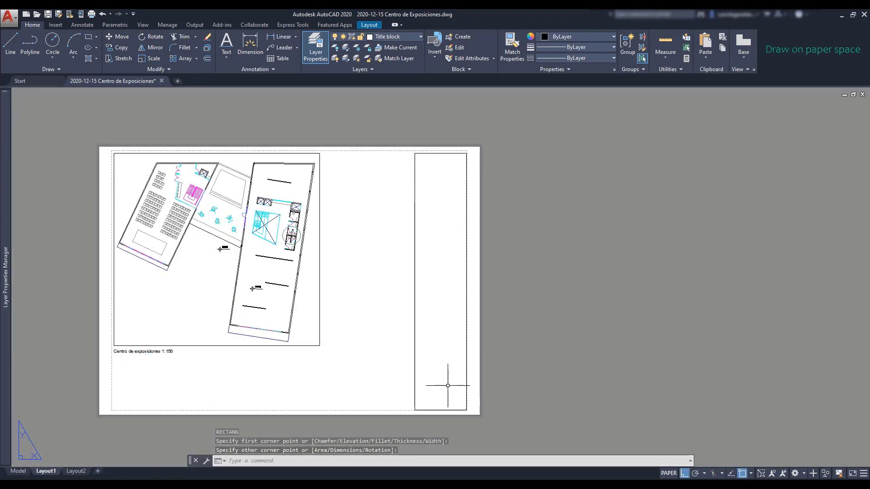
Add multiline text "Client:" with height 3 in the lower compartment of the title block
scroll(421, 385, up, 5)
click(226, 41)
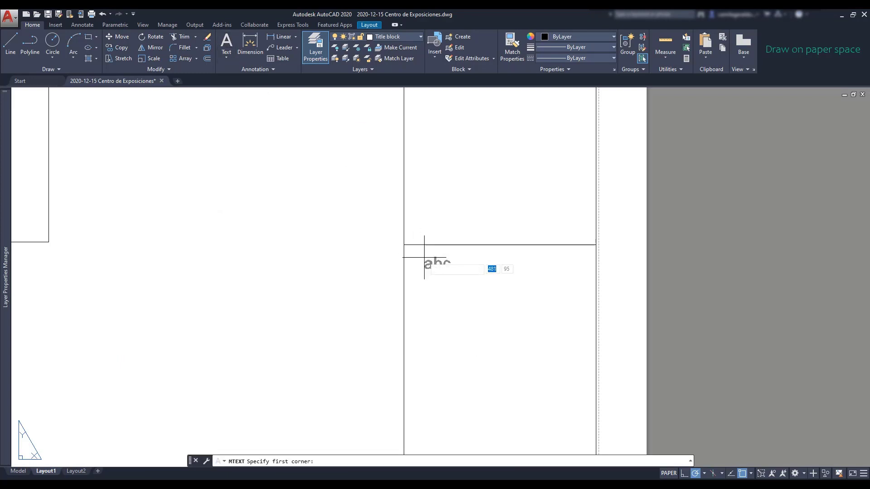
click(414, 282)
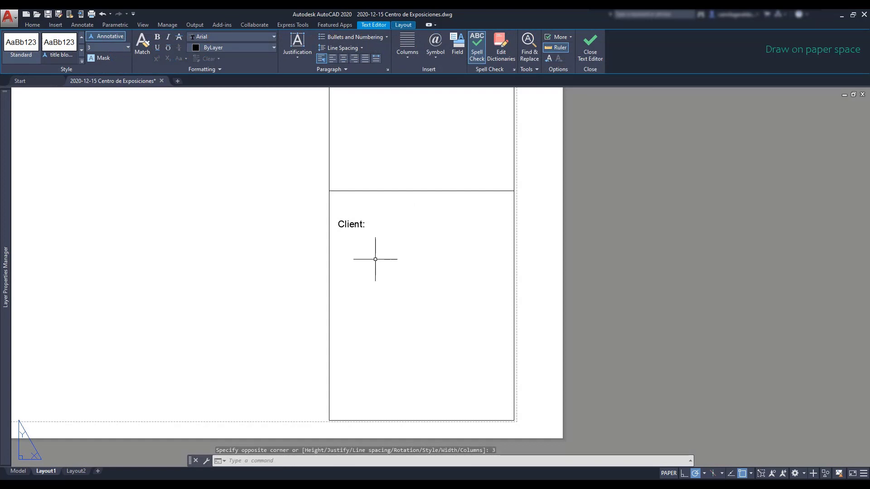
click(375, 259)
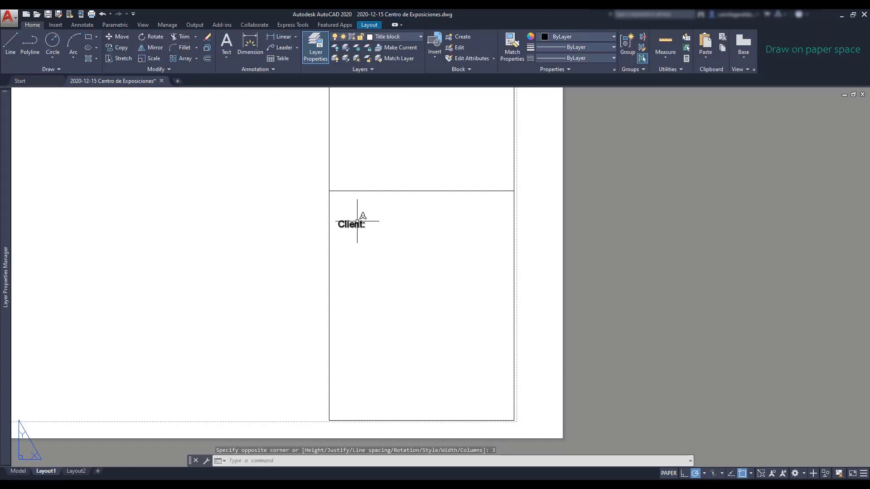
Copy the "Client:" text straight down as an array of 4 items spaced about 18 units apart
key(Return)
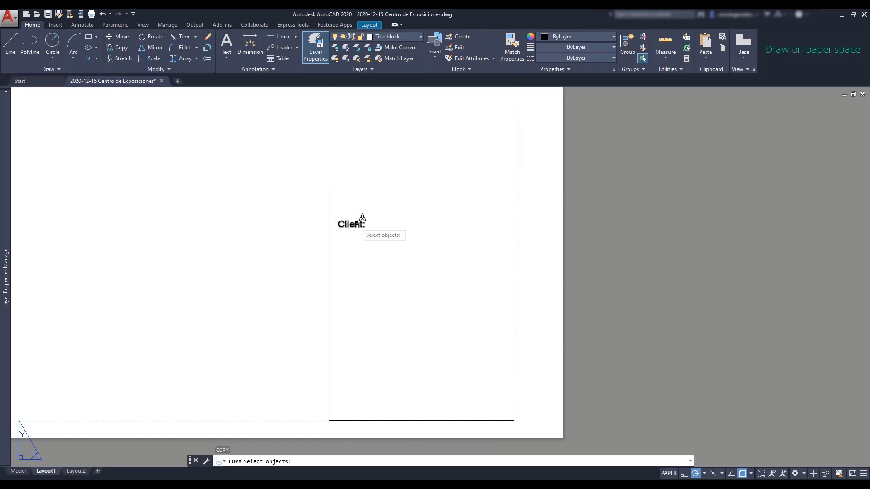
click(353, 230)
key(Return)
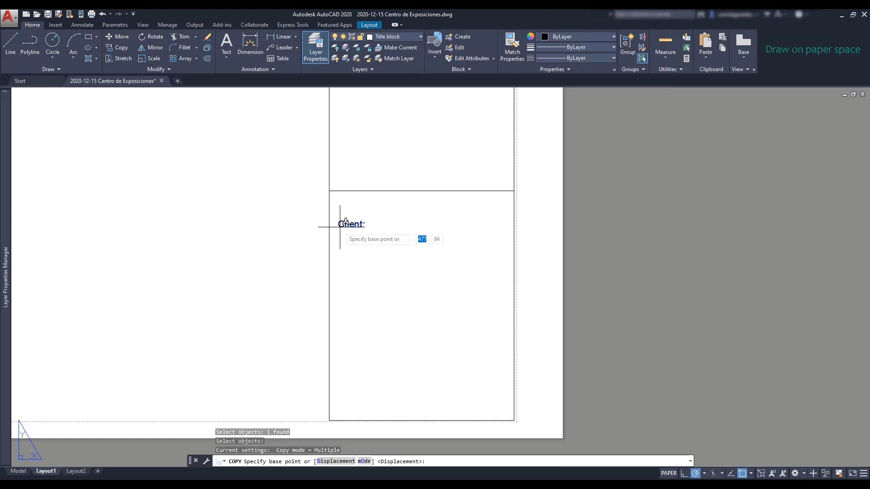
click(339, 227)
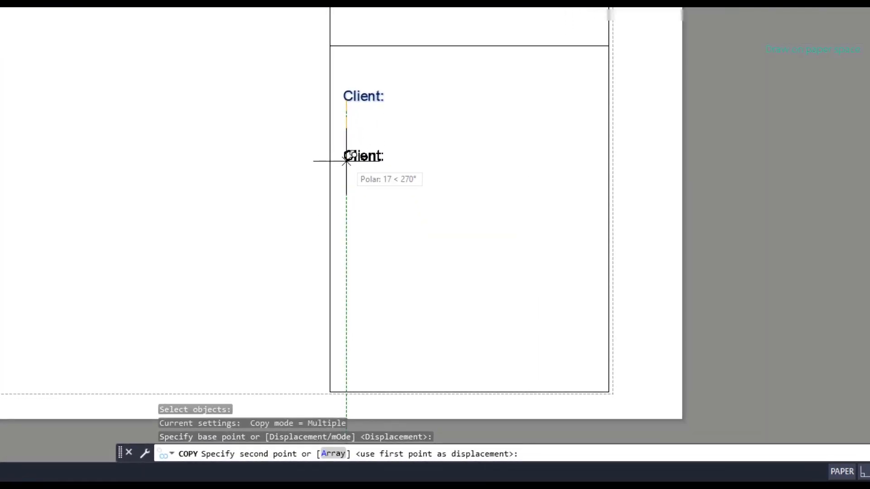
text(a)
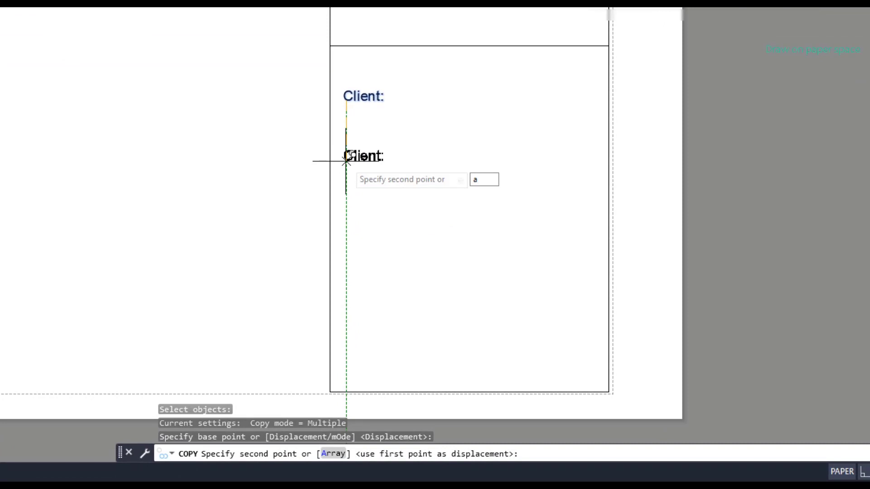
key(Return)
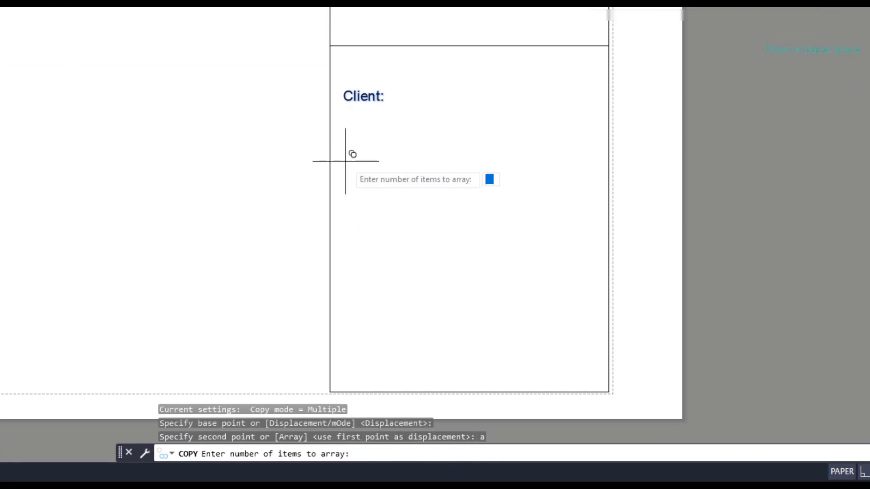
scroll(349, 155, up, 2)
text(4)
key(Return)
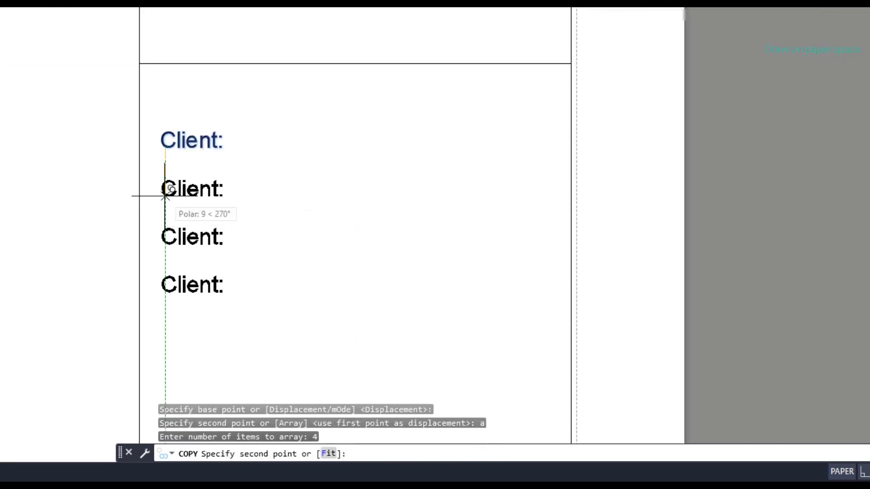
scroll(165, 194, down, 2)
scroll(166, 216, down, 2)
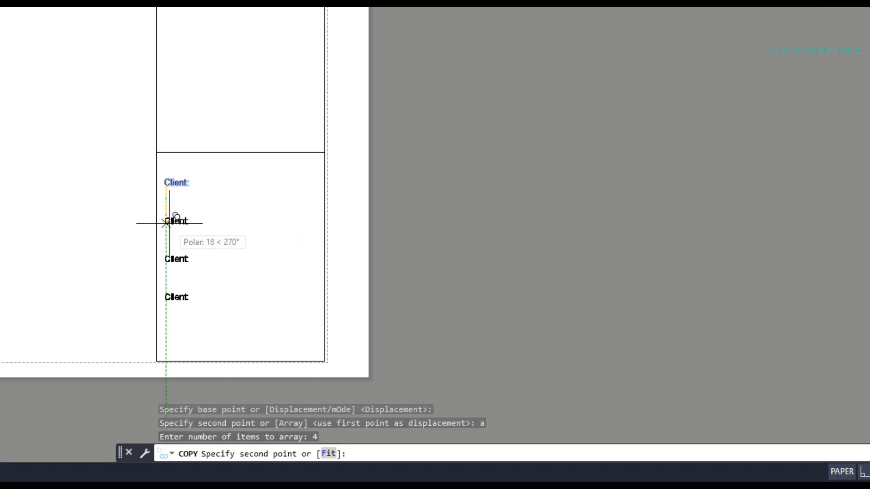
click(165, 224)
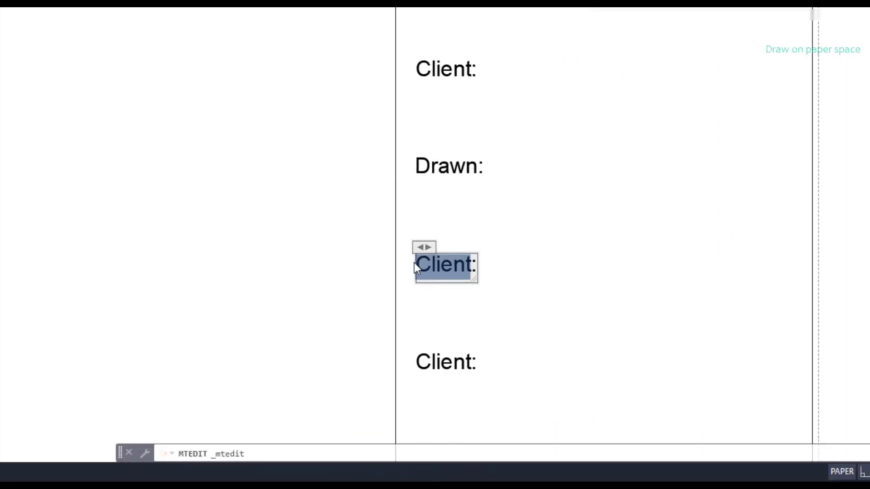
Change the third title block label to "Site:" and the fourth to "Drawing:"
text(Site:)
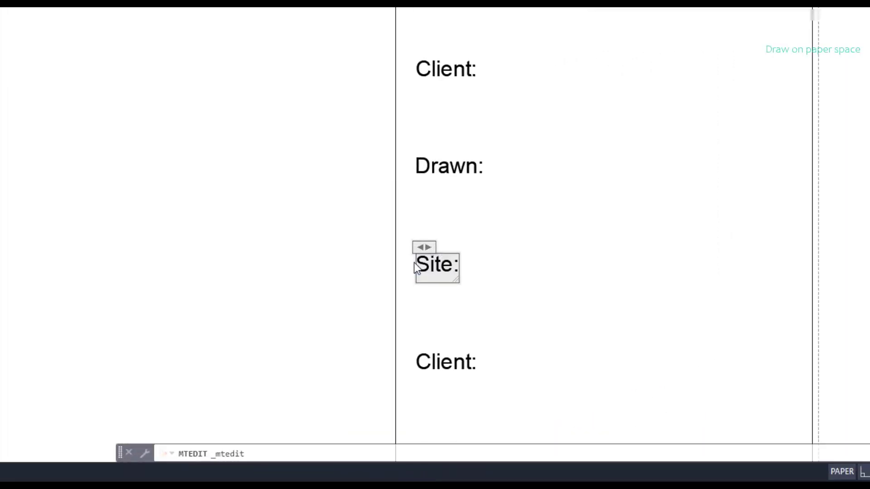
click(462, 360)
double_click(463, 361)
double_click(465, 362)
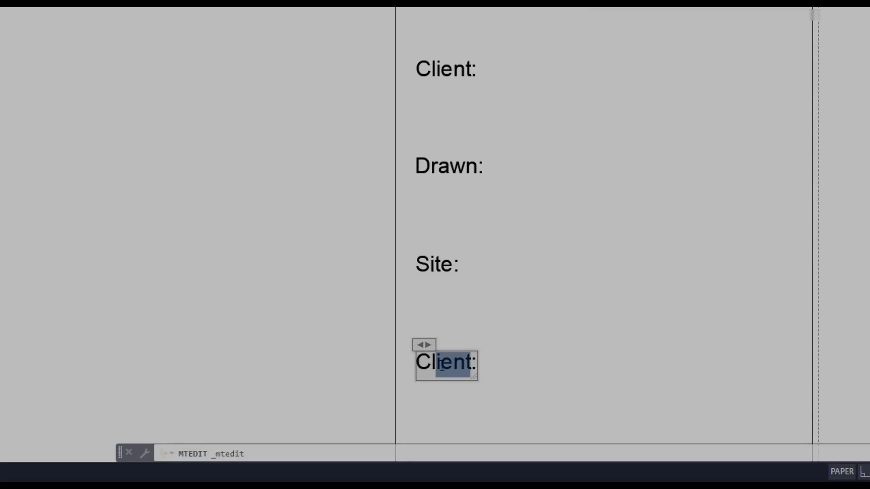
text(Drawing:)
click(287, 241)
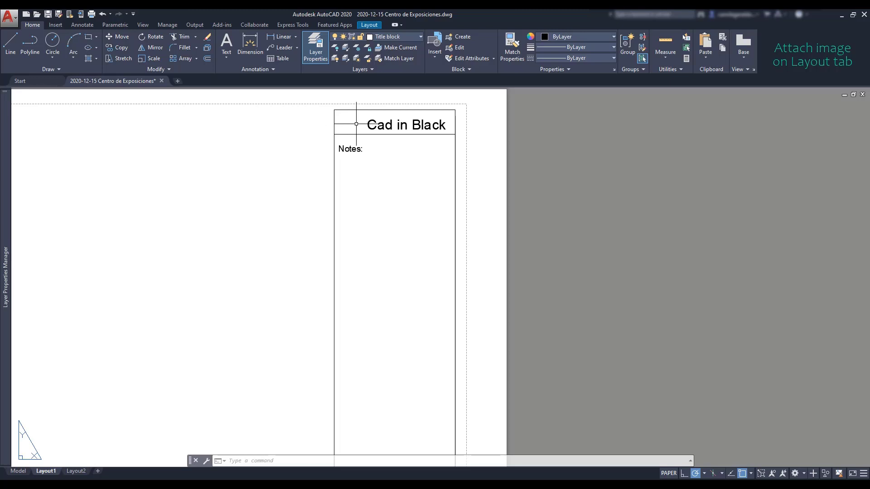
Attach the image "cad in black logo" as "cad in black logo_1" with full path, on-screen insertion point and scale, and rotation 0
click(55, 25)
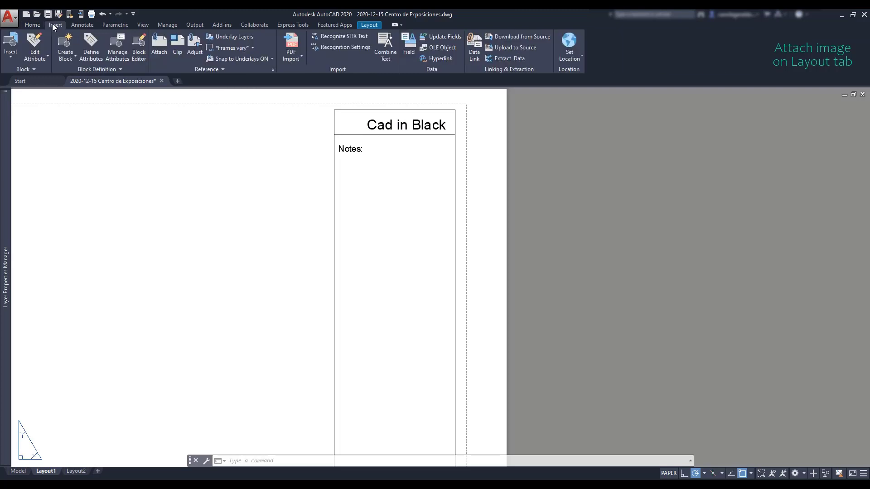
click(159, 44)
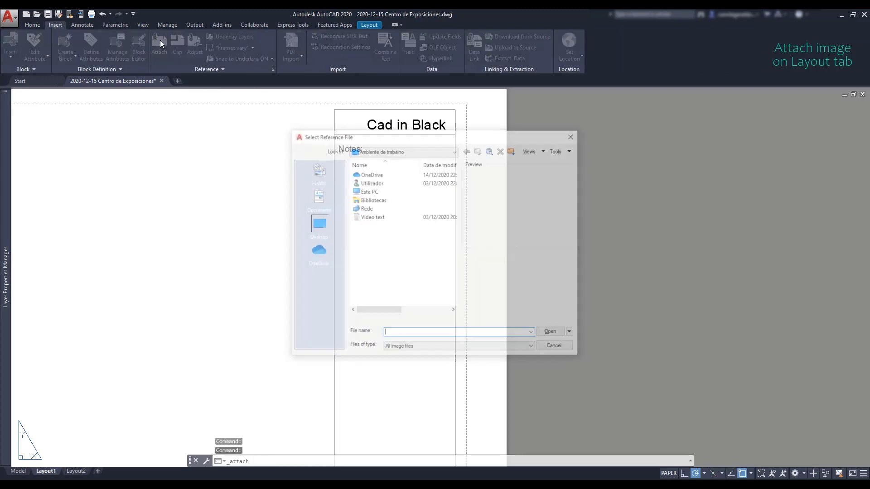
click(394, 183)
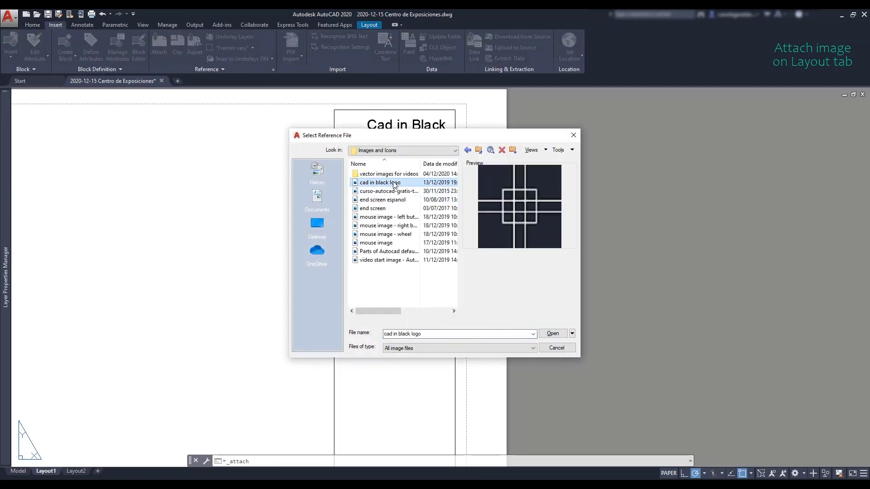
double_click(394, 183)
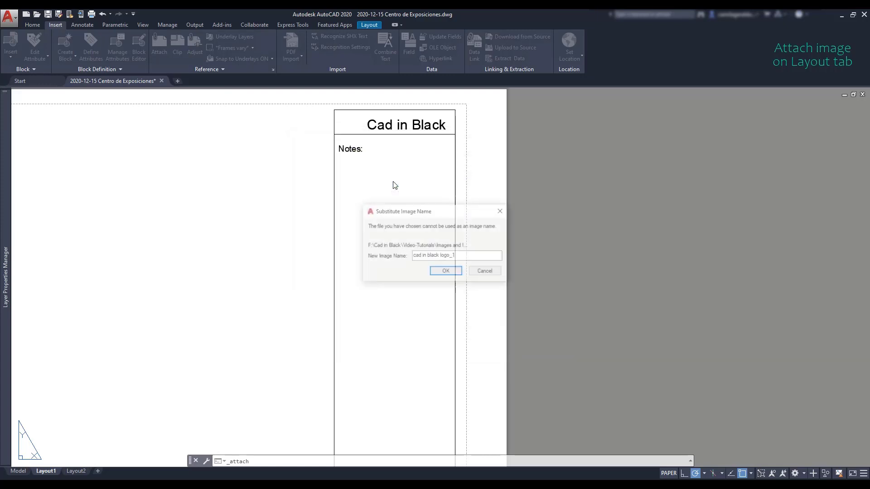
click(453, 273)
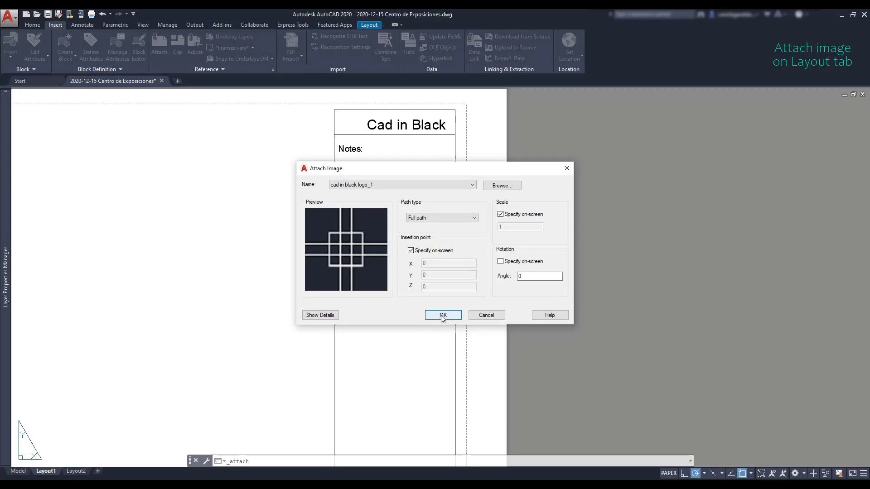
click(443, 317)
Place the logo image beside the "Cad in Black" heading in the title block and pick its scale factor on-screen
scroll(346, 131, up, 4)
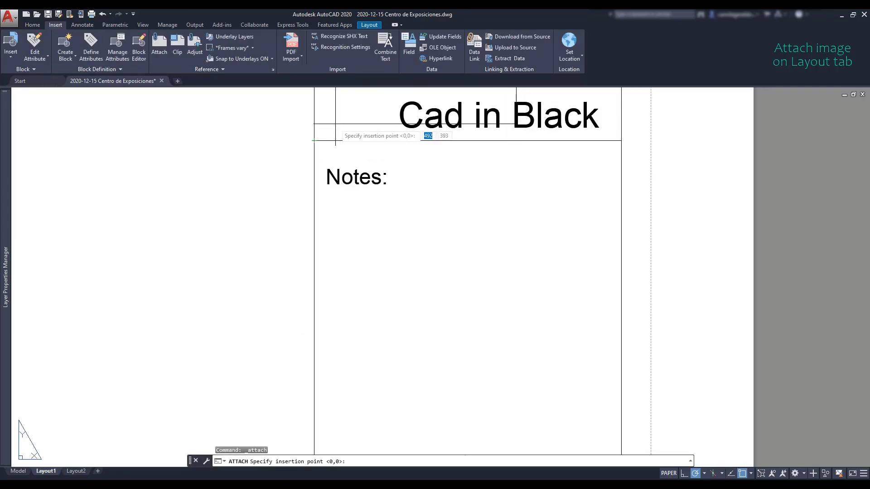
click(340, 141)
scroll(362, 123, down, 5)
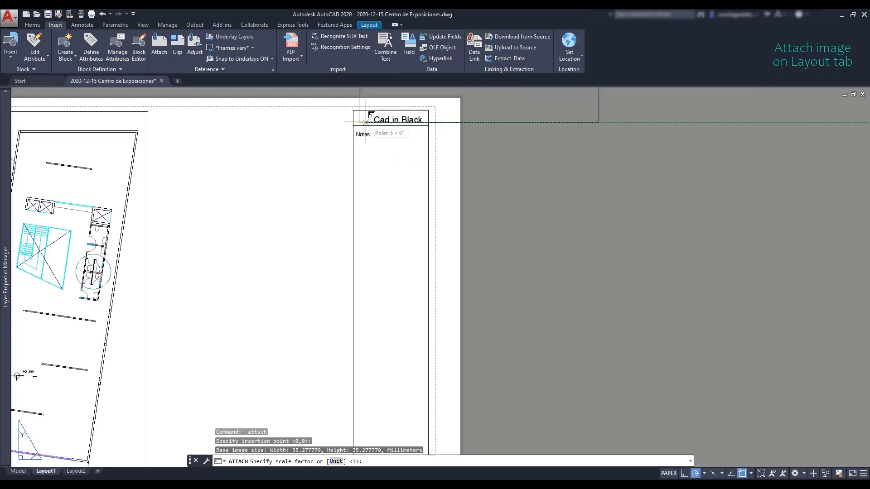
scroll(375, 121, up, 6)
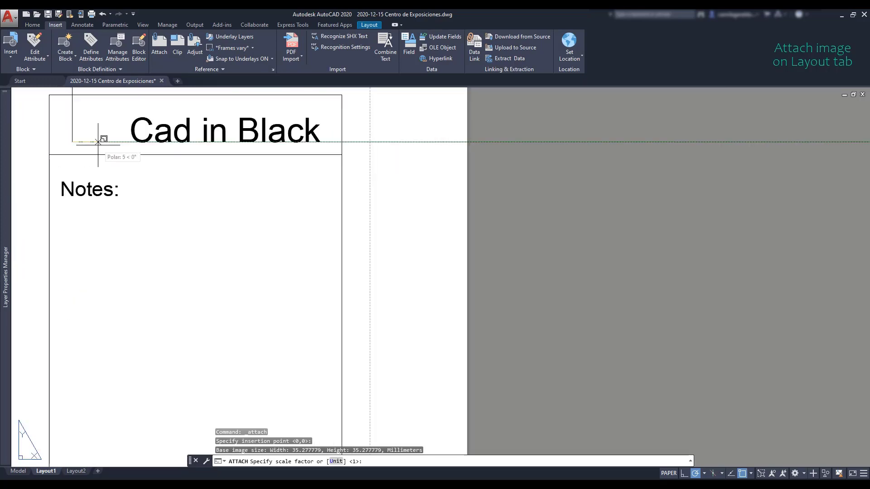
click(111, 143)
scroll(111, 143, down, 4)
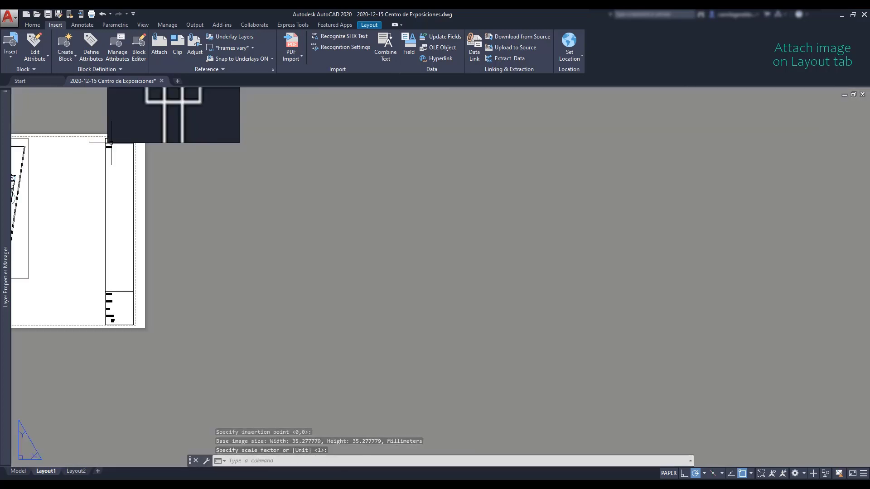
scroll(132, 147, up, 3)
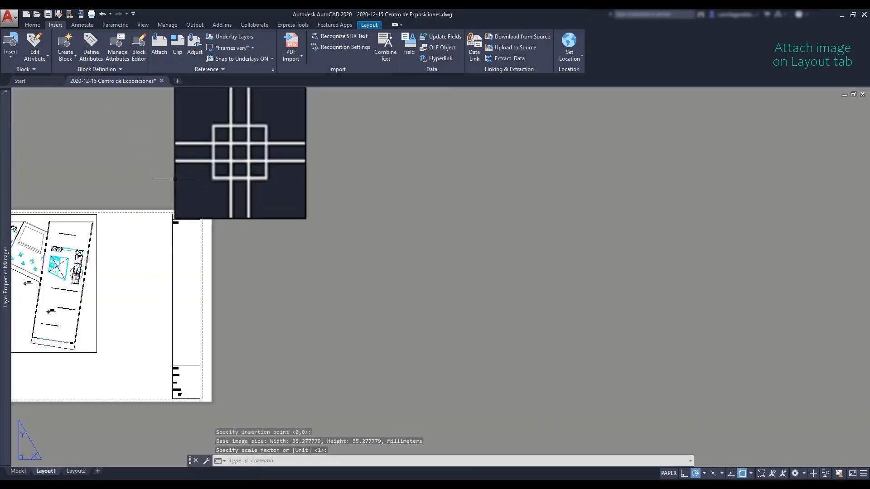
key(Return)
click(175, 178)
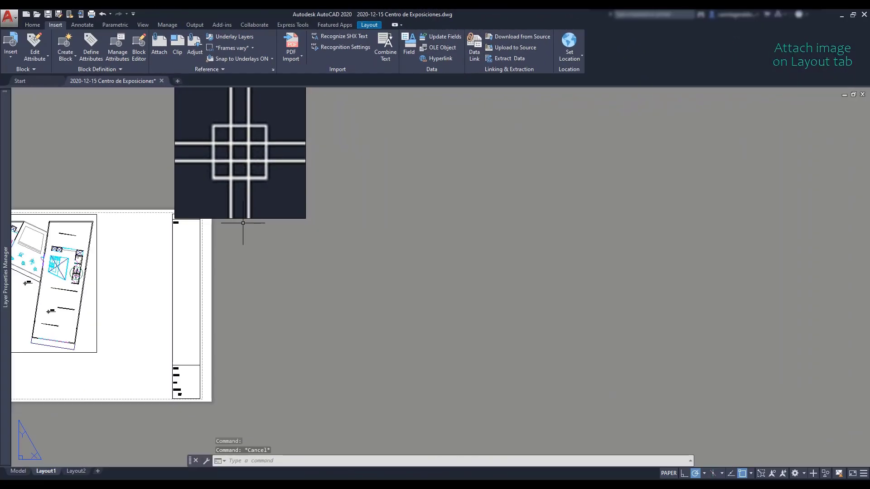
Scale the logo image by reference from its lower-left corner, using its bottom edge as reference length and a new length of about 8 units
text(sc)
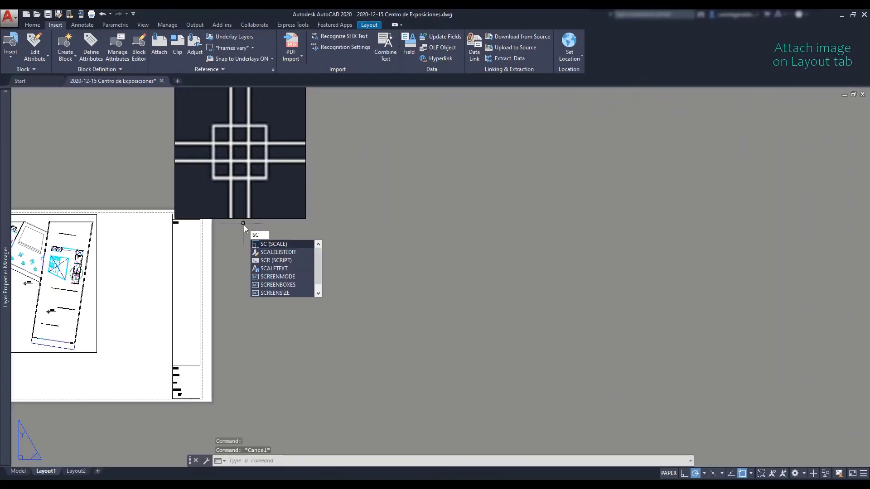
key(Return)
click(256, 218)
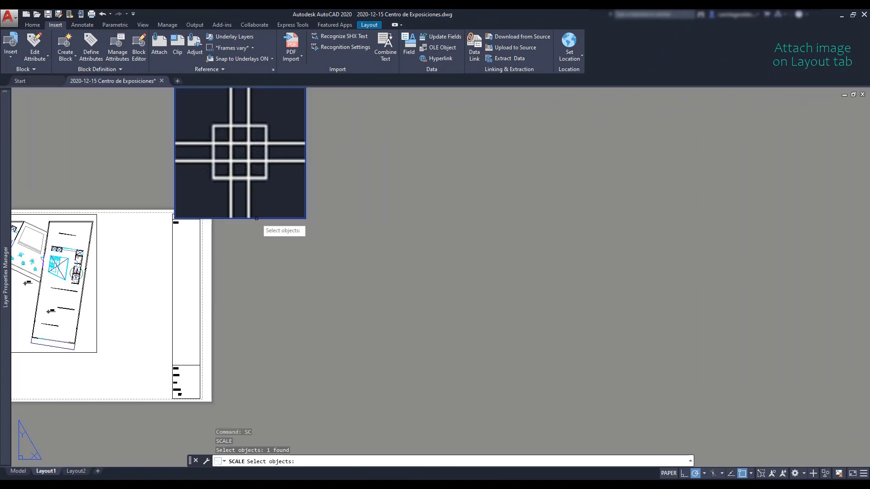
key(Return)
scroll(173, 215, up, 4)
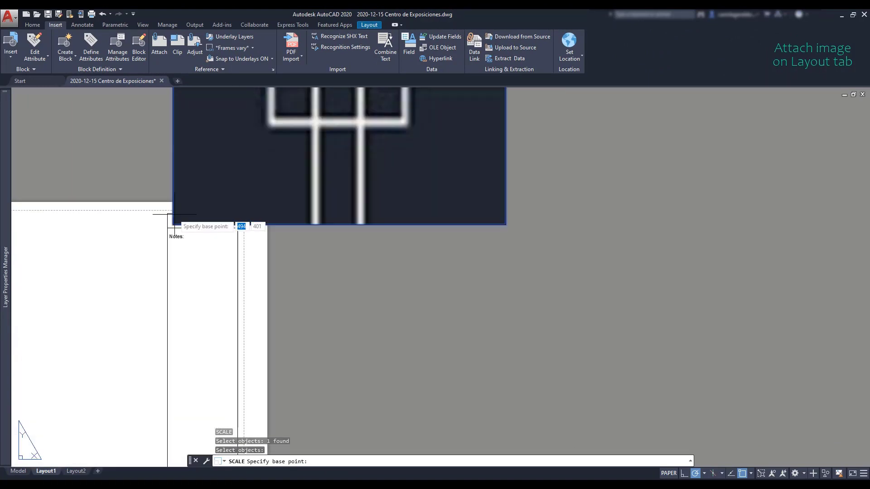
scroll(173, 214, up, 2)
scroll(173, 214, up, 4)
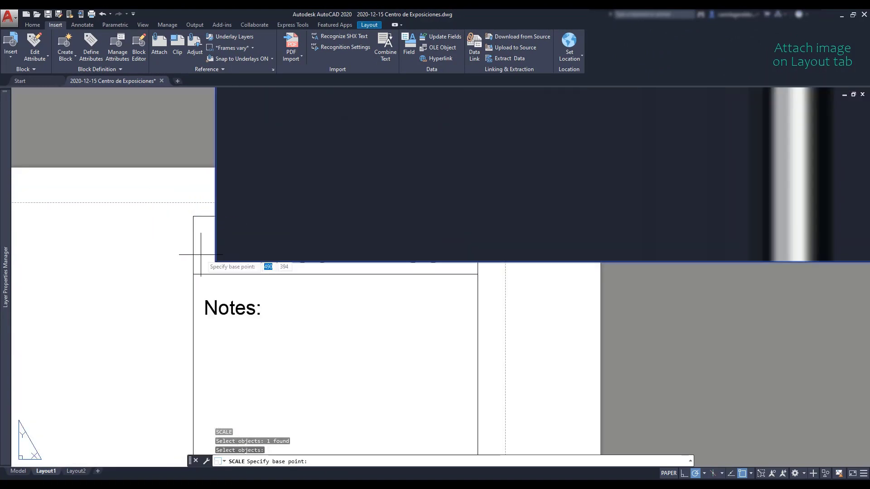
click(215, 261)
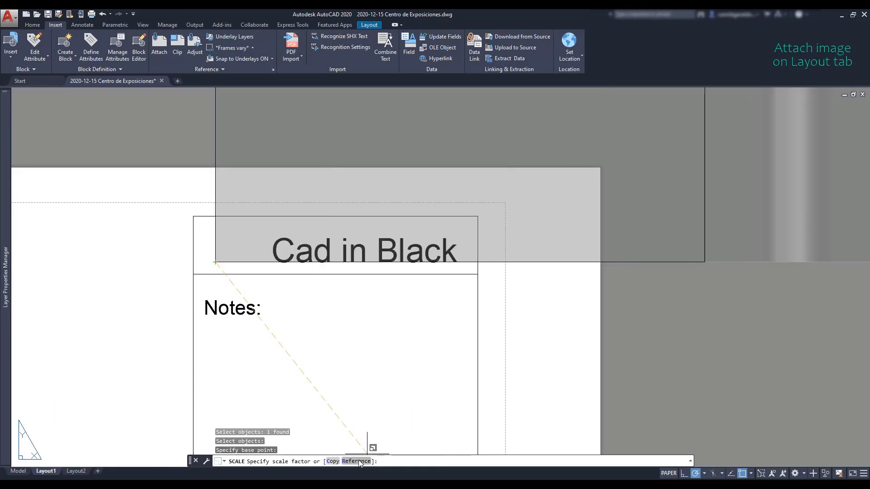
click(356, 461)
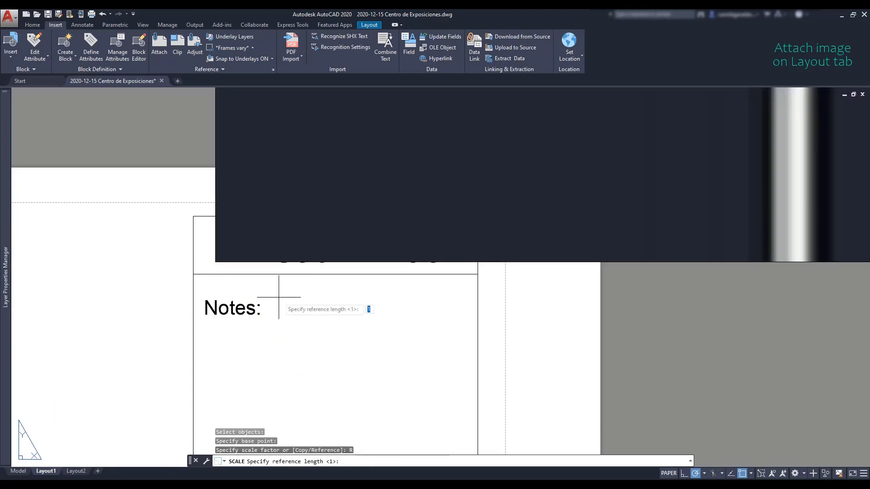
click(215, 262)
scroll(215, 263, down, 5)
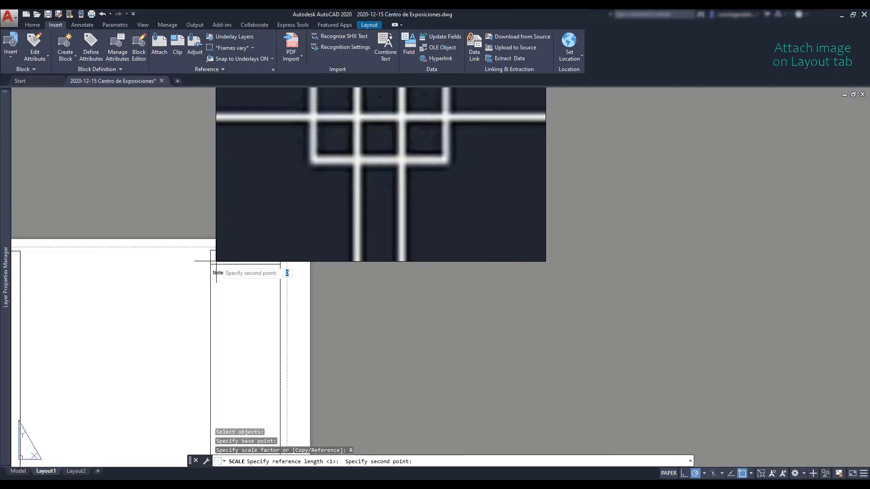
click(423, 261)
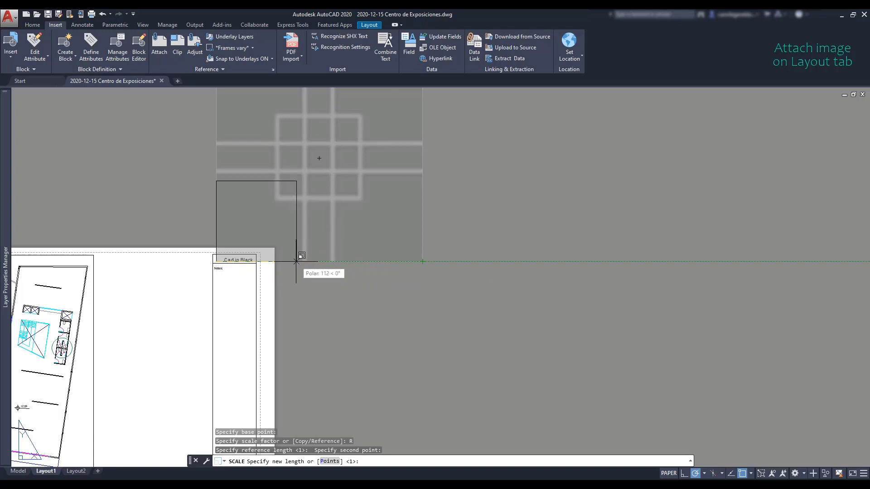
scroll(233, 262, up, 6)
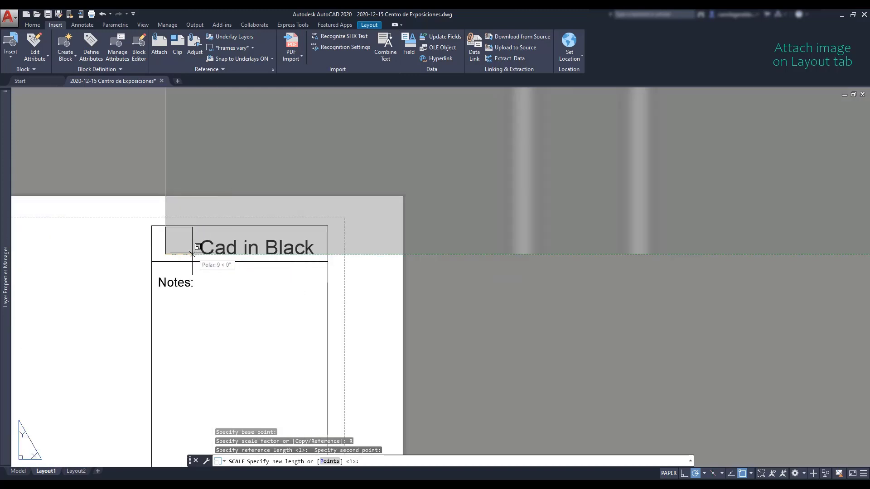
scroll(192, 254, up, 5)
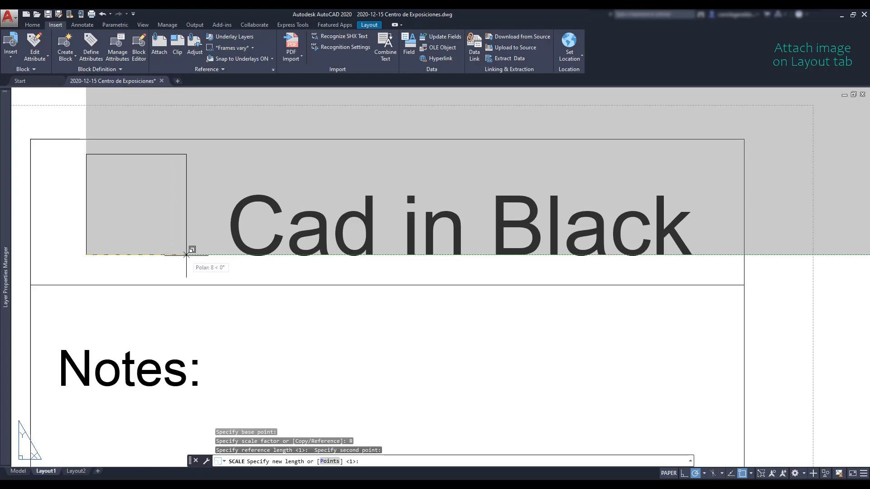
click(186, 255)
scroll(188, 253, down, 10)
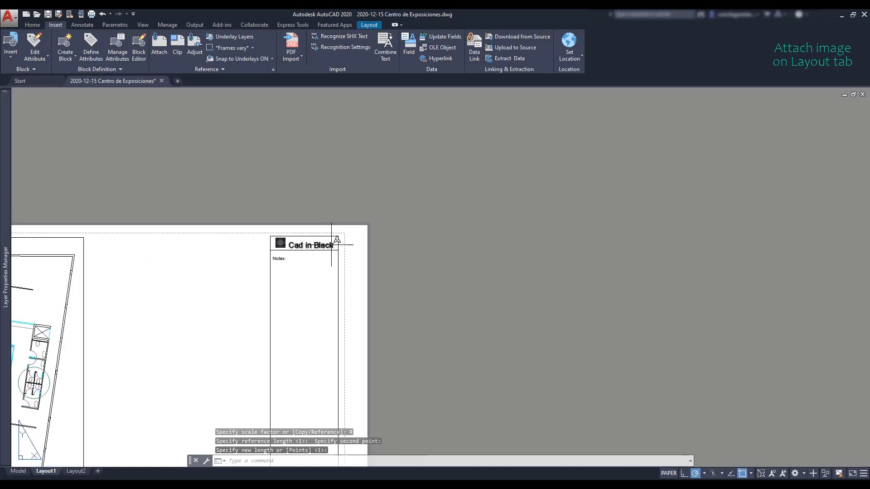
scroll(331, 245, down, 3)
scroll(341, 287, up, 6)
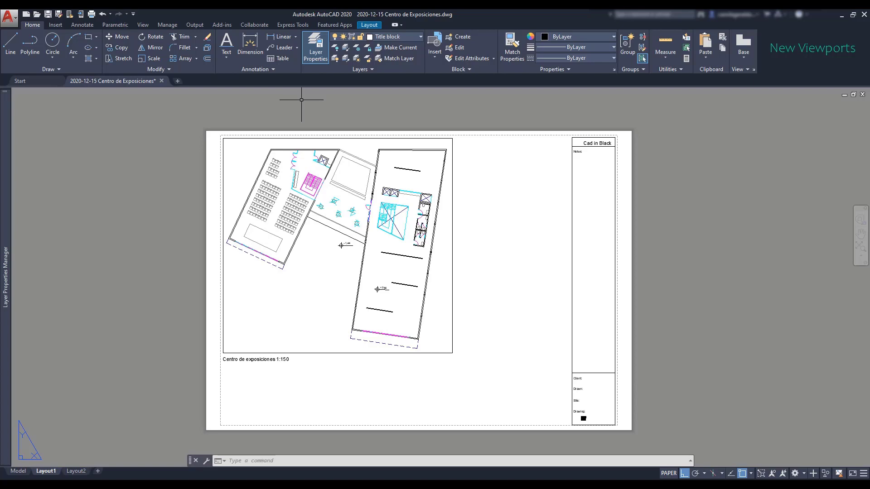
Create a rectangular layout viewport in the empty space between the floor plan viewport and the title block, starting level with the plan's upper edge
click(375, 26)
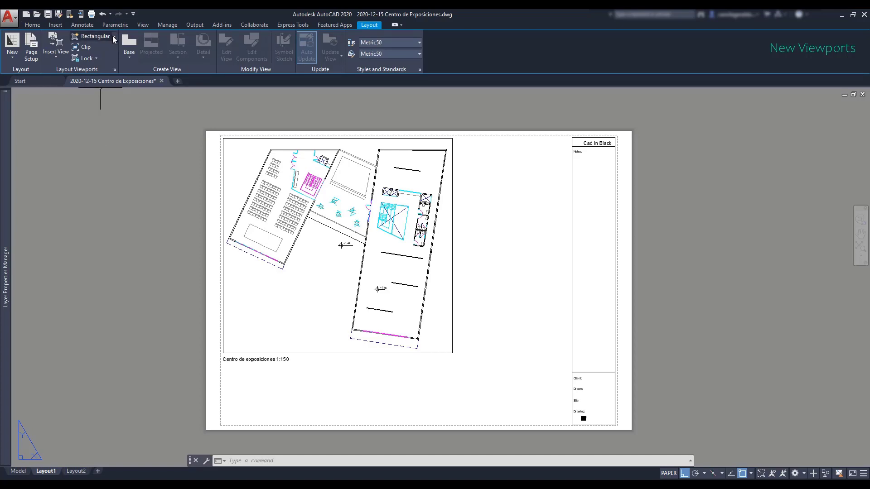
click(114, 36)
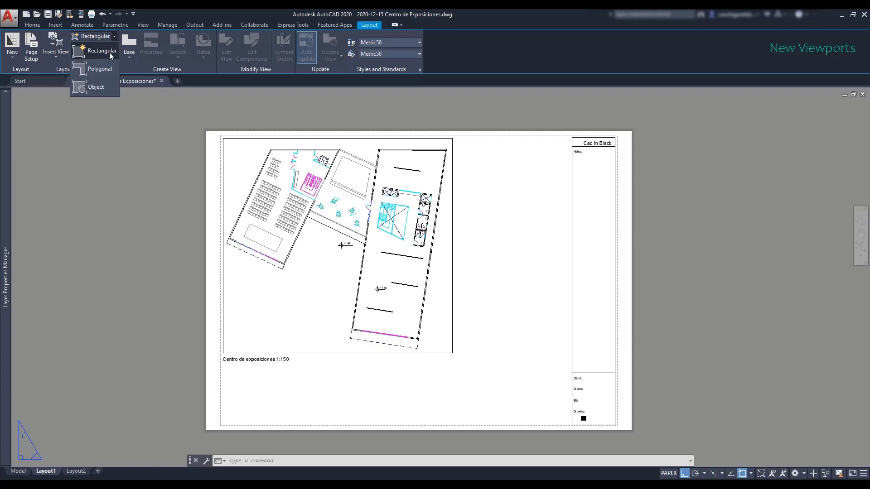
click(107, 53)
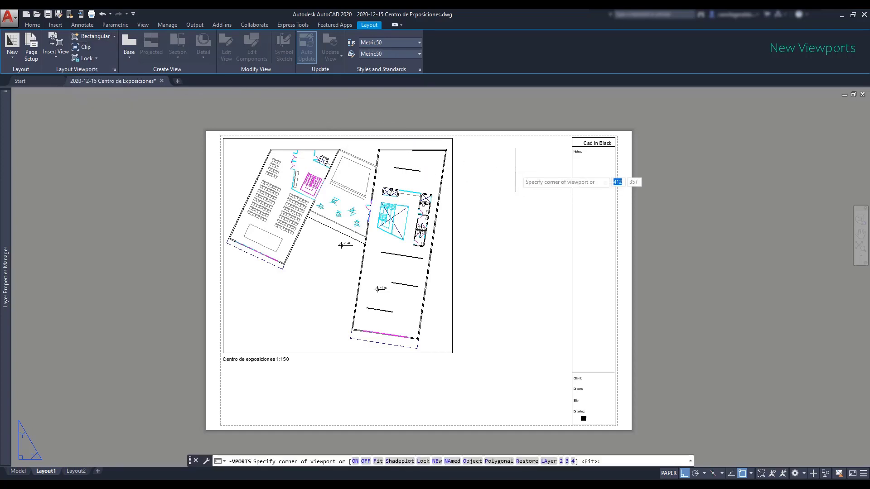
scroll(517, 170, up, 2)
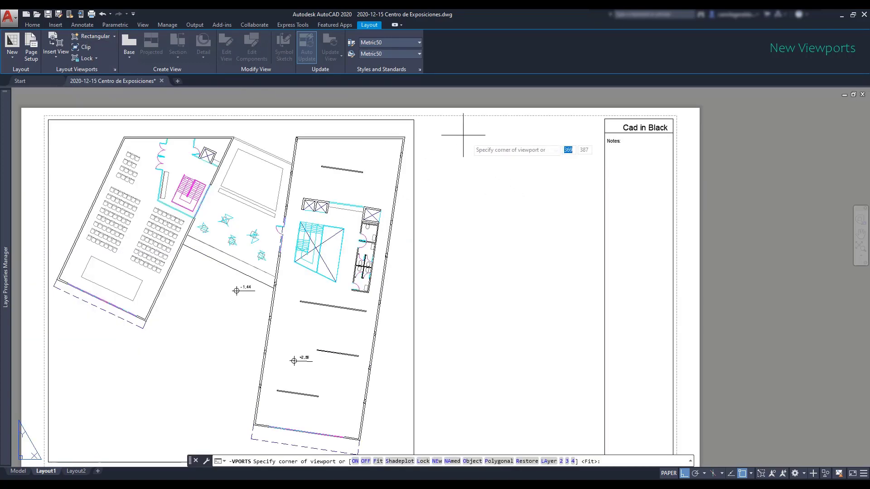
click(432, 119)
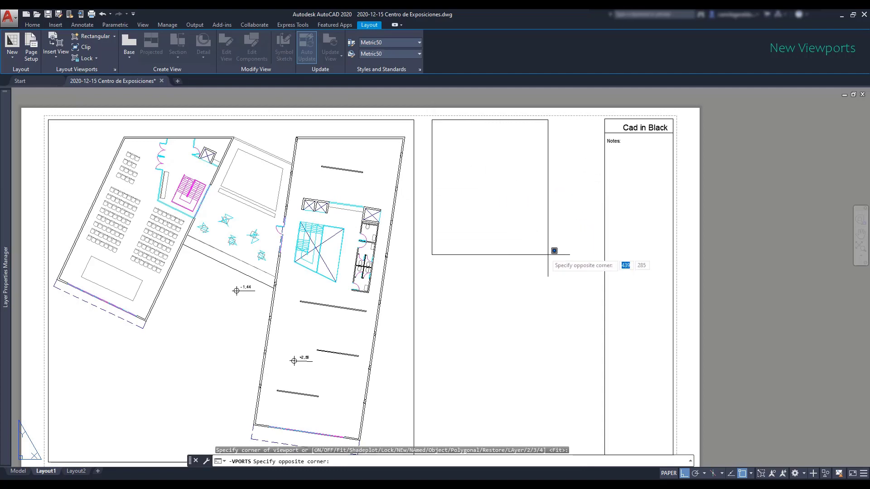
click(597, 305)
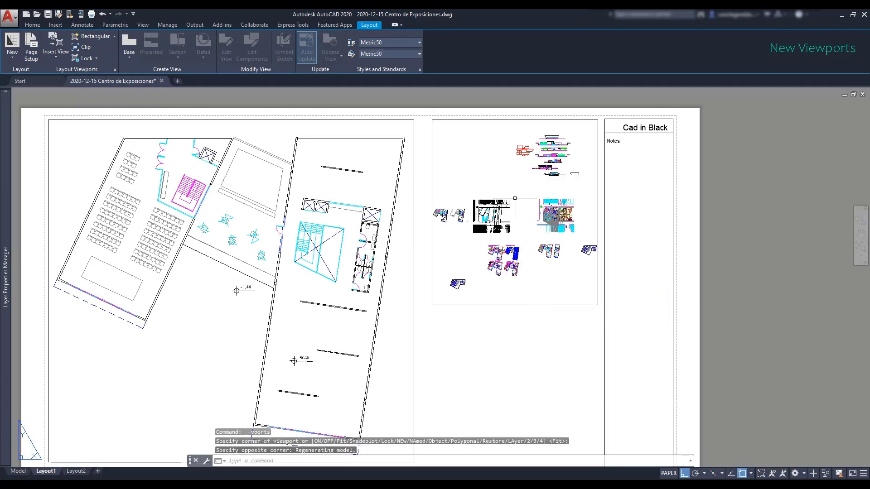
Activate the new viewport and restore the custom model view "detail1" in it
double_click(512, 198)
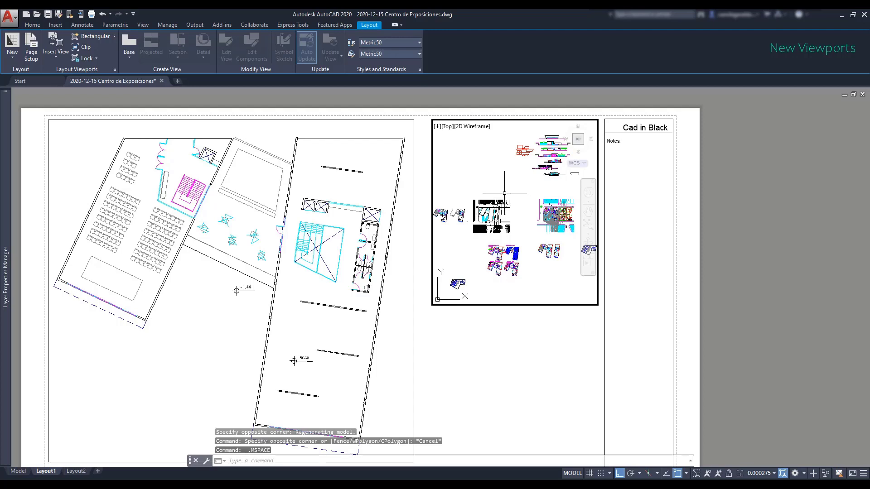
click(447, 127)
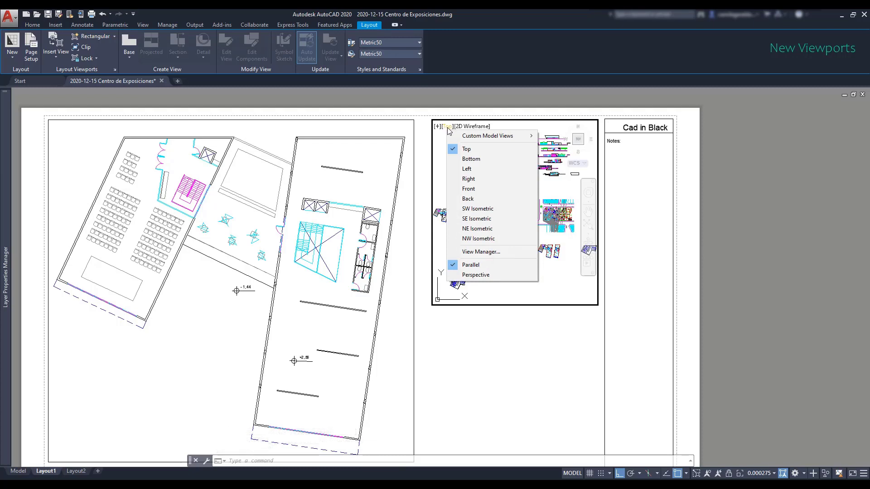
mouse_move(479, 141)
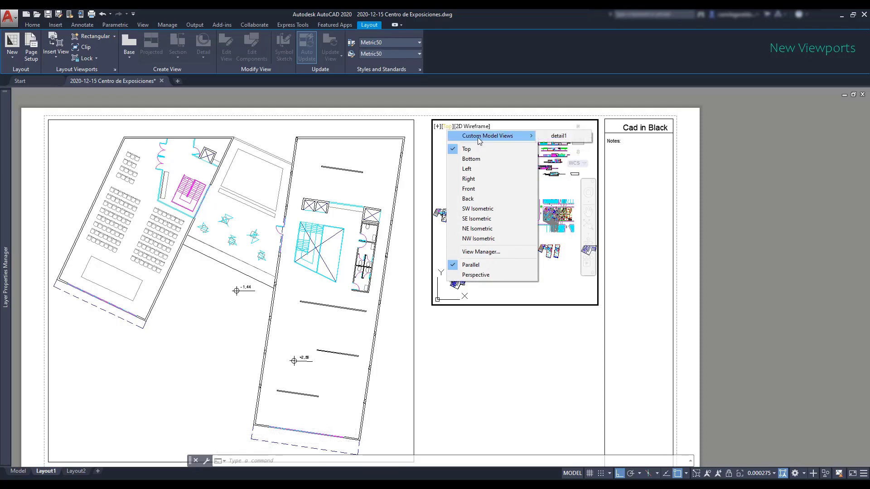
click(583, 137)
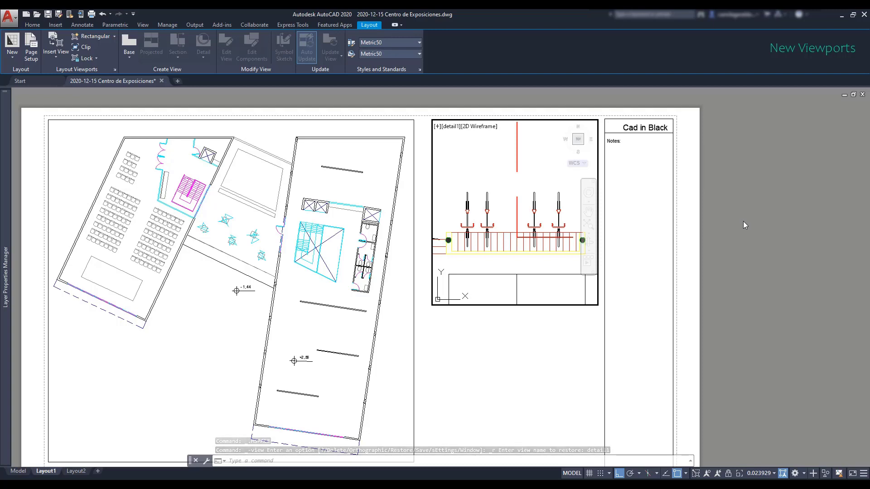
key(ctrl+z)
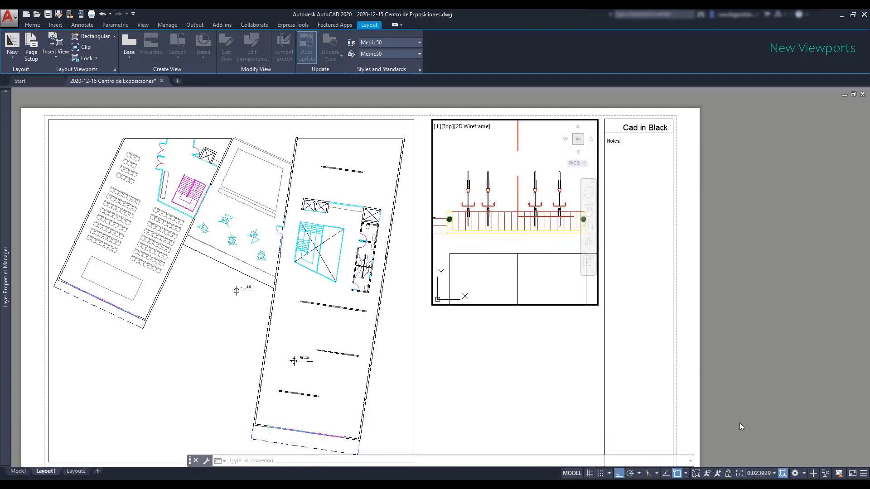
Set the new viewport's scale to 1:50 and return to paper space
click(775, 474)
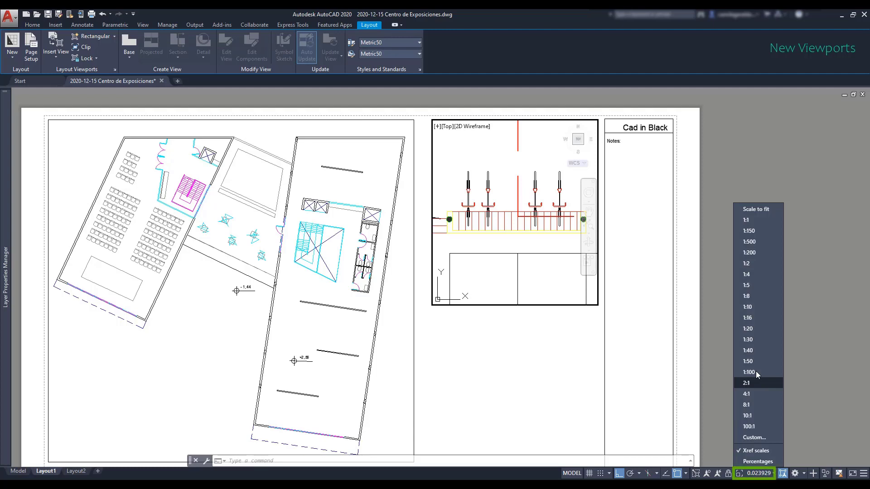
click(753, 361)
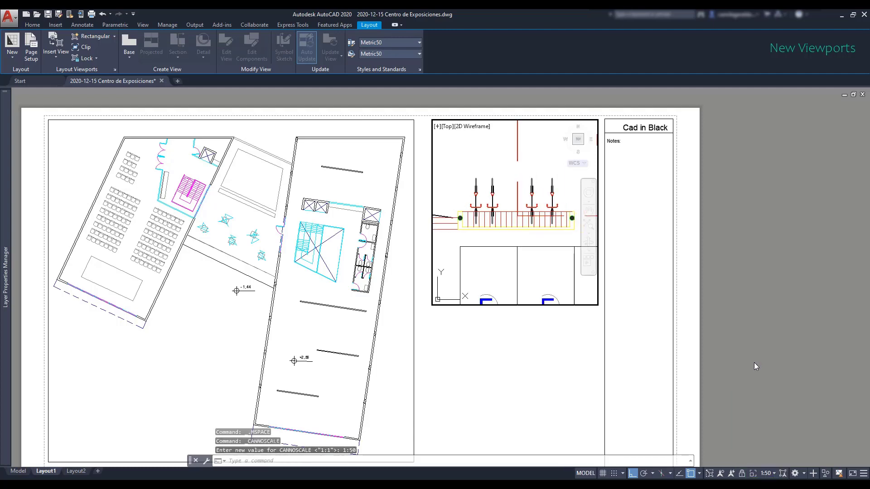
double_click(516, 358)
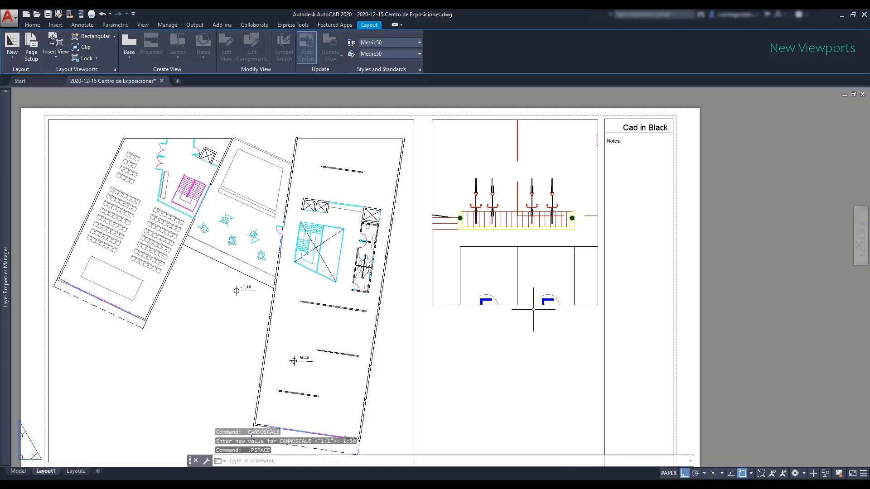
Raise the detail viewport's lower edge to just below the bicycle parking strip, and pan the drawing upward inside the viewport
click(598, 302)
click(598, 305)
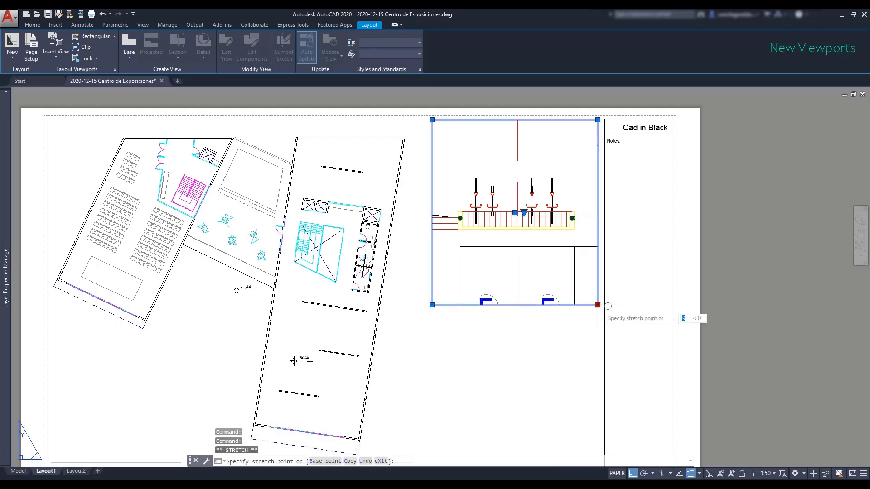
click(576, 240)
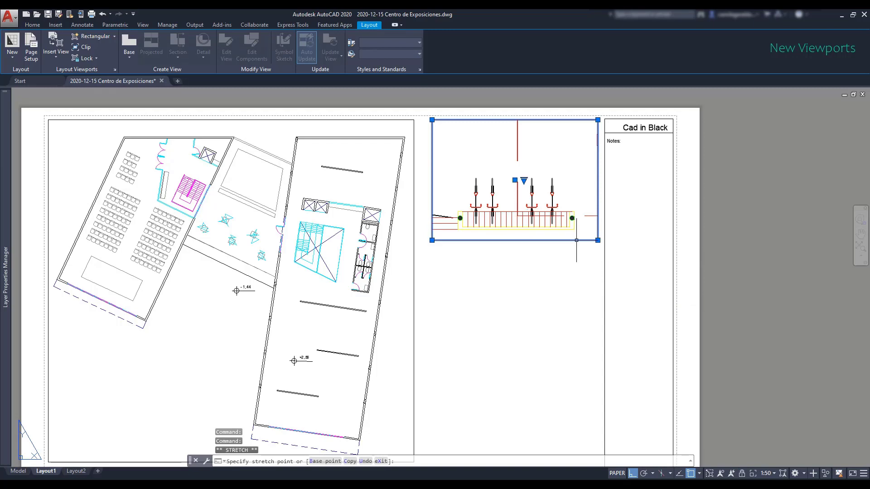
double_click(432, 120)
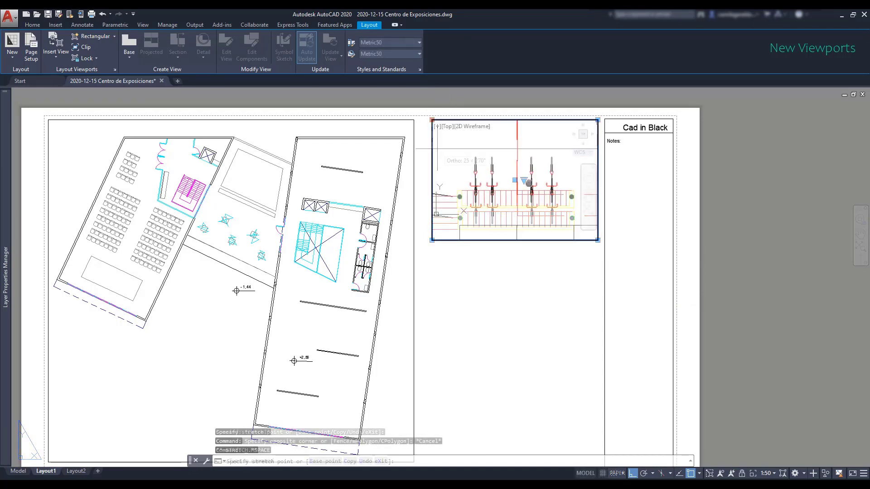
middle_drag(517, 218, 516, 175)
double_click(598, 272)
Shorten the detail viewport further from below to cut off the rectangles under the bicycle parking strip
click(598, 218)
click(598, 240)
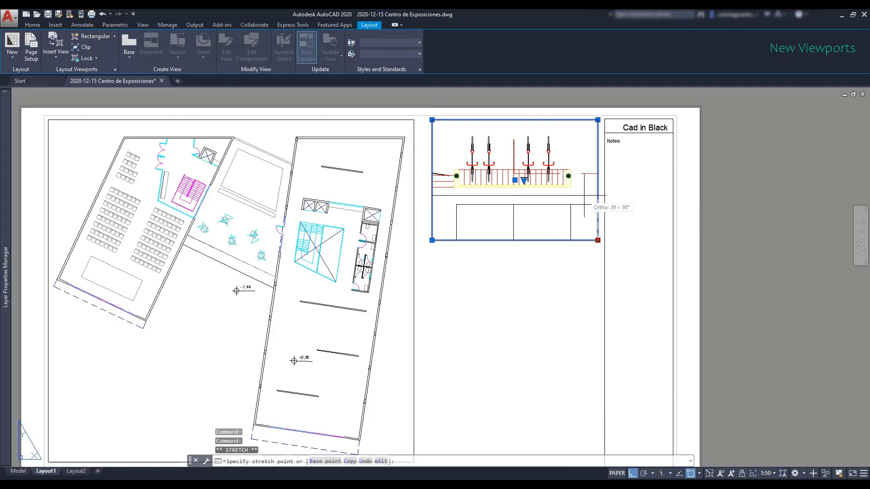
click(589, 199)
key(Escape)
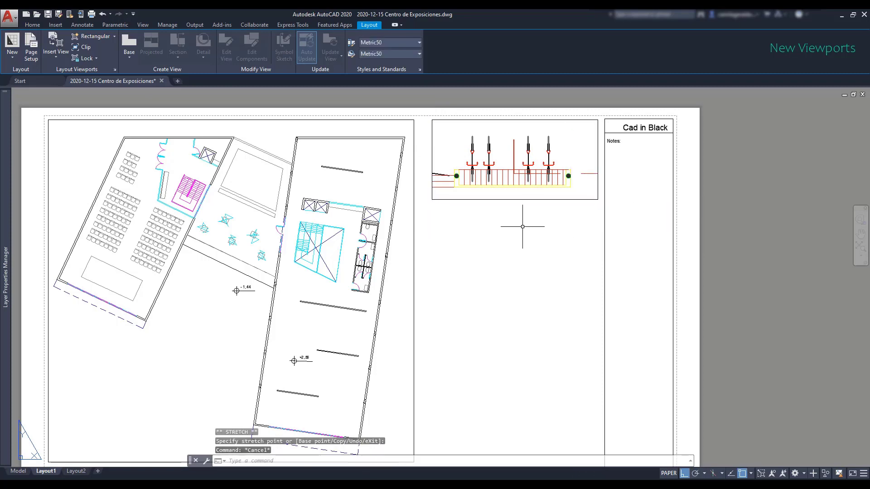
Lock the detail viewport and return to paper space
double_click(524, 178)
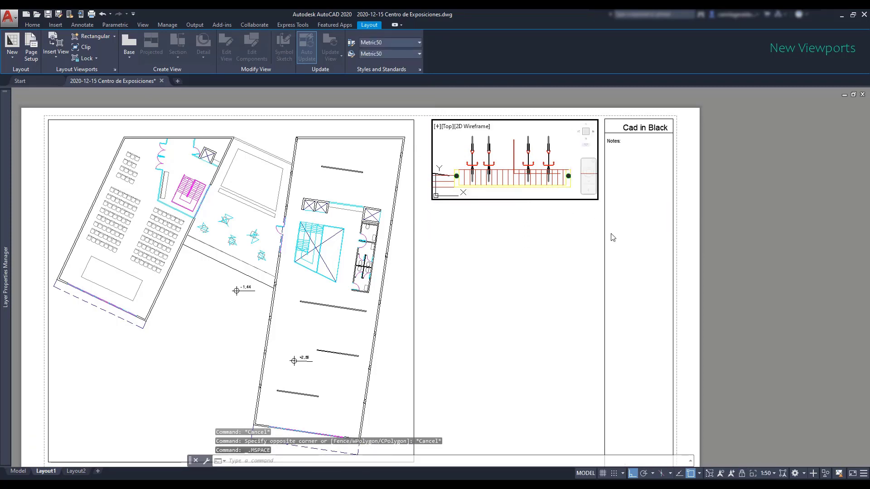
click(741, 474)
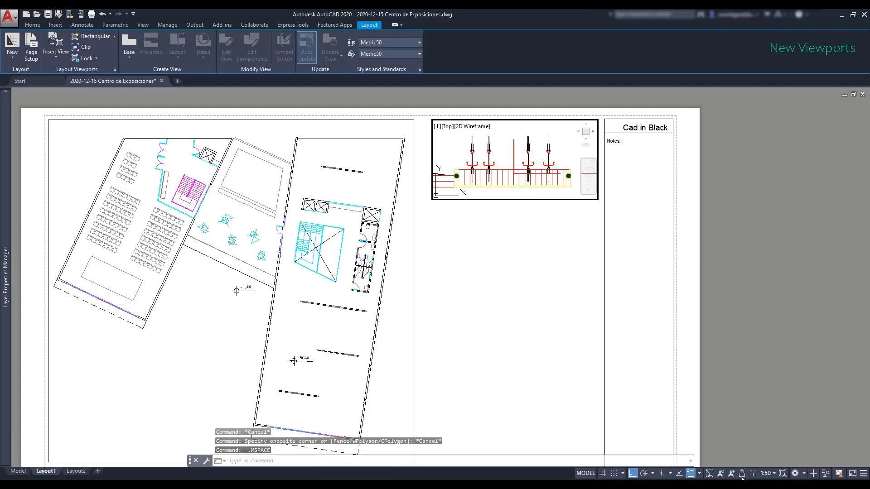
double_click(518, 224)
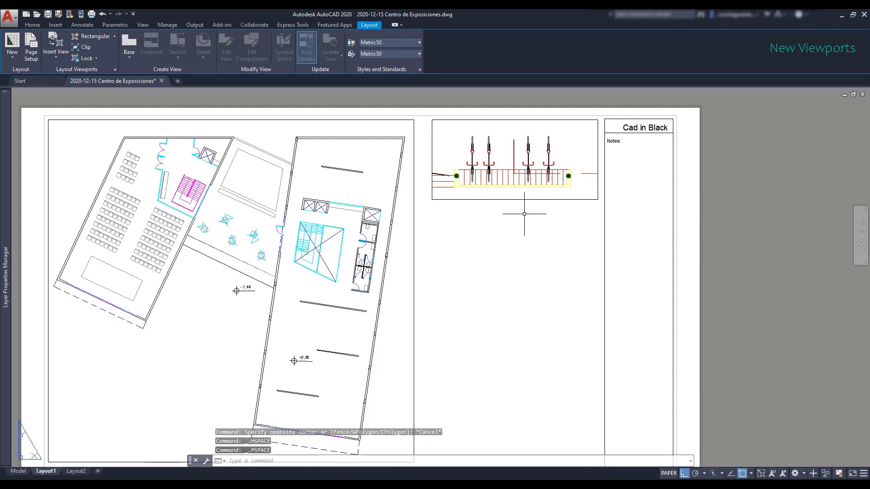
scroll(525, 215, down, 2)
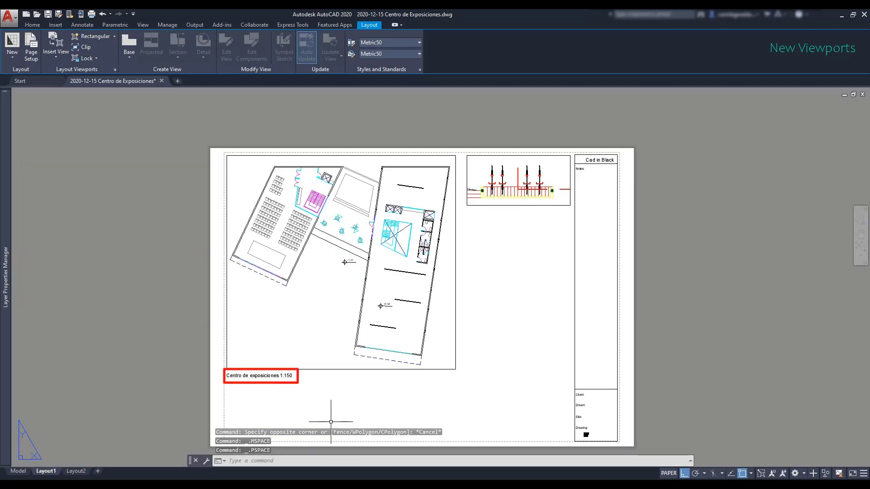
Copy the "Centro de exposiciones 1:150" caption from the main viewport's lower-left corner to the detail viewport's lower-left corner
text(Co)
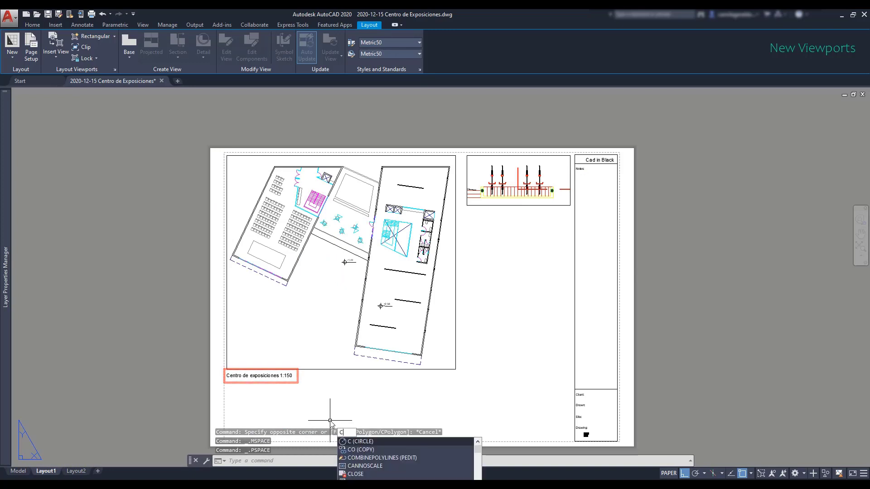
key(Return)
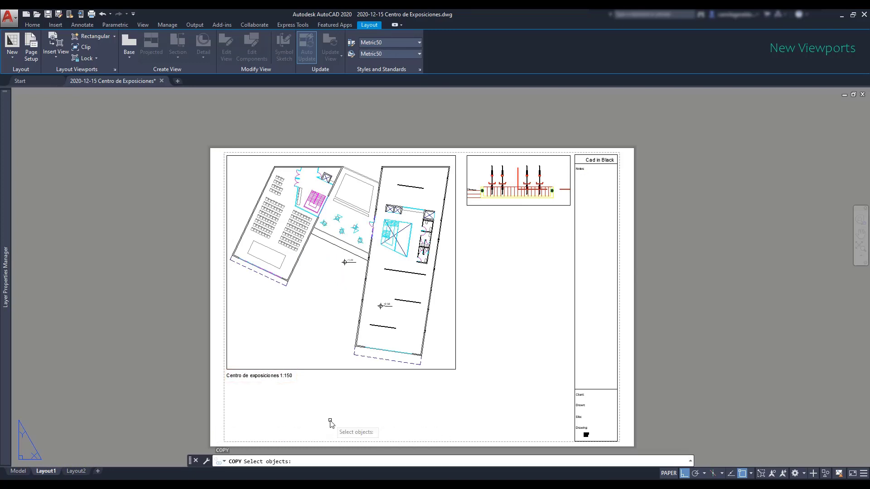
click(264, 376)
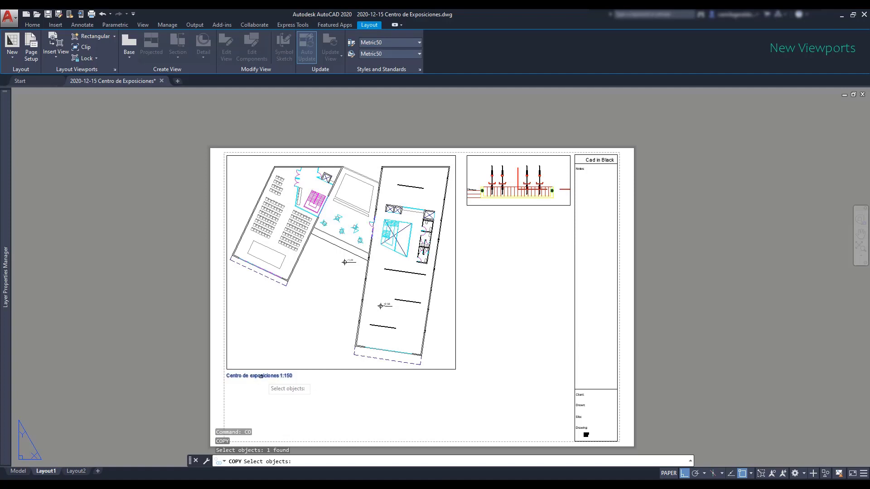
key(Return)
scroll(233, 383, up, 4)
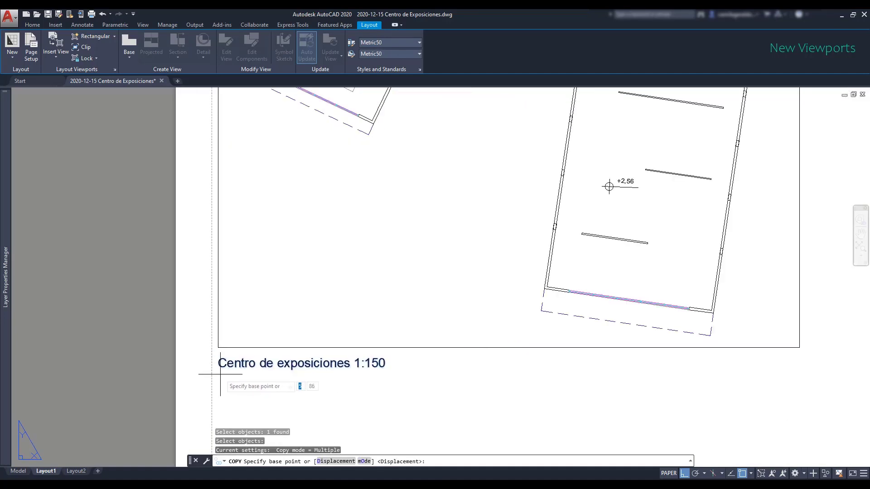
click(218, 347)
scroll(218, 347, down, 5)
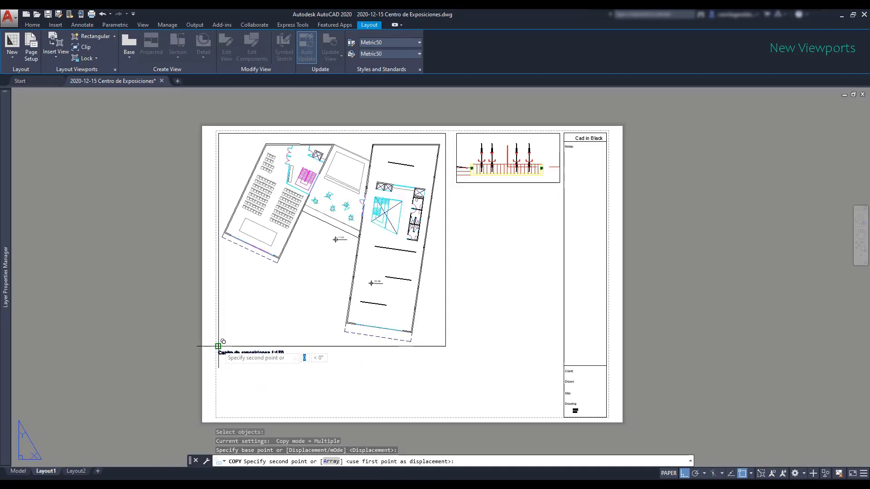
scroll(499, 177, up, 2)
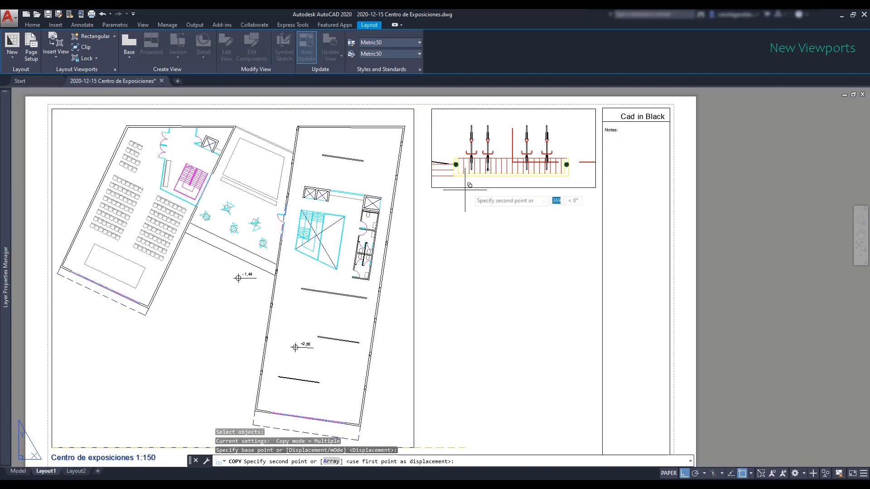
click(431, 187)
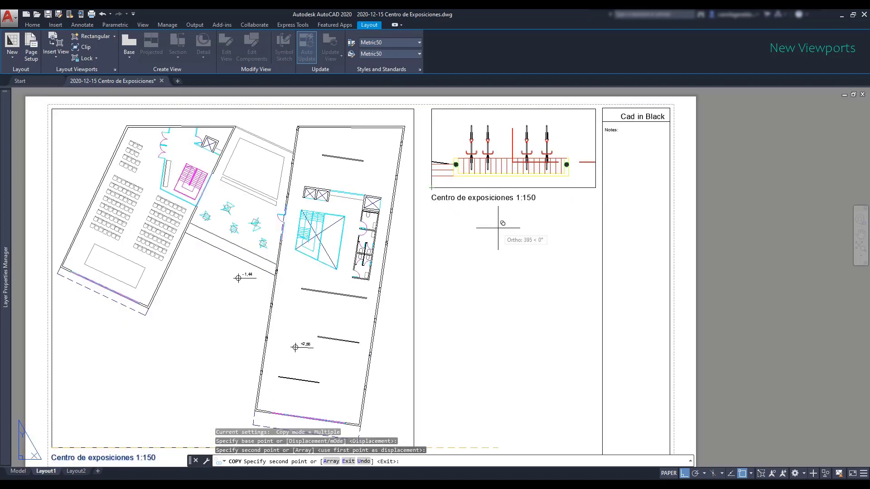
key(Escape)
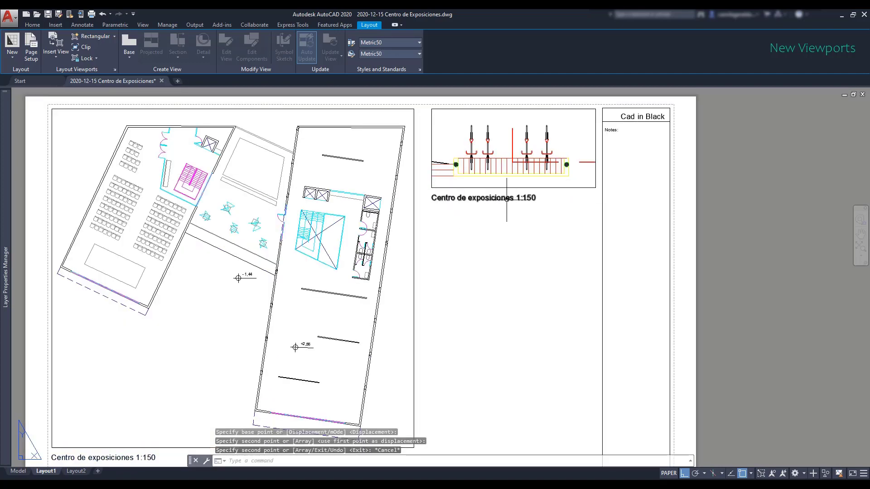
Change the copied caption under the detail viewport to "detail....... 1:50"
double_click(510, 199)
click(513, 199)
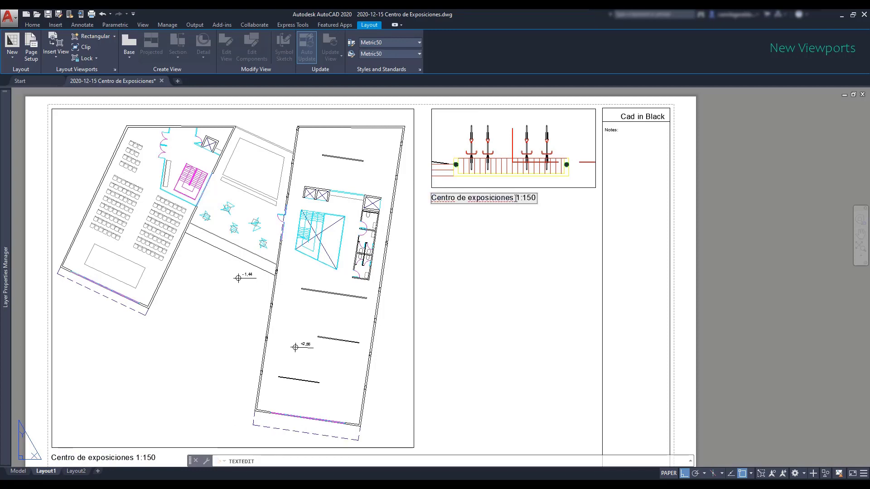
drag(516, 198, 434, 200)
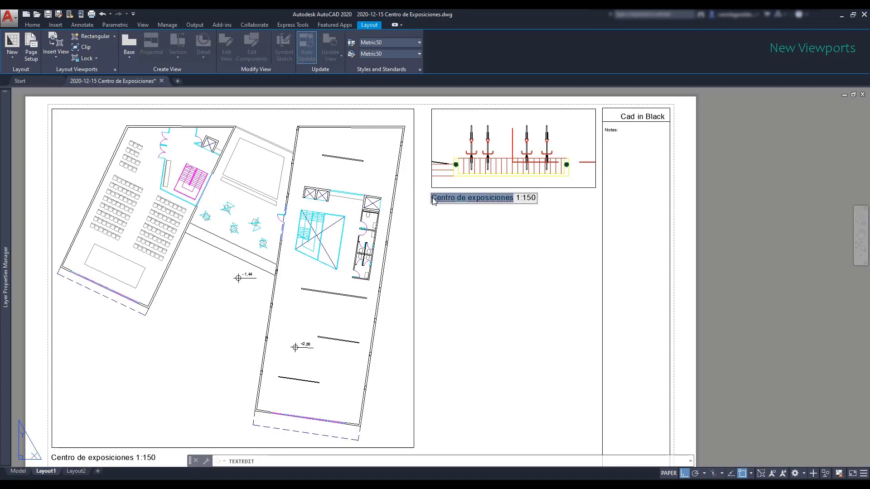
text(detail)
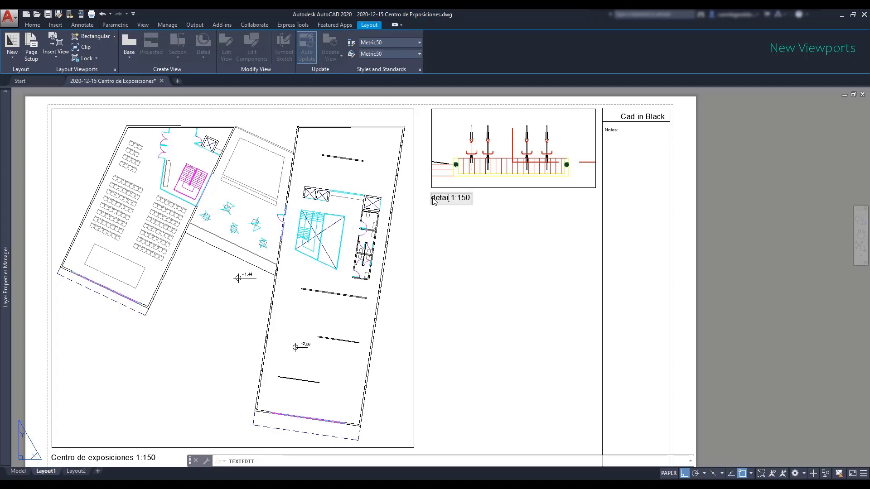
text(.......)
key(BackSpace)
key(Return)
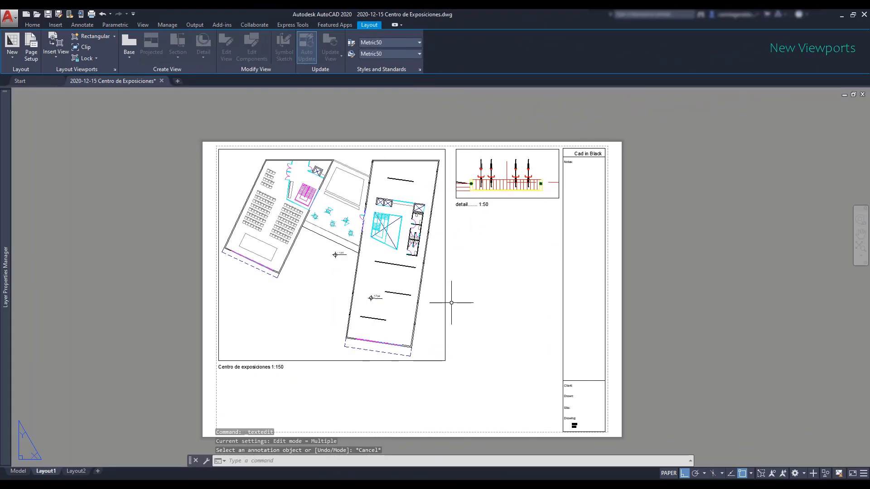
Draw a circle with a radius of about 66 in the empty paper area below the detail caption
text(c)
key(Return)
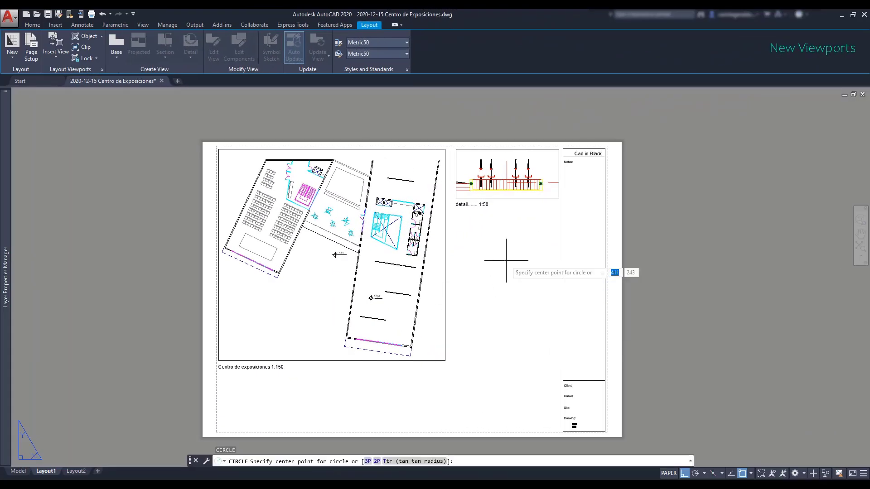
click(503, 293)
click(548, 297)
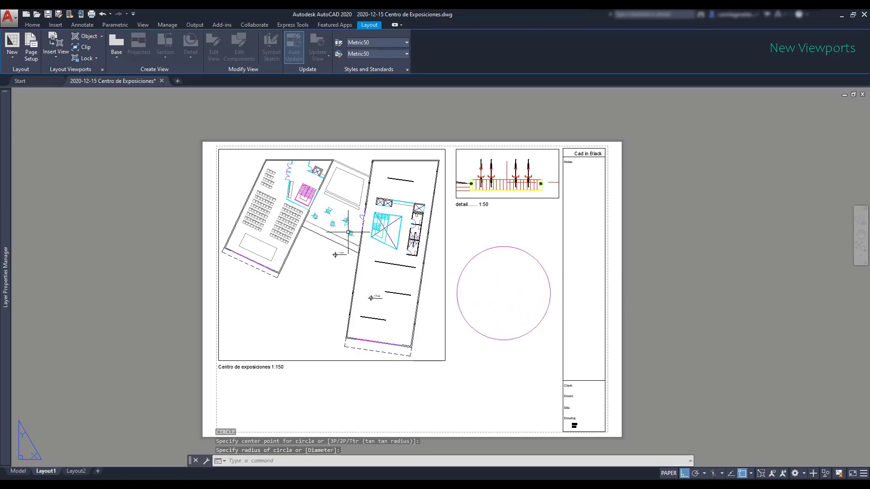
Convert the circle below the detail caption into a viewport using the Object option
click(94, 36)
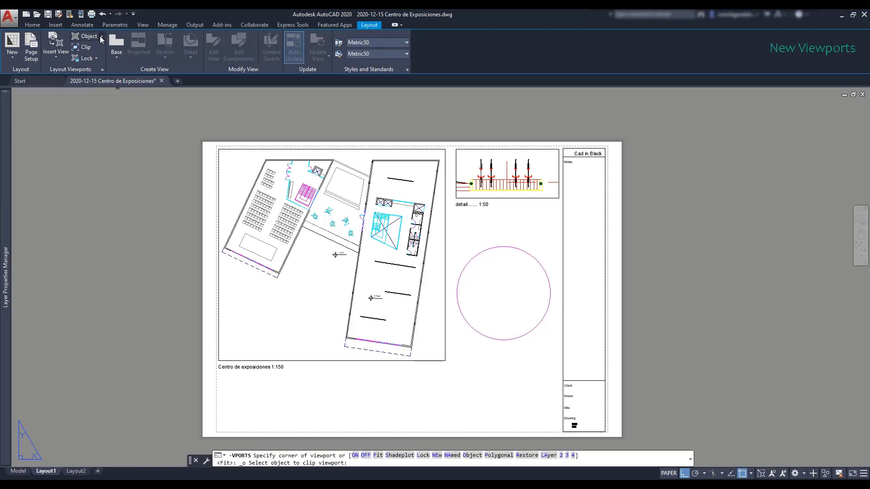
click(102, 36)
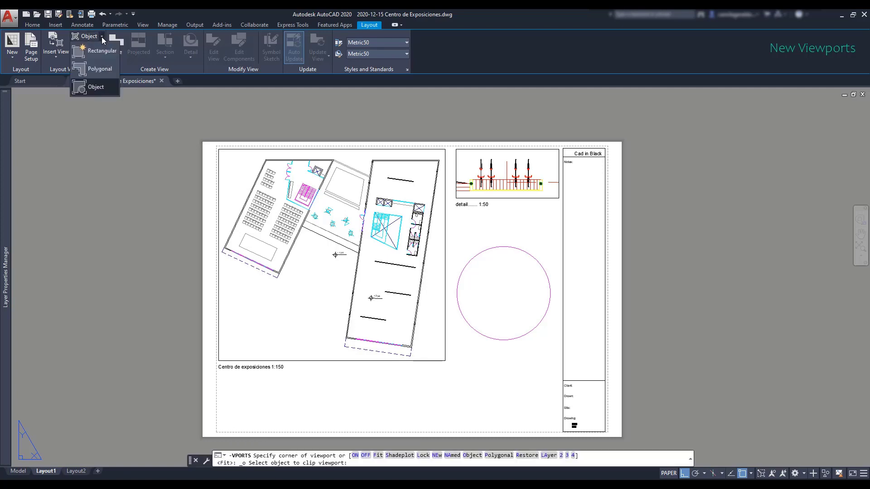
click(96, 88)
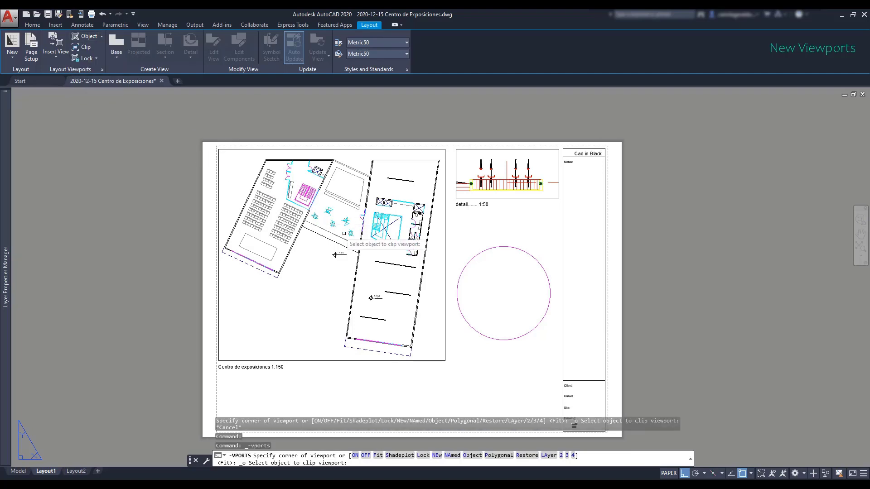
click(521, 250)
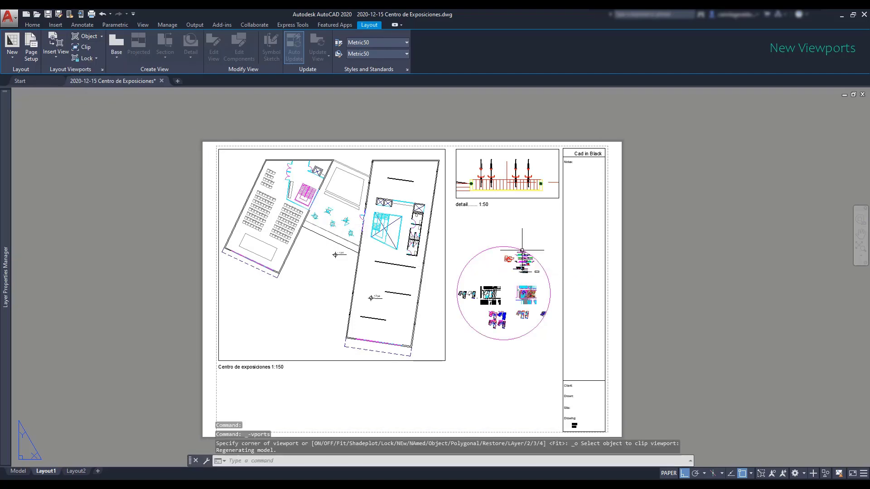
Activate the circular viewport, frame the toilet block of the floor plan inside it, and return to paper space
scroll(550, 300, up, 4)
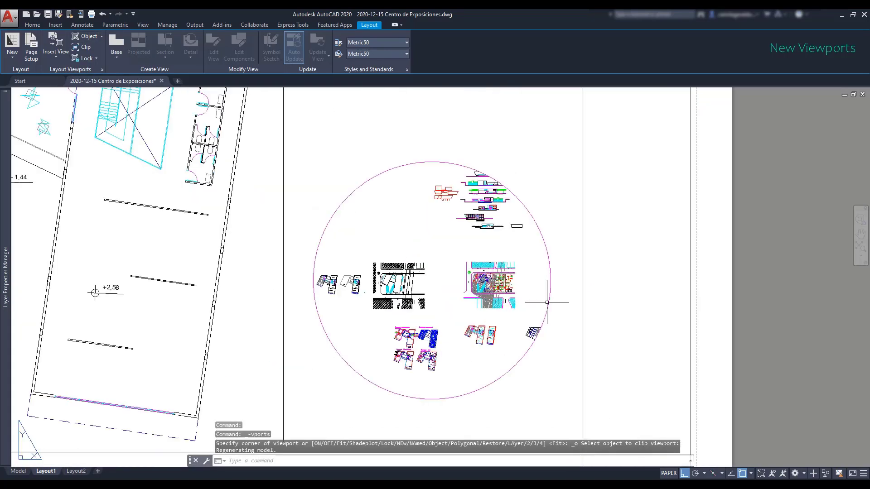
double_click(443, 237)
scroll(471, 223, up, 10)
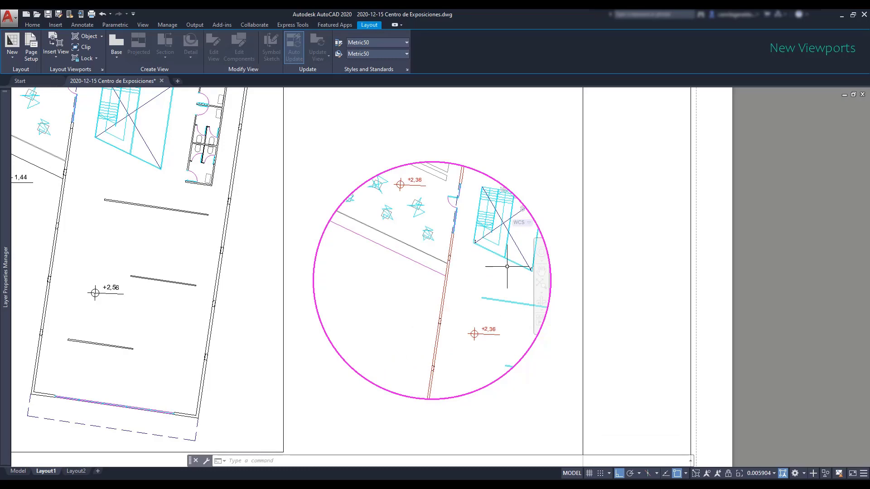
middle_drag(509, 267, 343, 297)
scroll(403, 272, up, 7)
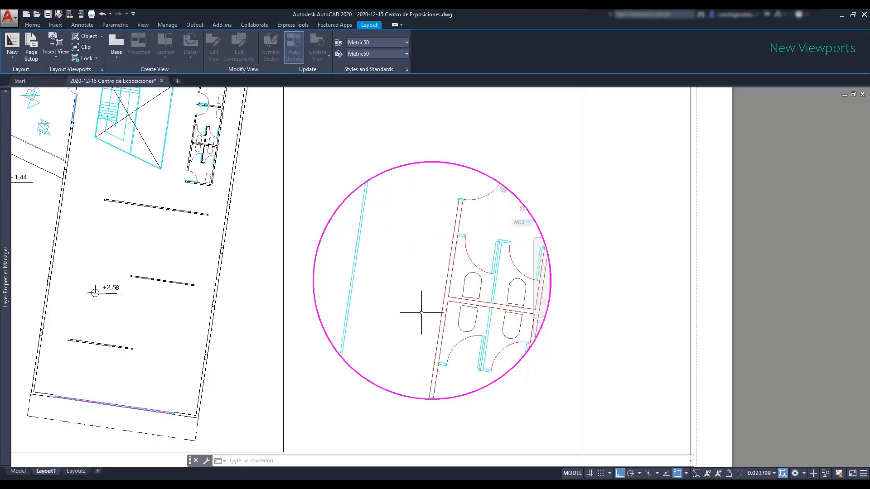
scroll(381, 249, down, 3)
middle_drag(381, 249, 371, 252)
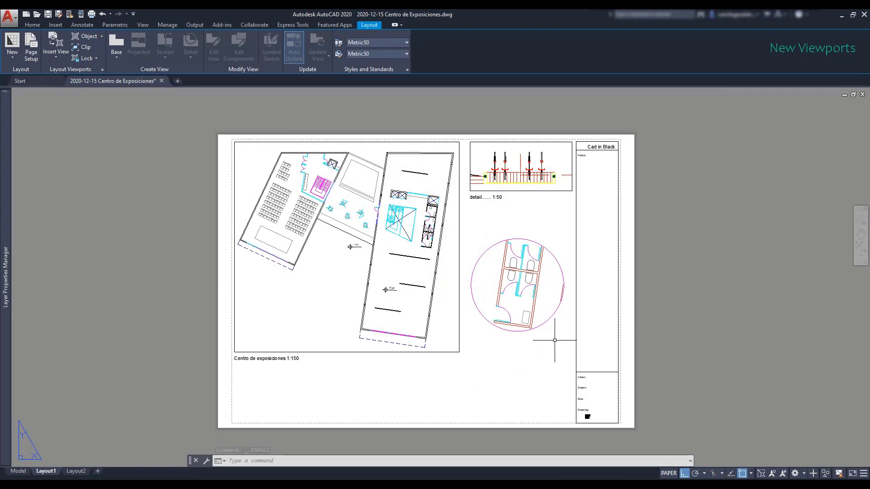
Set the circular viewport boundary's colour to green 19,155,72
click(552, 316)
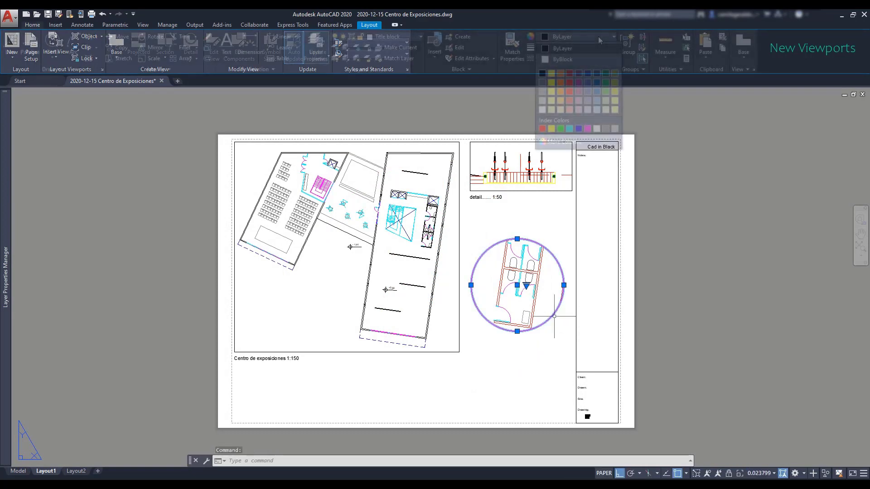
click(598, 36)
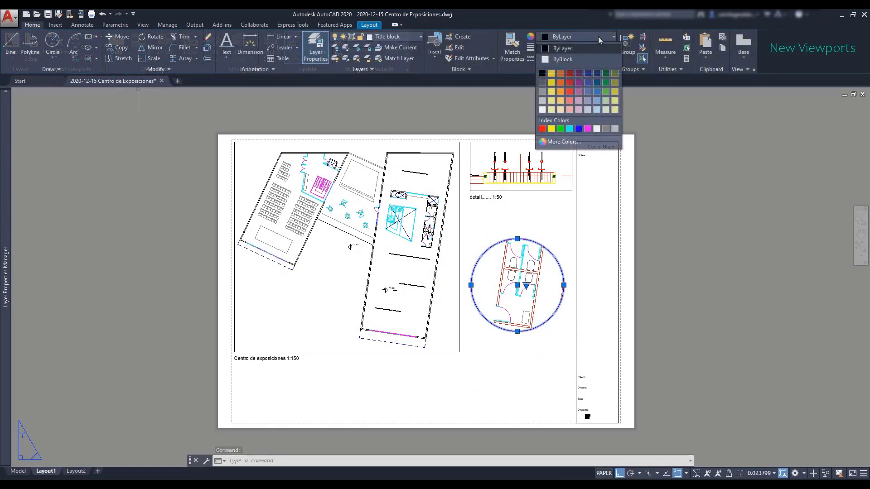
click(604, 82)
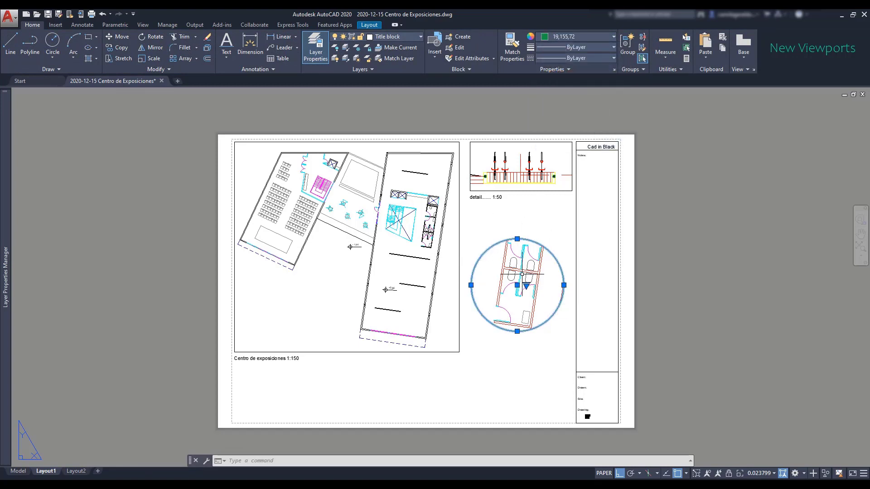
key(Escape)
Draw a circle around the toilet cubicles in the main plan and colour it green 19,155,72
scroll(435, 234, up, 6)
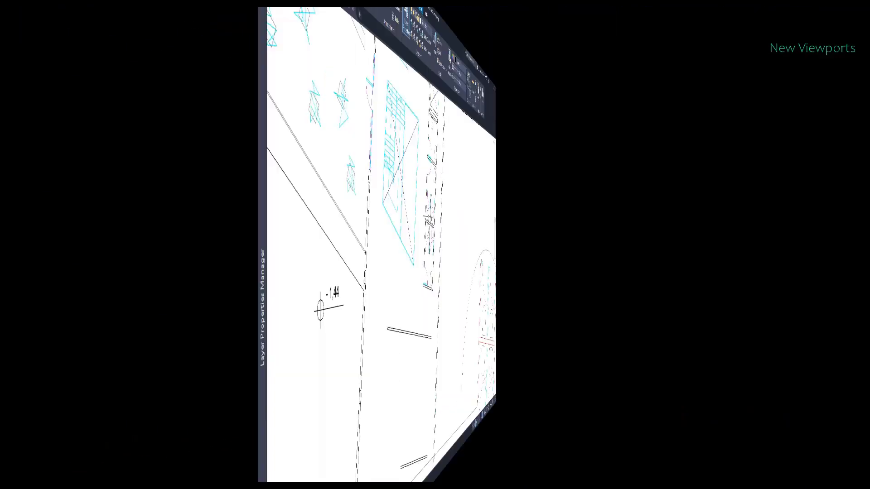
text(c)
key(Return)
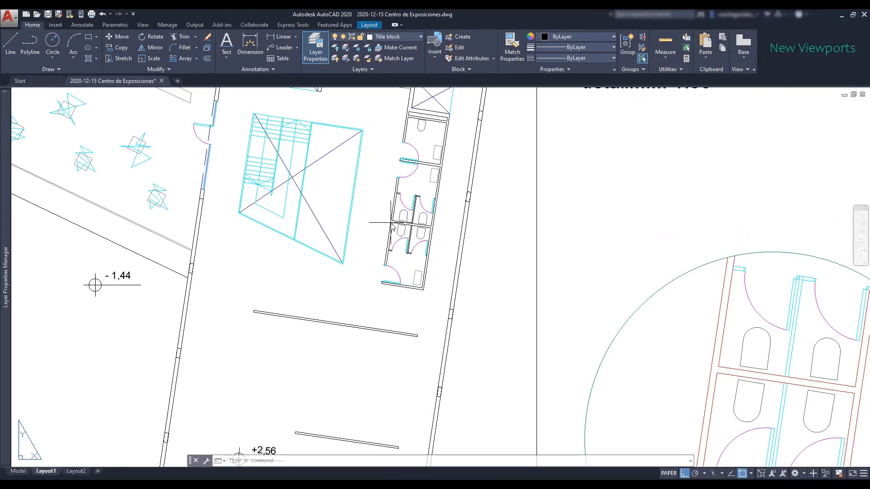
click(412, 223)
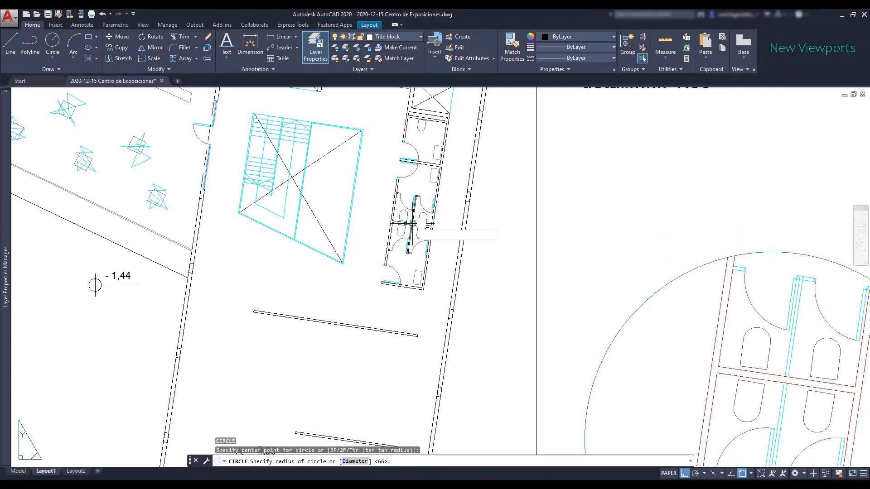
click(446, 242)
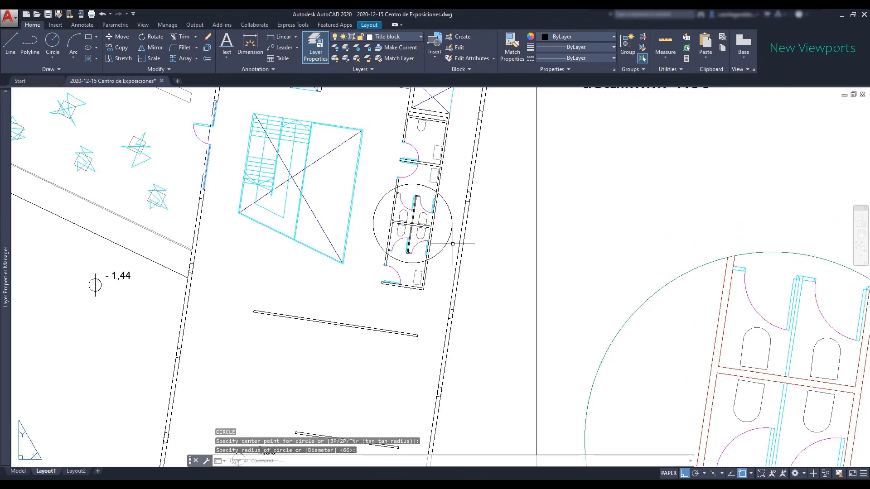
click(602, 36)
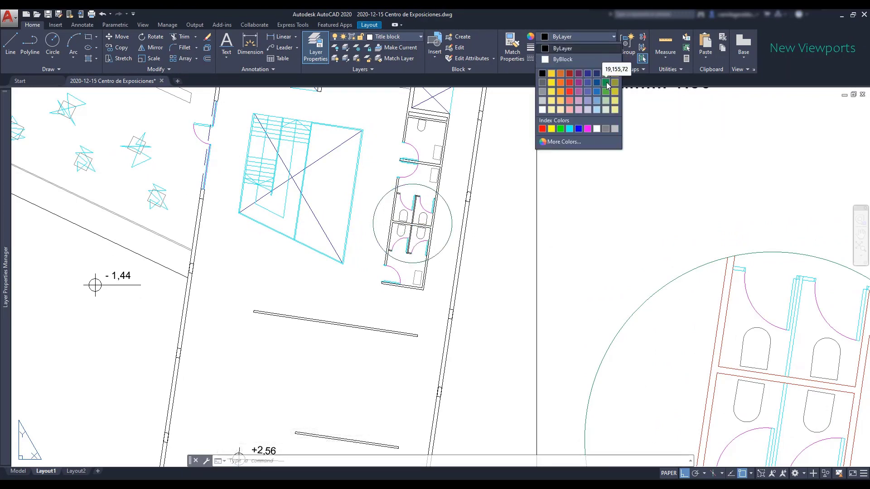
click(606, 74)
scroll(501, 229, down, 3)
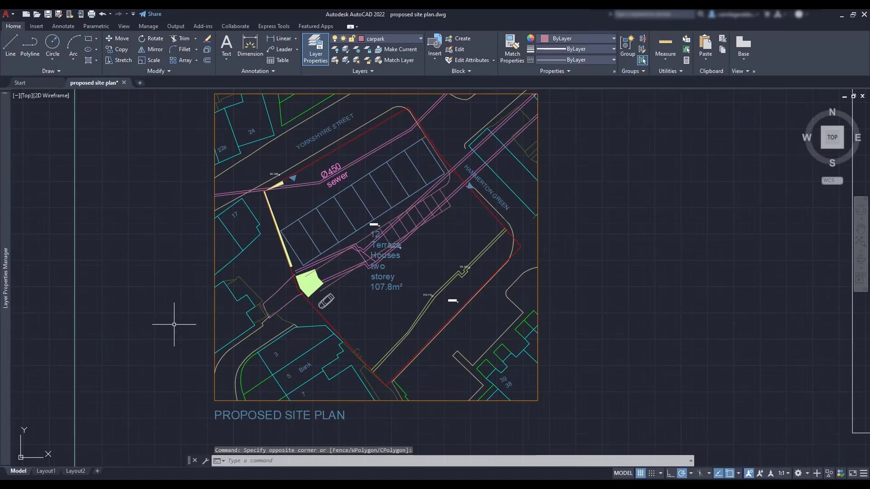
In the proposed site plan drawing, create a new layer named "dimensin lines"
mouse_move(9, 297)
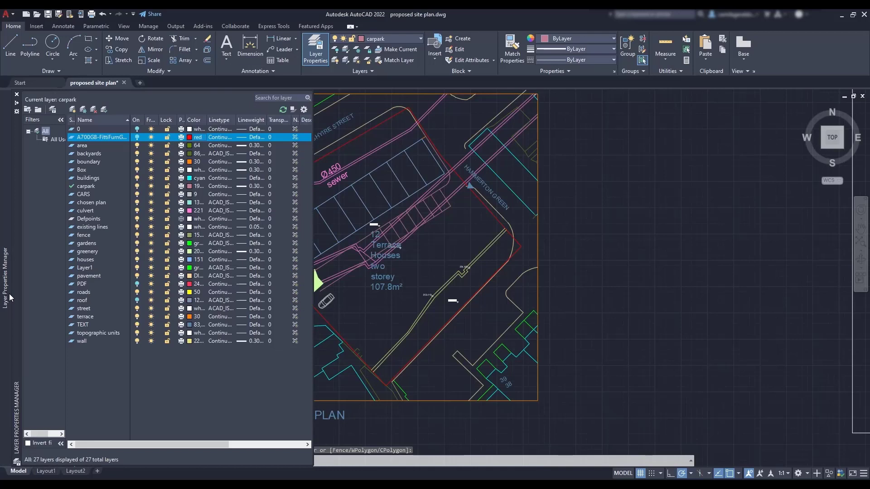
right_click(98, 364)
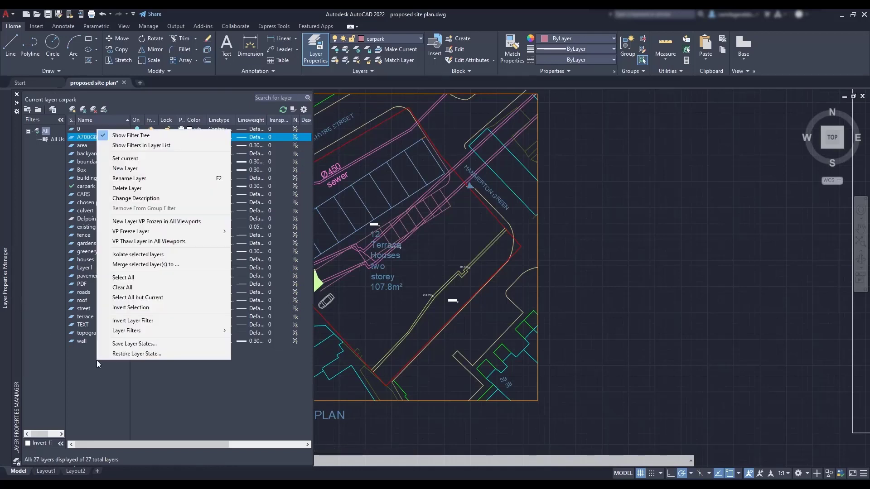
click(150, 169)
text(dimen)
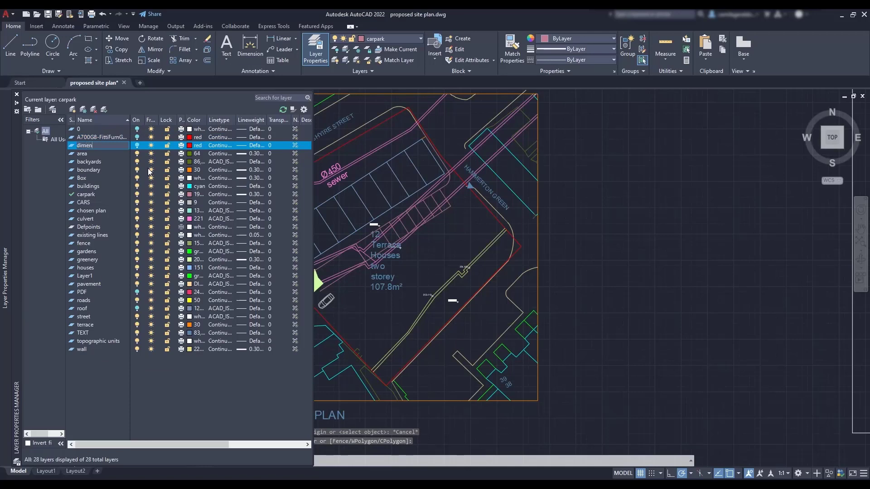
text(sin lines)
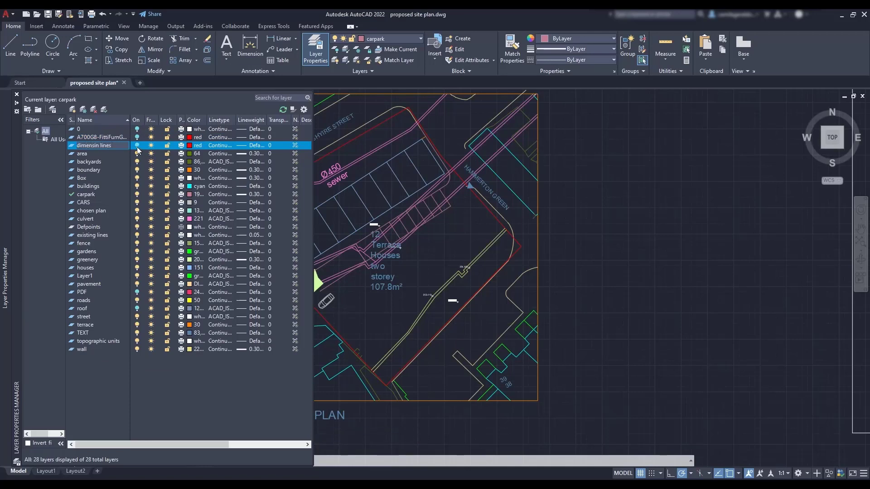
Turn on the "dimensin lines" layer and set its colour to white
key(Return)
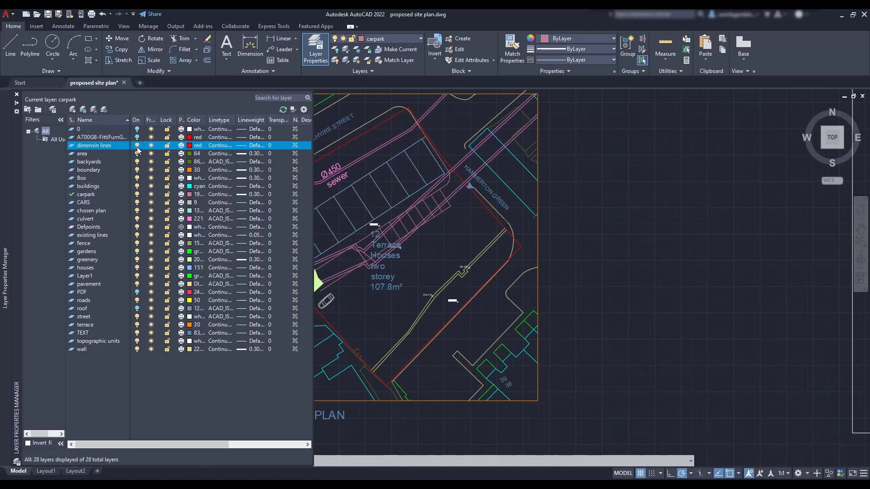
click(190, 146)
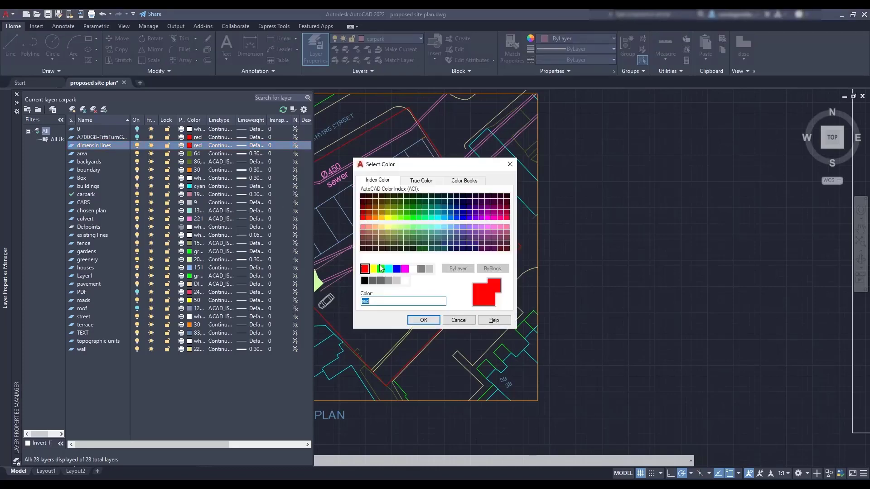
click(413, 269)
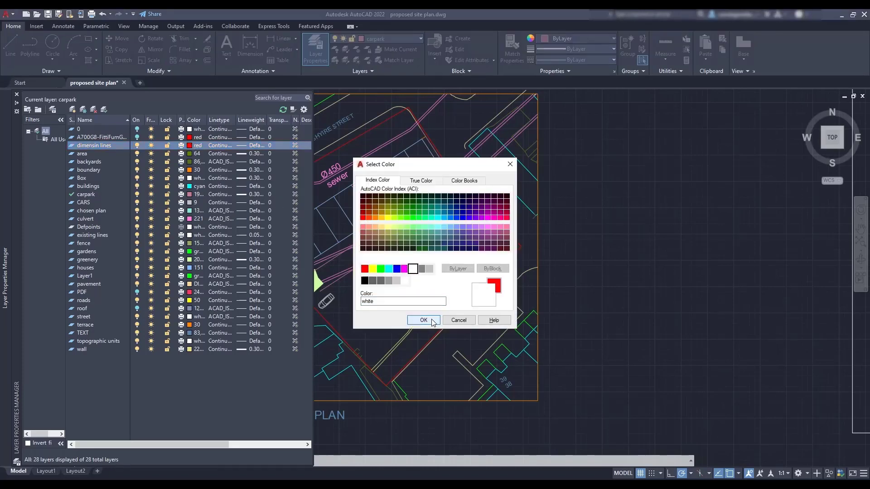
click(423, 320)
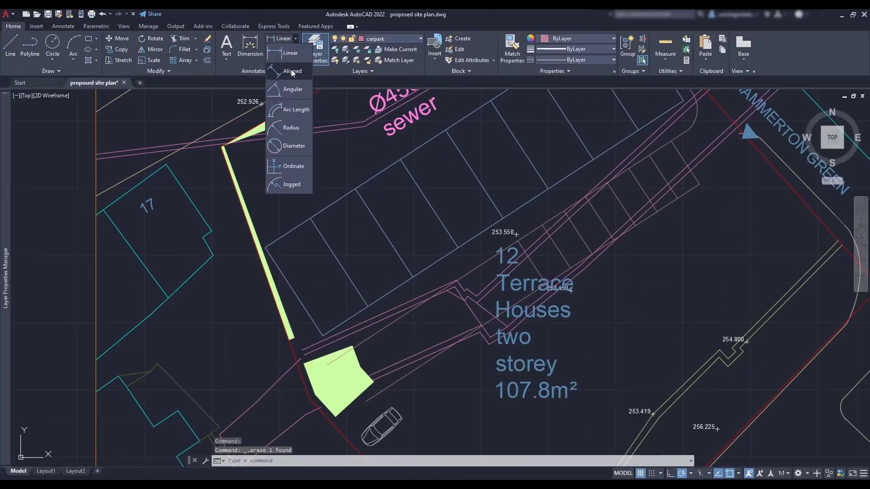
Add an aligned dimension across the upper edge of the westernmost terrace house plot, offset outside the row
click(285, 91)
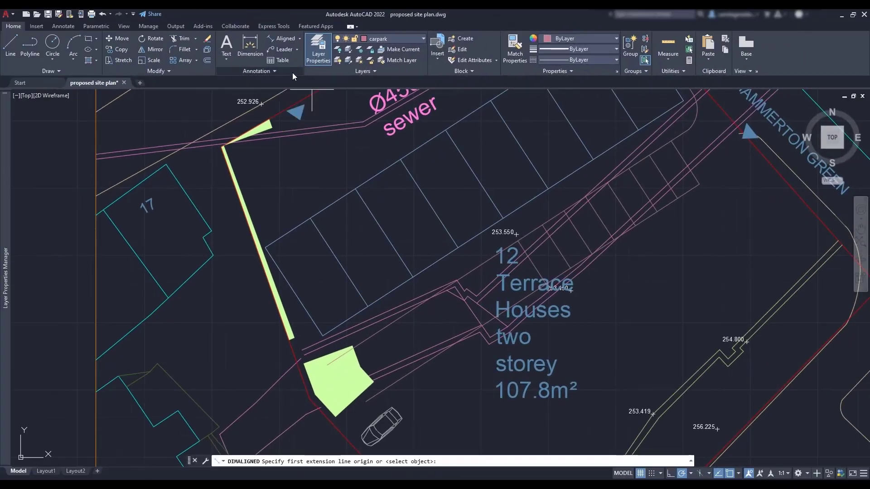
click(266, 247)
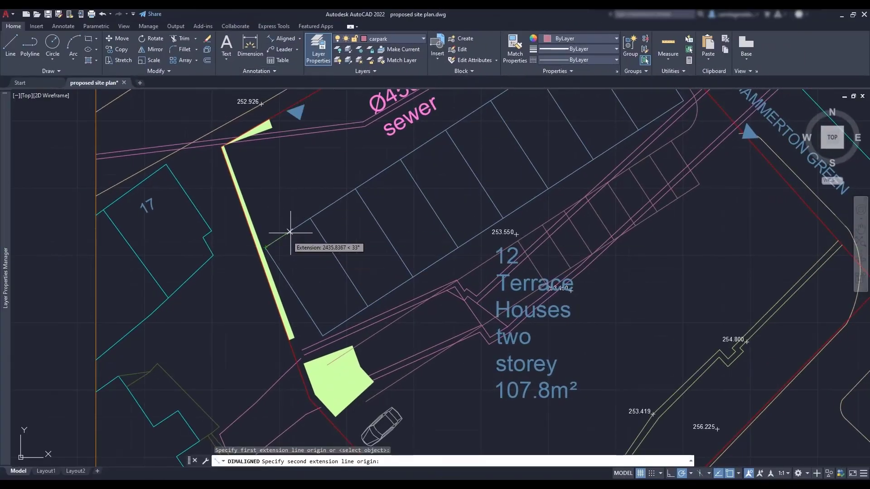
click(310, 218)
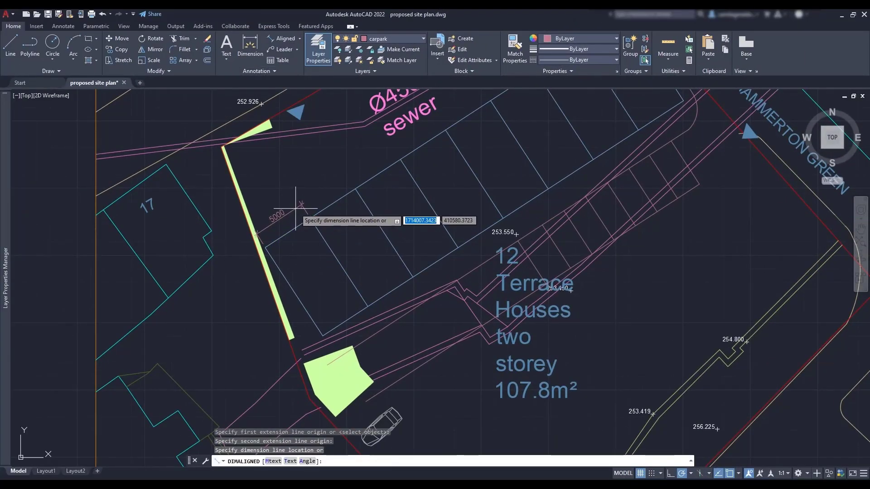
click(295, 208)
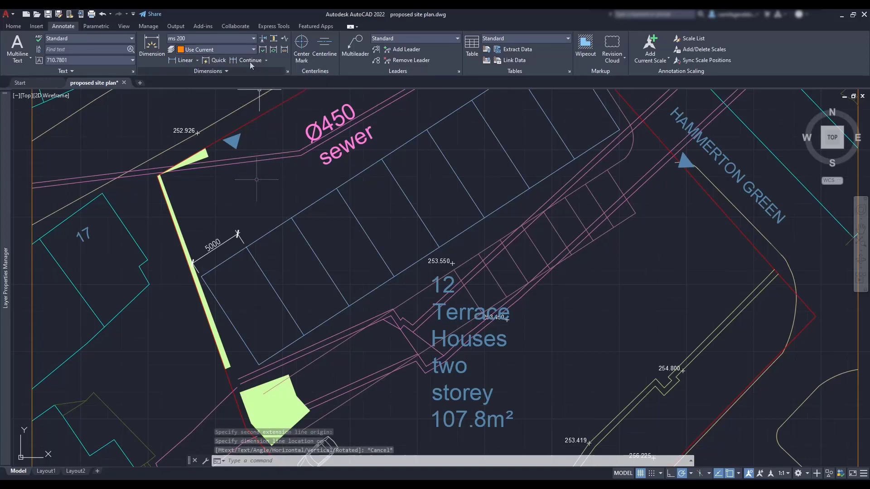
Set the default layer for new dimensions to "dimensin lines"
click(245, 48)
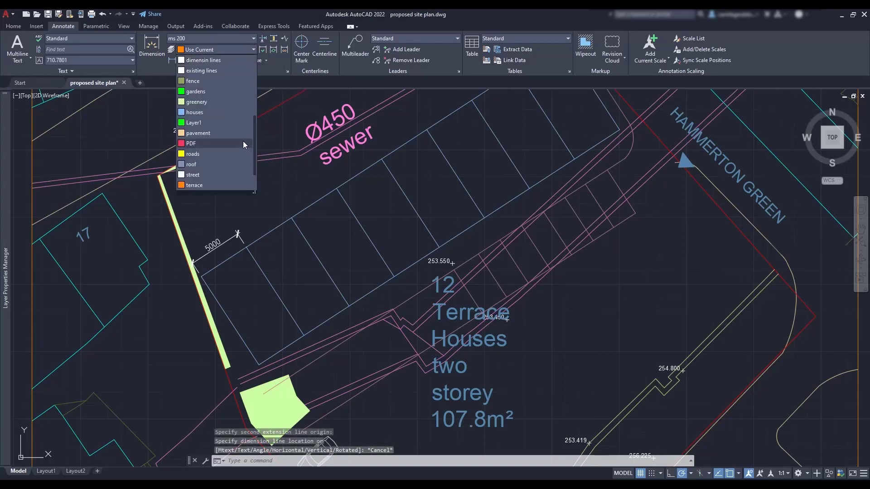
scroll(215, 71, up, 1)
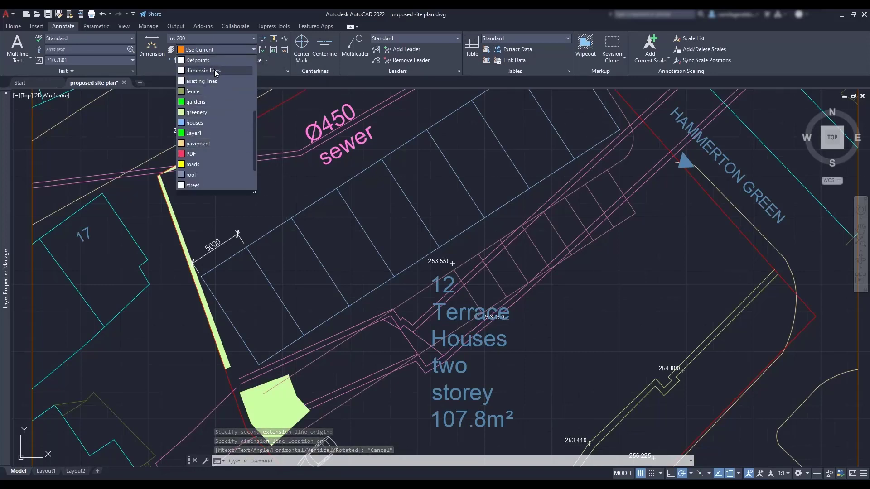
click(214, 70)
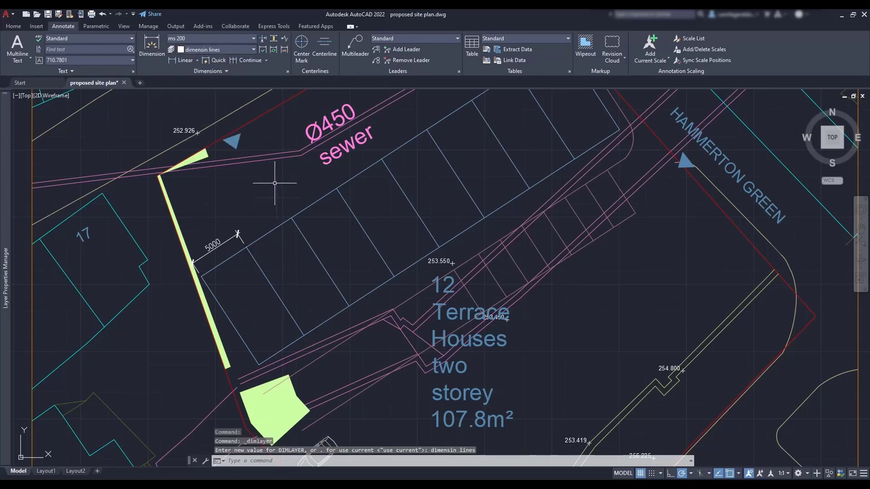
Add an aligned dimension across the upper edge of the second terrace house plot, beside the first plot's dimension
click(9, 27)
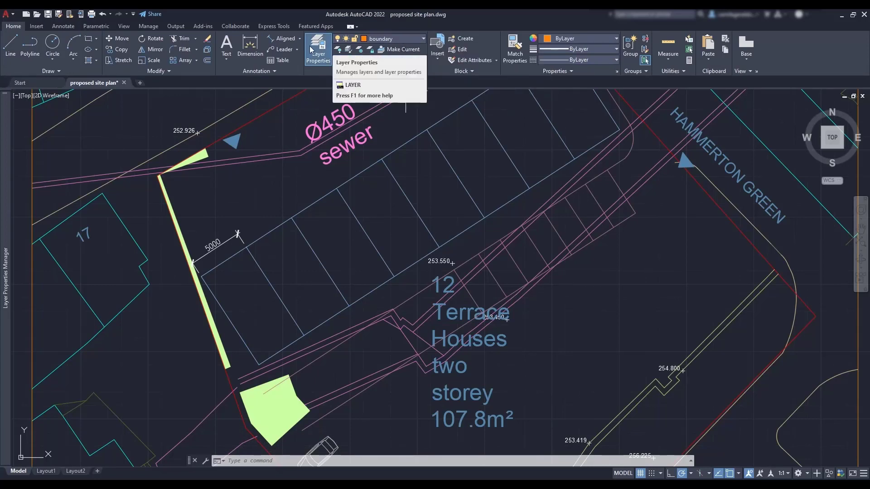
click(281, 39)
click(246, 247)
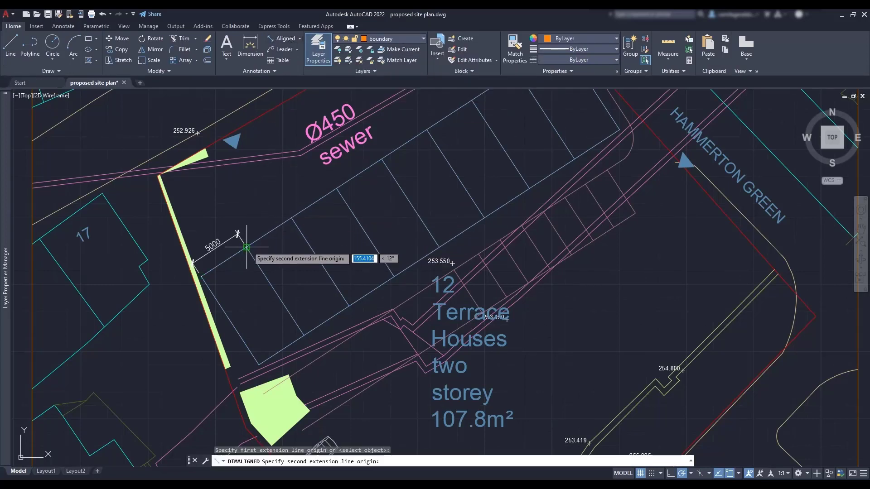
click(292, 218)
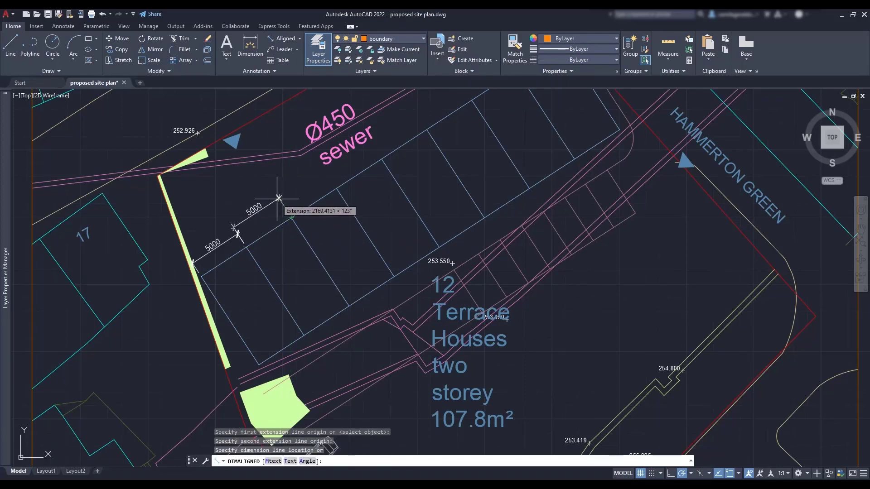
click(278, 198)
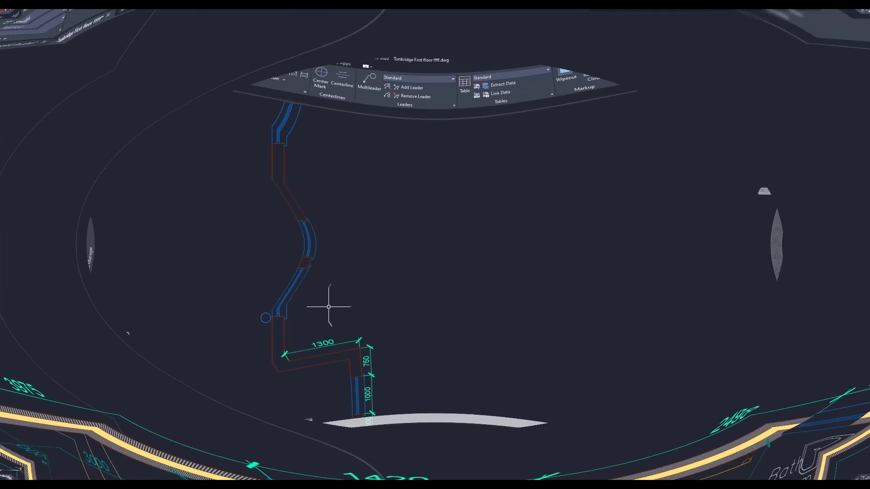
In the Tonbridge First floor drawing, add a vertical linear dimension from the east wall's inner corner to the first window
key(Return)
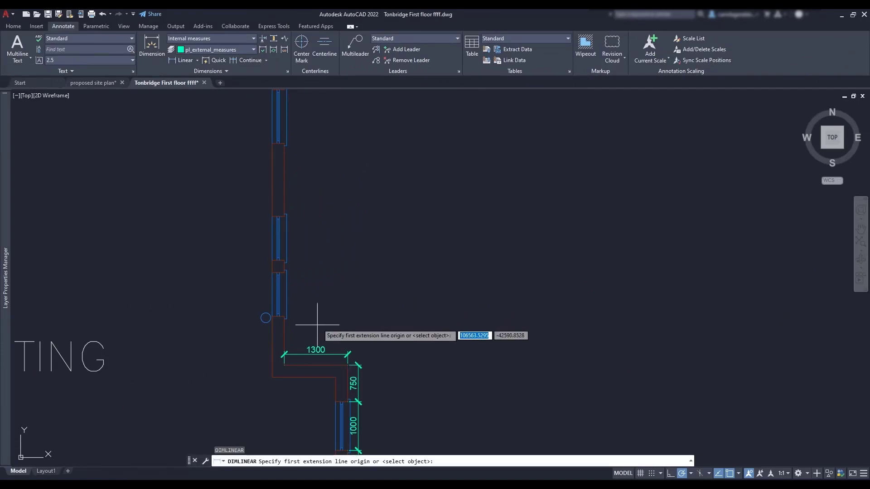
click(284, 364)
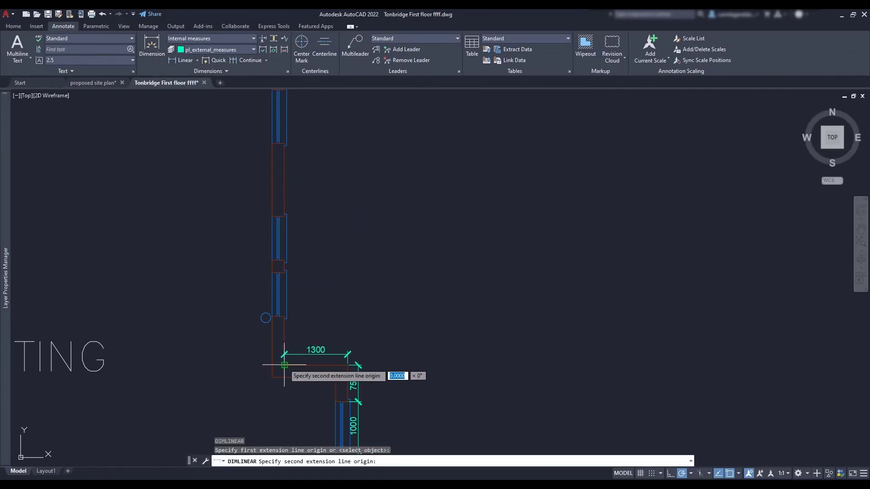
click(284, 317)
click(300, 316)
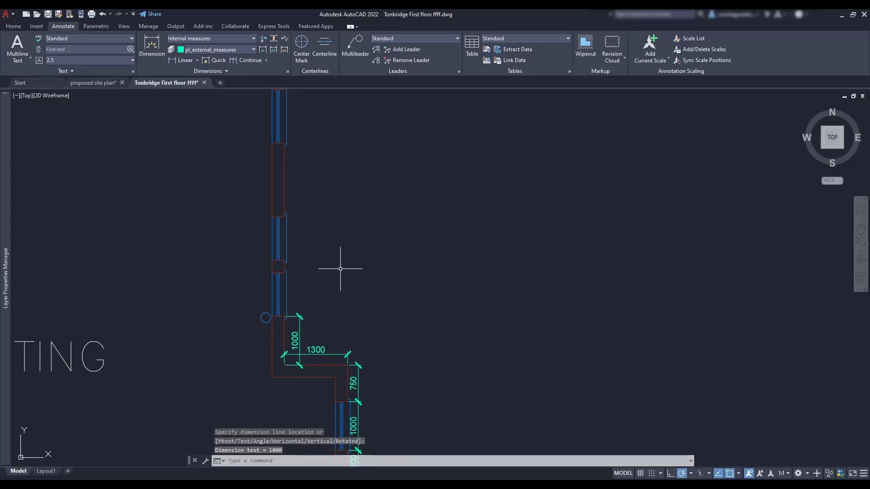
Continue the dimension chain north along the existing building's east wall, covering the first three windows and the wall segments up to the fourth
click(254, 61)
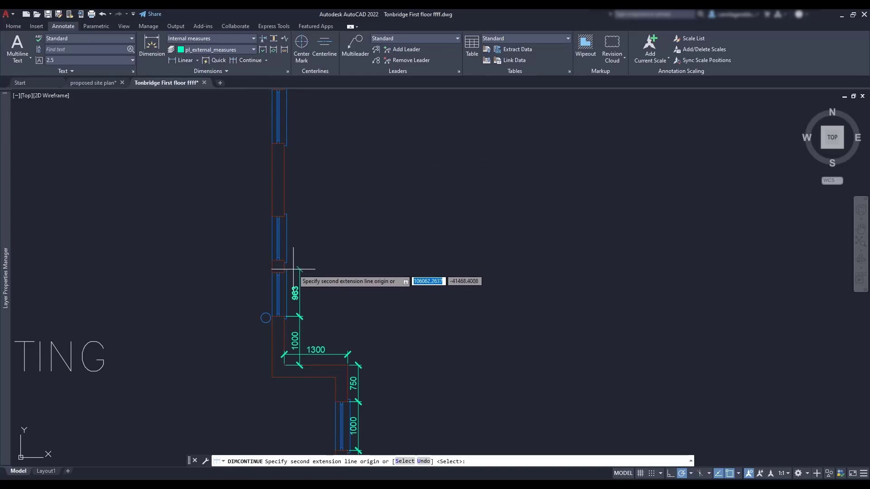
scroll(283, 274, up, 3)
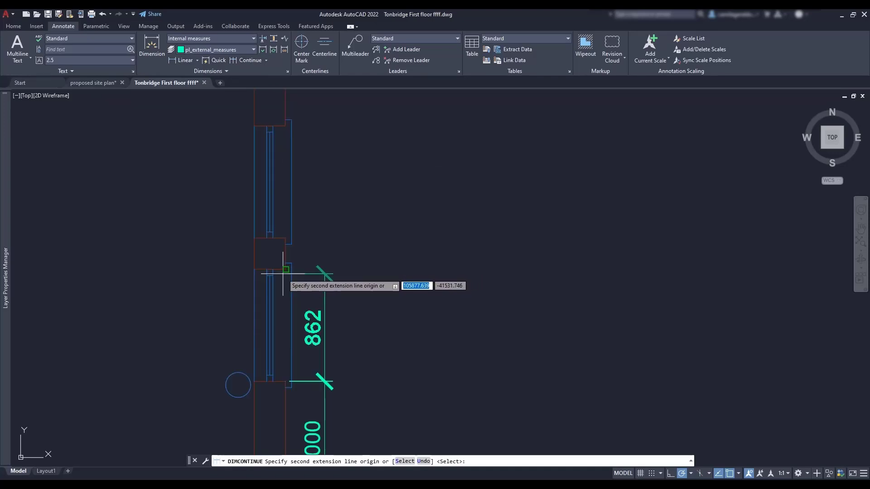
click(286, 238)
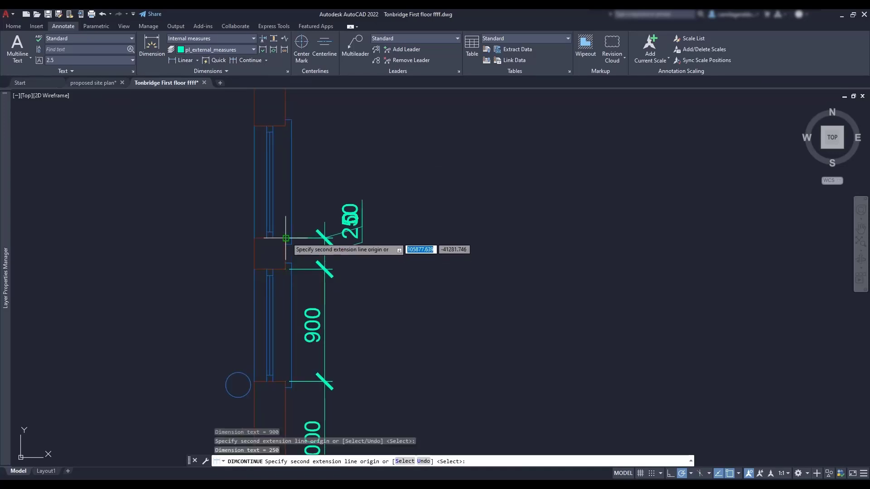
click(286, 131)
mouse_move(285, 132)
middle_down()
mouse_move(272, 379)
mouse_move(278, 336)
middle_up()
click(265, 204)
middle_drag(265, 204, 279, 349)
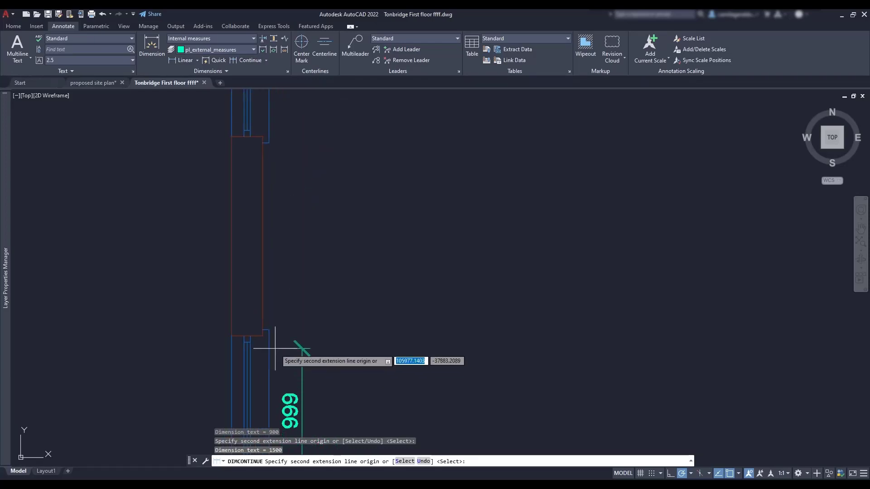
click(282, 336)
click(264, 135)
middle_drag(264, 136, 284, 352)
scroll(284, 352, down, 2)
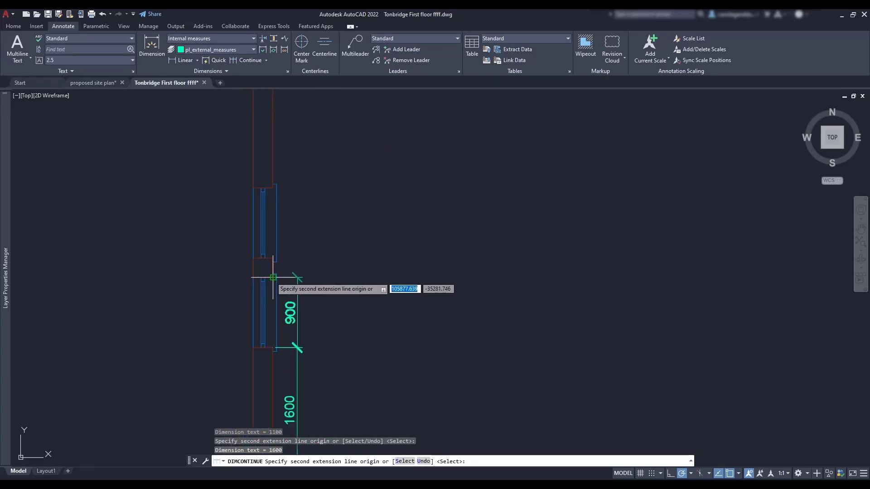
Extend the continued dimension chain over the remaining windows and wall segments up to the building's northeast corner
click(273, 277)
click(273, 258)
click(273, 187)
middle_drag(274, 136, 267, 343)
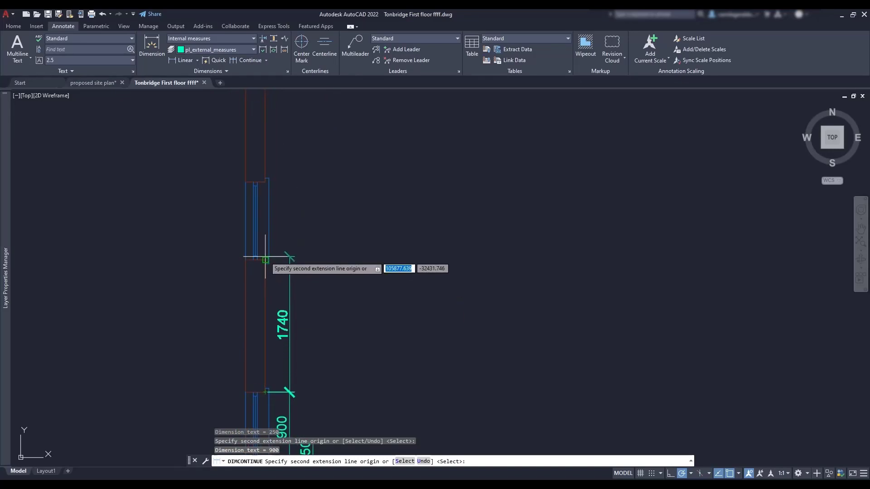
click(267, 261)
click(269, 181)
middle_drag(274, 131, 268, 313)
click(260, 216)
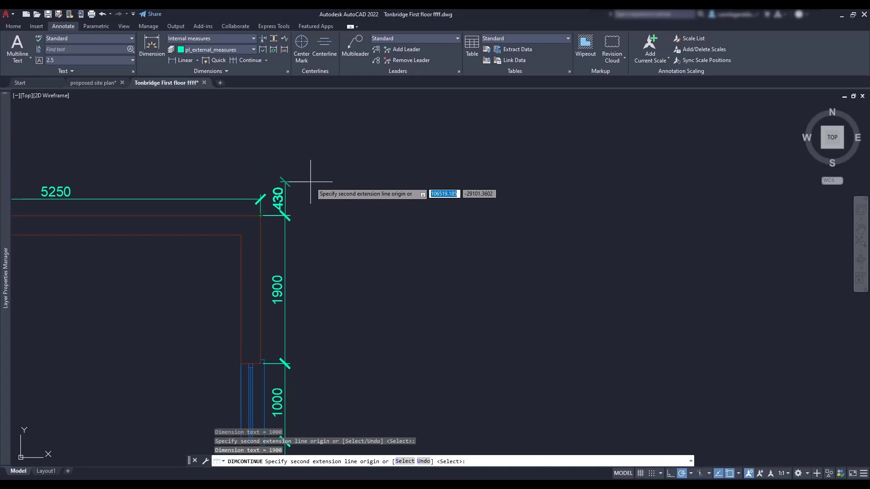
key(Escape)
Try to continue a dimension chain from the horizontal 1300 dimension at the step in the east wall
middle_drag(324, 297, 340, 214)
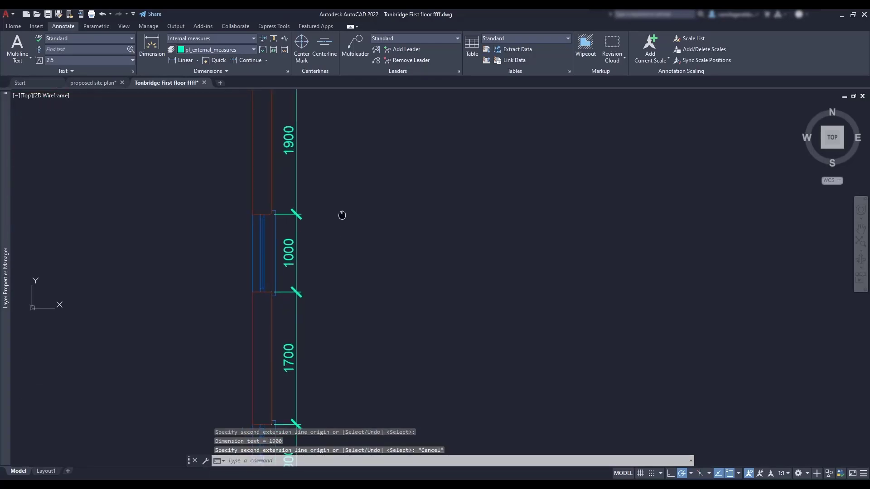
scroll(342, 214, down, 3)
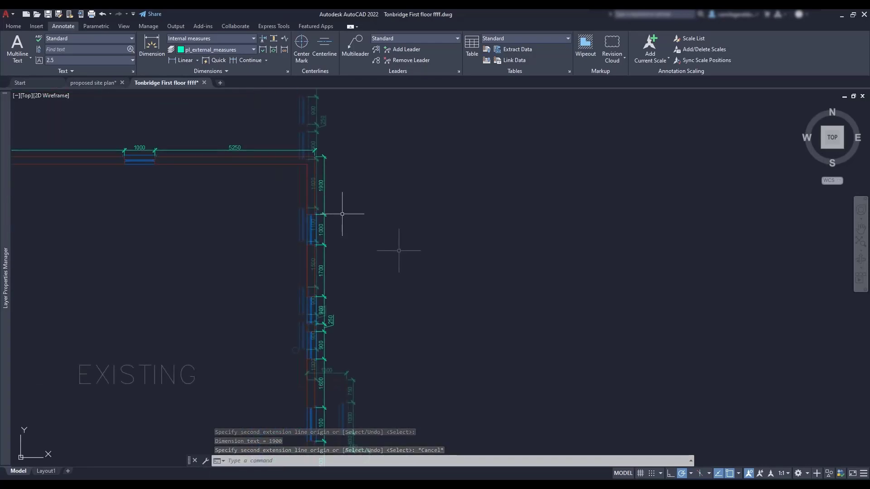
click(257, 62)
scroll(421, 234, down, 3)
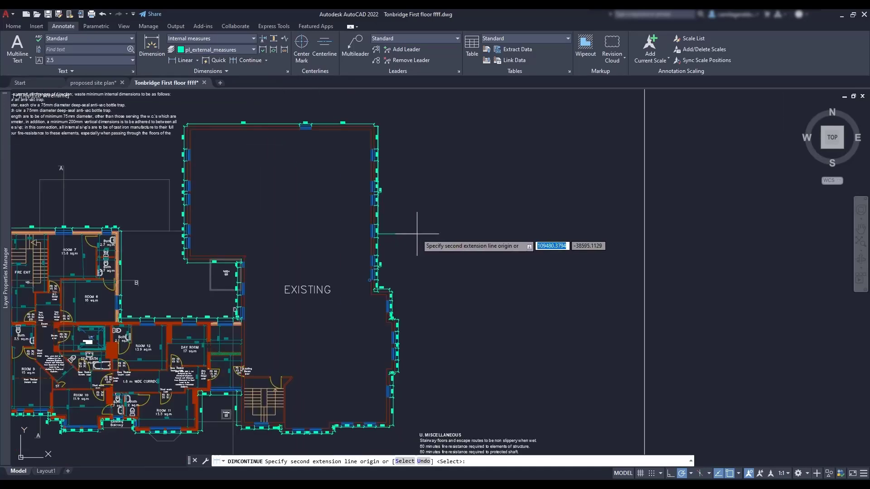
scroll(381, 109, up, 6)
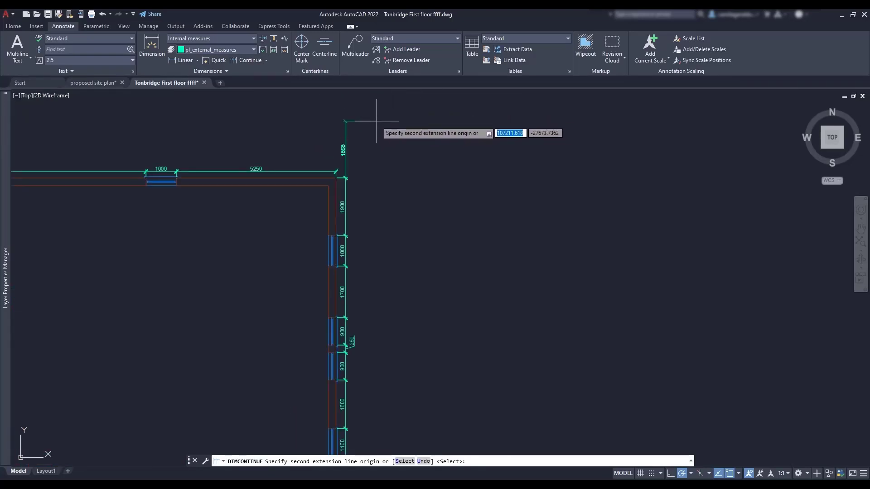
click(404, 461)
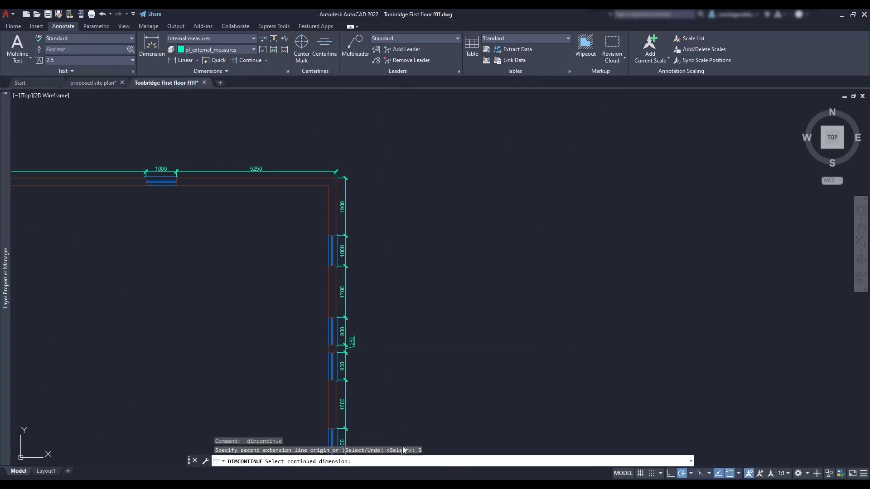
middle_drag(395, 415, 366, 171)
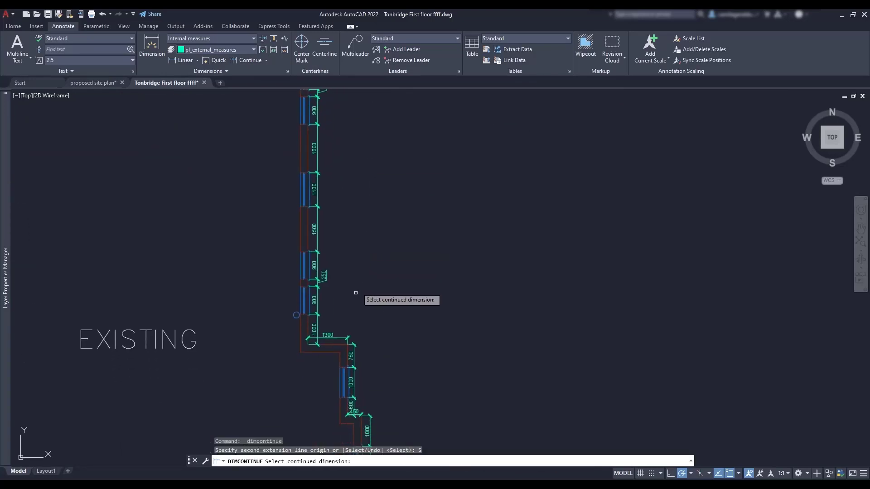
click(339, 337)
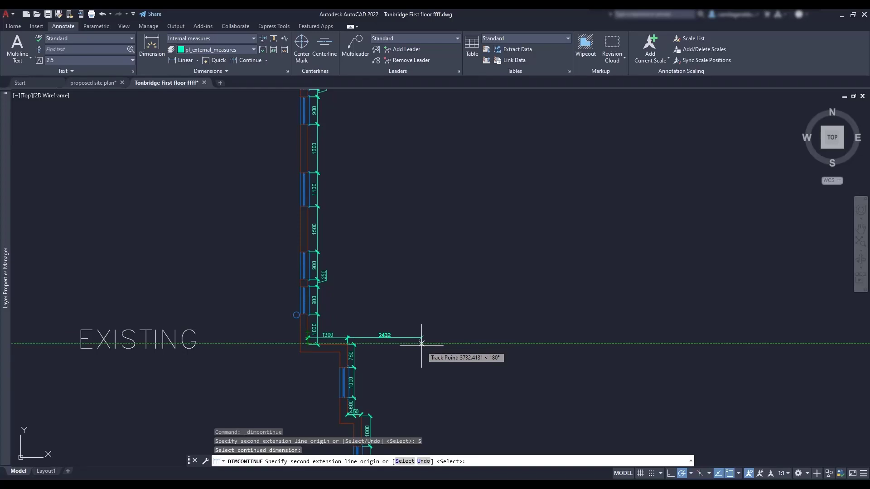
key(Escape)
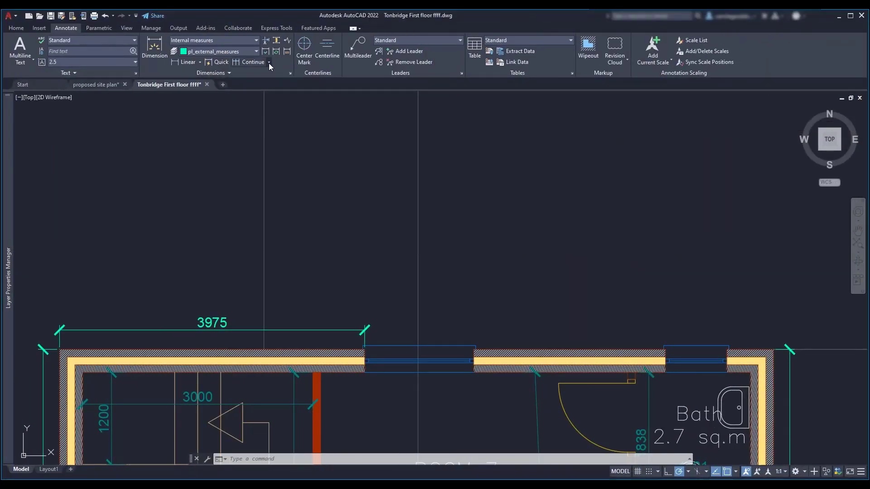
Add baseline dimensions from the 3975 dimension on the north wall to the wide window's far edge, both bath window edges and the northeast corner
click(268, 62)
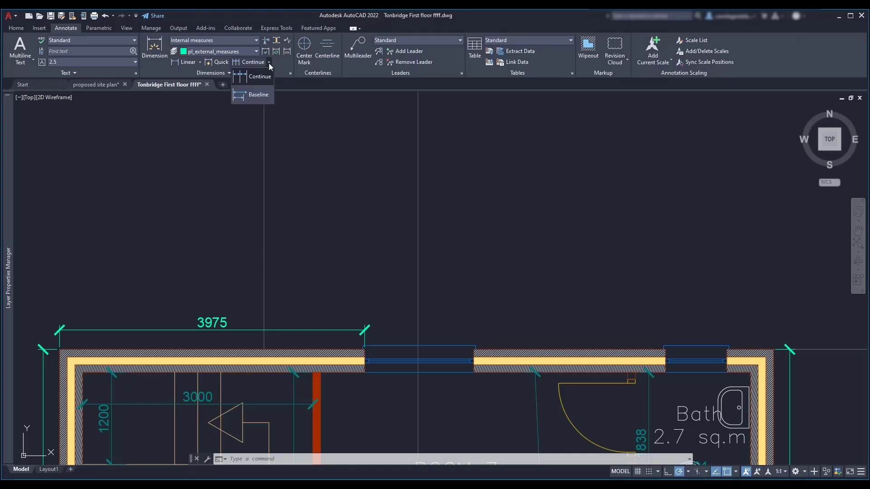
click(262, 96)
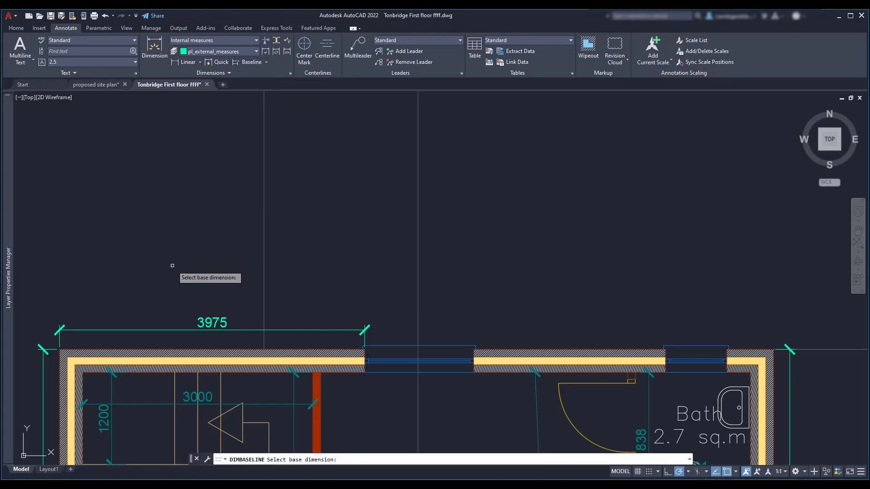
click(172, 330)
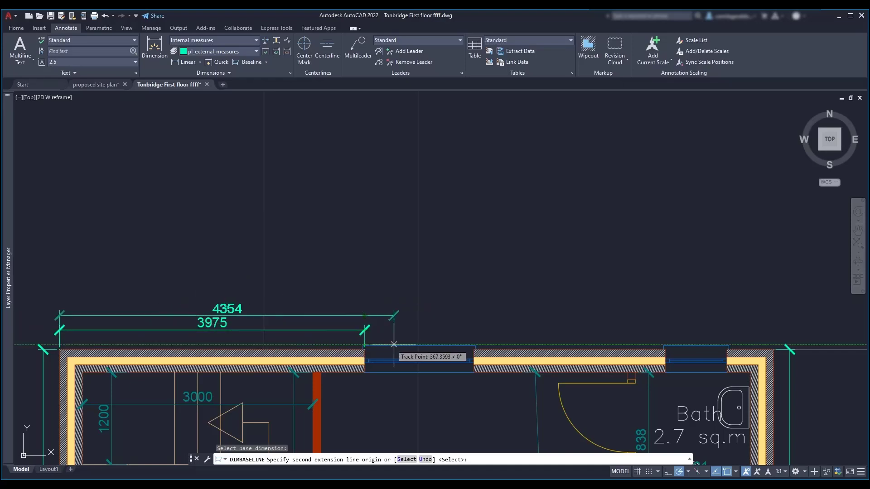
click(474, 349)
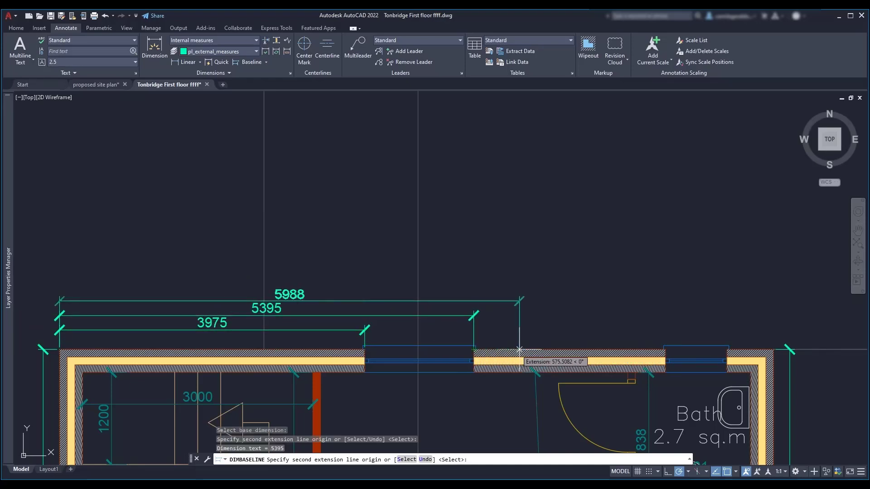
click(665, 350)
click(726, 349)
click(774, 349)
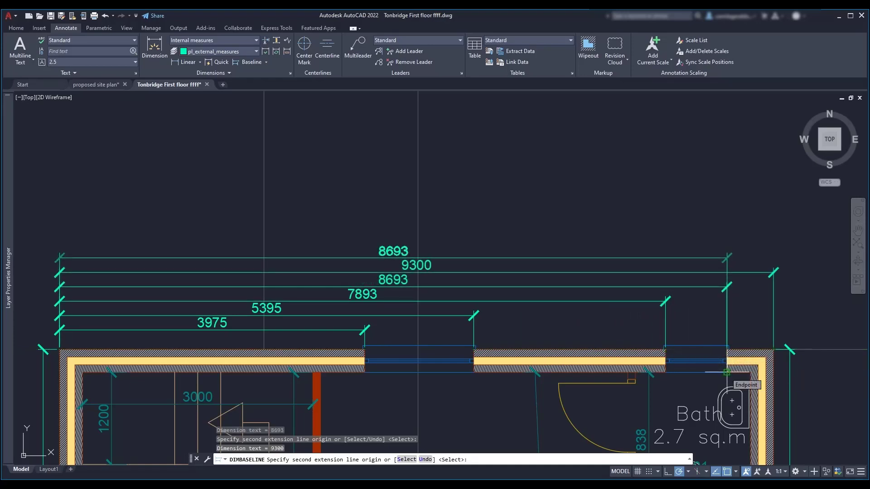
key(Escape)
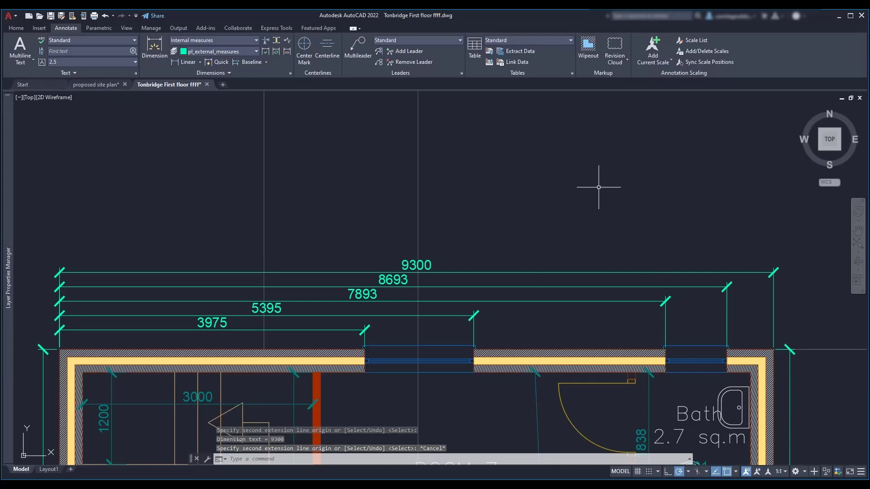
Change the baseline spacing of the Internal measures dimension style
click(290, 73)
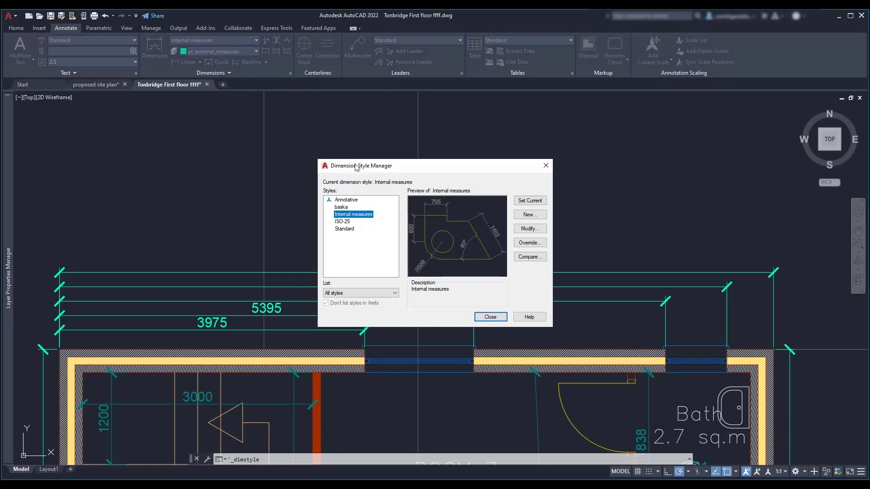
click(529, 228)
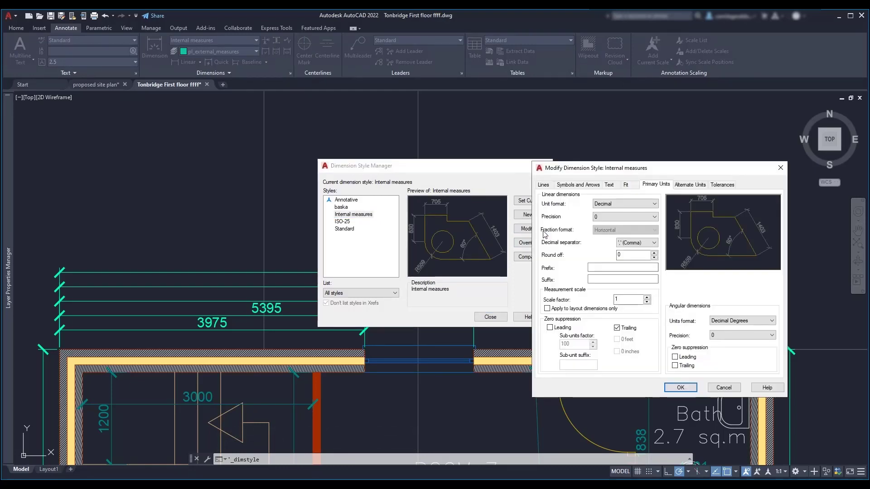
click(543, 185)
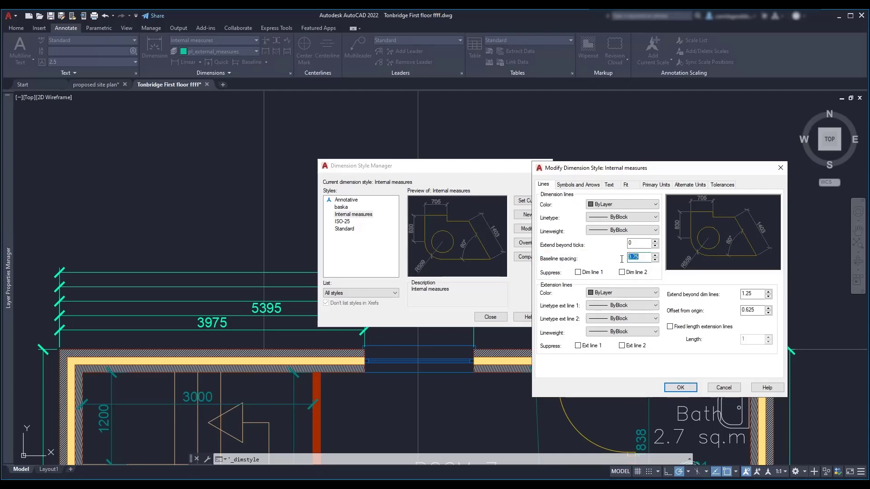
click(673, 390)
click(490, 317)
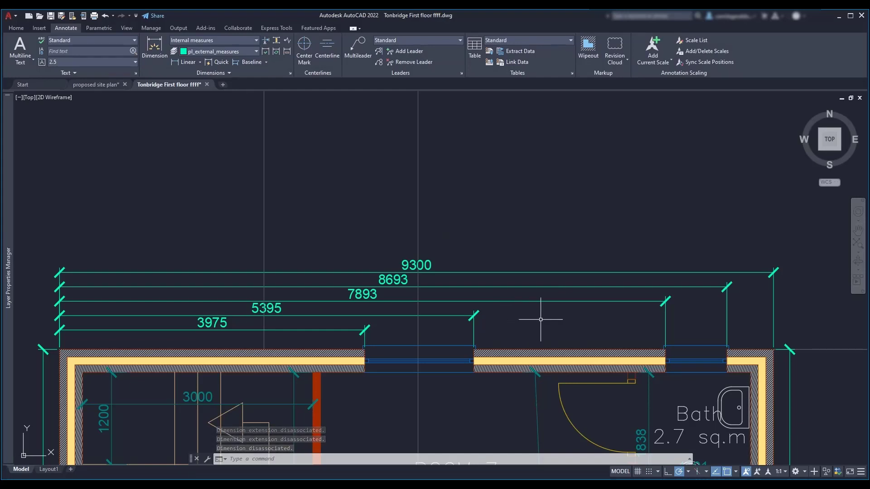
Erase the four stacked baseline dimensions above the 3975 dimension
click(793, 316)
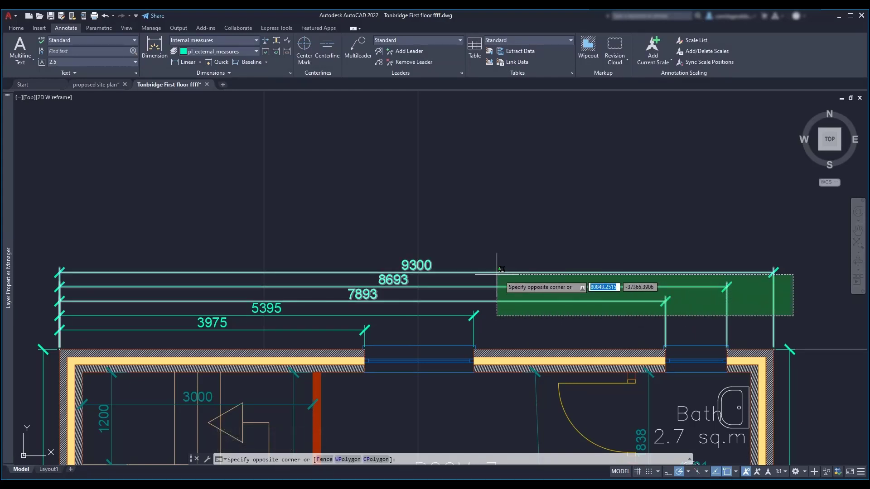
click(444, 266)
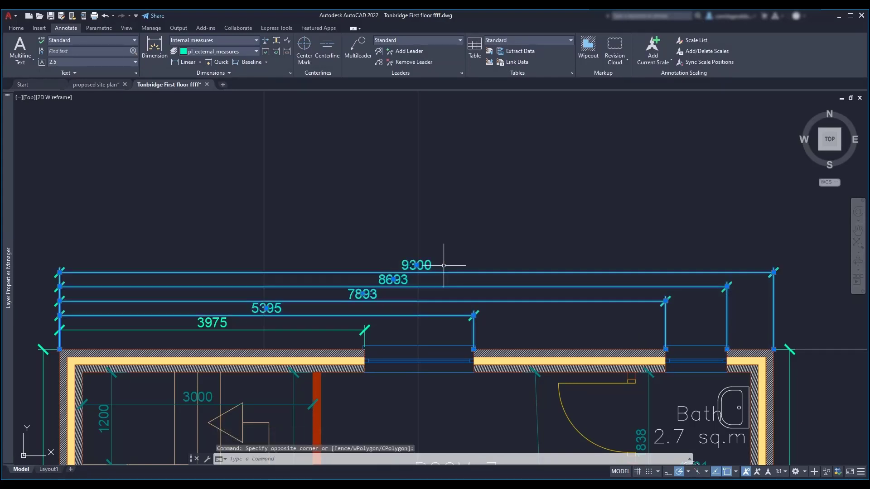
key(Delete)
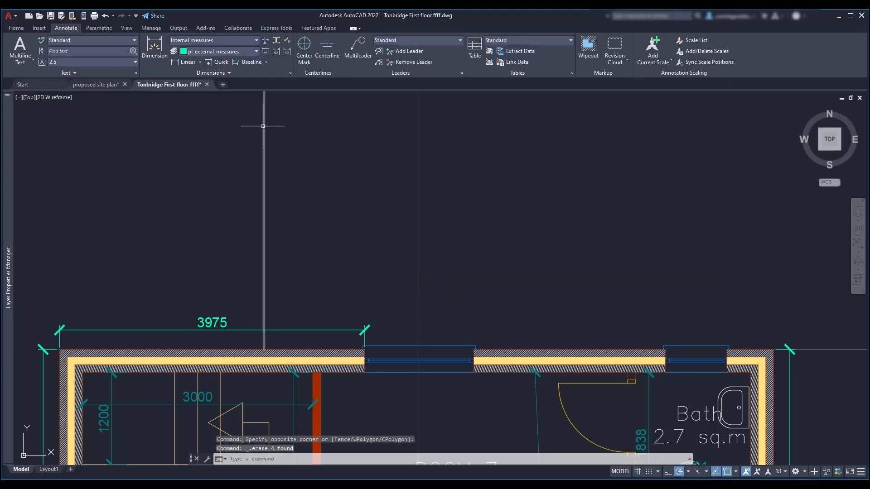
Recreate the baseline dimensions from the 3975 dimension to the wide window's far edge and both edges of the bath window
click(256, 63)
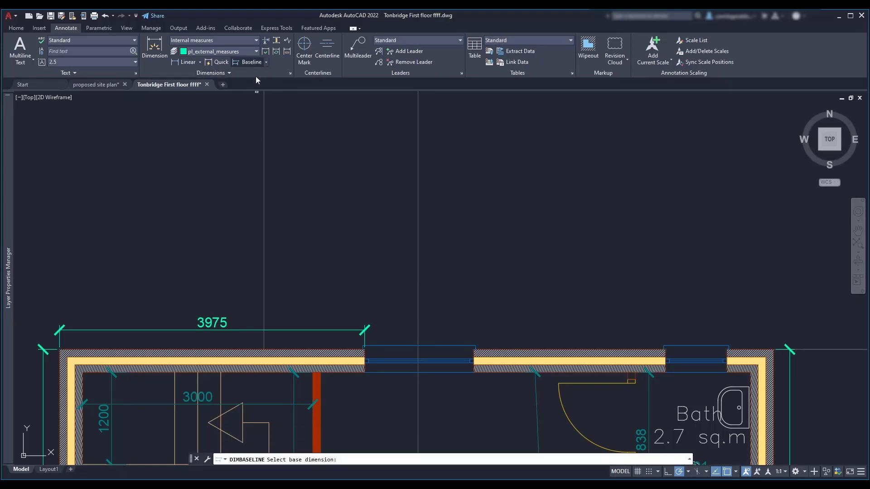
click(236, 330)
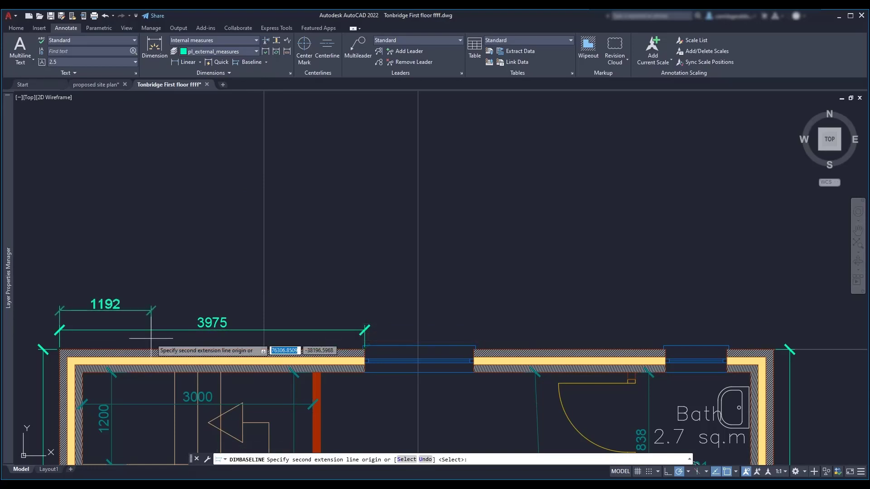
click(474, 348)
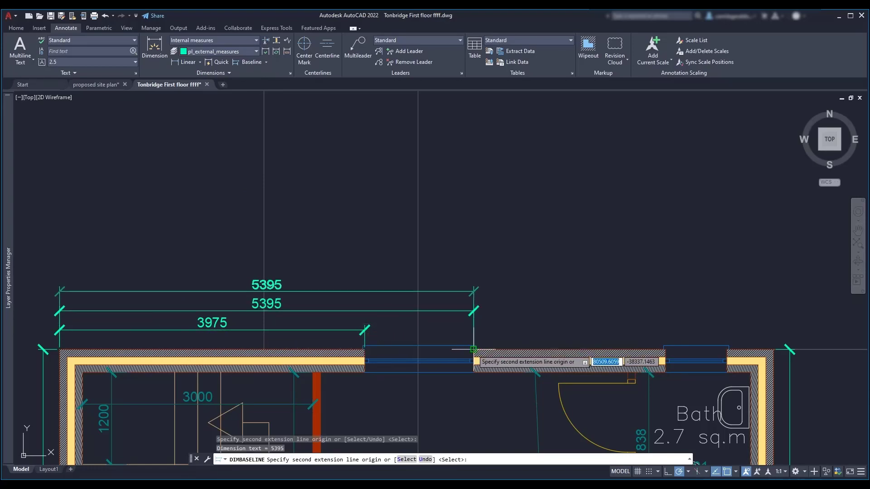
click(665, 349)
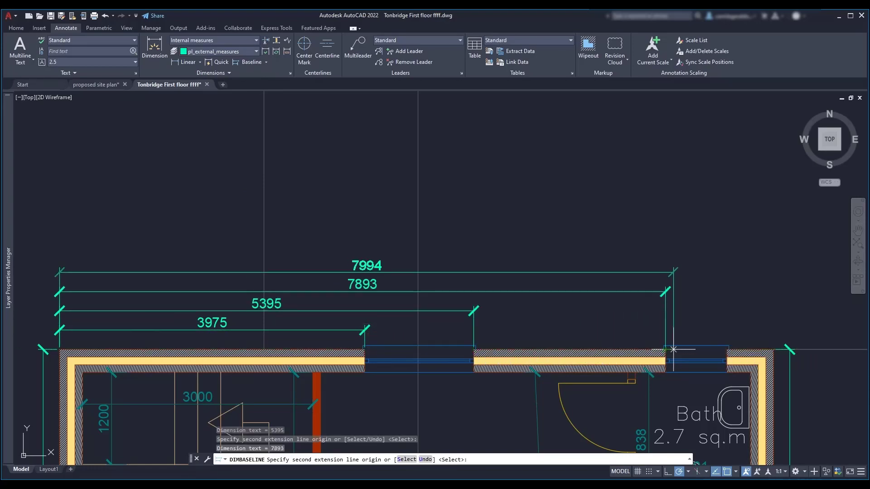
click(727, 348)
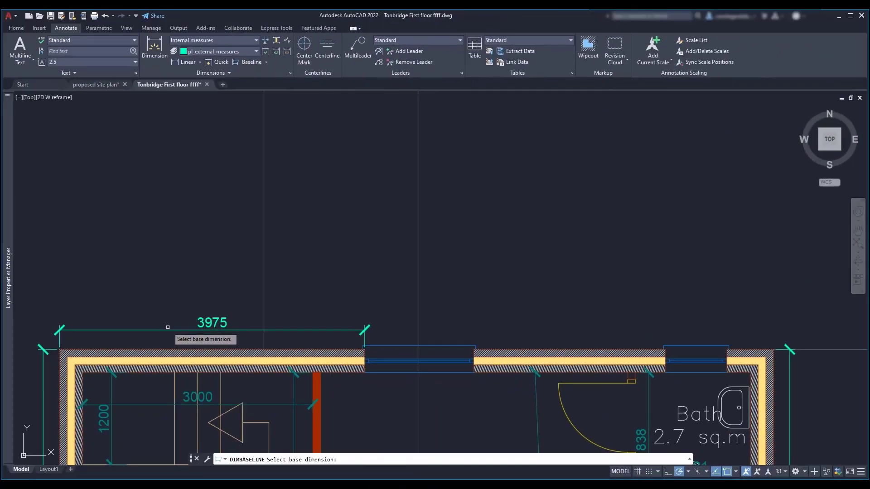
click(177, 330)
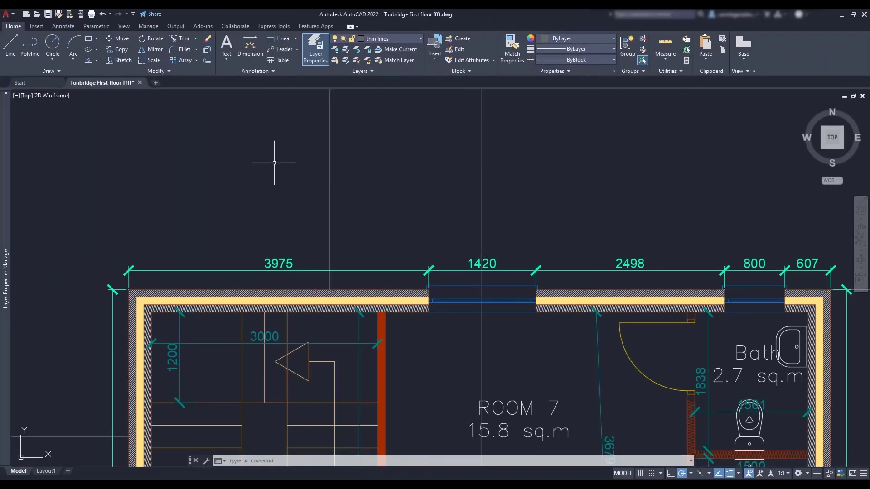
Create a new drawing from the 1-My default template file in the Personalized templates folder
click(7, 15)
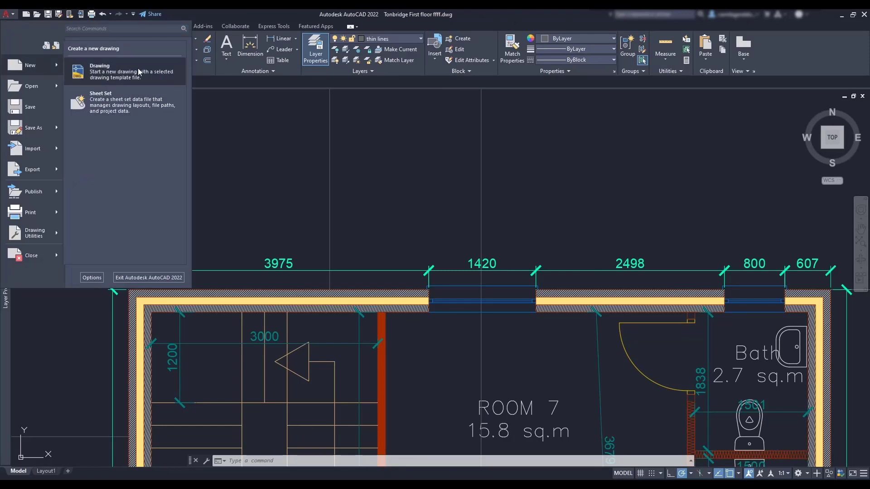
key(Escape)
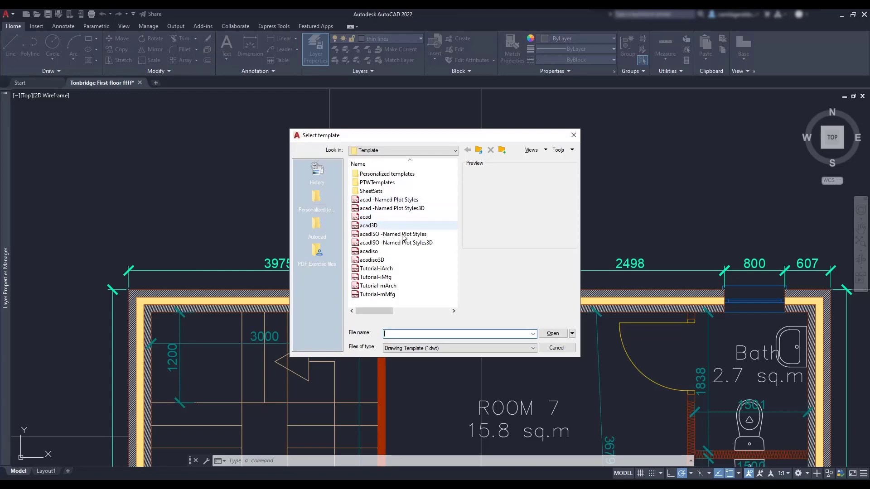
click(405, 177)
double_click(405, 177)
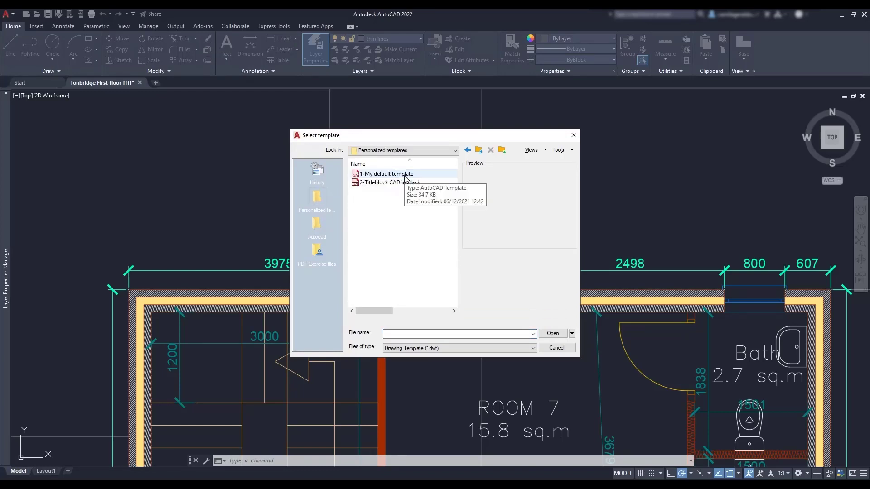
click(406, 178)
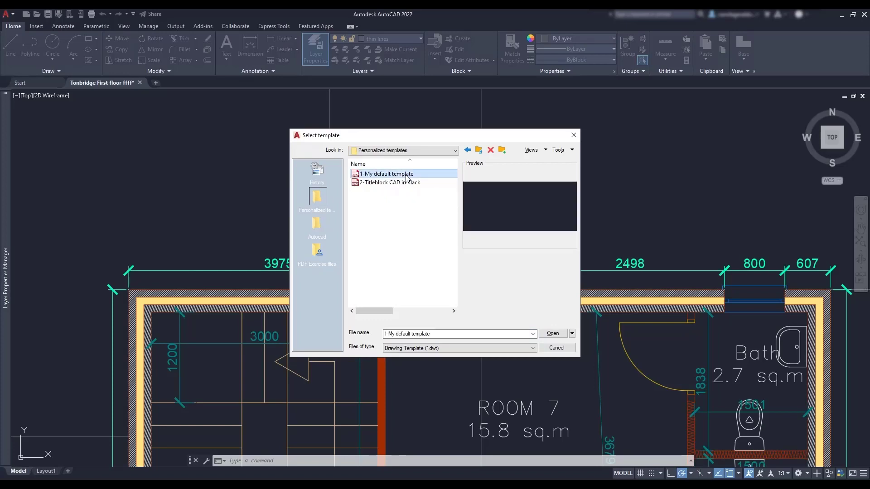
double_click(406, 174)
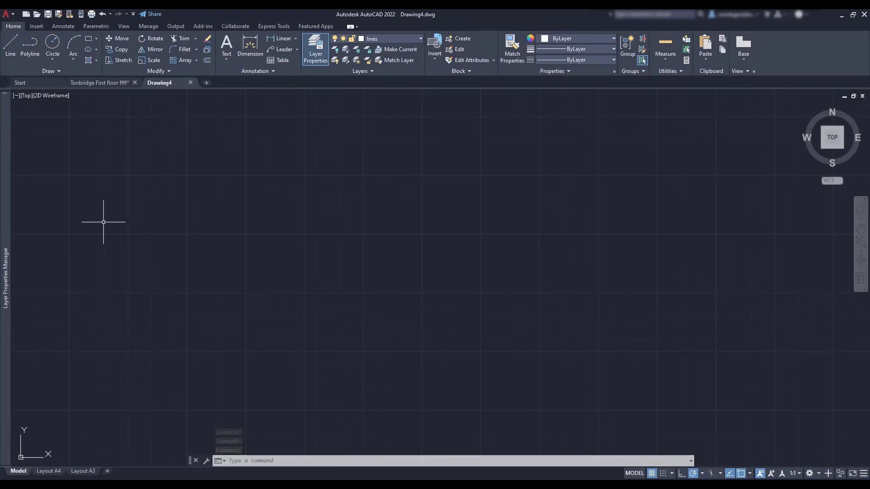
Review the template's layer list and the title block on Layout A4, and return to model space
mouse_move(7, 237)
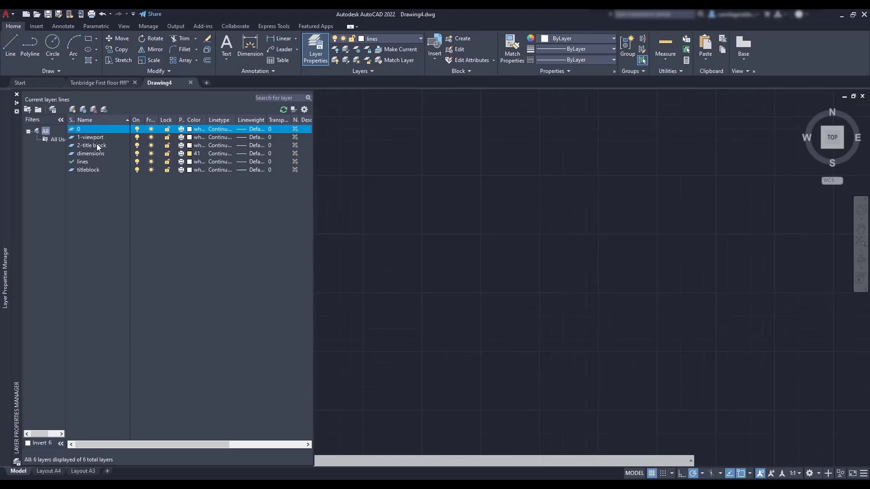
click(48, 471)
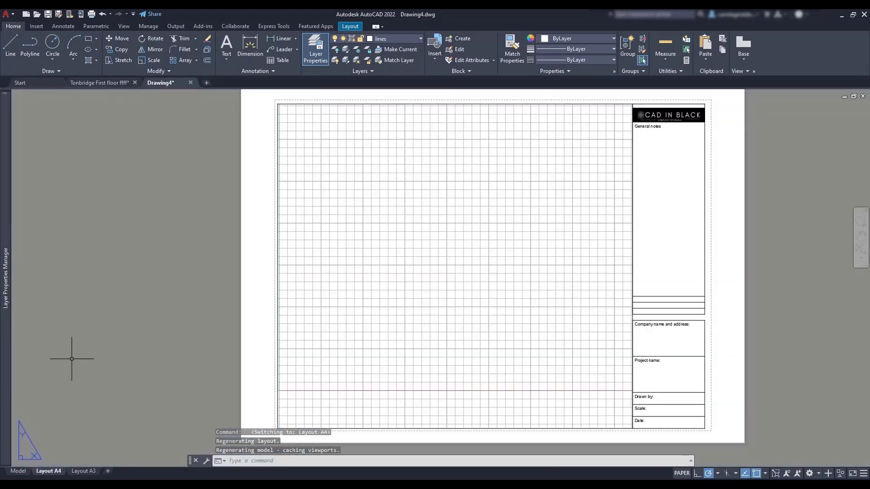
scroll(96, 311, down, 2)
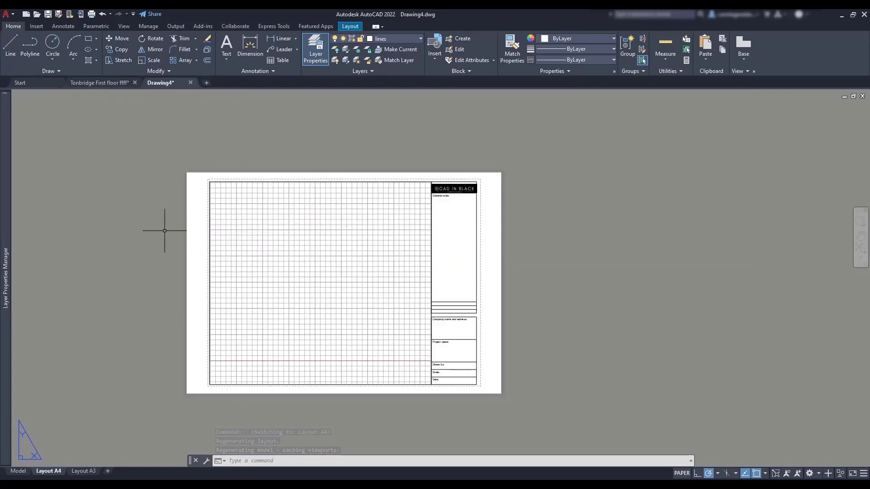
click(23, 472)
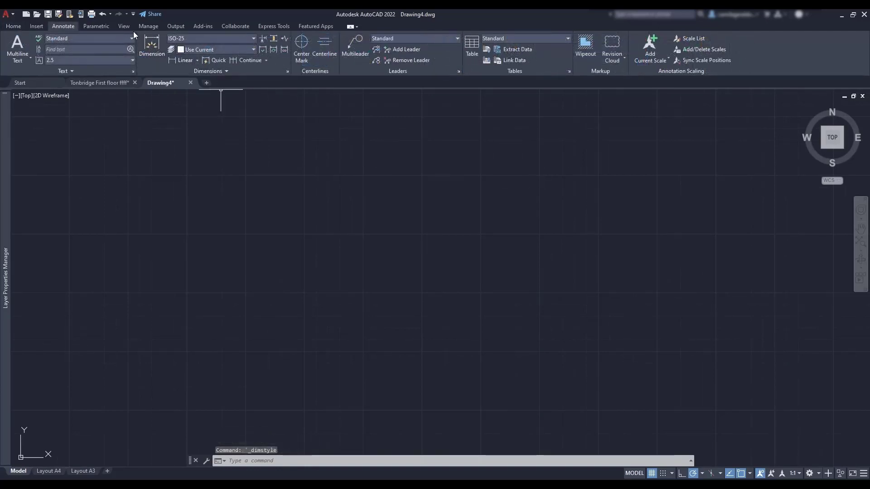
Using DesignCenter, import the Internal measures dimension style from Tonbridge First floor ffff.dwg into the new drawing
click(124, 27)
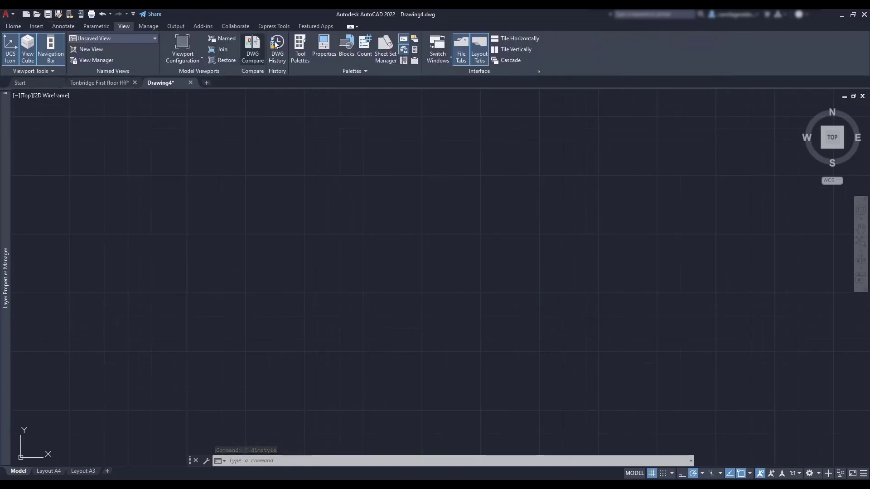
click(404, 61)
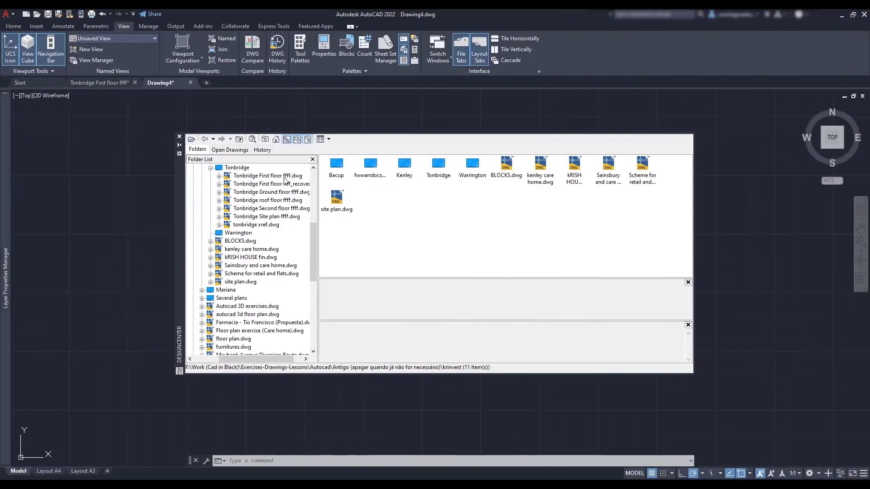
click(286, 177)
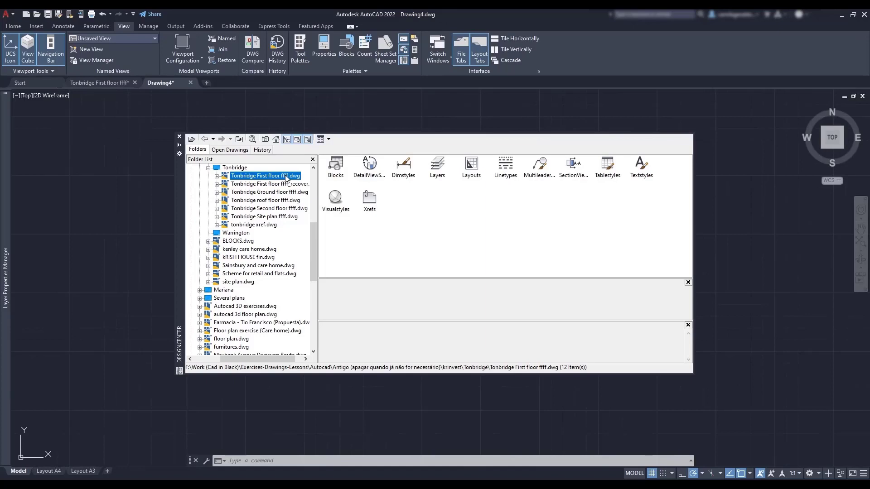
click(402, 171)
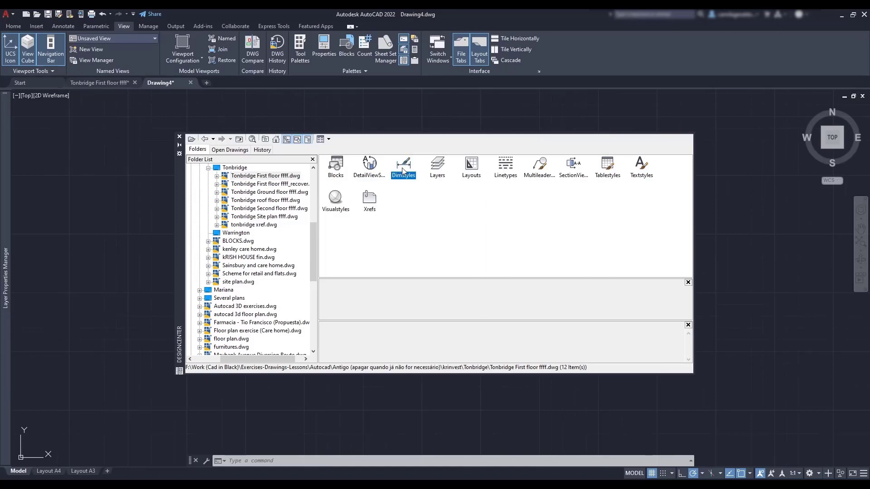
double_click(403, 170)
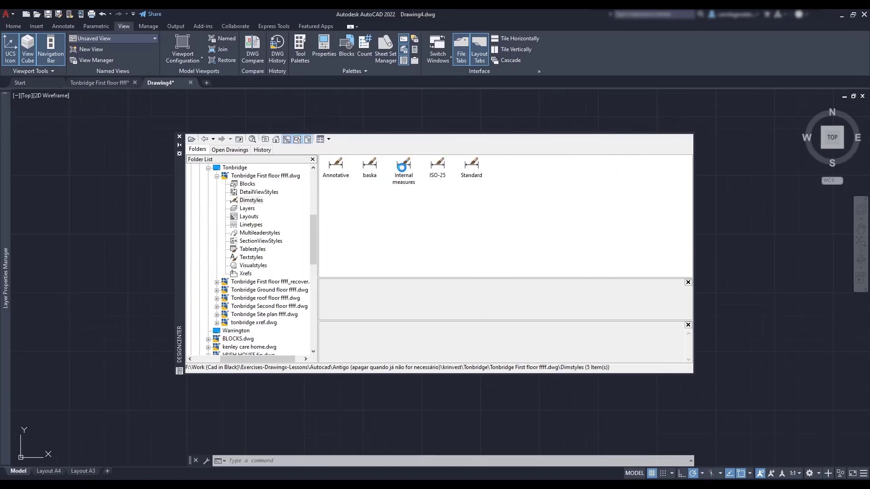
click(403, 169)
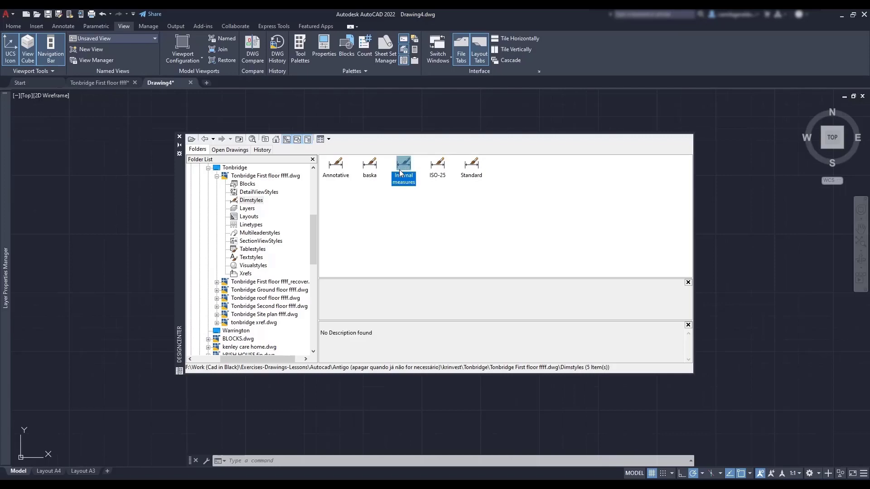
double_click(400, 173)
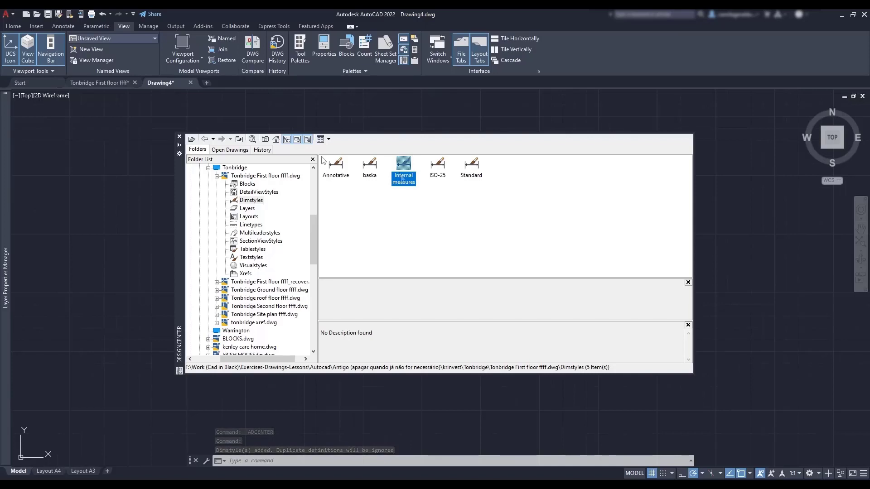
Check the dimension style list and save the drawing as a template, replacing 1-My default template in the Personalized templates folder
click(60, 27)
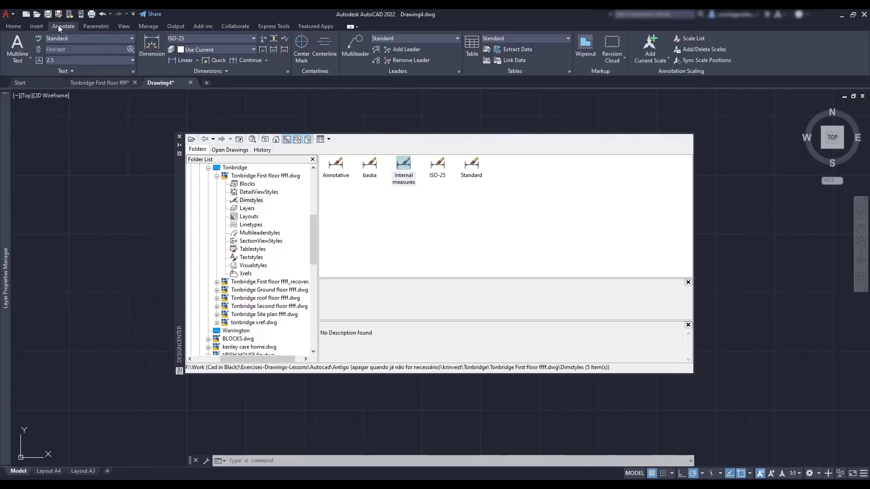
click(253, 38)
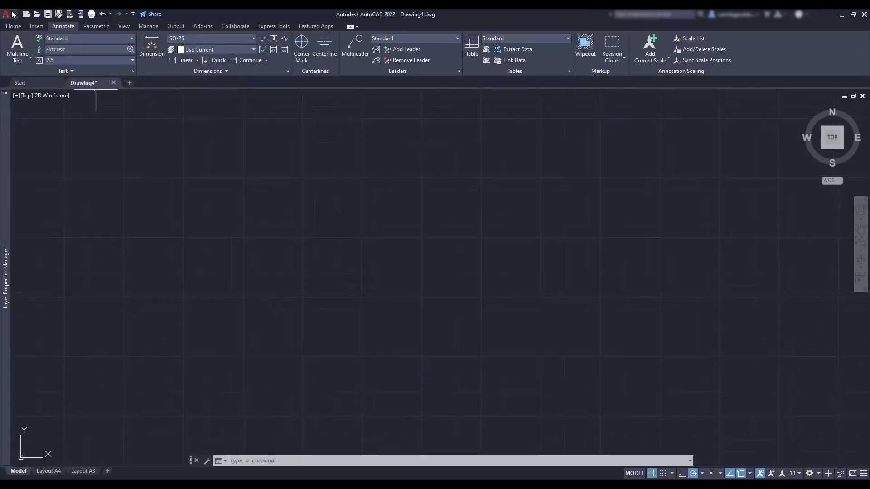
click(10, 14)
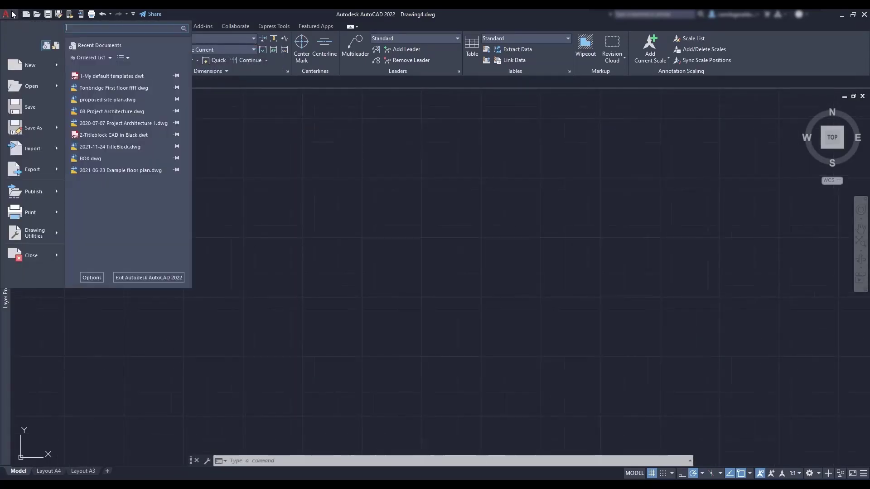
mouse_move(43, 135)
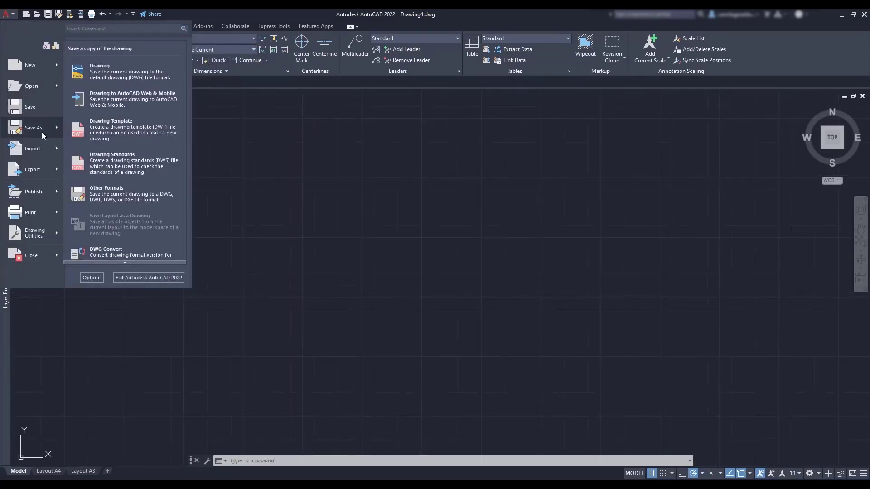
click(152, 130)
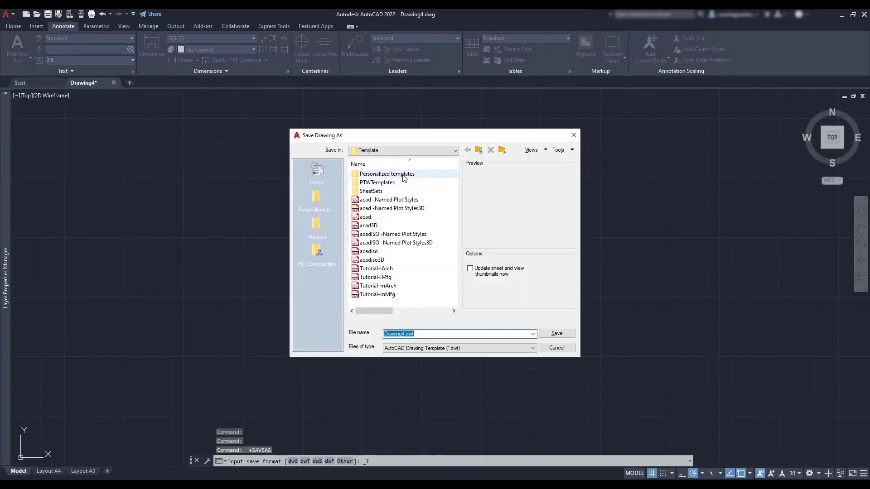
double_click(388, 174)
click(404, 175)
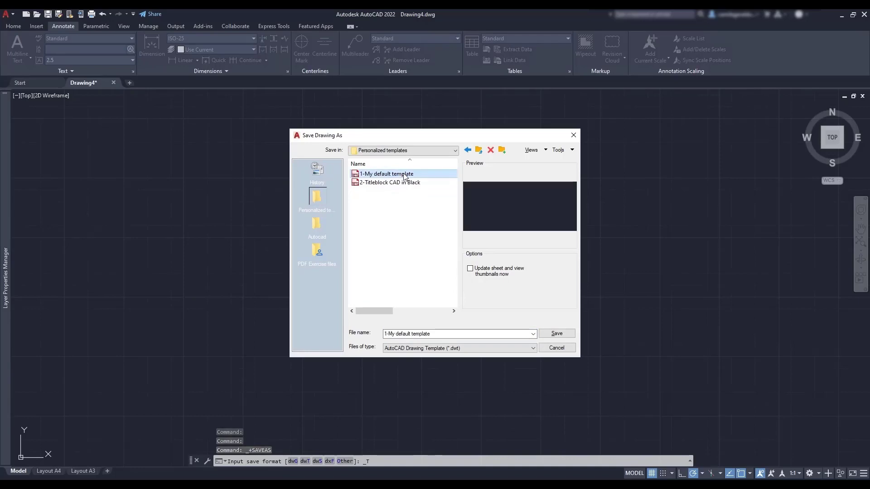
click(557, 333)
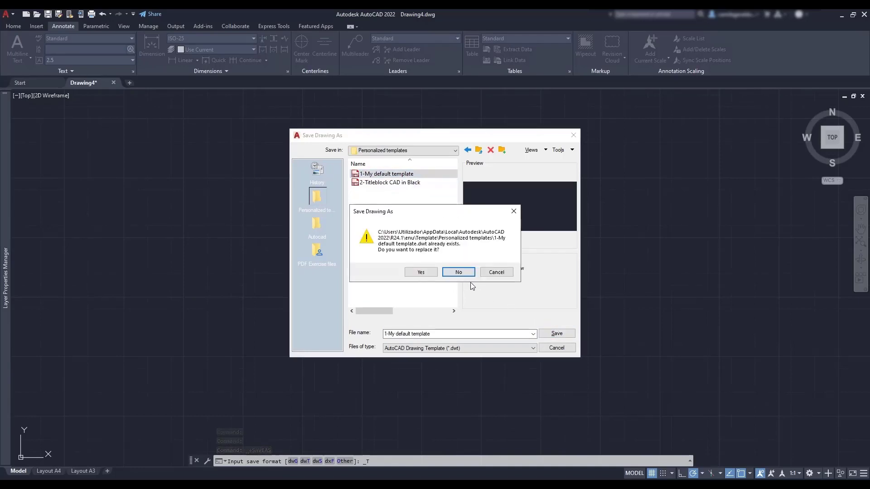
click(426, 272)
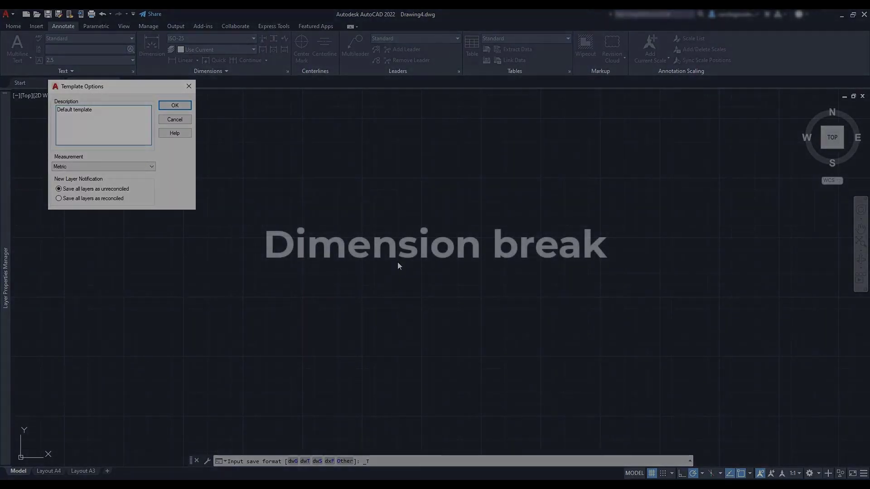
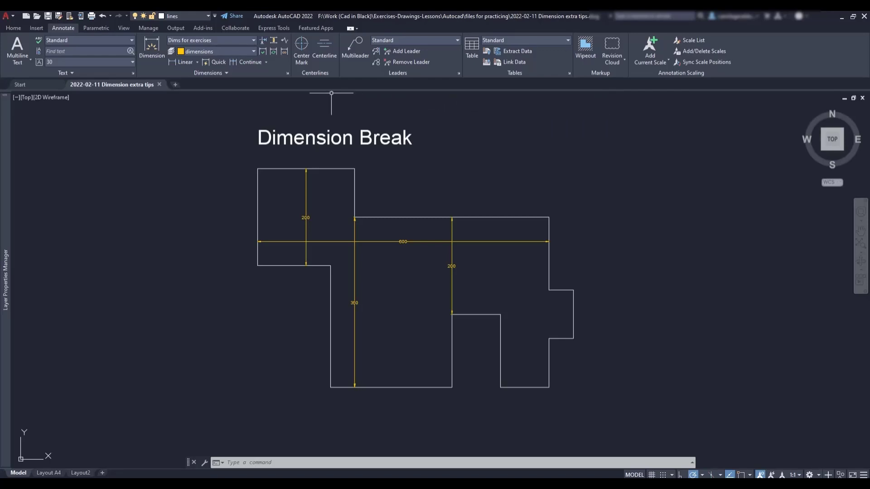
Add an automatic dimension break to the upper-left vertical 200 dimension where it crosses the 600 dimension
click(263, 41)
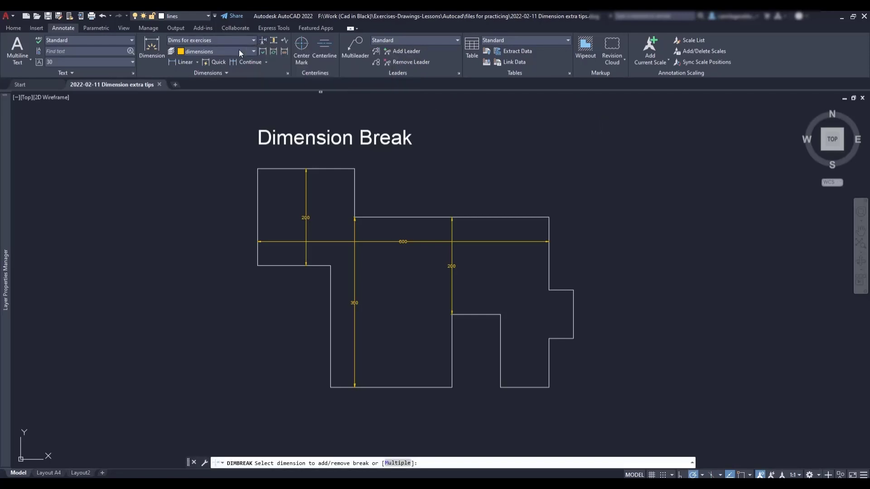
click(306, 210)
scroll(309, 247, up, 5)
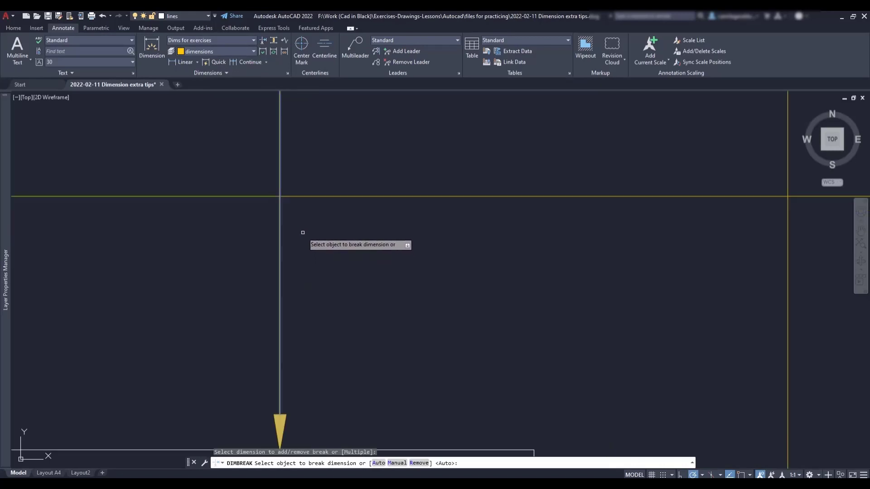
key(Return)
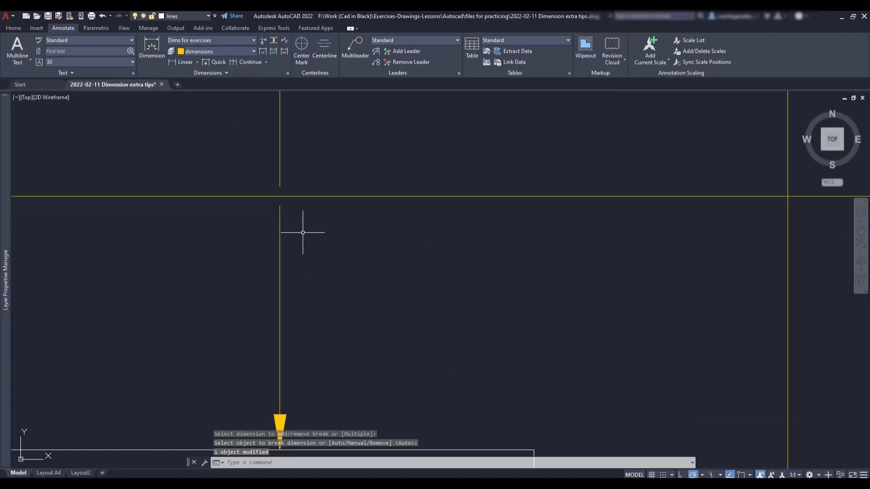
Add automatic dimension breaks to the horizontal 600 dimension where it crosses the 350 and right-hand 200 dimensions
scroll(303, 221, down, 3)
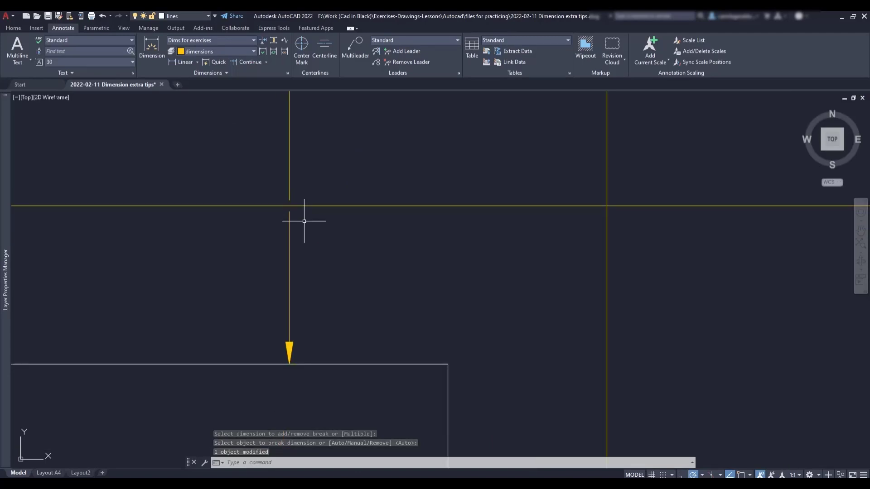
middle_drag(339, 203, 320, 297)
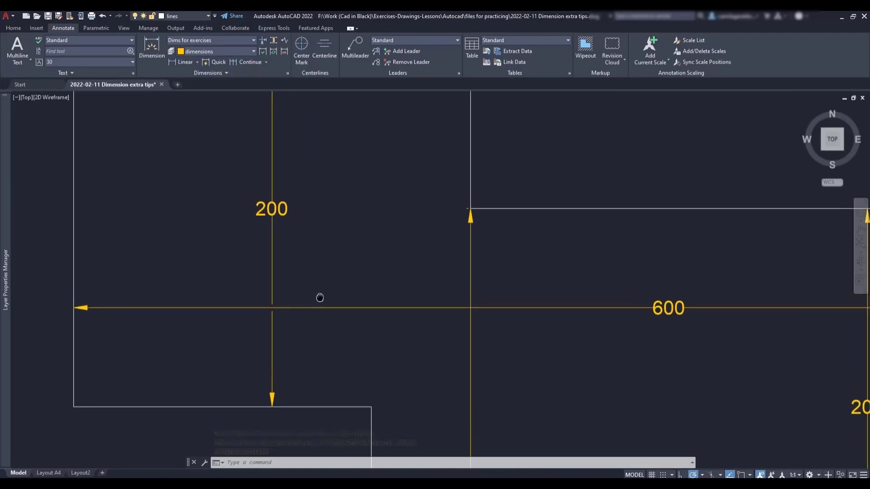
text(dimbre)
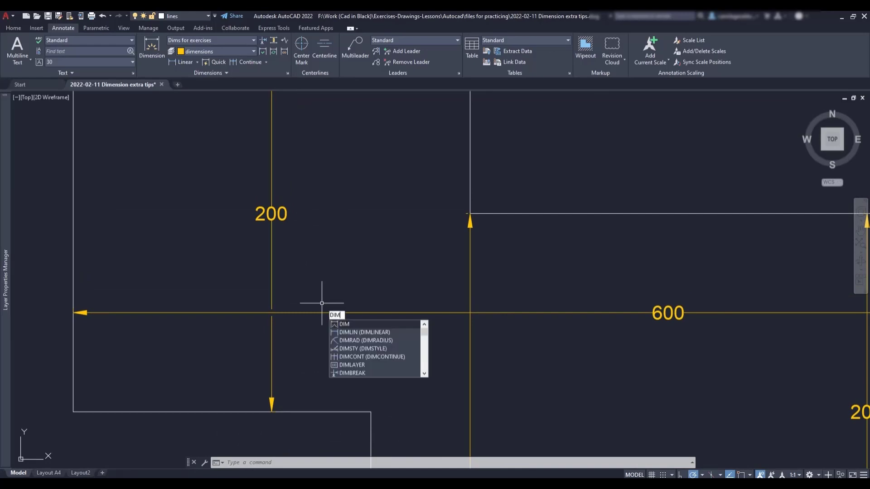
key(Return)
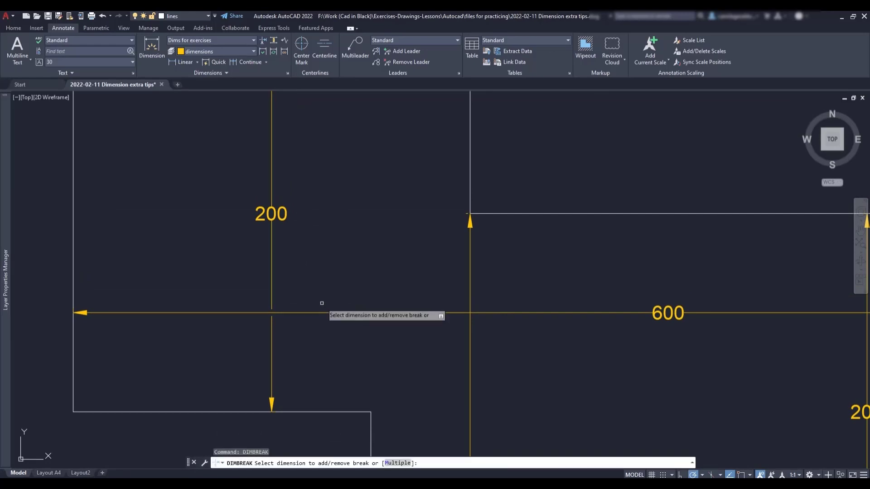
scroll(340, 259, down, 2)
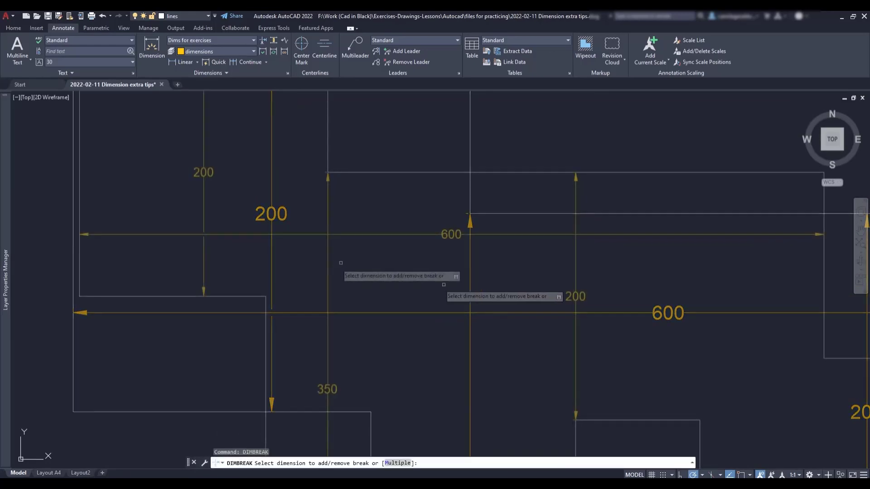
click(517, 234)
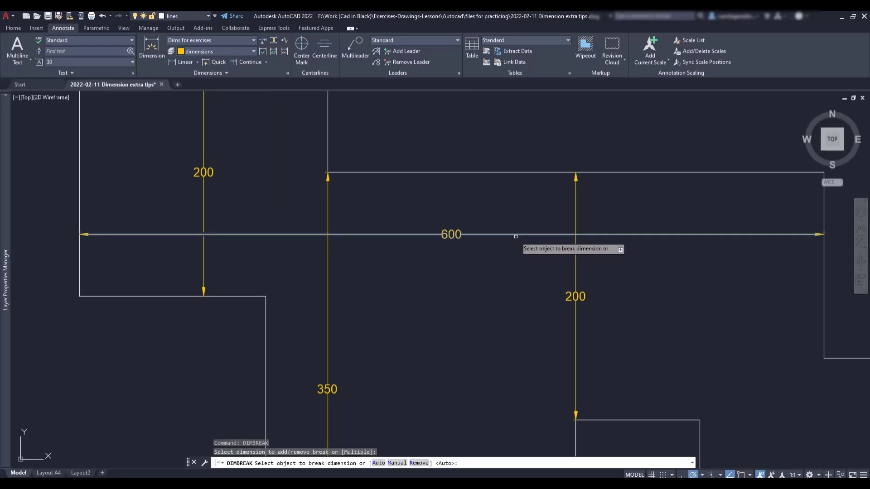
key(Return)
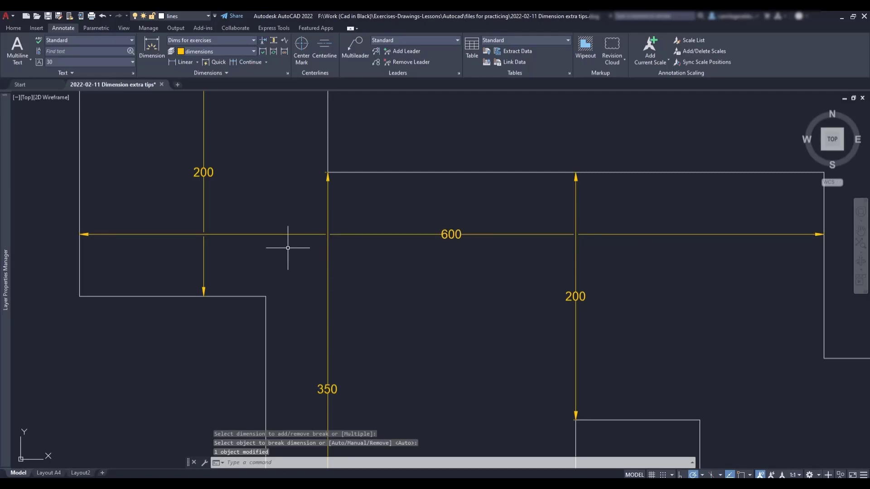
Add automatic dimension breaks to the 450 dimension where it crosses the three circles
scroll(288, 248, down, 4)
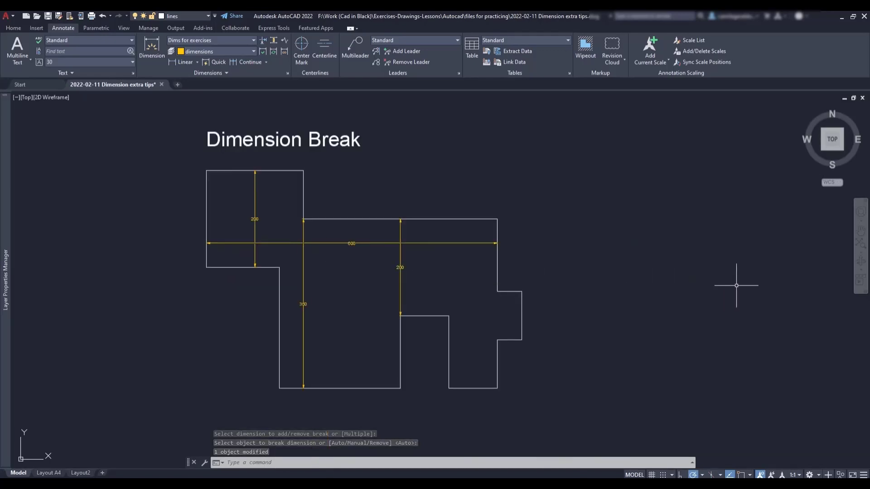
mouse_move(736, 285)
middle_down()
mouse_move(248, 276)
mouse_move(38, 288)
middle_up()
scroll(453, 242, up, 2)
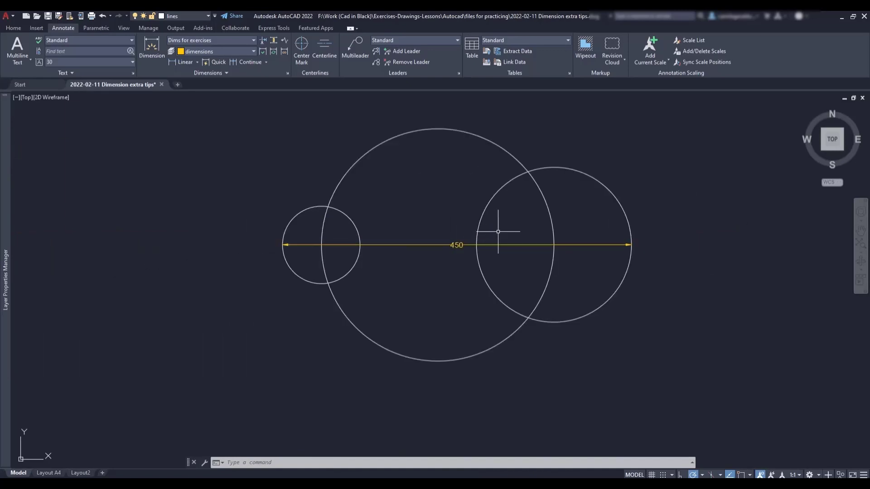
key(Return)
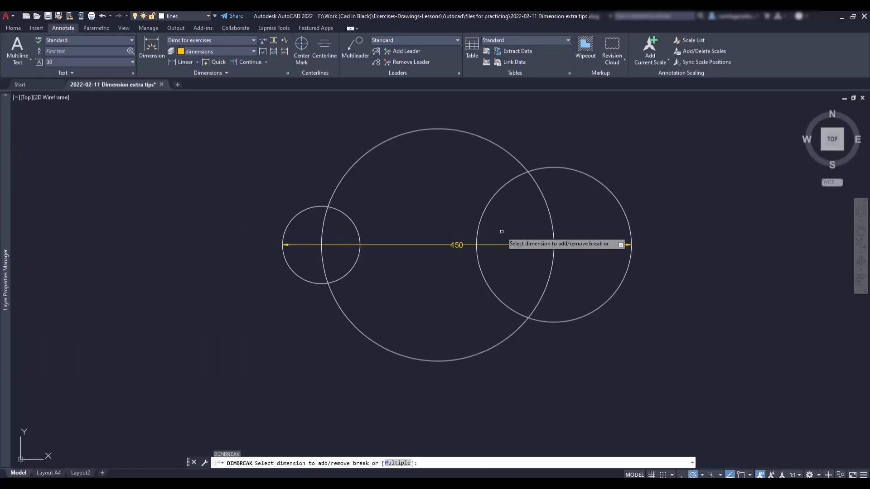
click(504, 245)
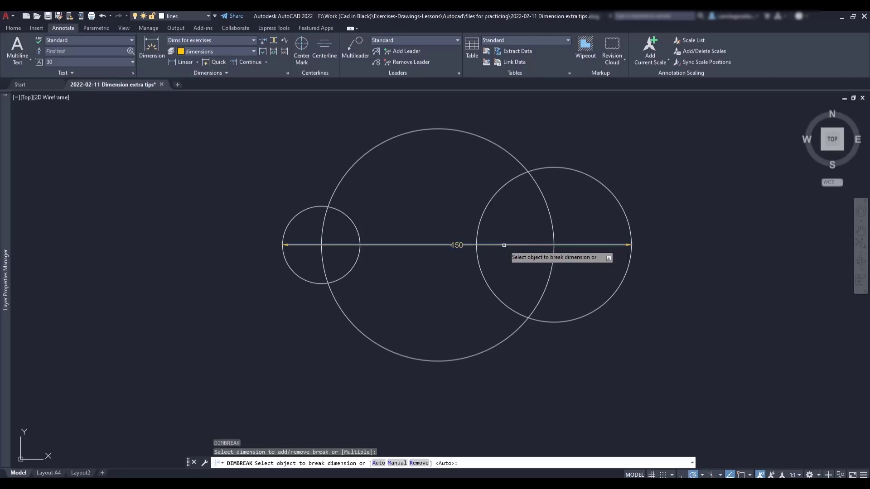
key(Return)
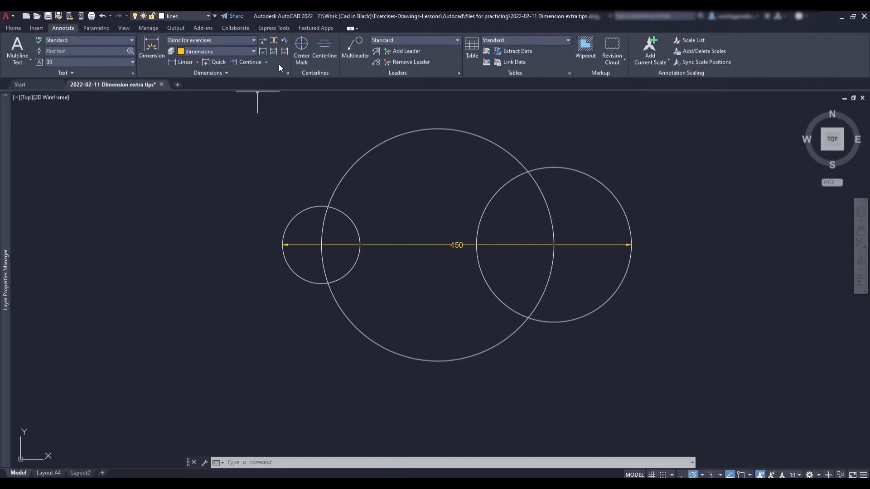
Modify the Dims for exercises dimension style to use a dimension break size of 10
click(287, 73)
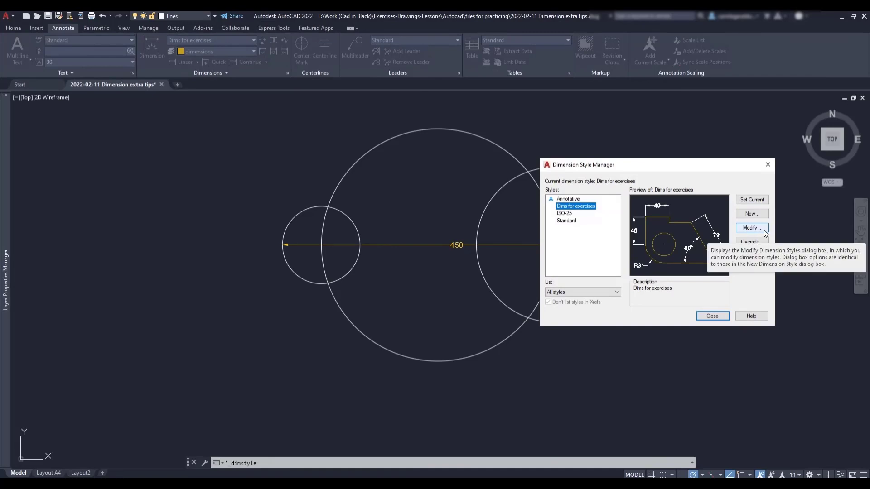
click(763, 231)
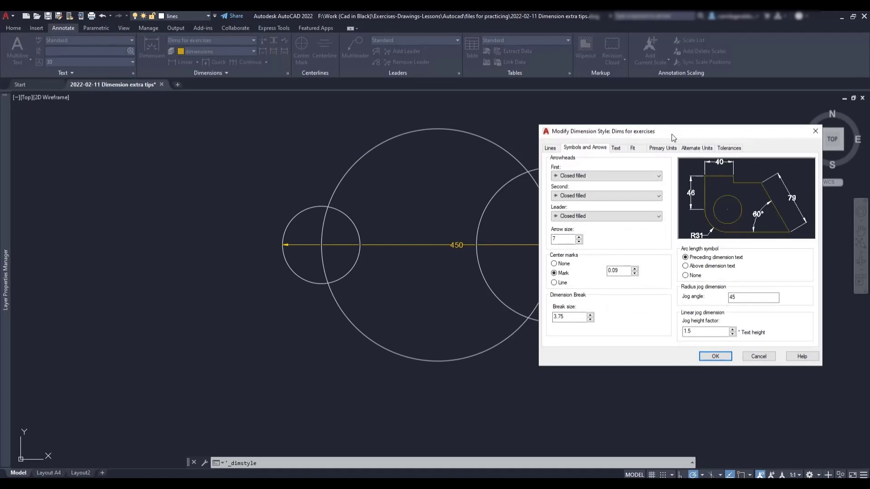
double_click(562, 316)
text(10)
click(715, 357)
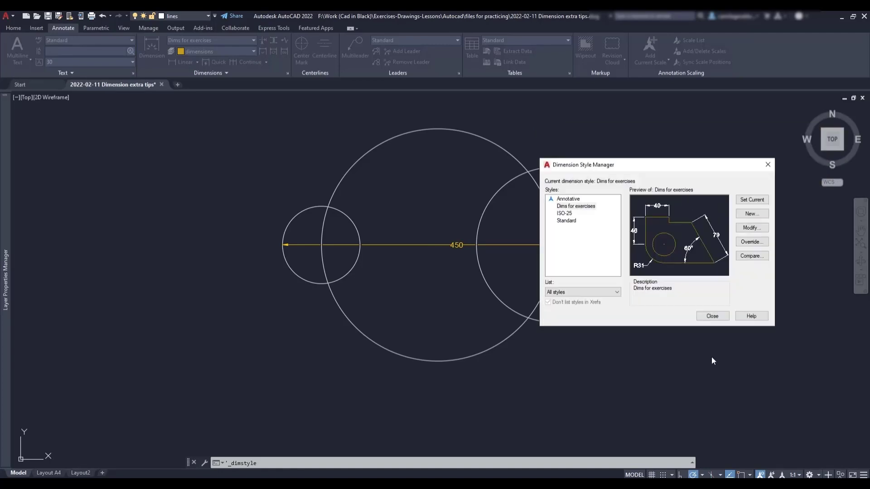
click(712, 316)
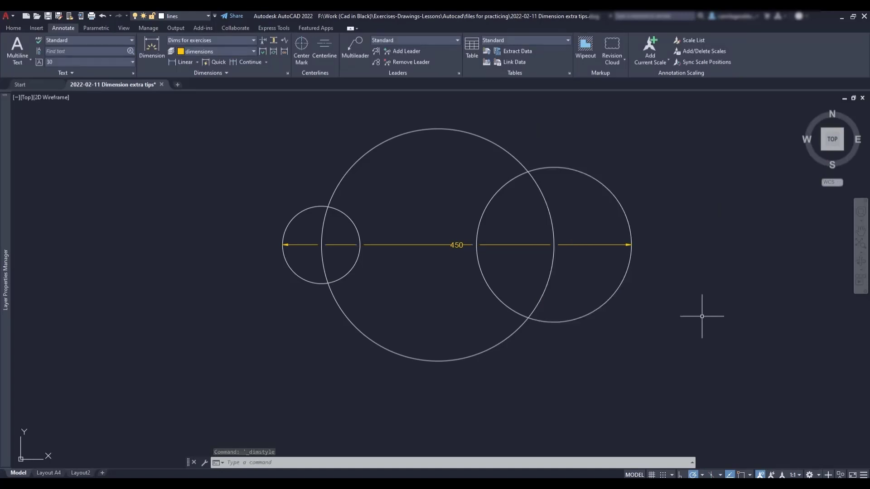
Try spacing the 200 dimension from the base 80 dimension with DIMSPACE's Auto value, and undo it
scroll(675, 320, down, 2)
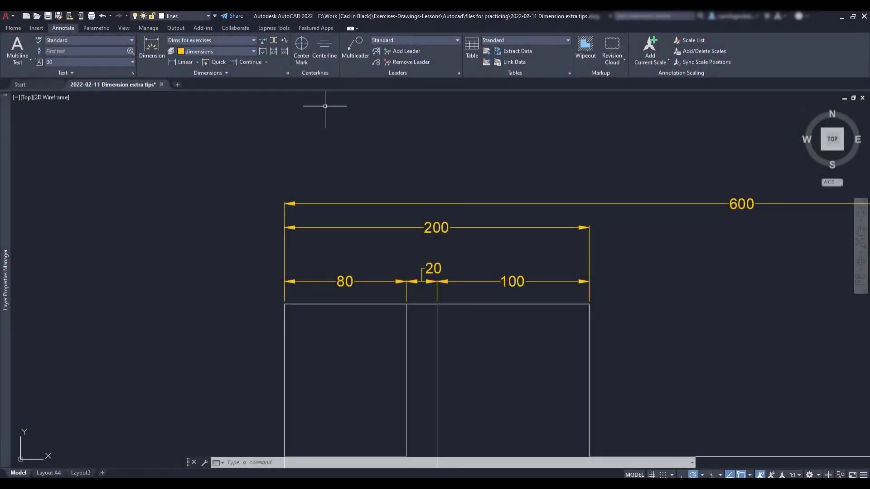
click(275, 41)
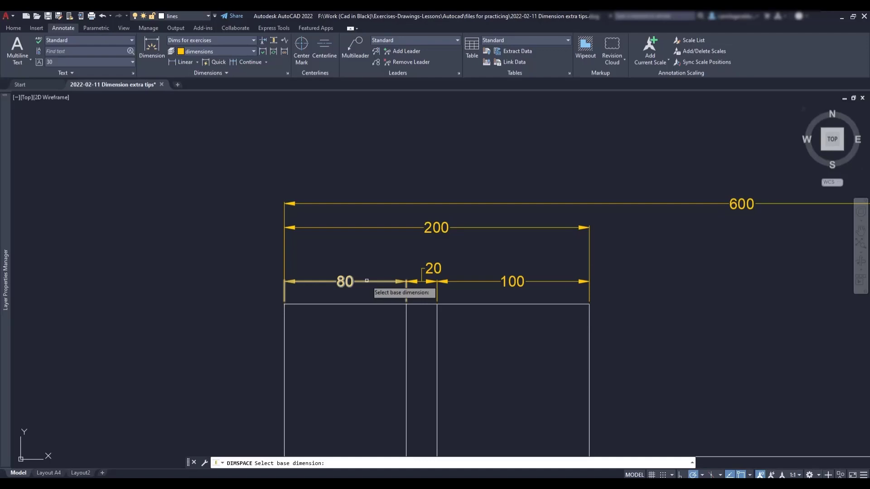
click(367, 281)
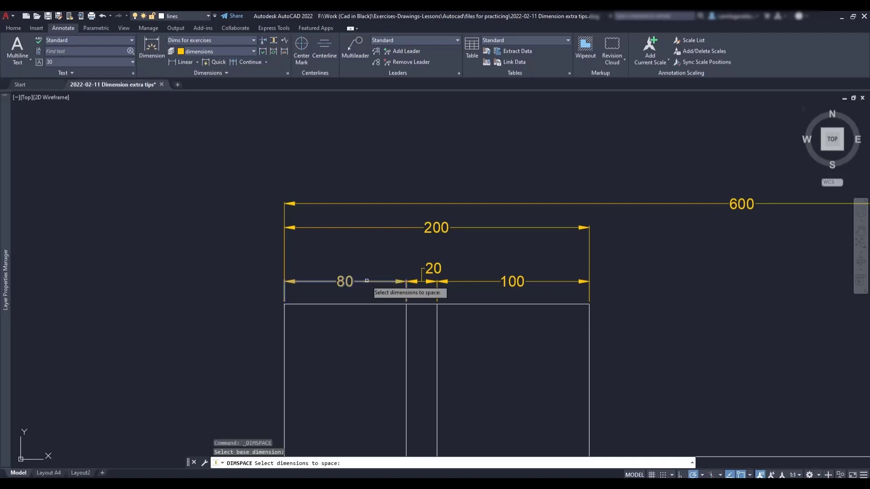
click(382, 228)
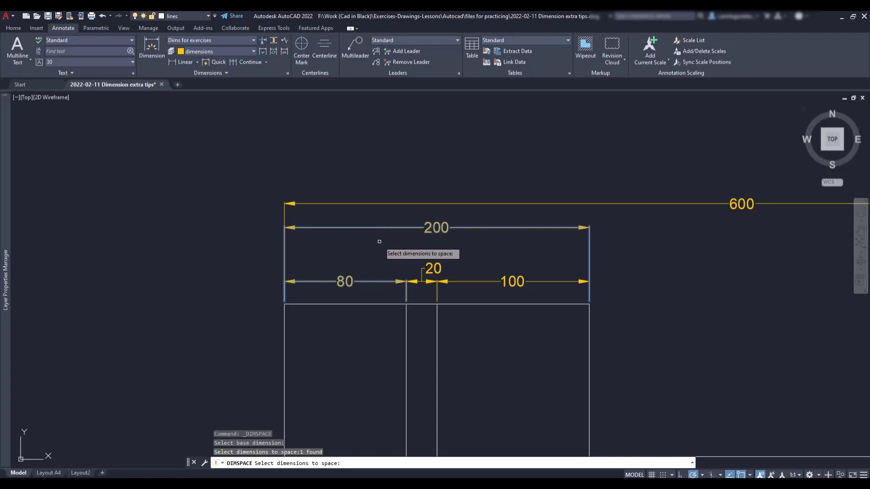
key(Return)
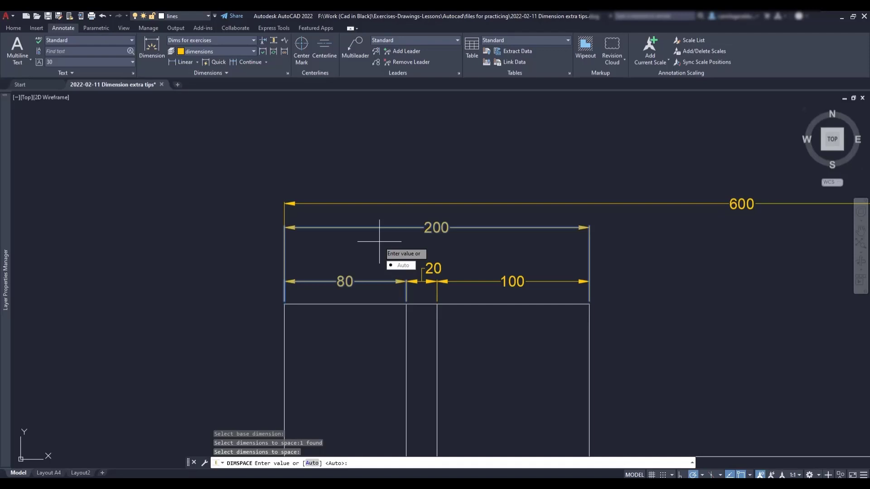
key(Return)
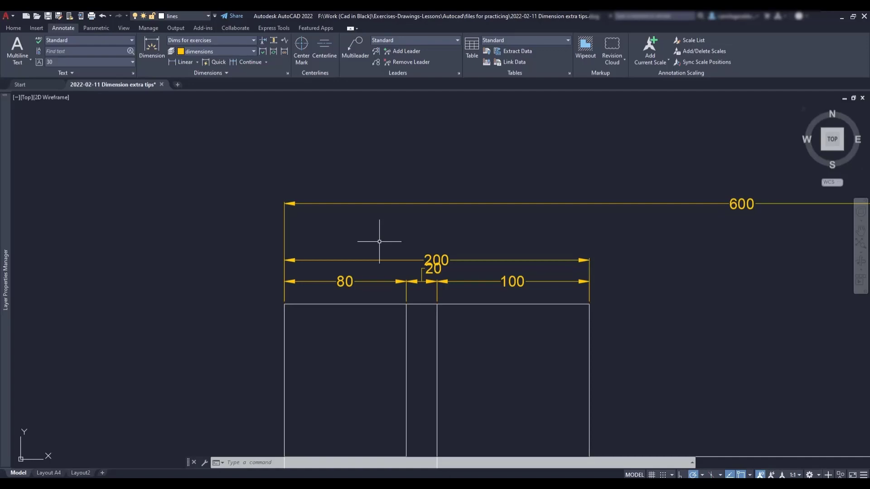
key(ctrl+z)
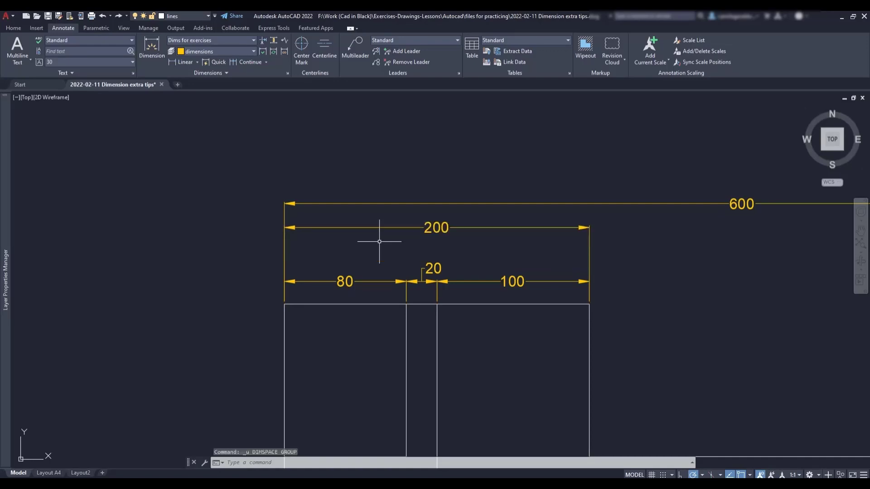
Try spacing the 200 and 600 dimensions from the base 80 dimension with DIMSPACE's Auto value
click(273, 41)
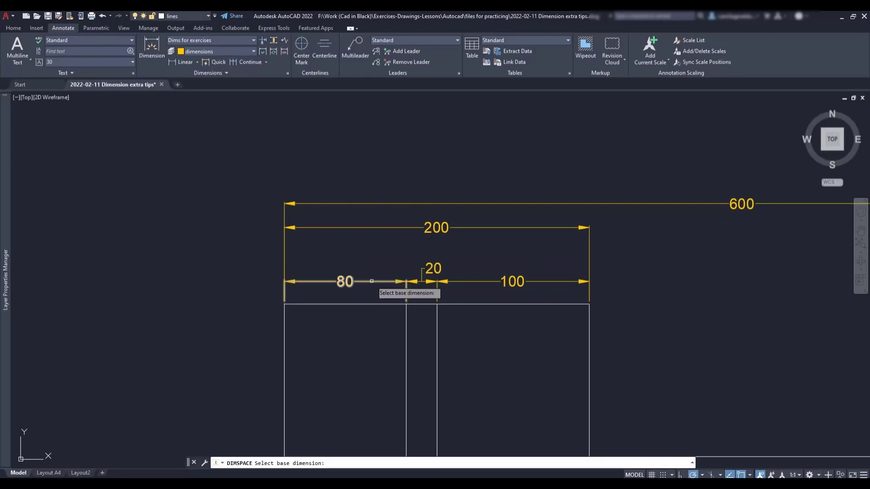
click(372, 282)
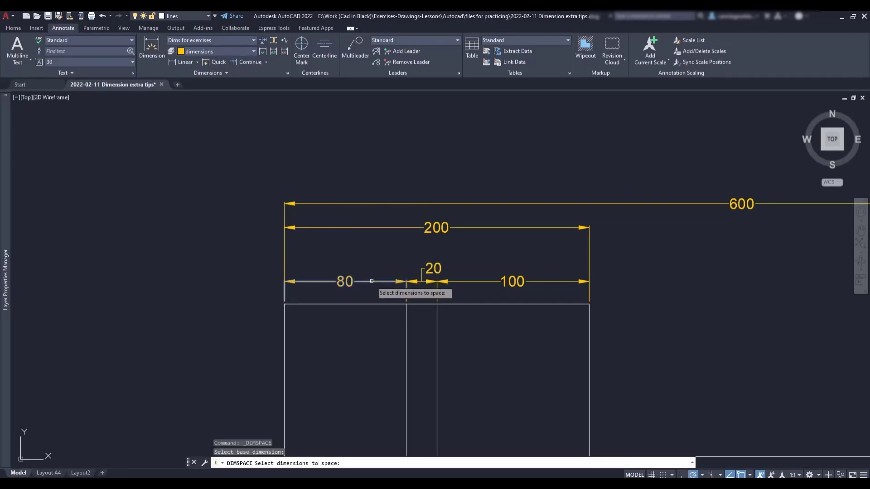
click(381, 228)
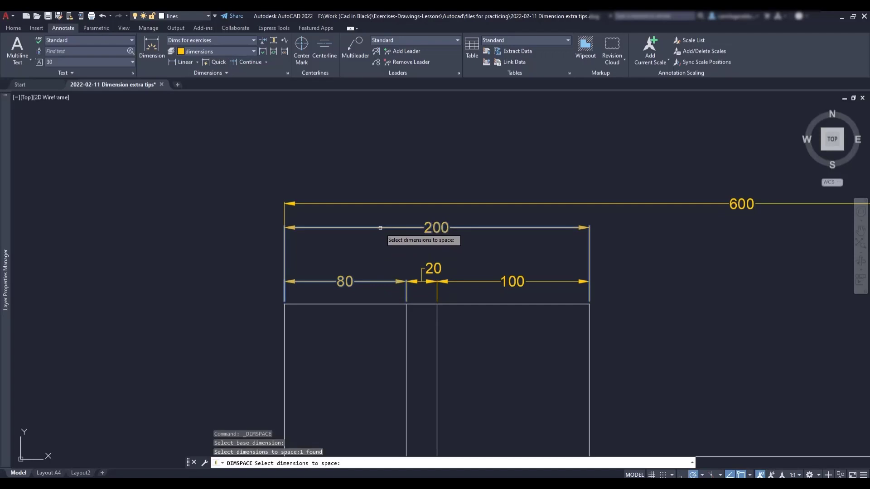
click(382, 203)
key(Return)
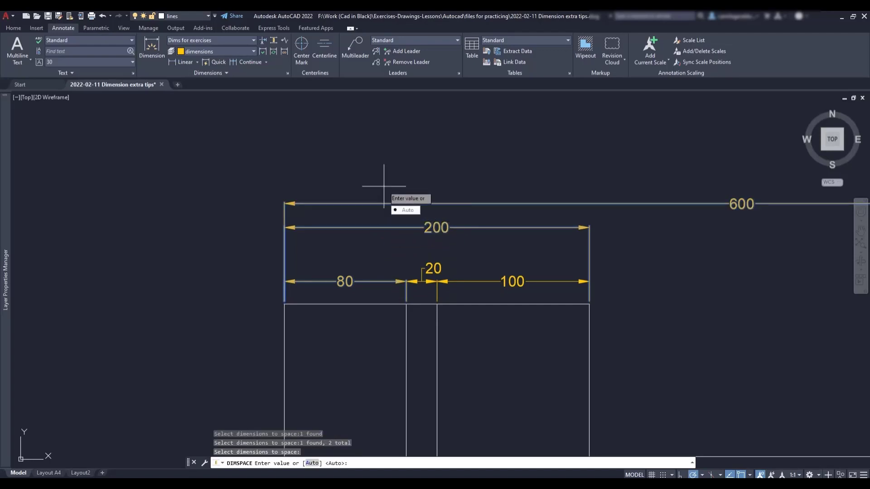
key(Return)
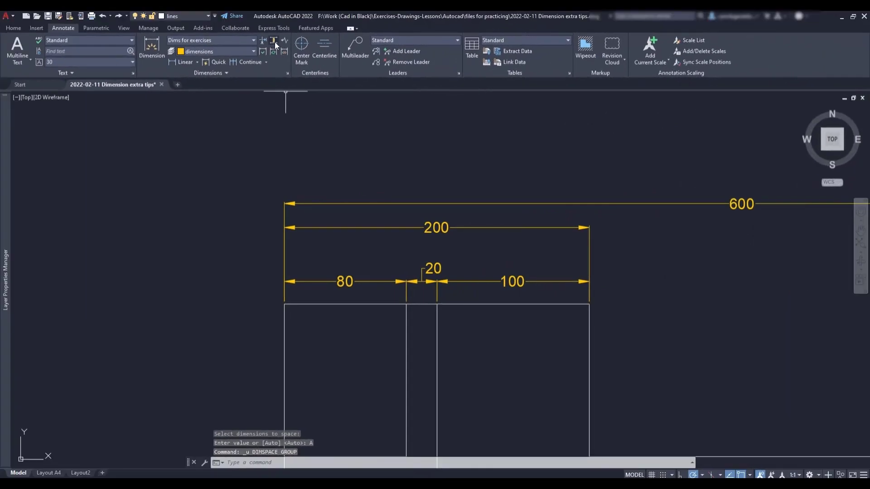
Space the 200 and 600 dimensions from the base 80 dimension with DIMSPACE, using a value of 30
click(273, 40)
click(377, 281)
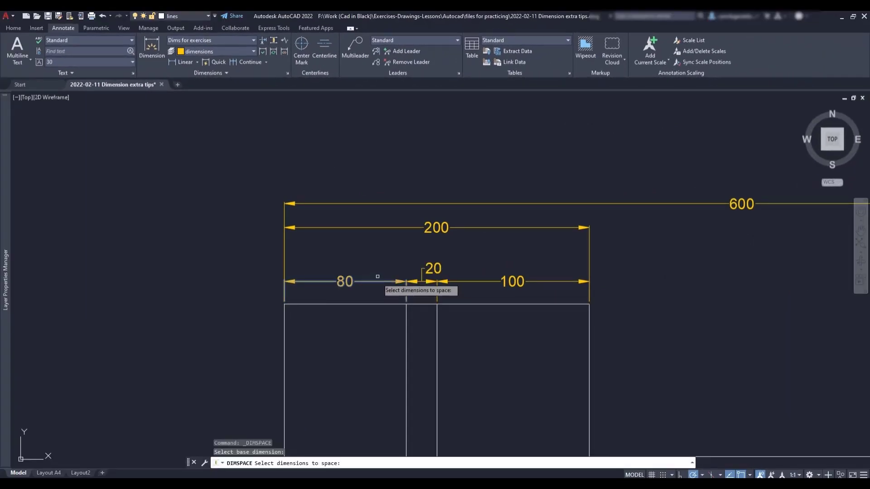
click(376, 228)
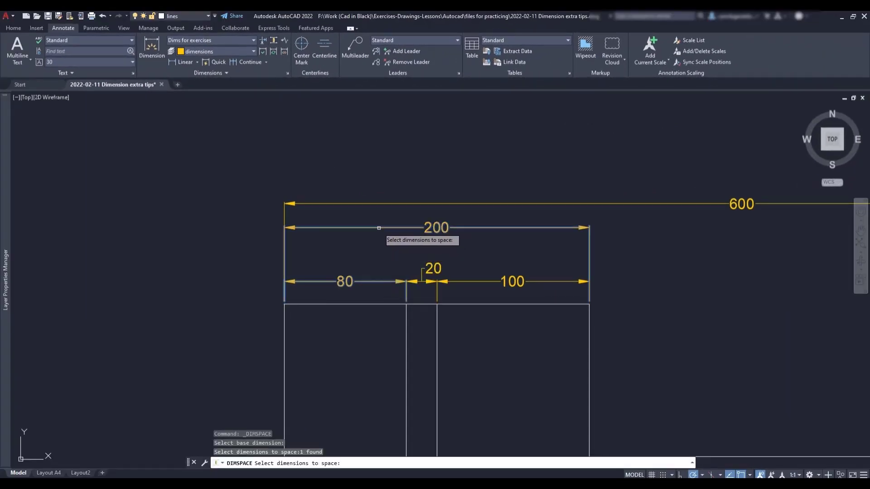
click(390, 203)
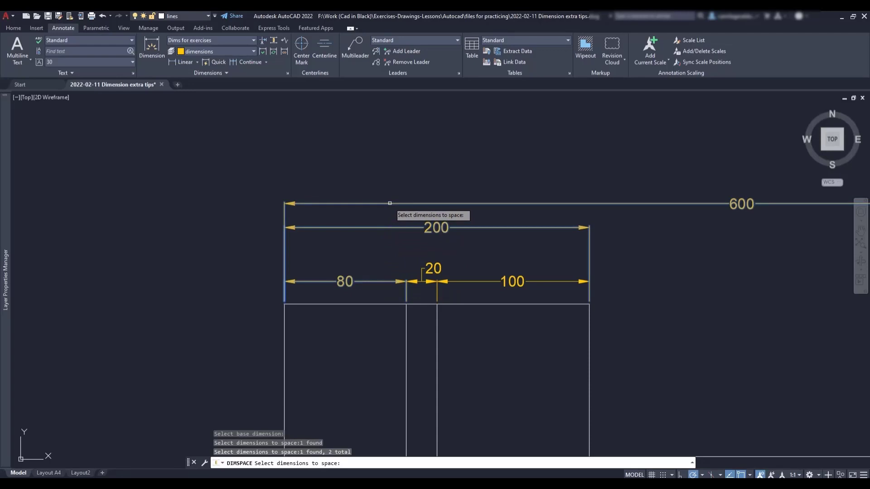
key(Return)
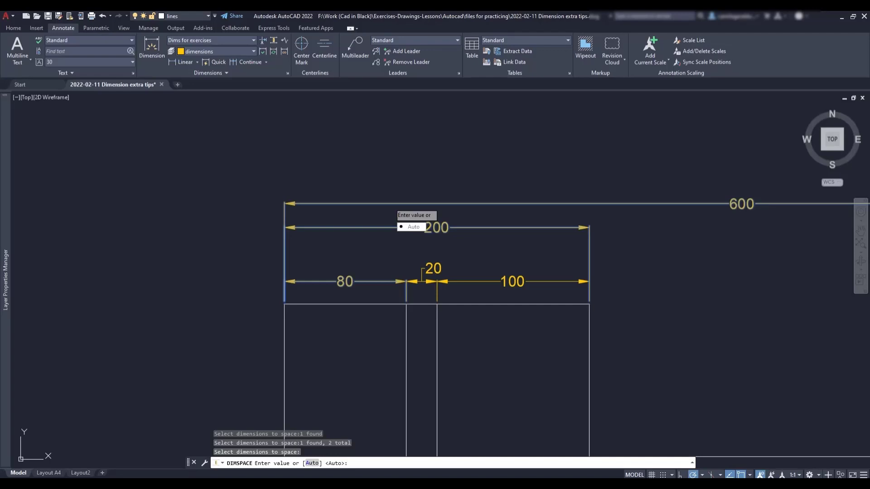
text(30)
key(Return)
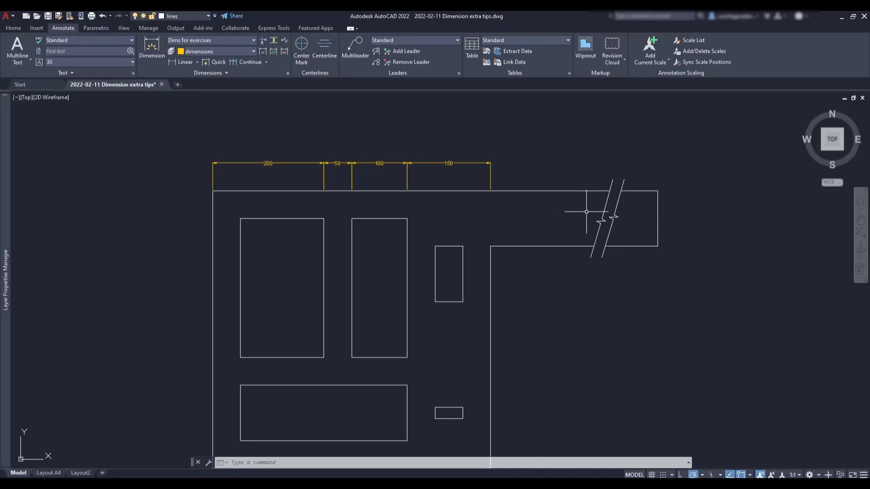
Continue the dimension chain from the 150 dimension to the upper-right corner of the broken arm
scroll(573, 199, up, 1)
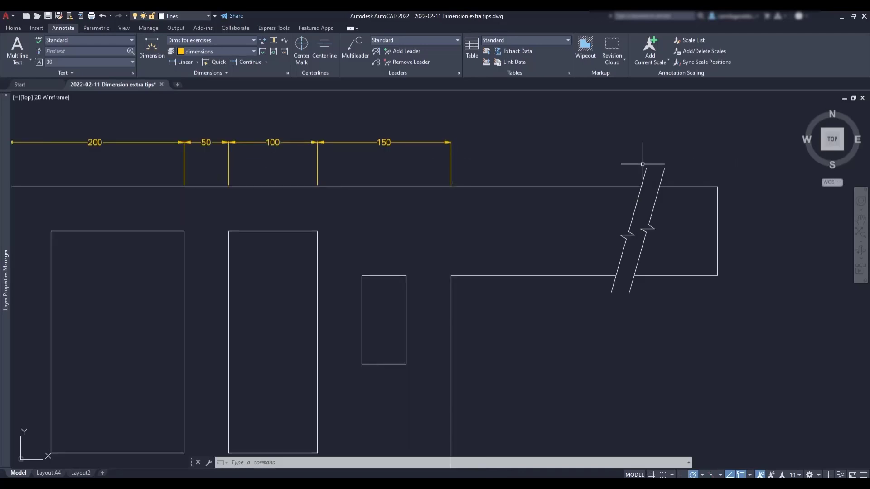
click(241, 63)
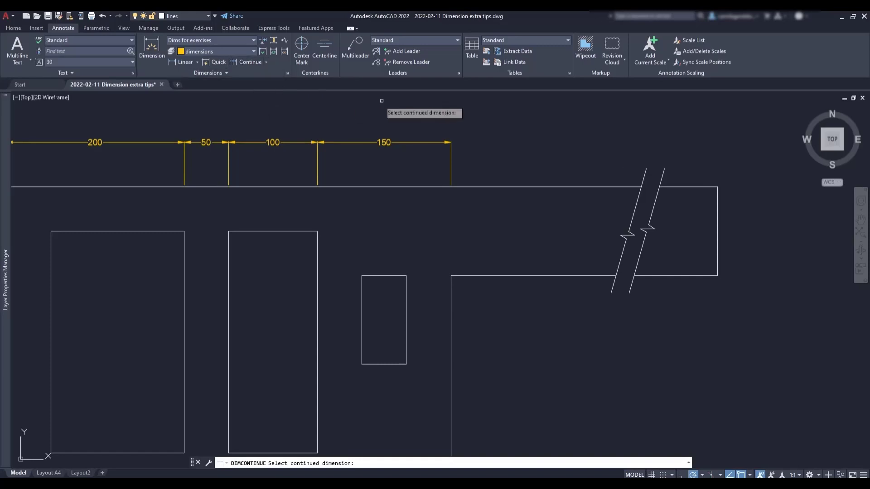
click(451, 150)
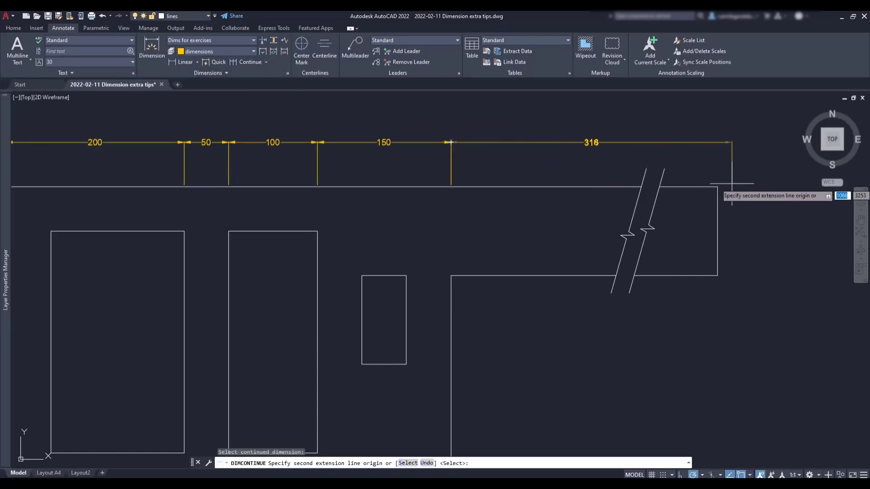
click(718, 186)
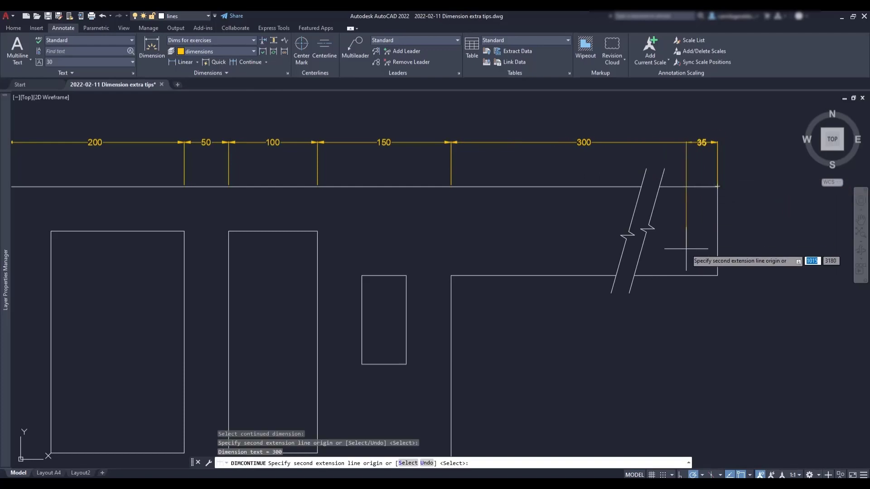
key(Escape)
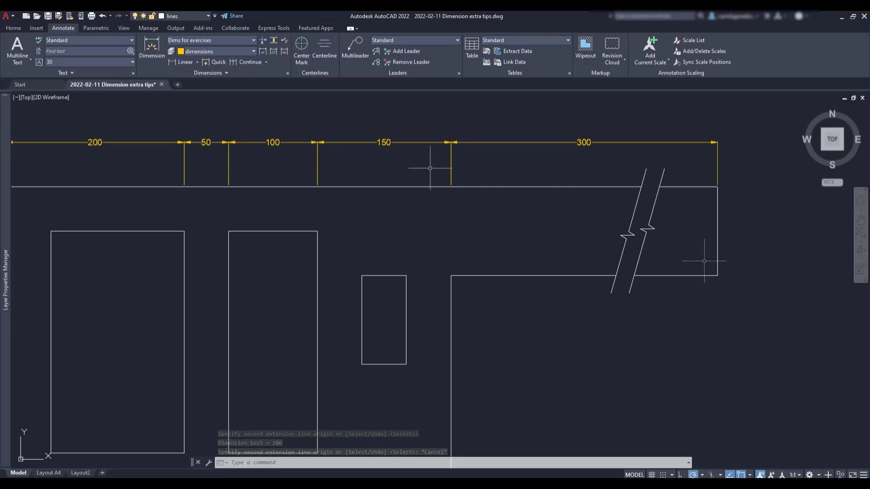
Add a jog line to the 300 dimension between its text and its right end, above the break lines
click(285, 40)
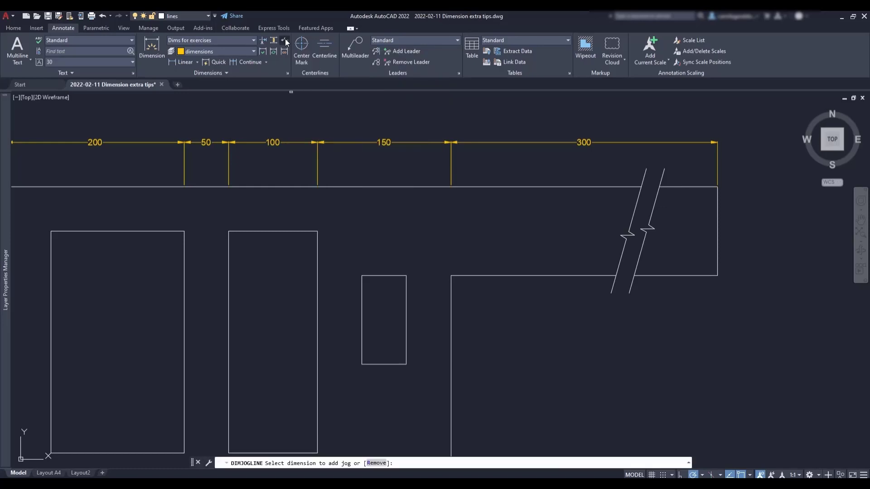
click(492, 142)
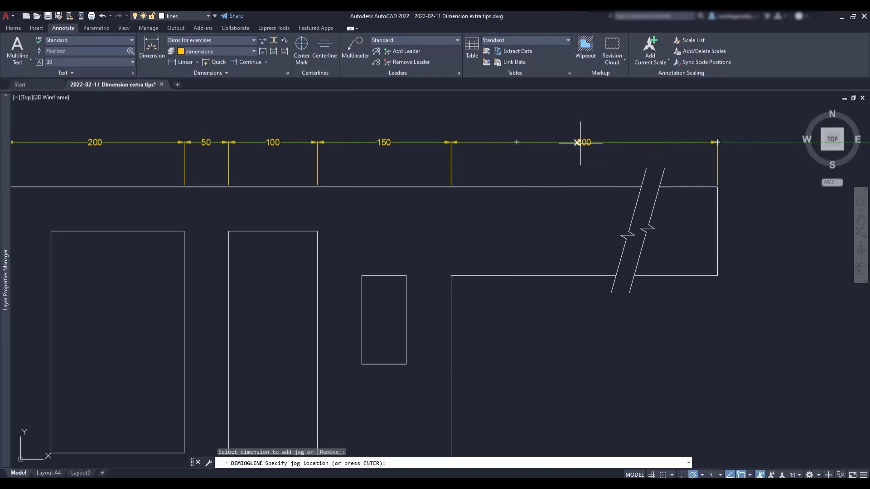
click(648, 142)
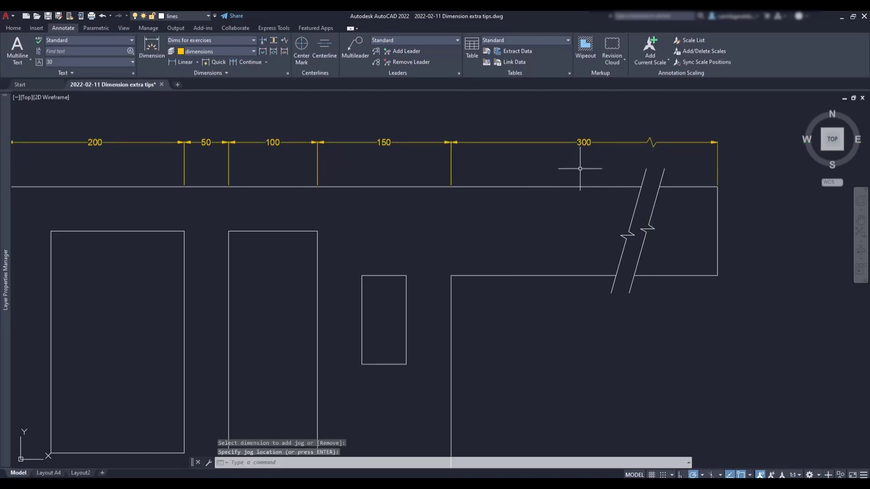
Override the text of the jogged 300 dimension with 1500
middle_drag(578, 170, 523, 194)
double_click(534, 165)
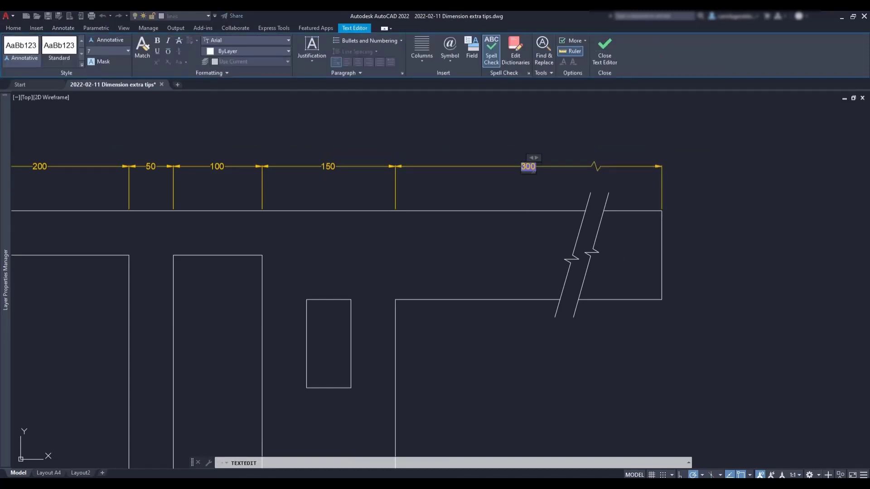
text(1500)
click(554, 184)
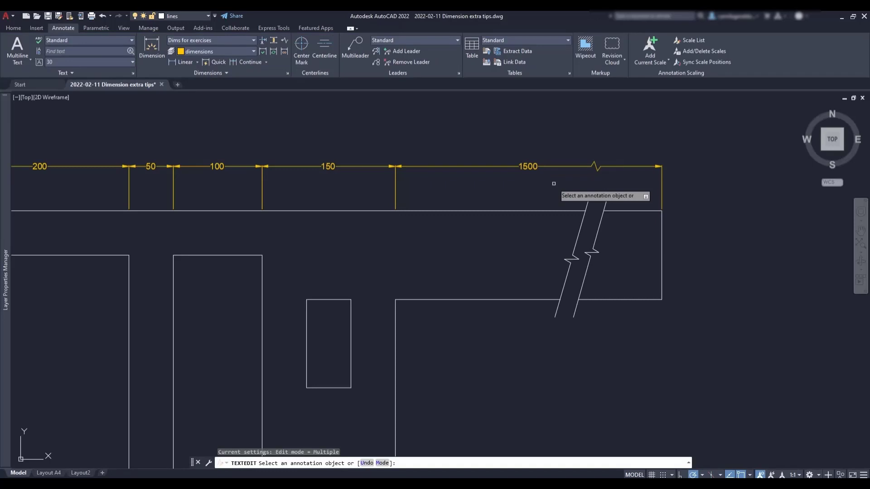
key(Return)
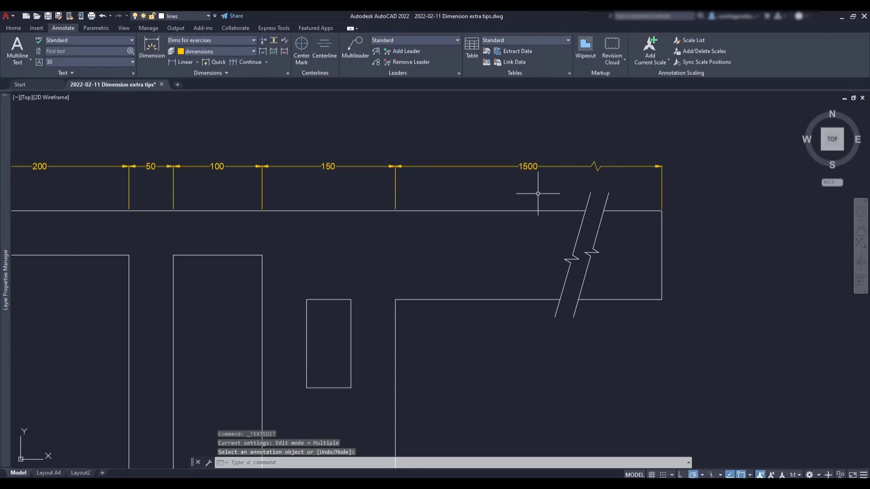
Show the Quick Properties of the jogged dimension to compare its measurement with its text override
click(553, 167)
right_click(555, 166)
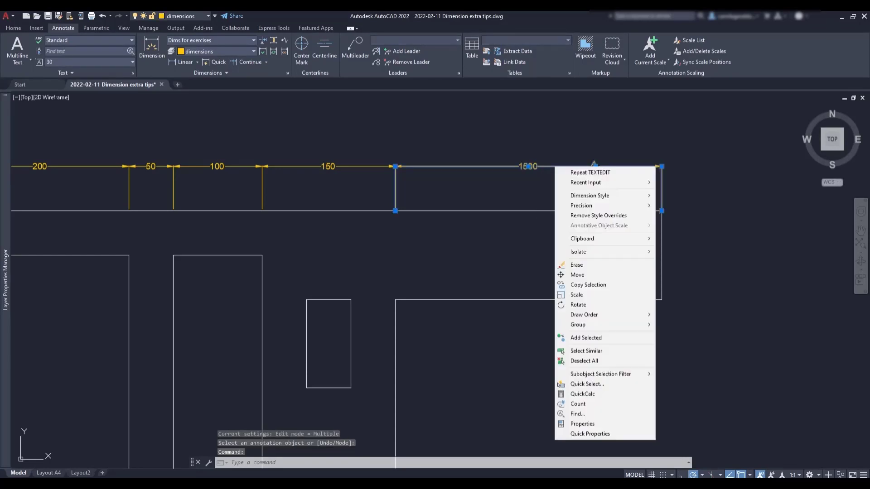
click(607, 434)
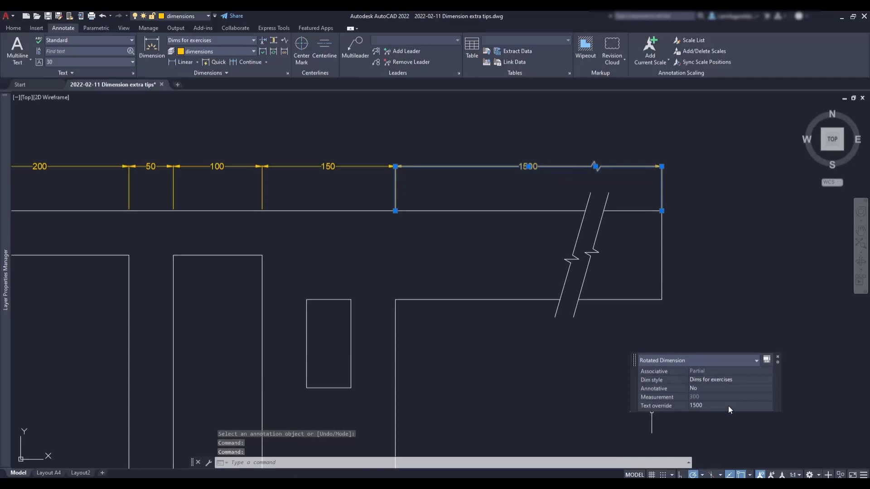
Clear the jogged dimension's text override in Quick Properties, then close the properties and deselect the dimension
right_click(527, 166)
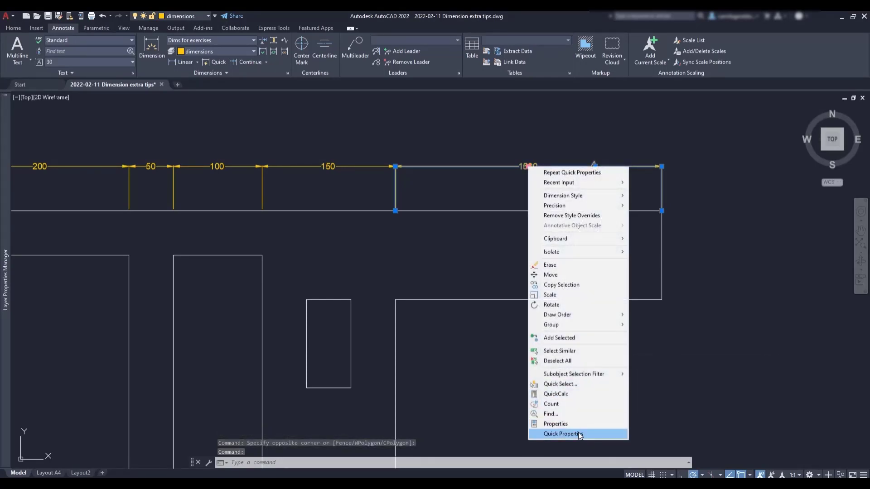
click(577, 435)
click(653, 358)
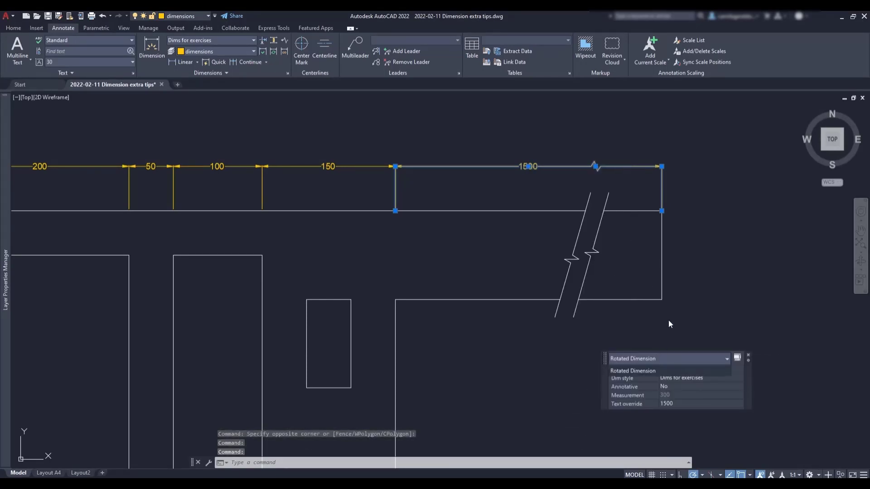
click(681, 409)
click(676, 404)
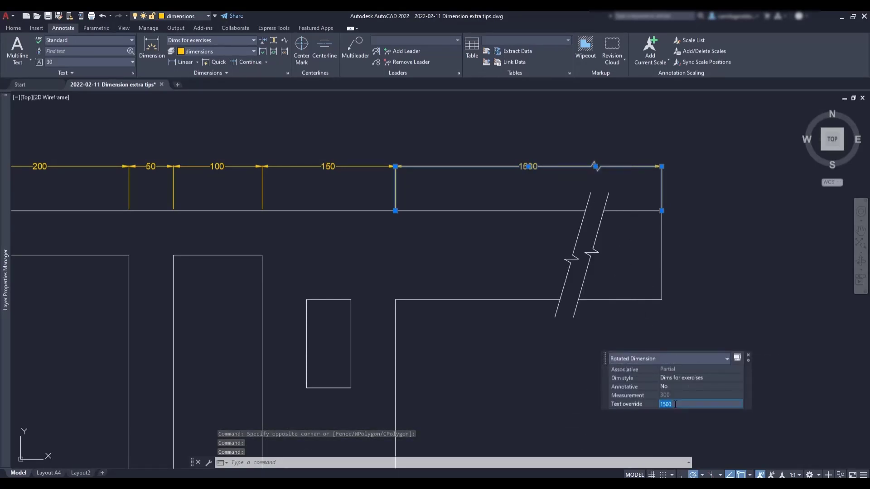
key(BackSpace)
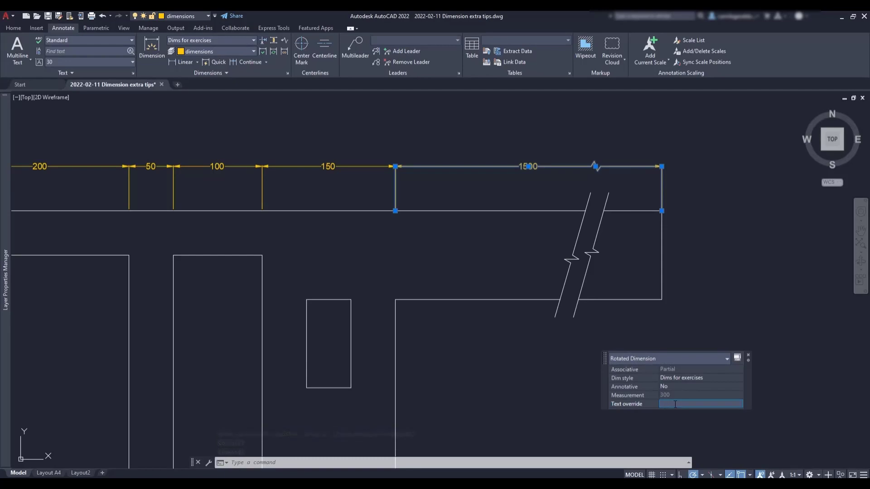
key(Return)
click(747, 355)
key(Escape)
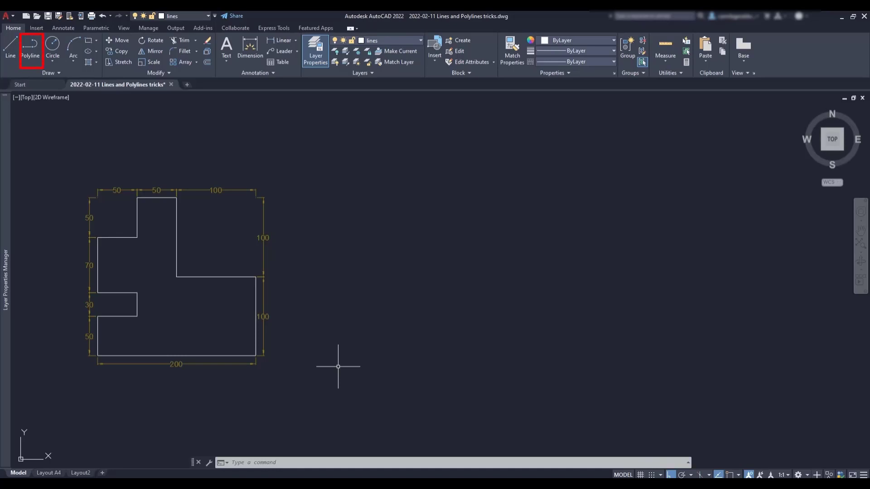
Start a polyline with Object Snap on, 200 to the right of the dimensioned shape's lower-right corner, tracked horizontally from that corner
text(pl)
key(Return)
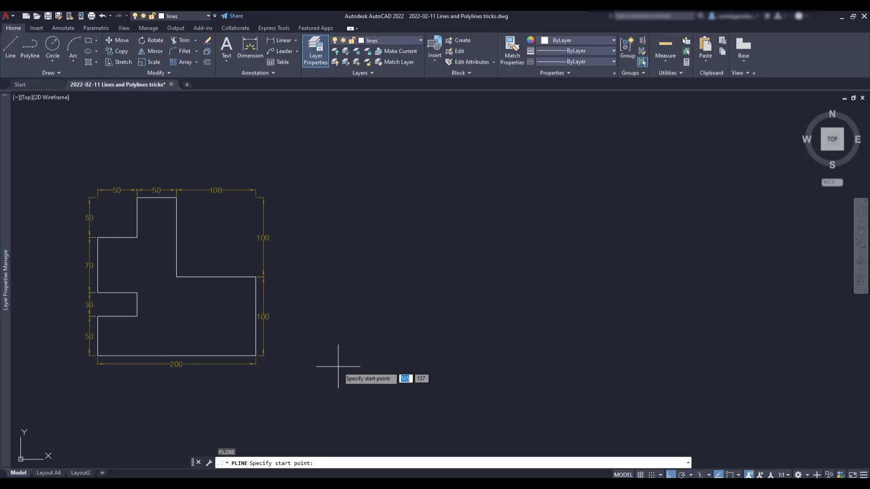
click(728, 474)
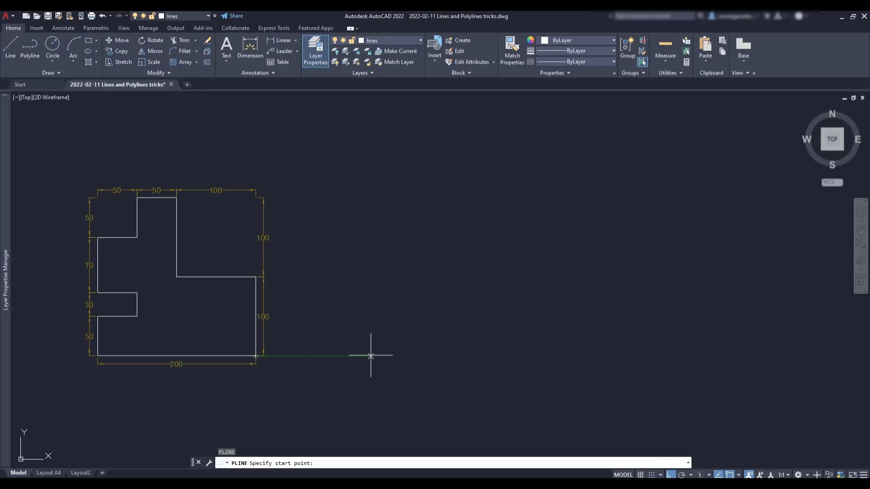
text(200)
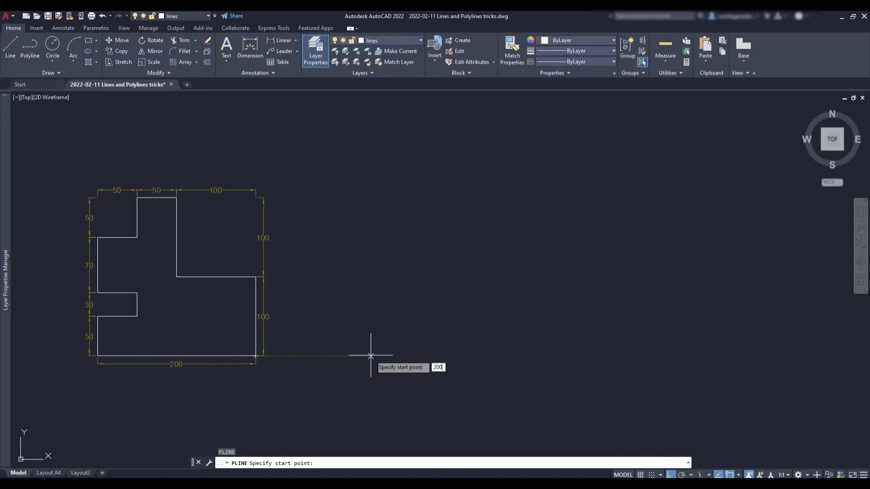
key(Return)
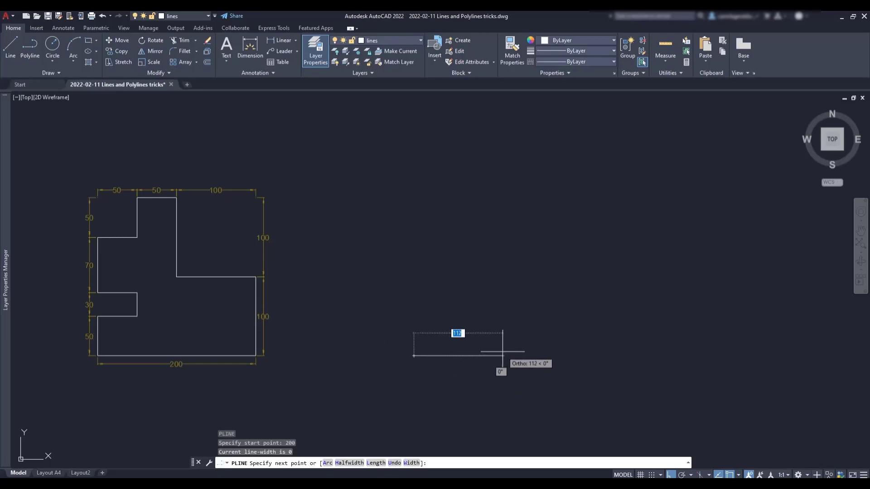
Draw the first four orthogonal segments of the polyline: 200 right, 100 up, 100 left and 100 up
text(200)
key(Return)
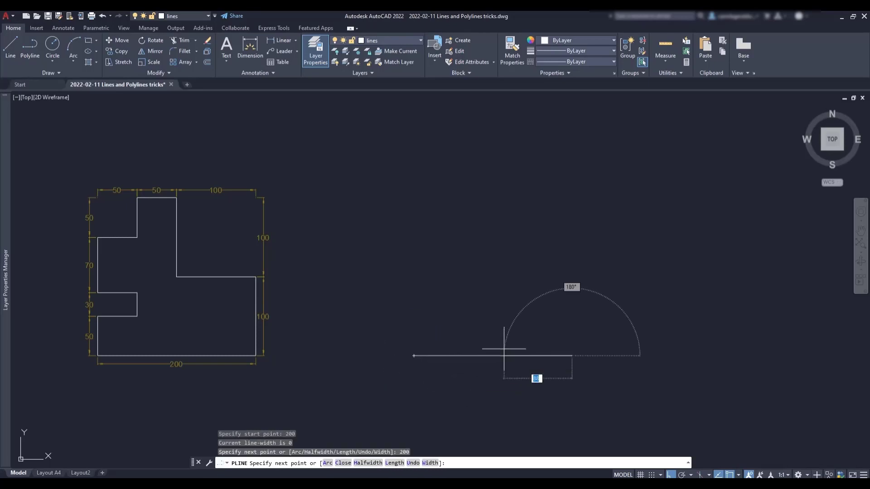
text(100)
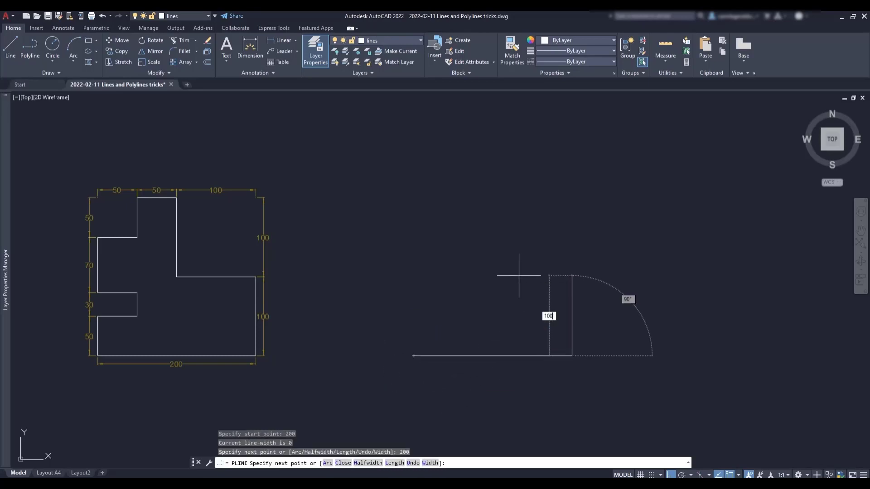
key(Return)
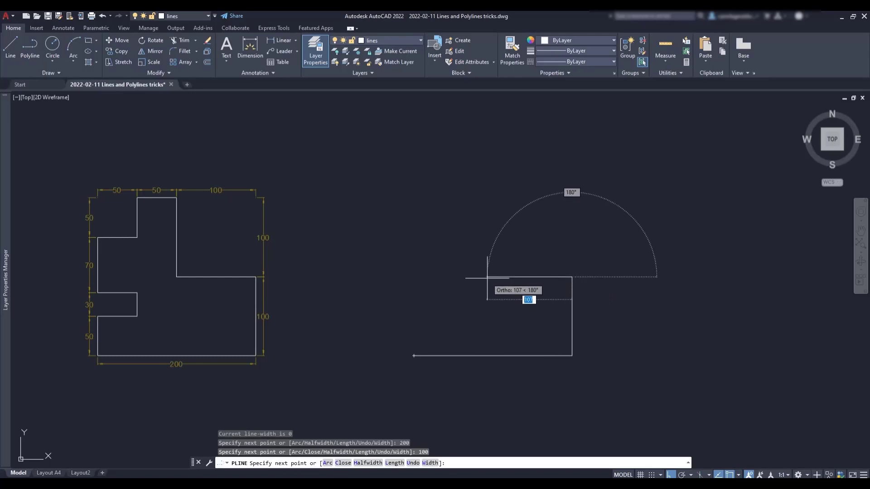
text(100)
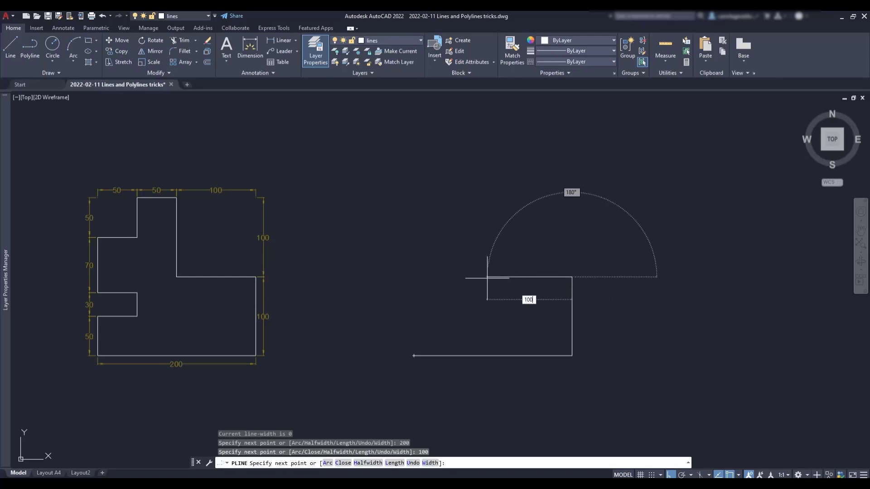
key(Return)
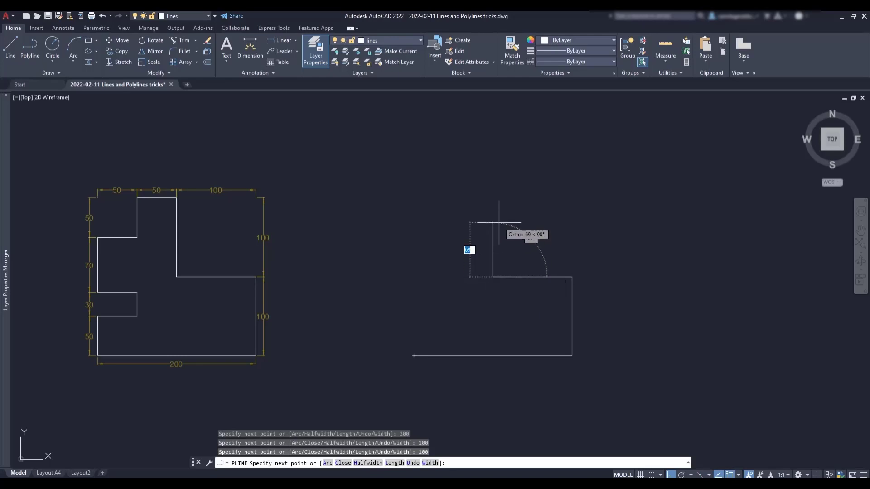
text(100)
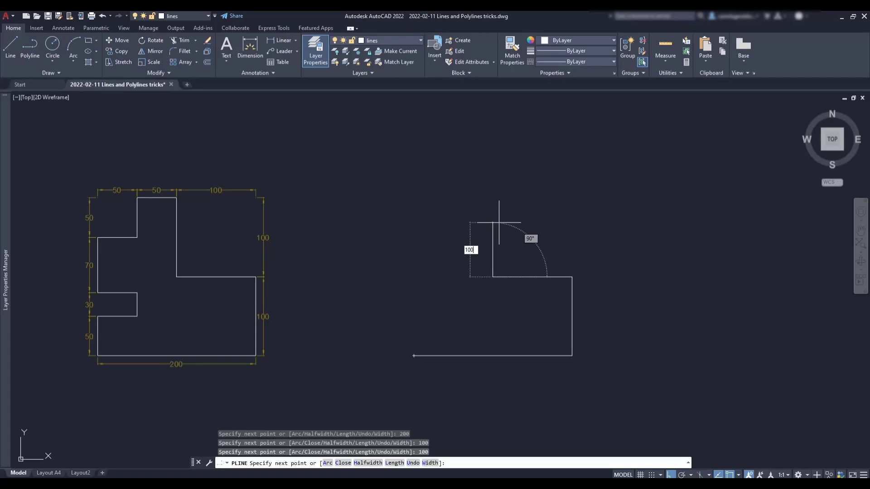
key(Return)
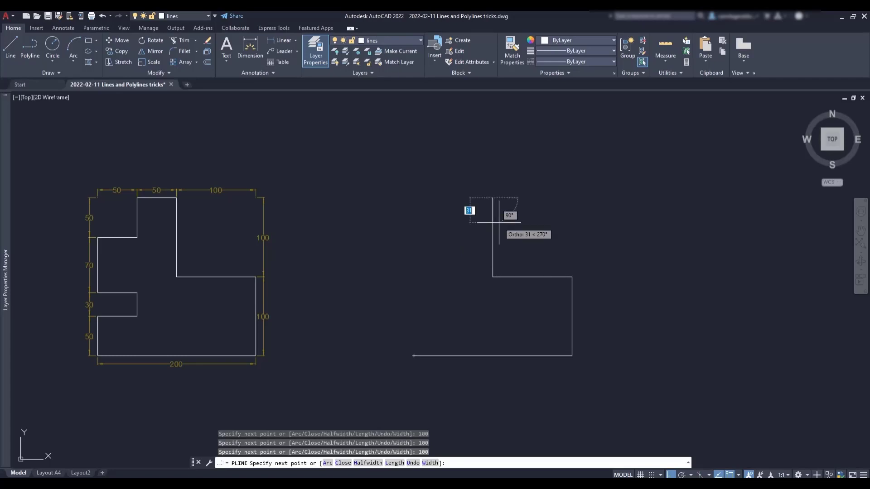
Continue the polyline with segments of 50 left, 50 down, 50 left and 70 down
text(50)
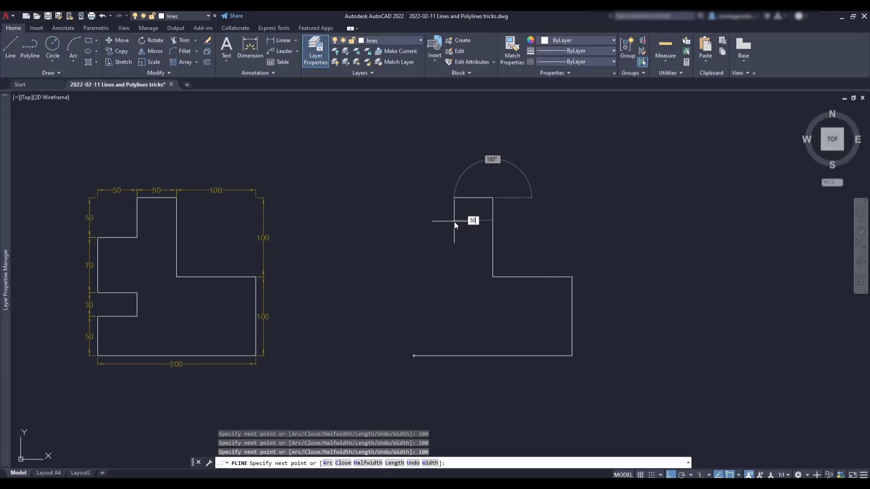
key(Return)
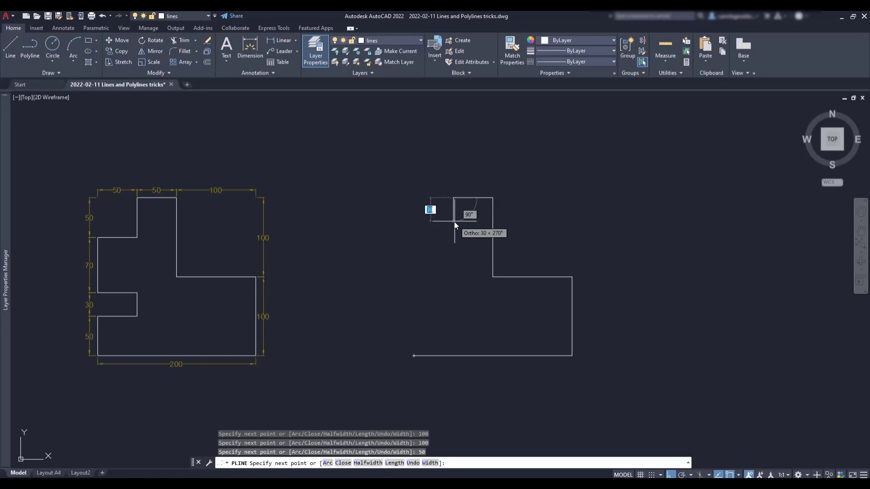
text(50)
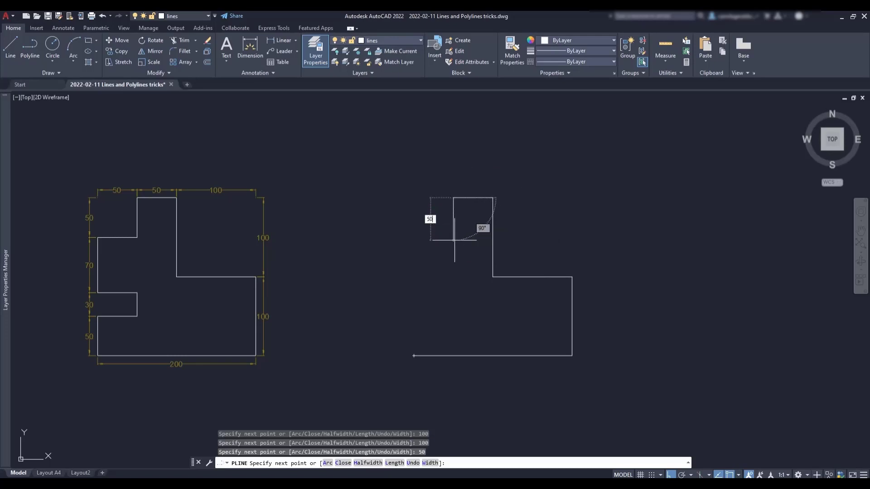
key(Return)
text(50)
key(Return)
text(70)
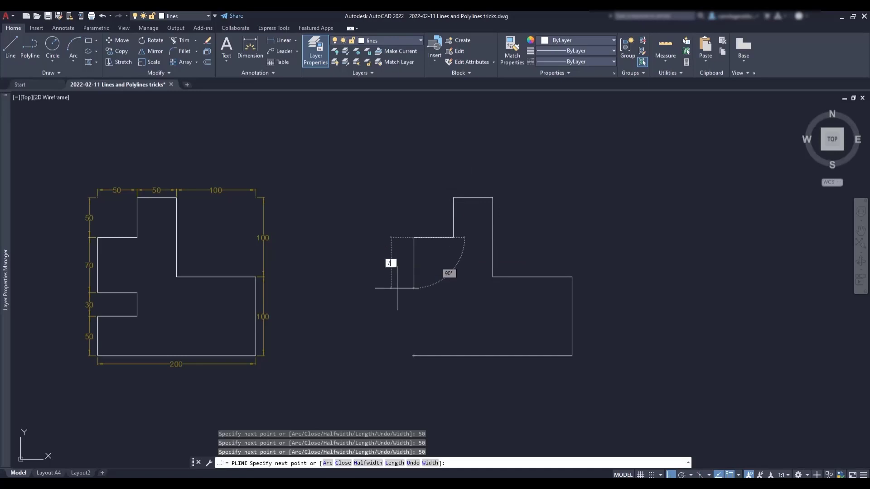
key(Return)
Draw the notch with segments of 50 right, 30 down and 50 left, and end the polyline at its start point without the Close option
text(50)
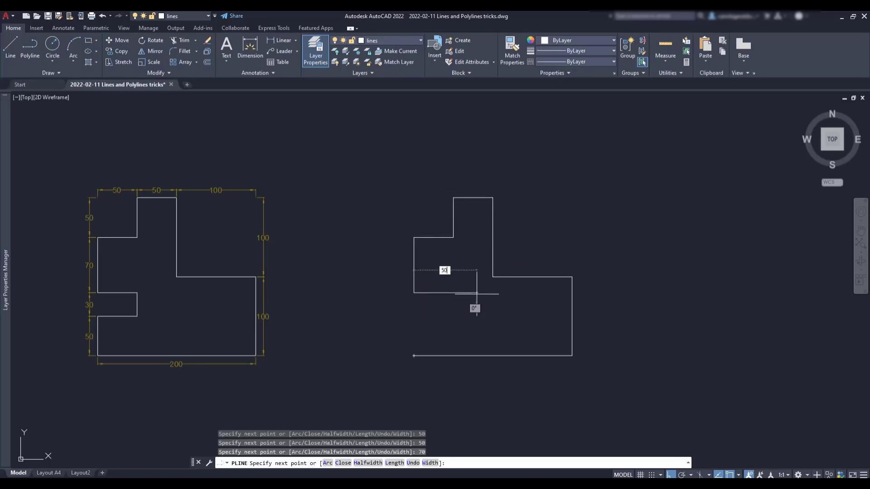
key(Return)
text(30)
key(Return)
text(50)
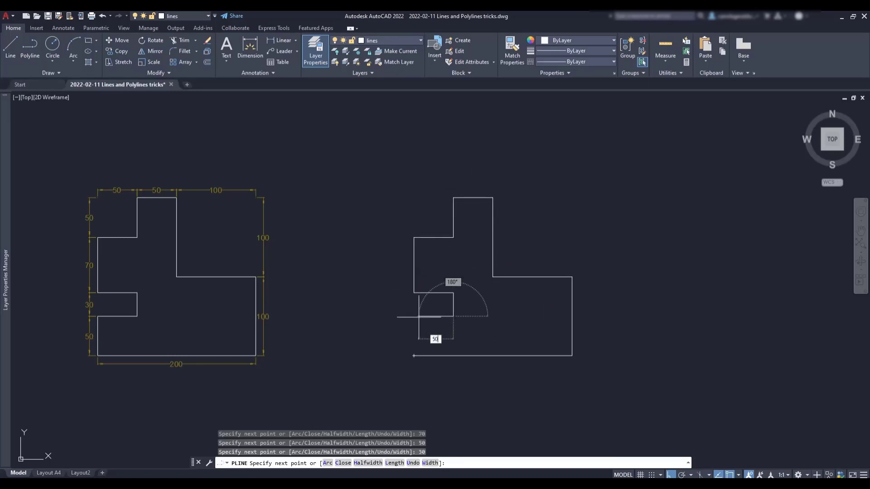
key(Return)
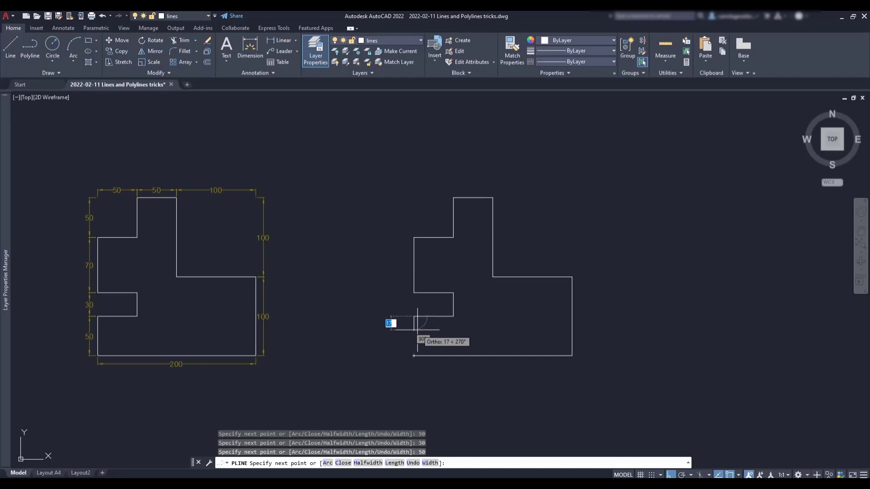
click(414, 356)
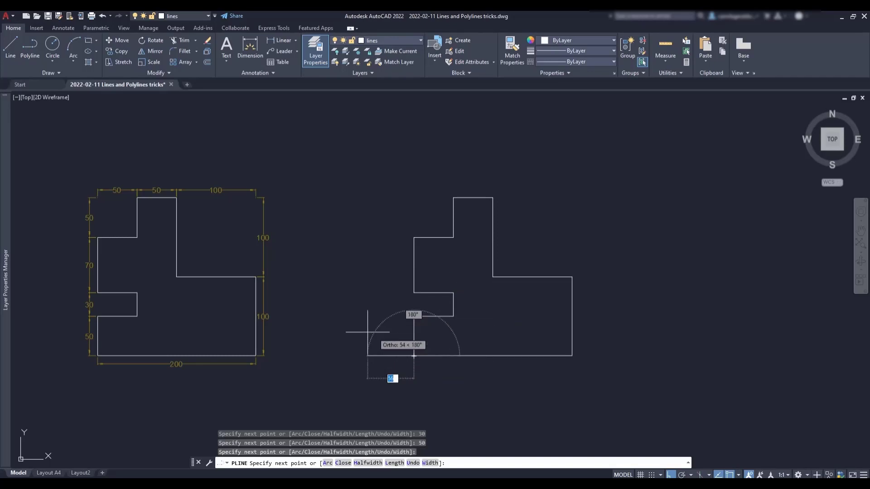
key(Escape)
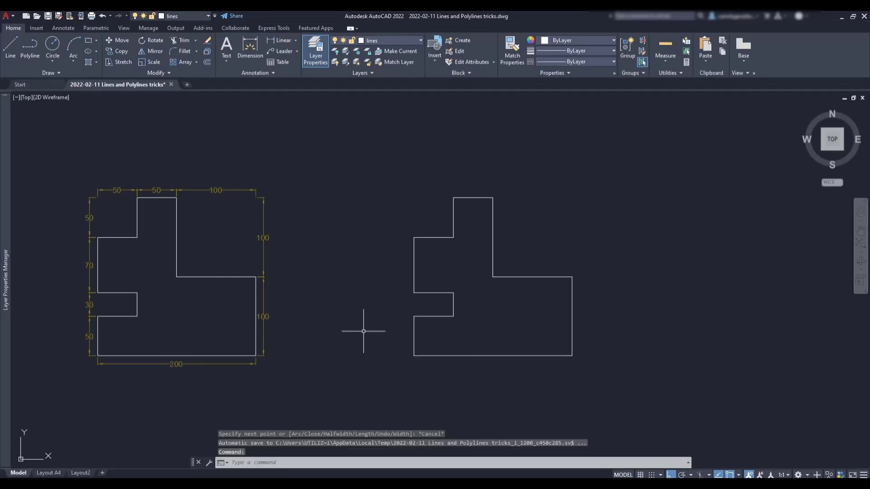
Select the new polyline and stretch its bottom edge downward from the edge's midpoint grip
click(440, 316)
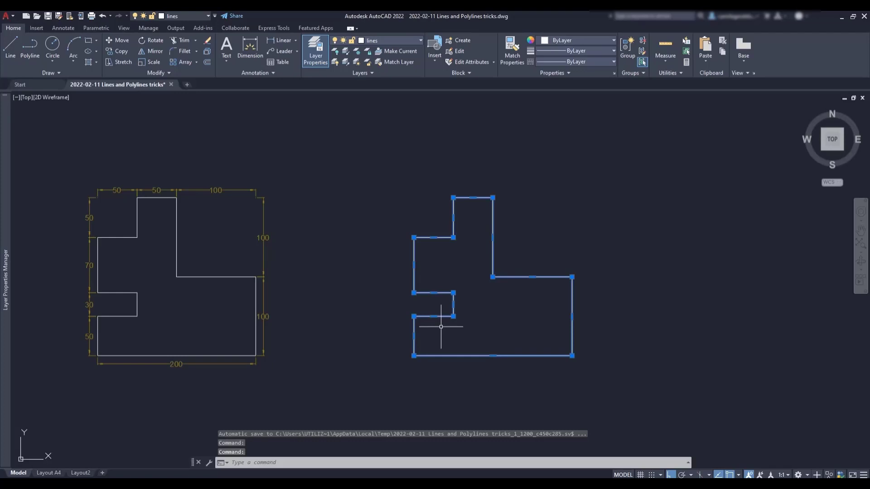
click(492, 356)
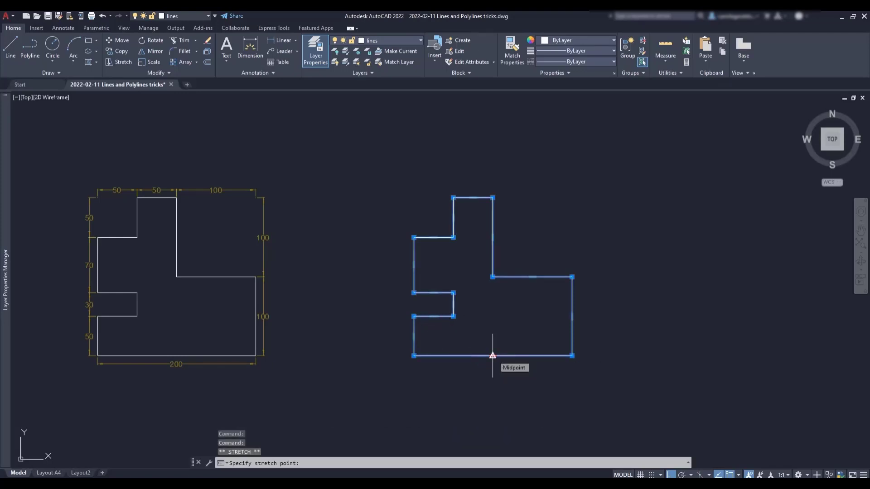
click(493, 382)
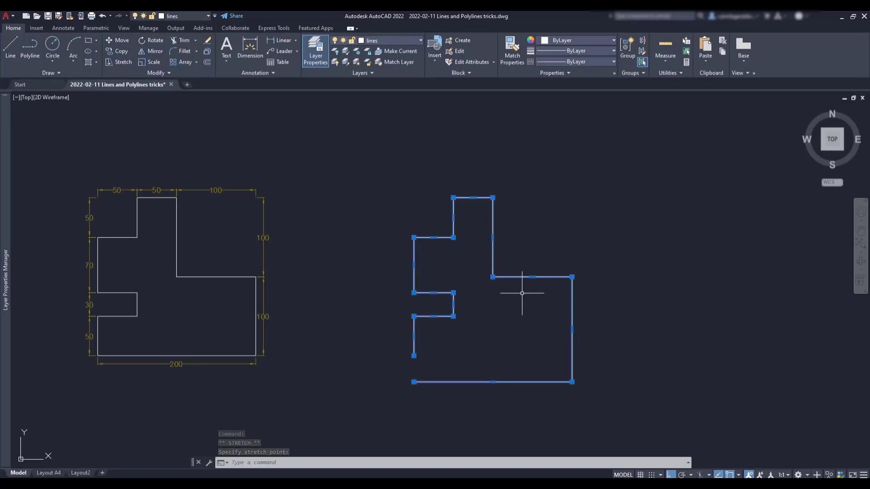
Stretch the polyline's right-hand step edge upward and its right edge outward, and raise their shared upper-right corner
click(532, 276)
click(533, 254)
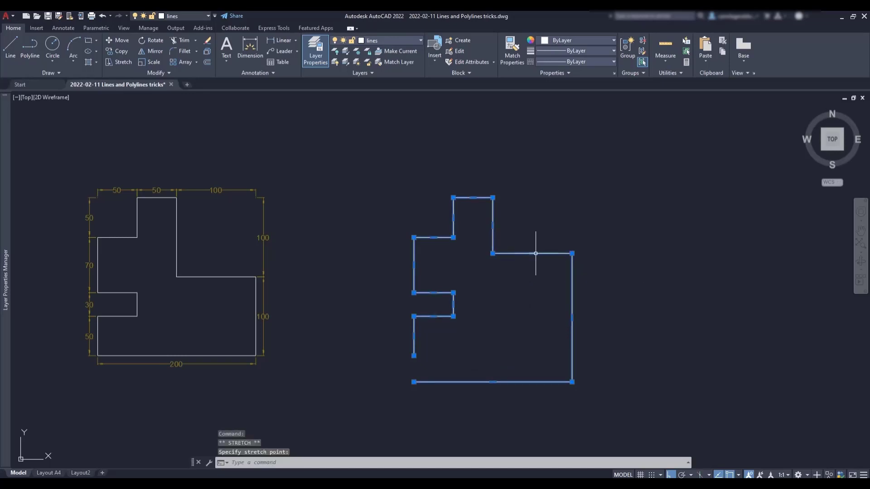
click(572, 318)
click(634, 318)
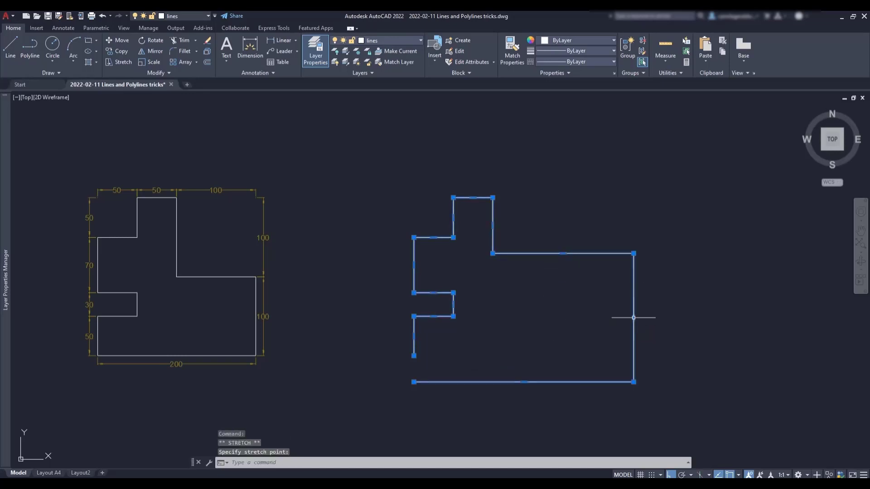
click(633, 253)
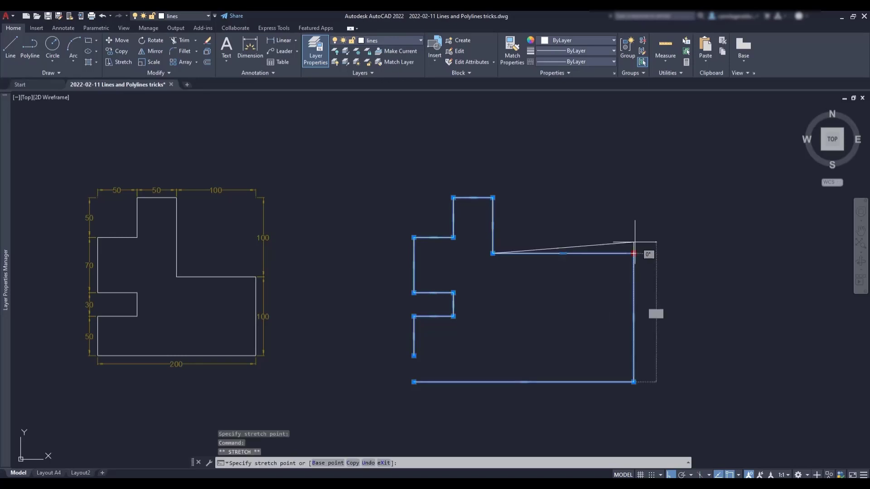
click(637, 214)
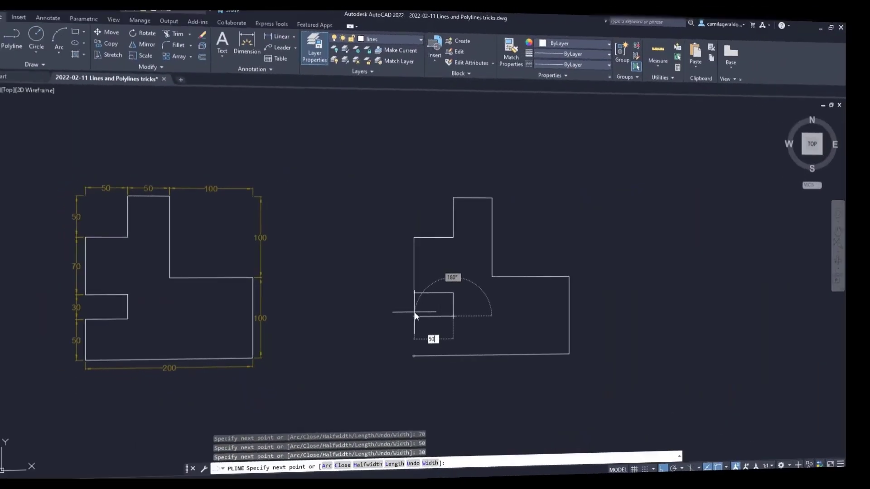
Finish the redrawn polyline's 50 segment to the left below the notch and close the shape with the Close option
key(Return)
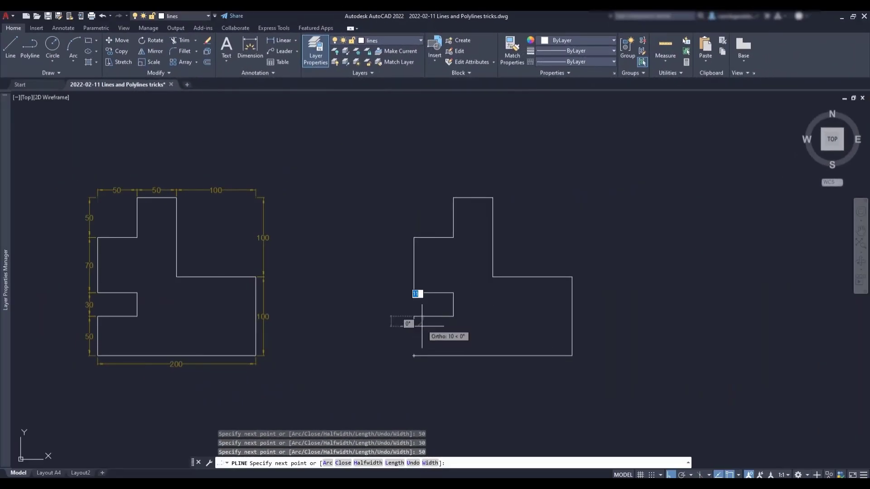
click(343, 463)
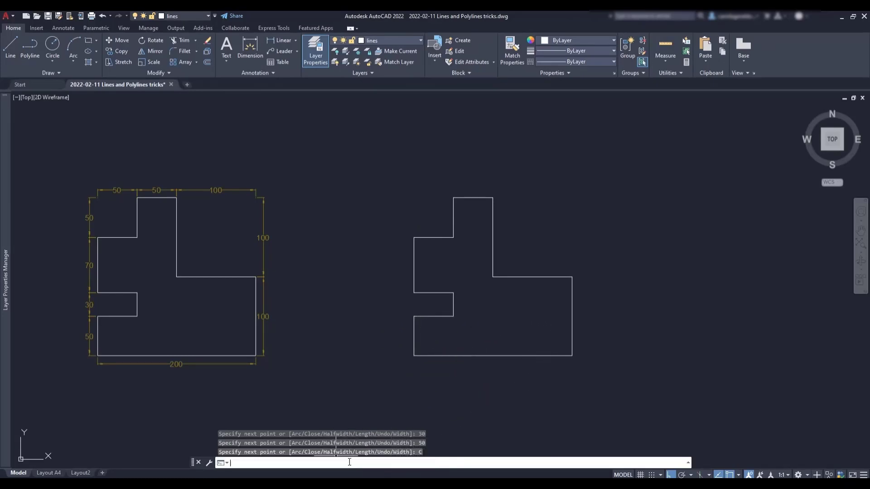
Select the closed polyline and stretch its bottom edge downward from the midpoint grip to test the closed corner
click(509, 356)
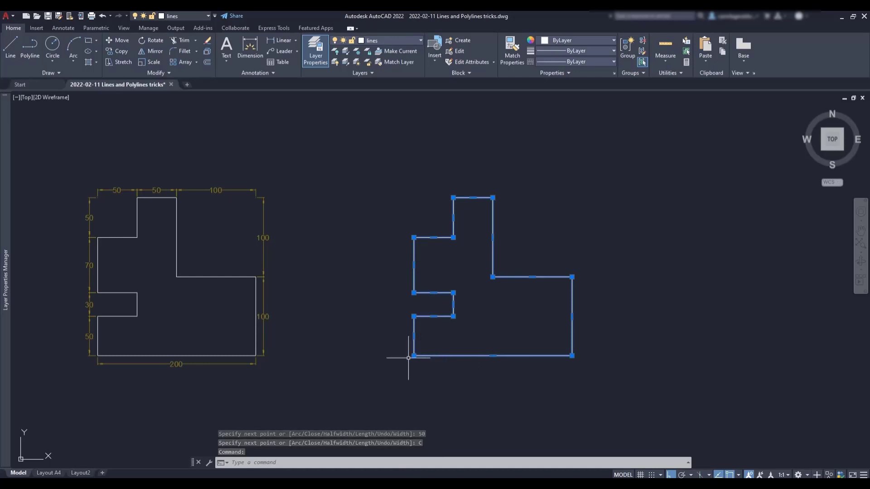
click(493, 356)
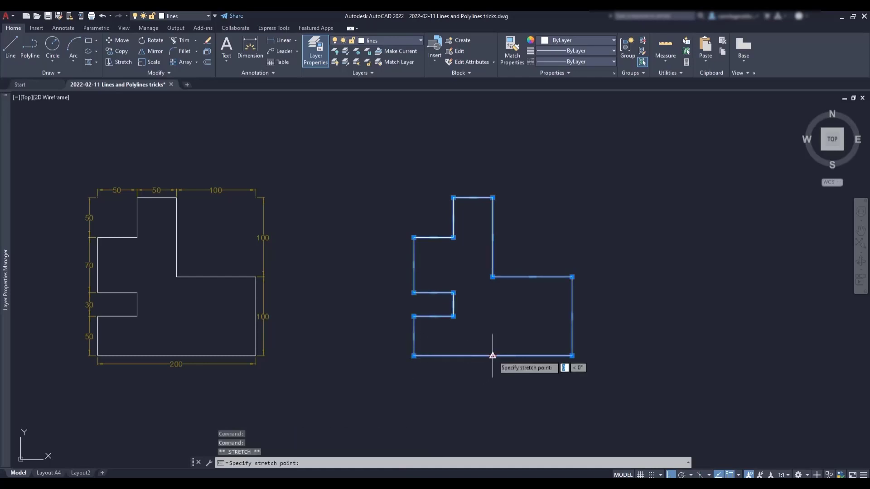
click(497, 383)
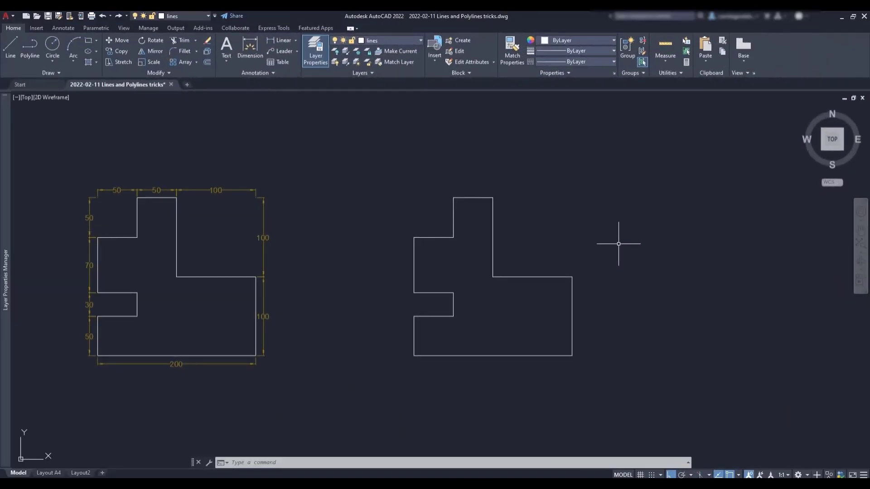
Open the closed polyline with the Open option of polyline editing
click(549, 277)
right_click(550, 276)
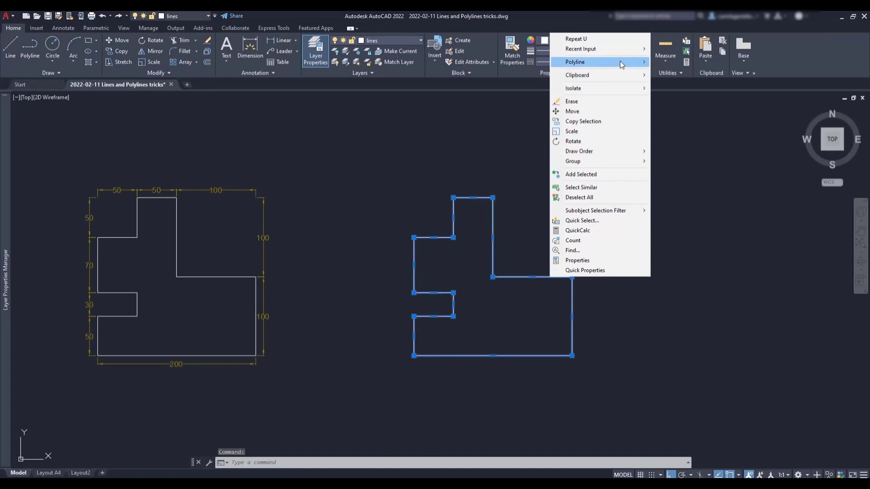
mouse_move(621, 65)
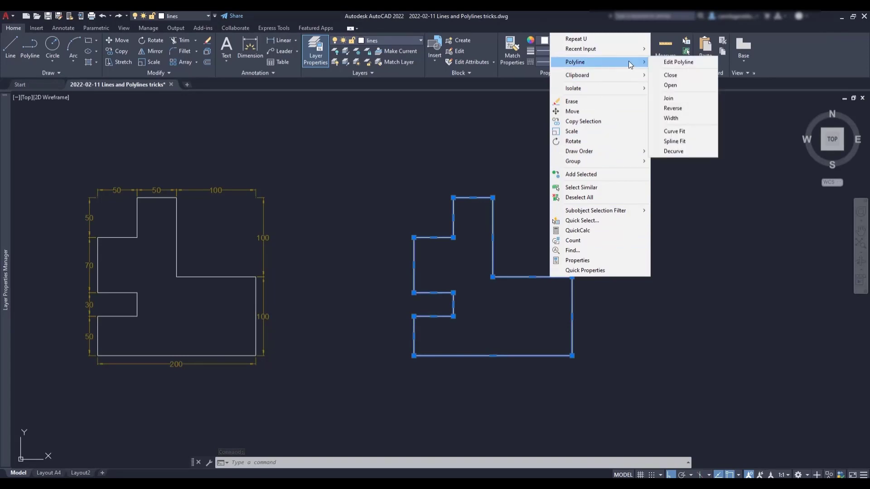
click(691, 84)
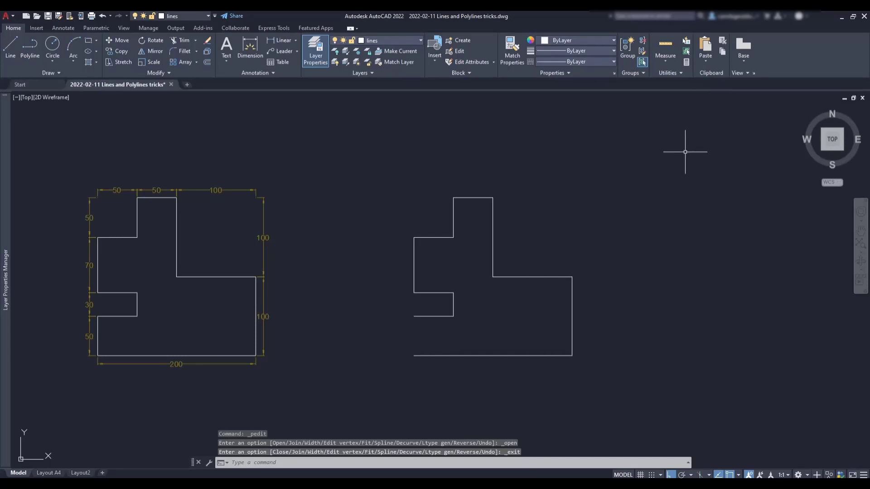
Close the opened polyline with the Close option of polyline editing and select it again
click(556, 277)
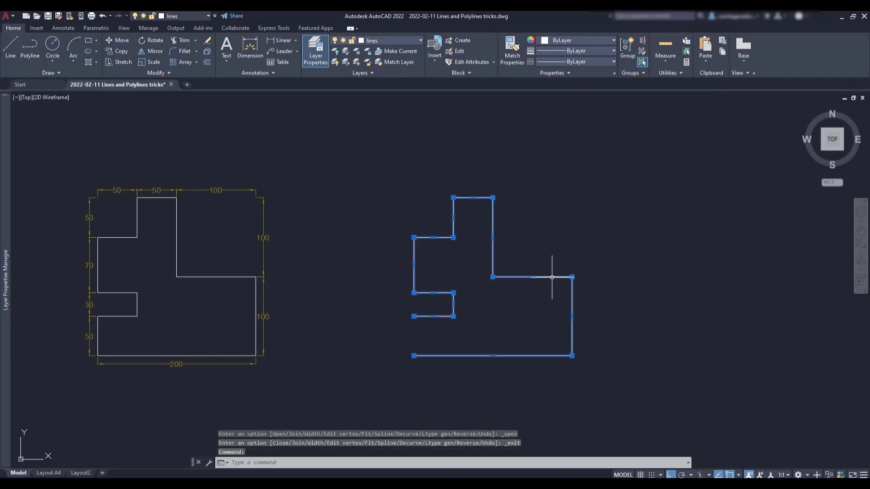
right_click(554, 277)
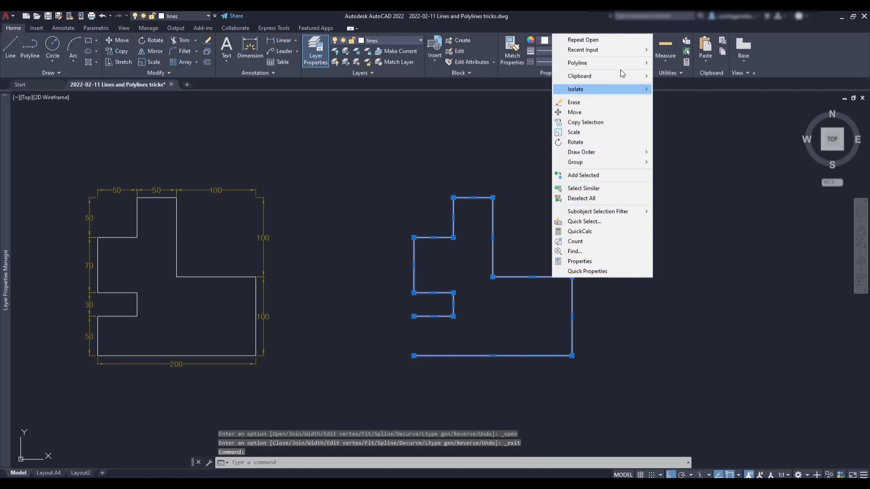
mouse_move(624, 62)
click(686, 76)
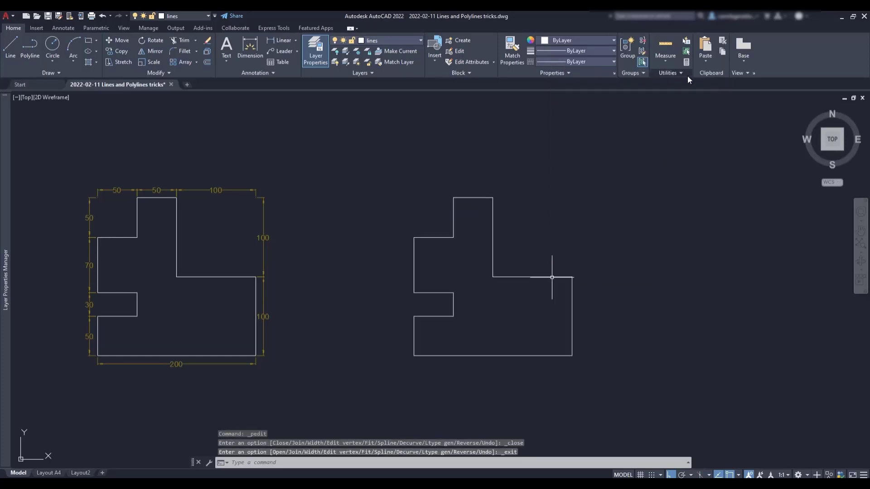
click(556, 275)
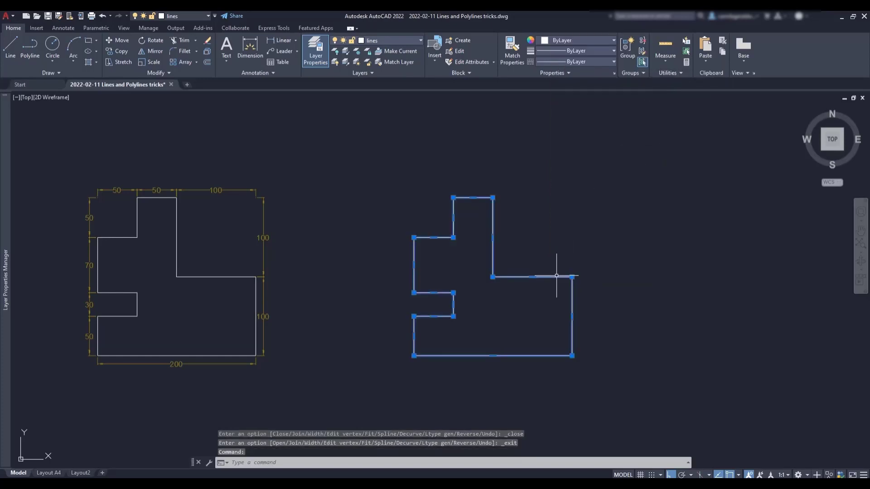
Try smoothing the closed polyline with the Curve Fit option of polyline editing
right_click(556, 276)
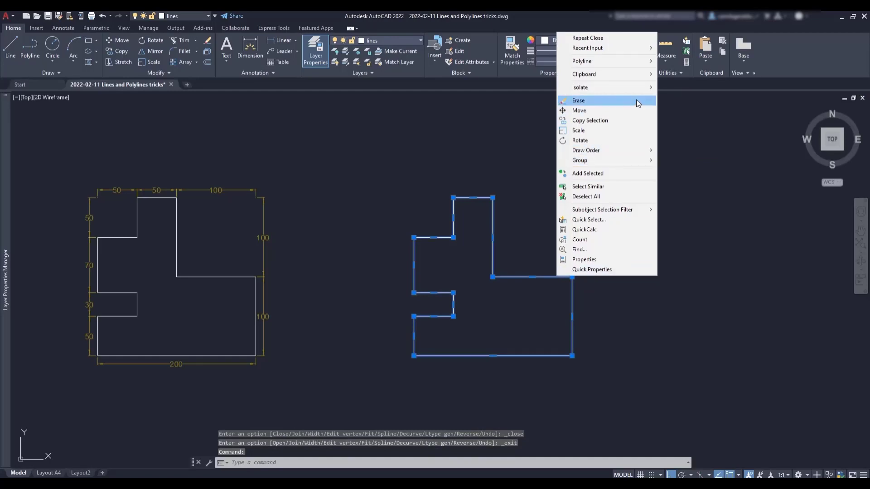
mouse_move(638, 67)
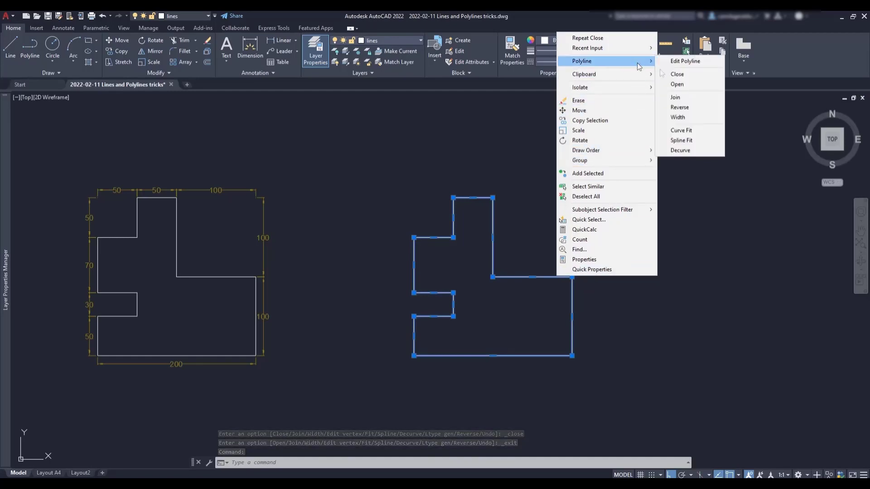
click(701, 131)
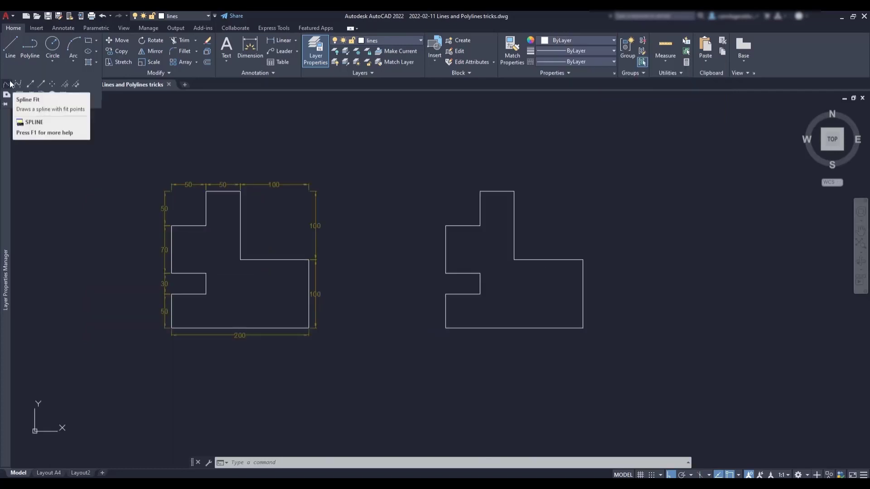
Draw a closed fit-point spline through every corner of the undimensioned polyline, starting at its bottom-left corner and finishing with the Close option
click(10, 83)
click(446, 328)
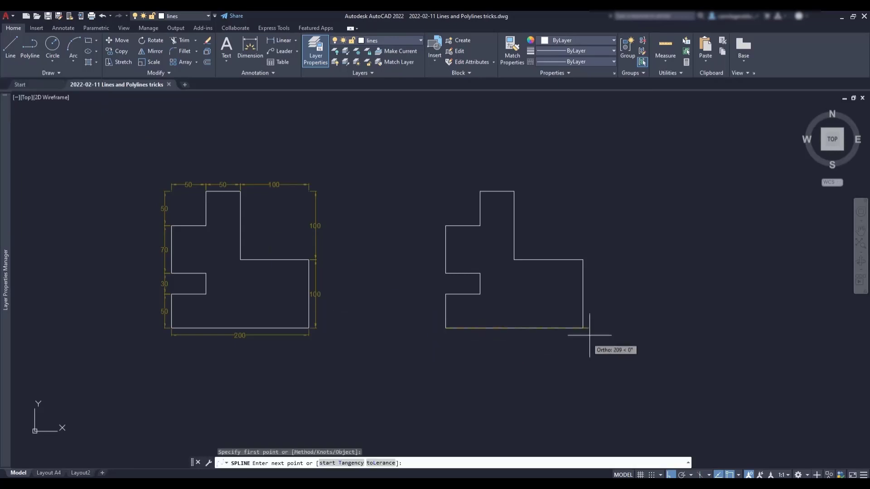
click(583, 328)
click(583, 259)
click(514, 259)
click(514, 191)
click(479, 192)
click(480, 226)
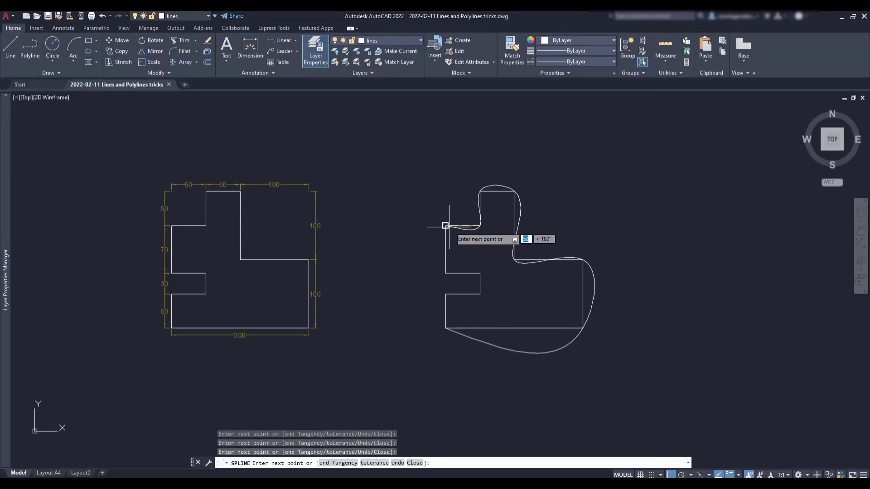
click(446, 226)
click(445, 274)
click(479, 274)
click(480, 294)
click(446, 294)
text(C)
key(Return)
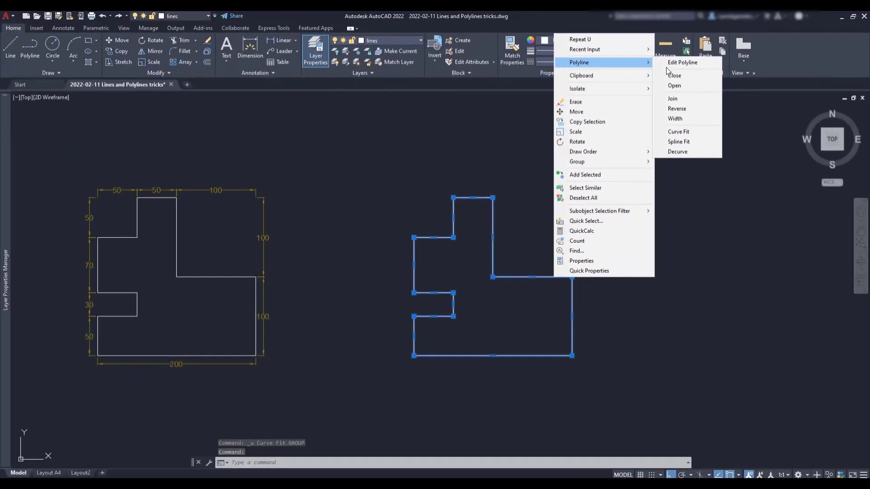
Try smoothing the closed polyline with the Spline Fit option of polyline editing
click(699, 137)
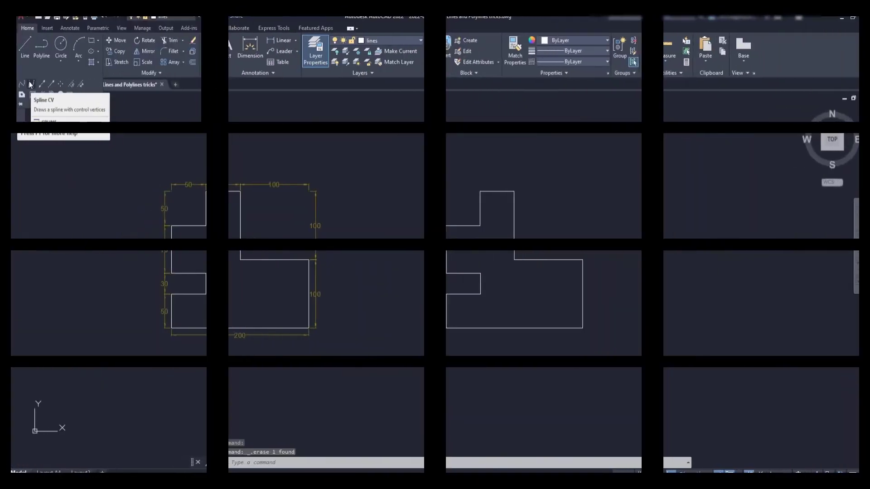
Draw a closed control-vertex spline over every corner of the undimensioned polyline, starting at its bottom-left corner, and erase that spline
click(16, 84)
click(445, 328)
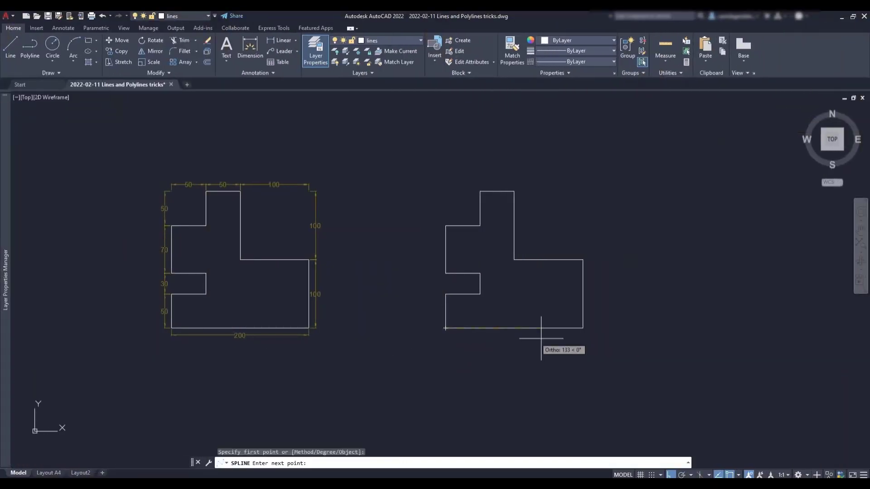
click(583, 328)
click(583, 259)
click(514, 260)
click(514, 191)
click(480, 191)
click(480, 225)
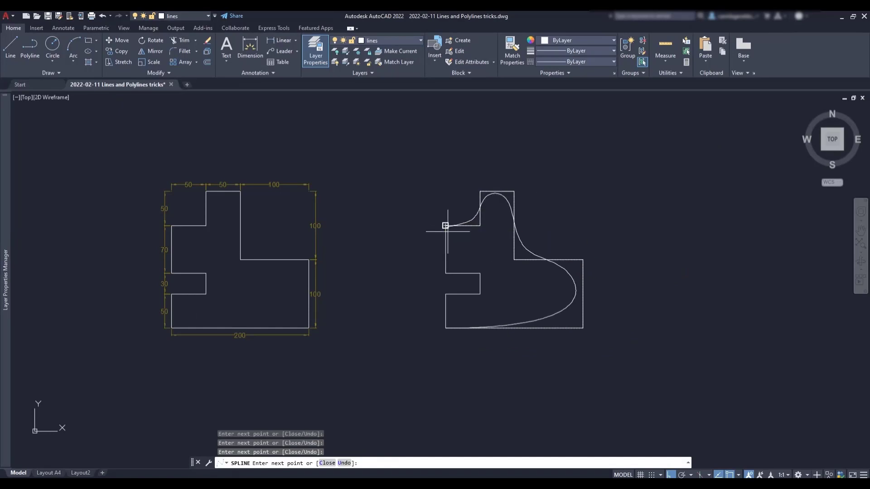
click(445, 225)
click(446, 273)
click(480, 273)
click(479, 294)
click(445, 294)
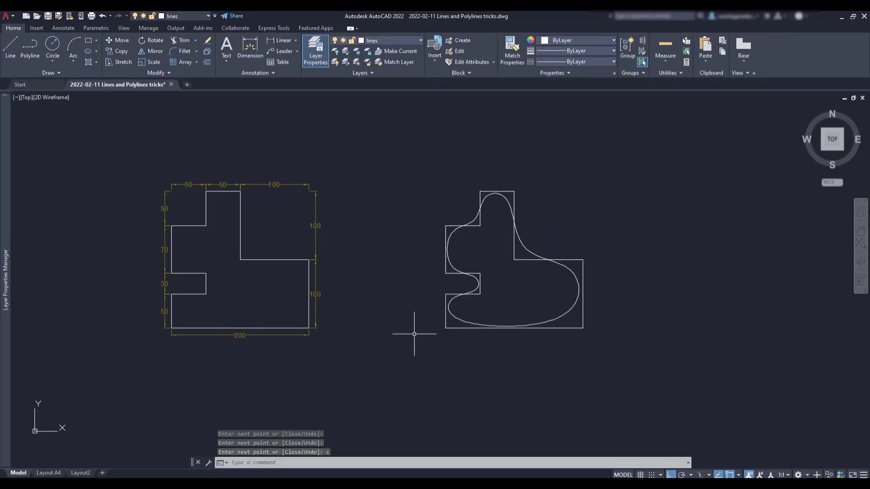
text(c)
key(Return)
click(526, 249)
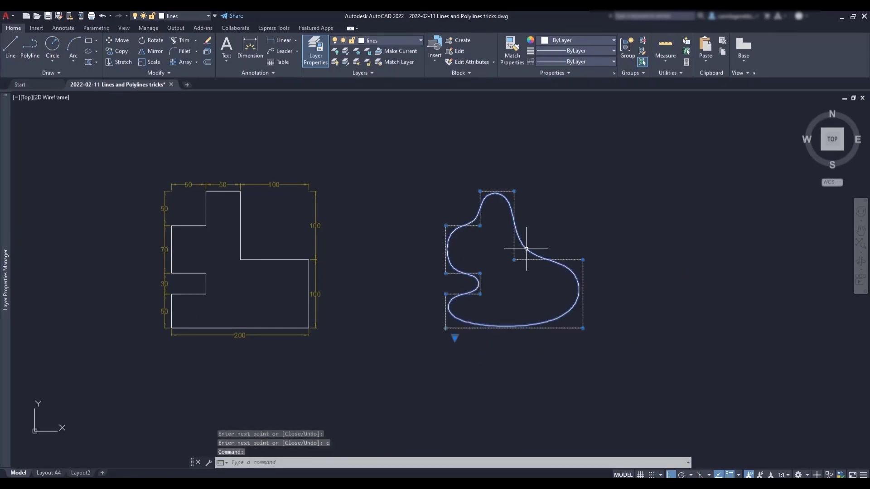
key(Delete)
Set the width of all segments of the undimensioned polyline to 10 with the Width option of polyline editing
click(481, 209)
right_click(485, 209)
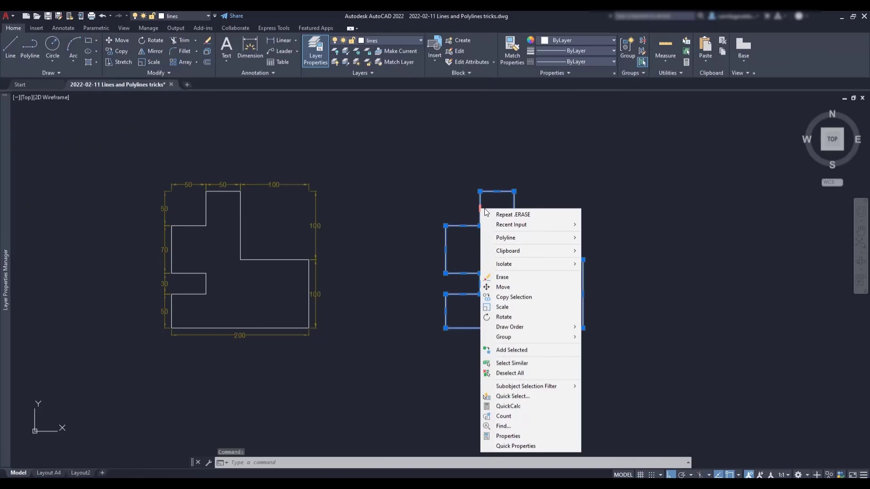
mouse_move(549, 239)
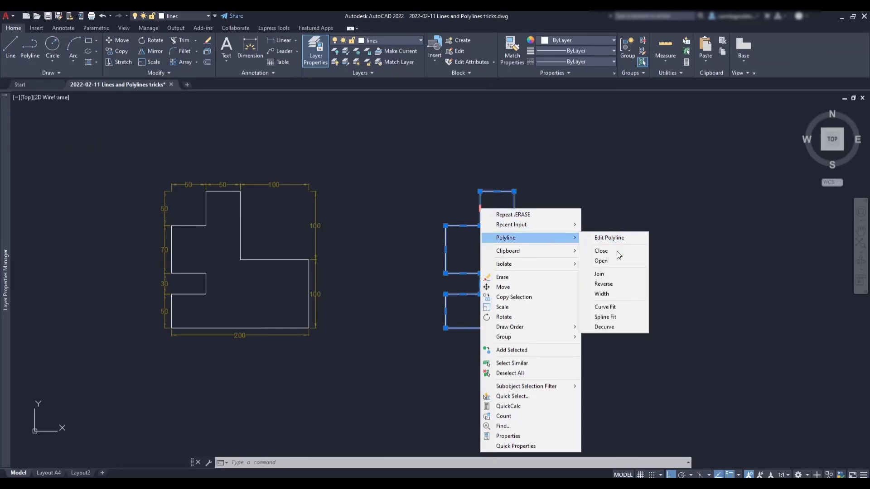
click(630, 294)
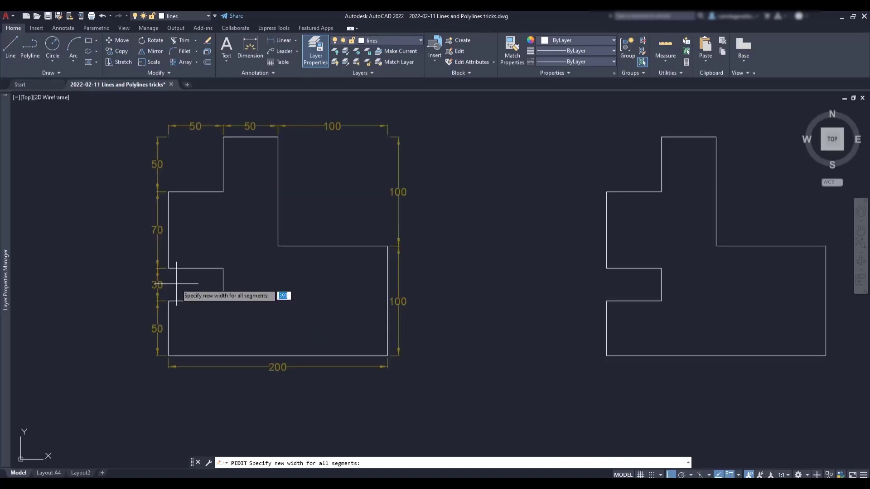
scroll(180, 283, up, 4)
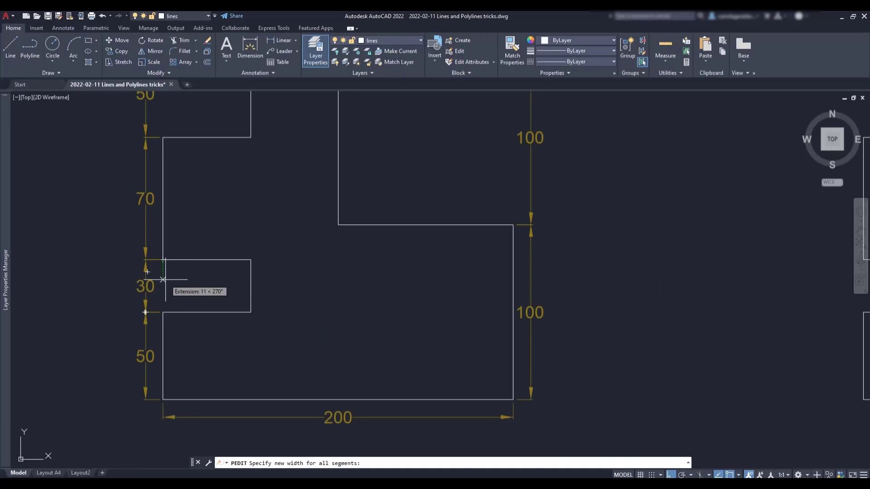
text(10)
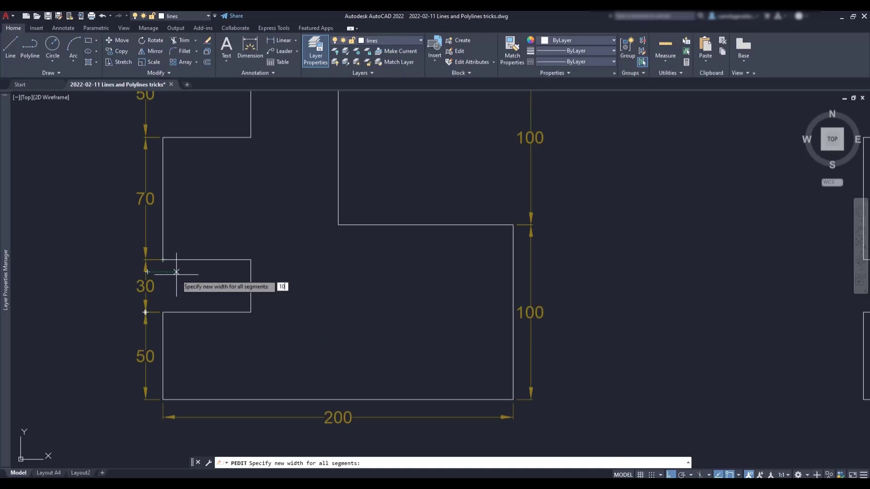
key(Return)
key(Return)
scroll(176, 275, down, 2)
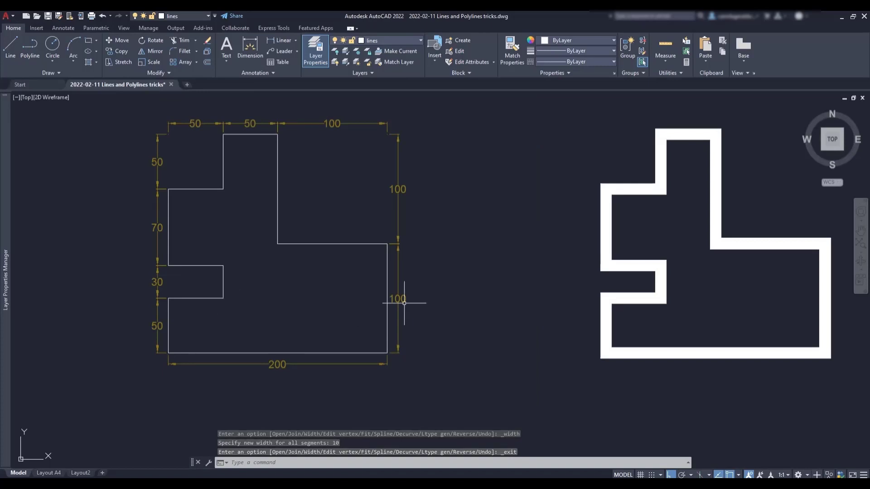
Set the width of all segments of the thick polyline to 0
middle_drag(645, 246, 548, 263)
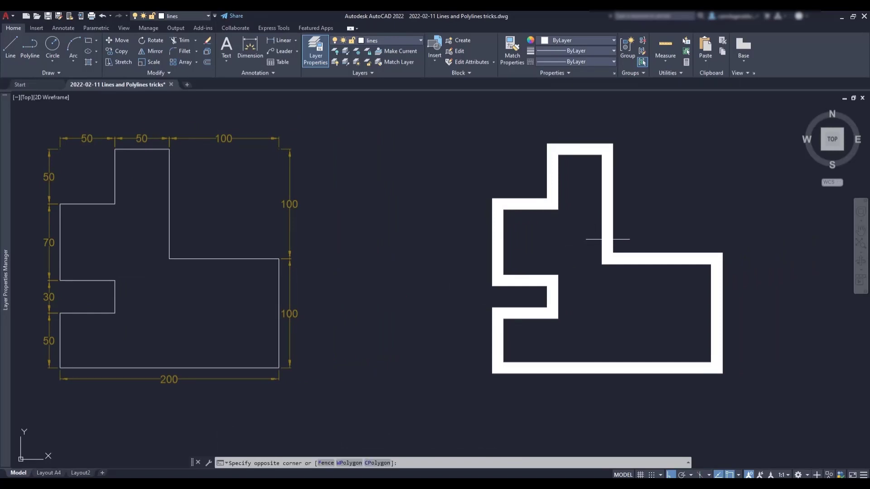
click(601, 239)
click(576, 228)
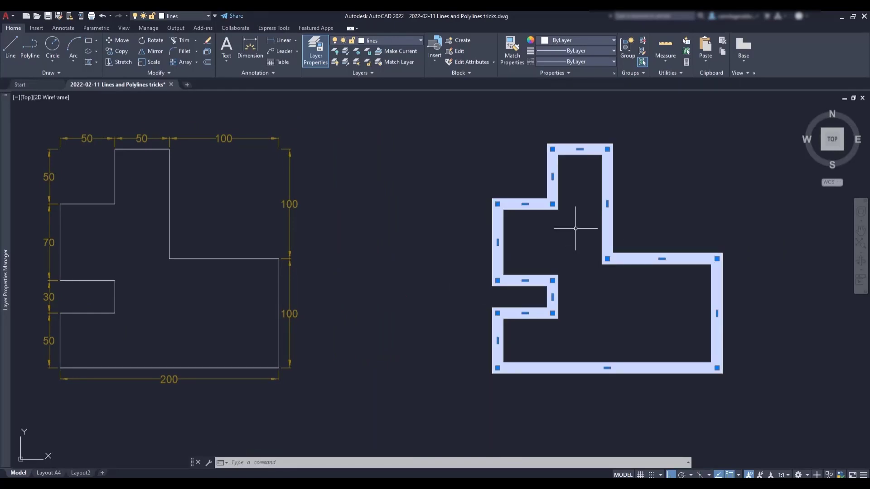
right_click(607, 203)
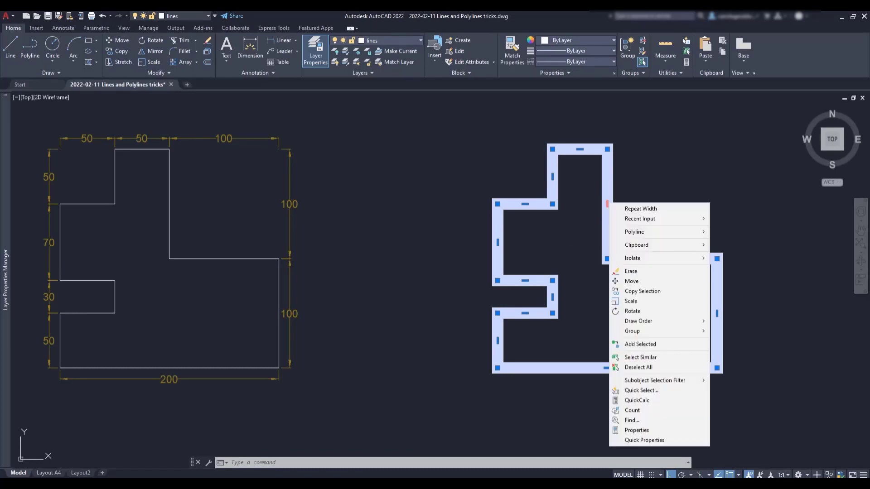
mouse_move(667, 231)
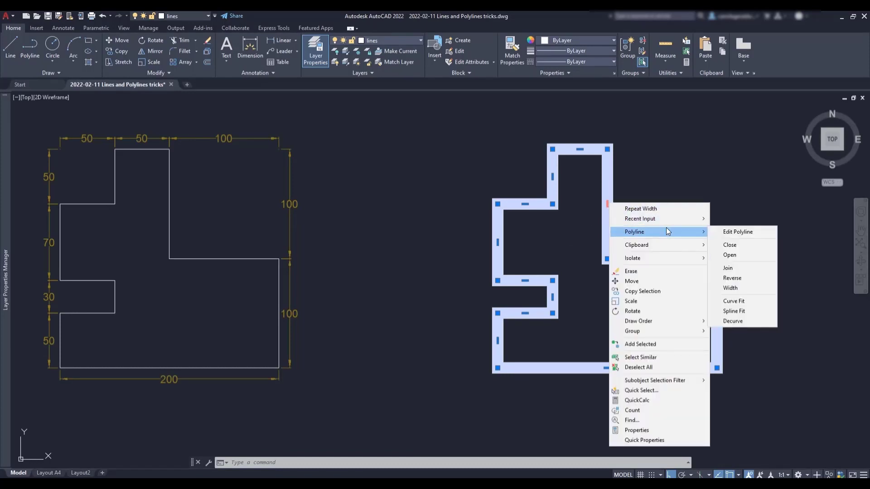
click(732, 288)
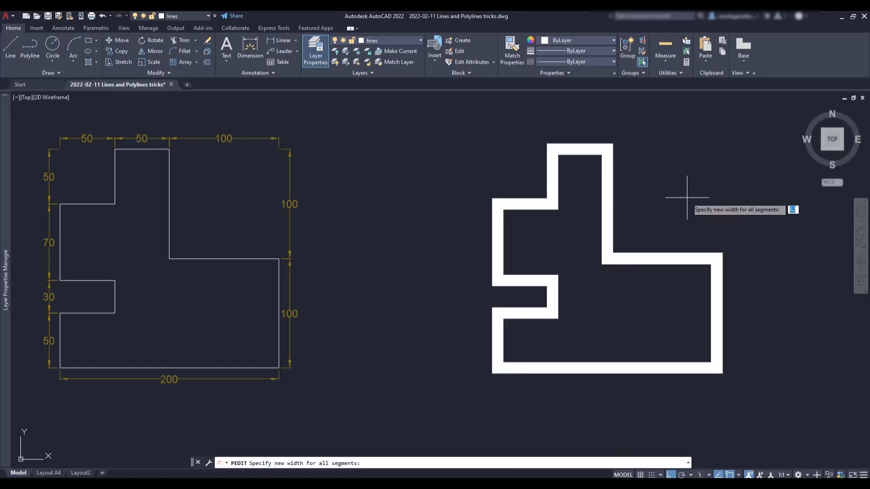
text(0)
key(Return)
key(Return)
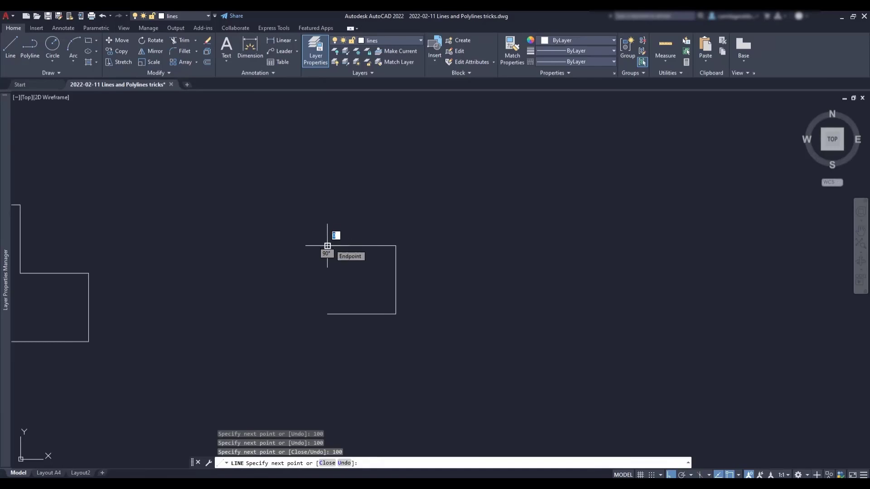
Complete the square of 100-unit lines with the Close option and check the object type of its sides
text(c)
key(Return)
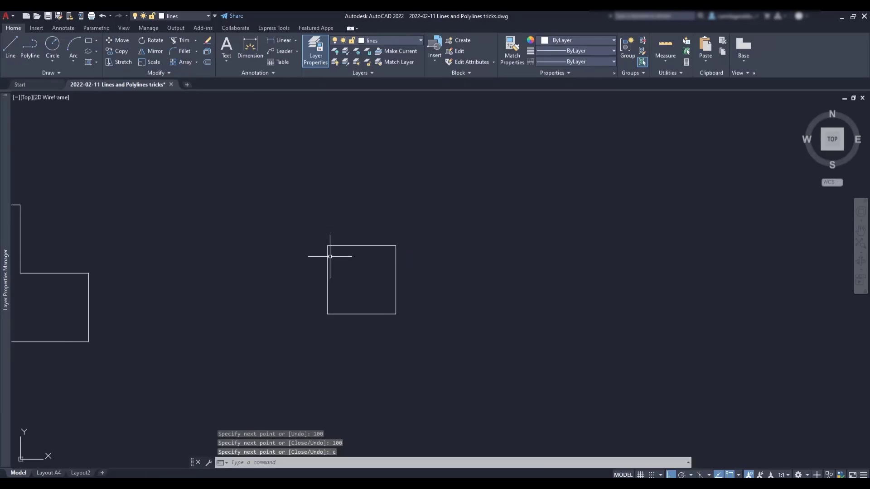
mouse_move(326, 257)
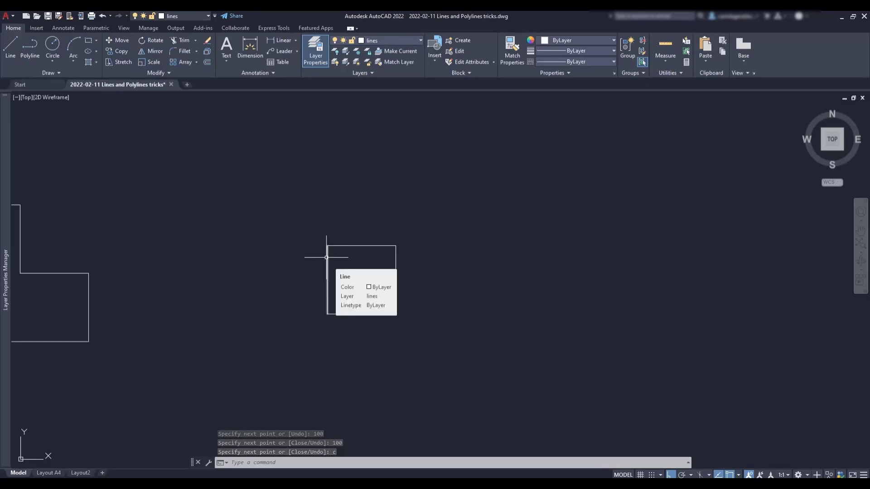
mouse_move(356, 245)
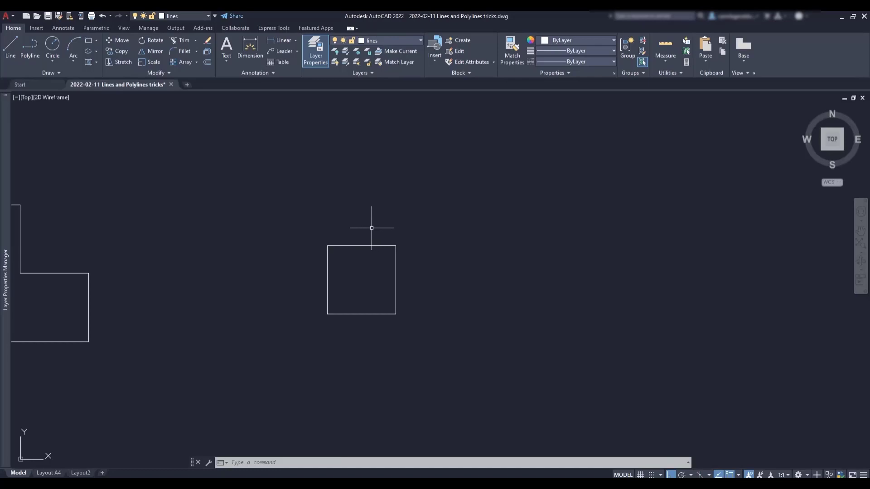
Join the square's four separate lines into a single polyline with the Join command
click(169, 73)
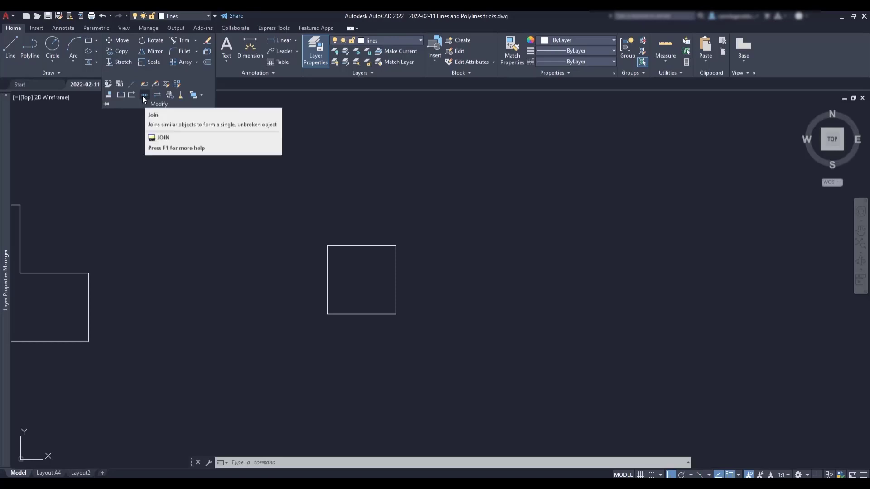
click(143, 96)
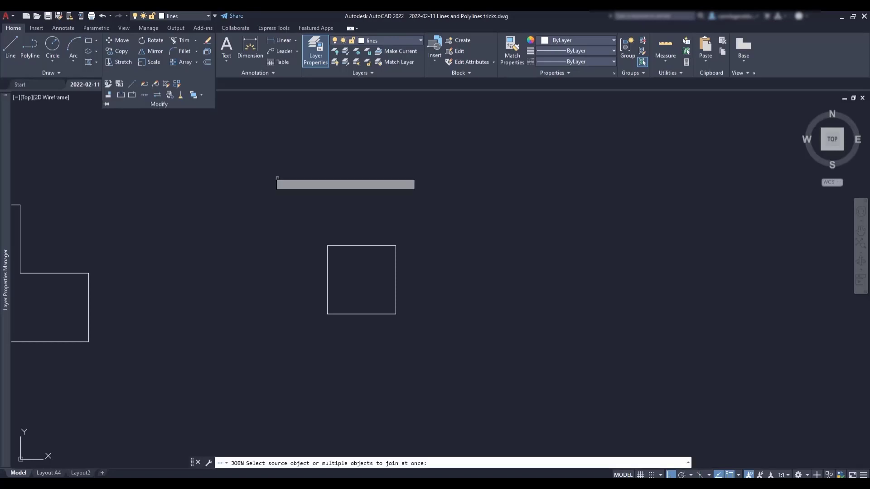
click(407, 340)
click(262, 230)
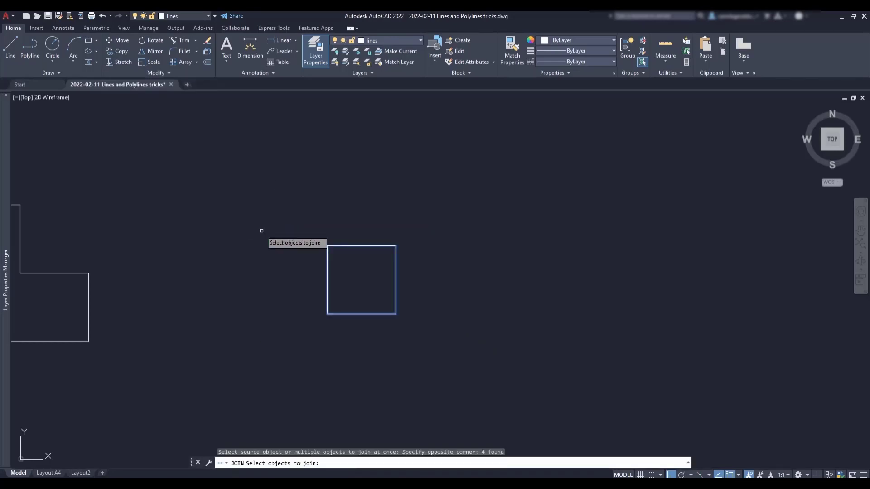
key(Return)
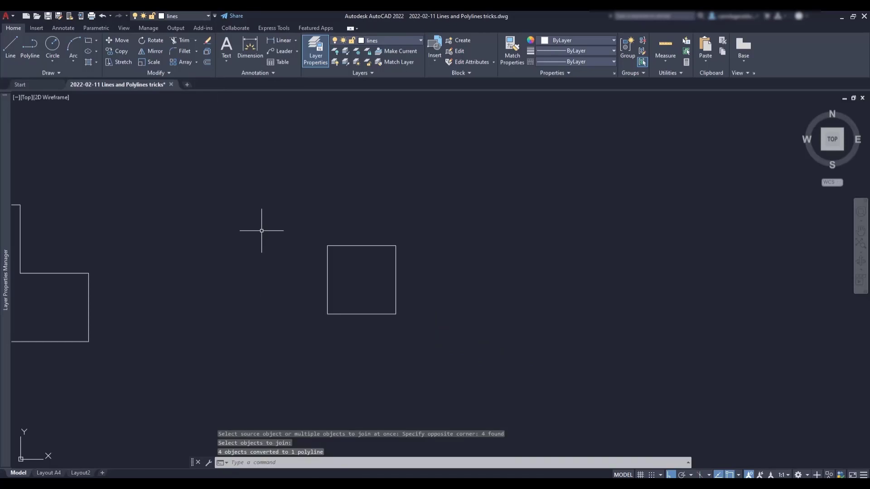
Select the joined square, stretch its bottom edge downward from the midpoint grip and pick the right edge's midpoint grip
click(327, 273)
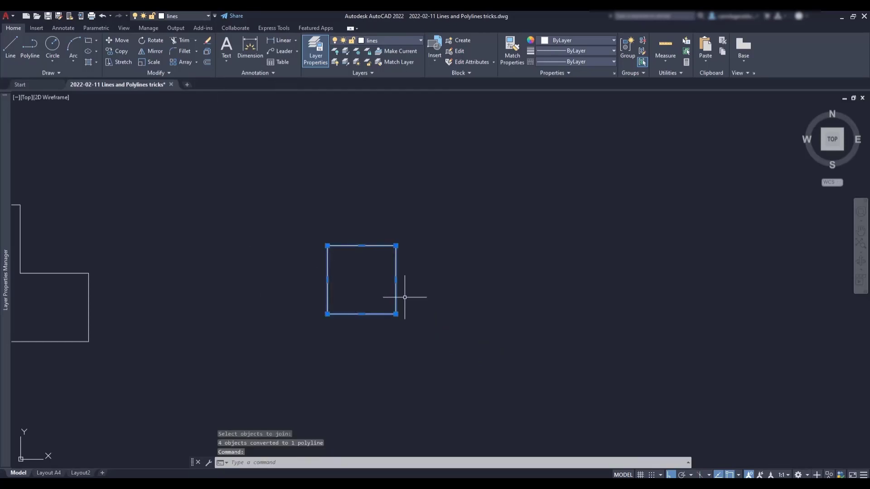
click(361, 314)
click(361, 333)
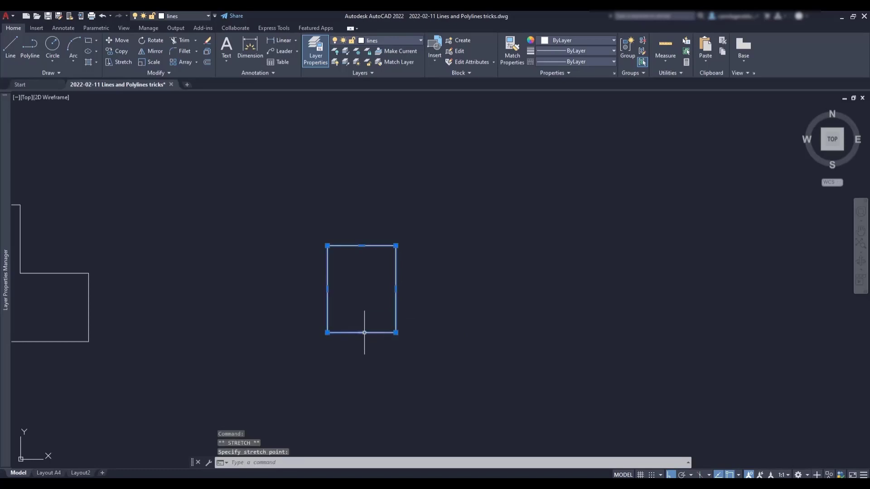
click(396, 290)
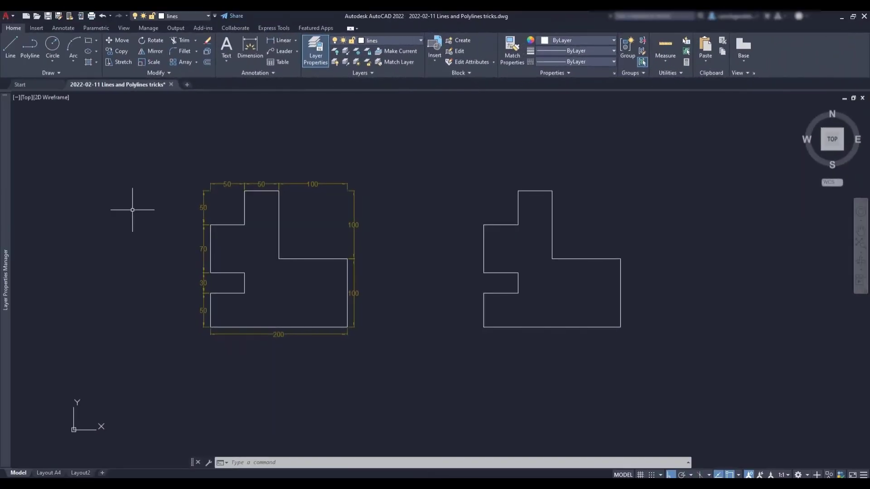
Create a new layer named "dash lines" and set its color to index color 140
mouse_move(10, 229)
right_click(100, 189)
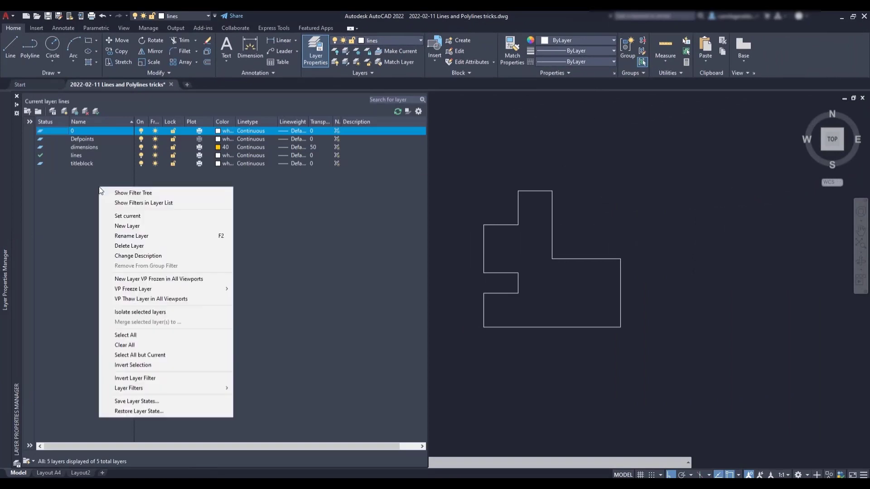
click(127, 227)
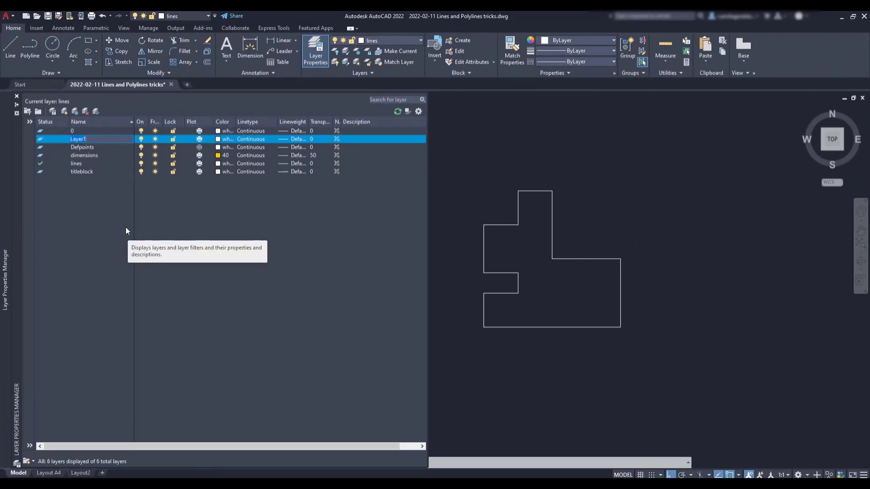
text(dash lines)
key(Return)
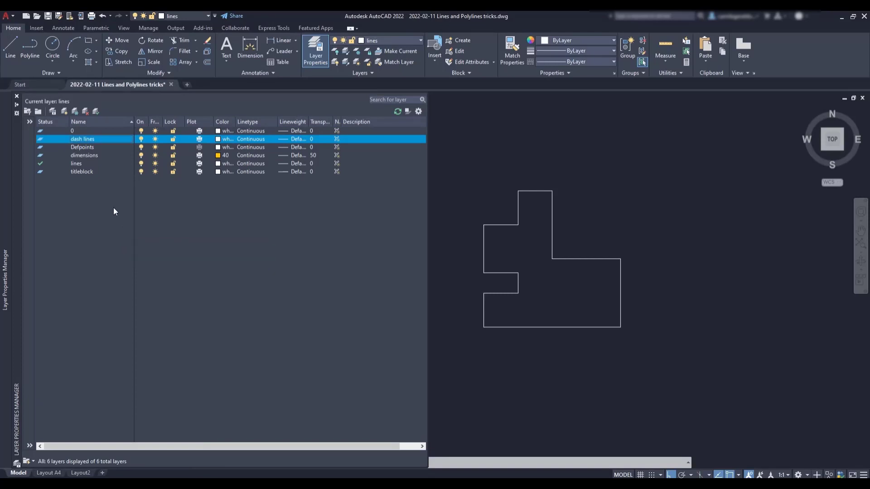
click(217, 139)
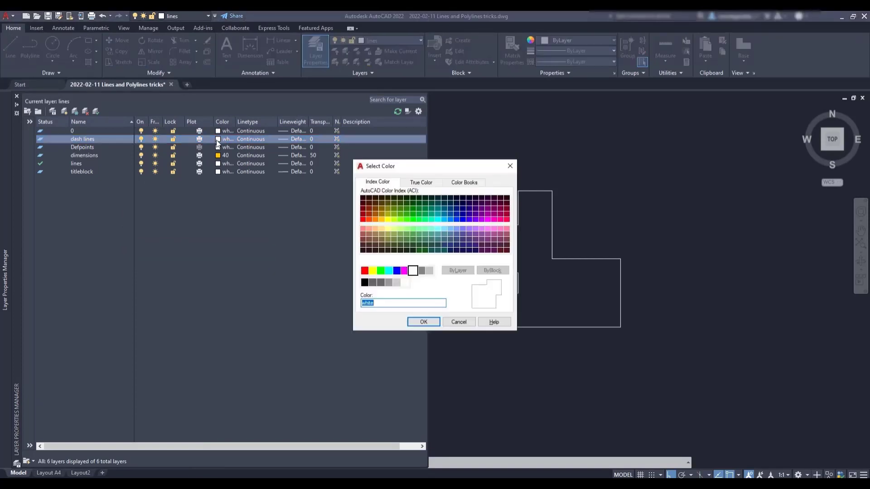
click(444, 220)
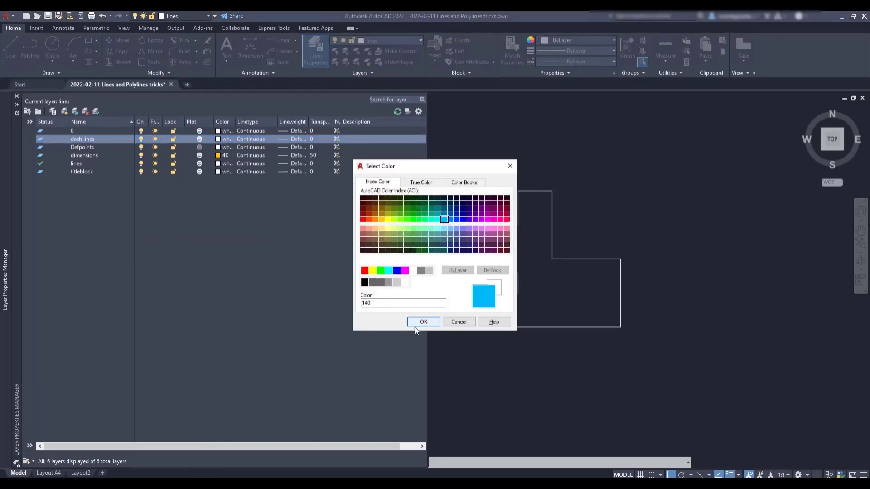
click(423, 322)
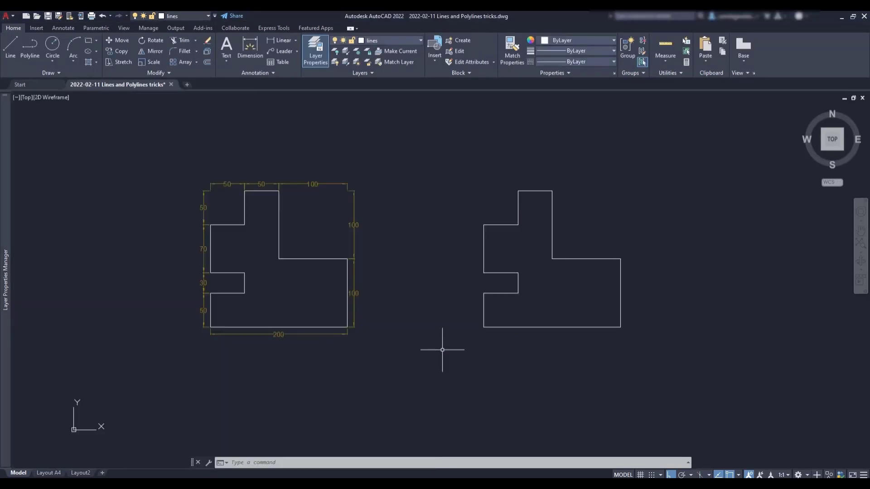
Select the whole undimensioned outline with a crossing window and move it to the dash lines layer
click(677, 377)
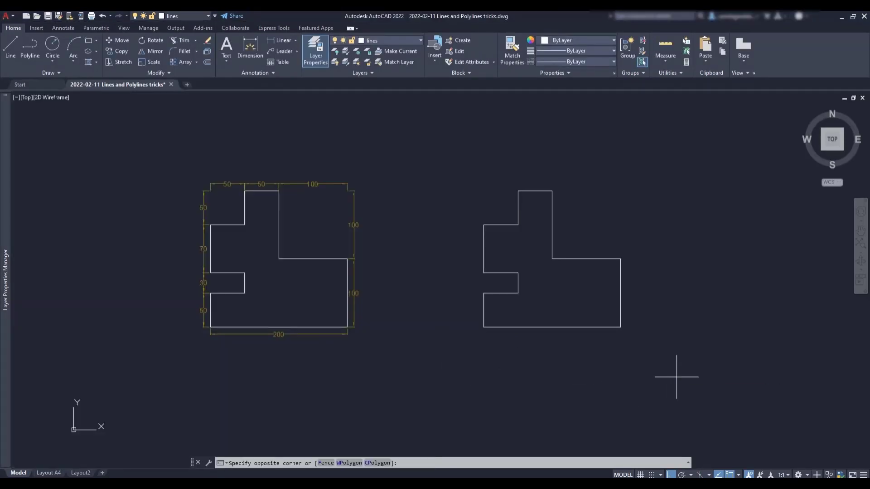
click(534, 233)
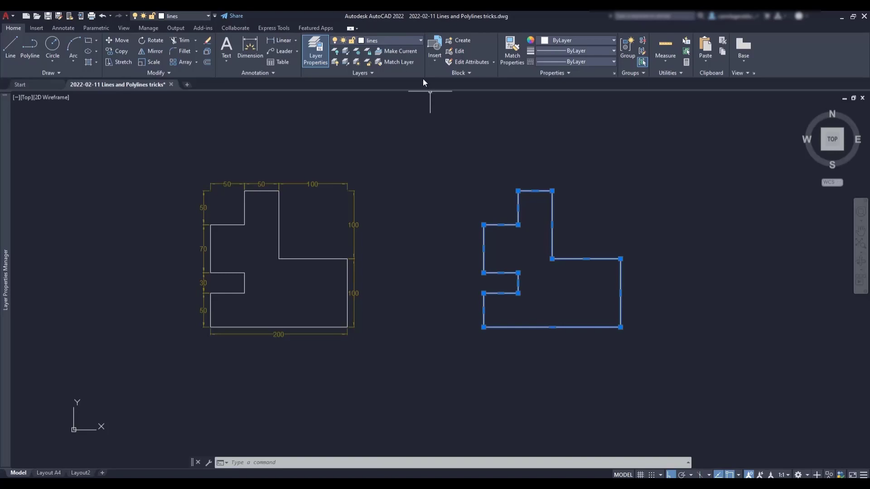
click(408, 41)
click(392, 65)
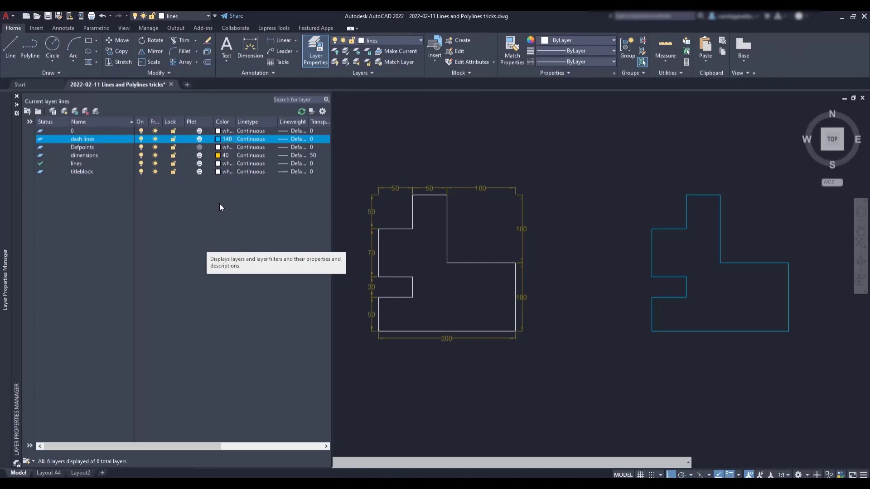
Open the linetype selection for the dash lines layer and bring up the list of linetypes available for loading
click(260, 142)
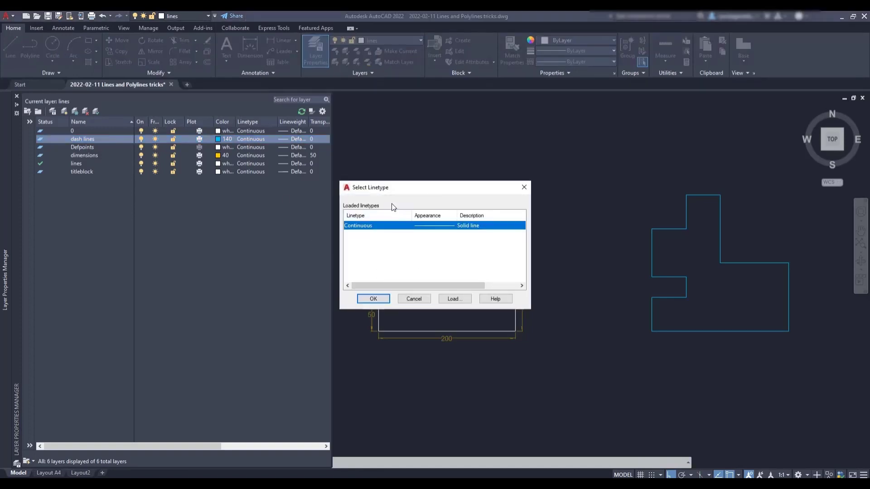
click(450, 299)
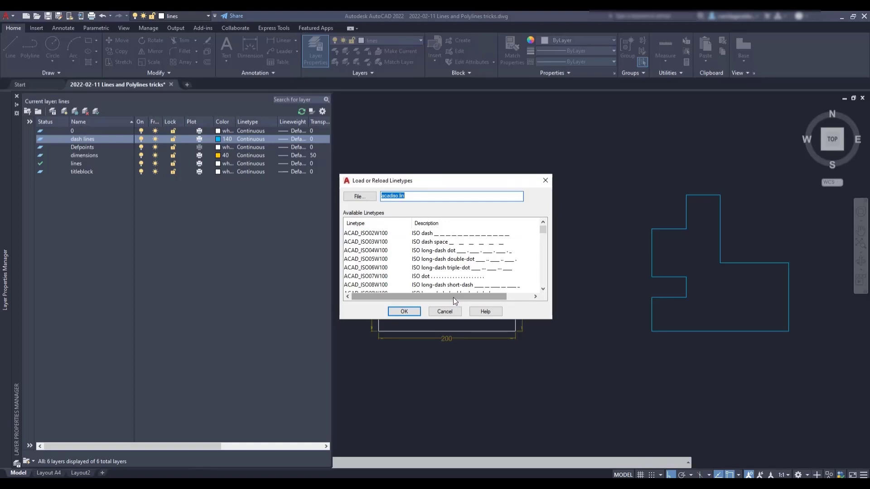
Load the ACAD_ISO03W100 linetype and assign it to the dash lines layer
click(430, 242)
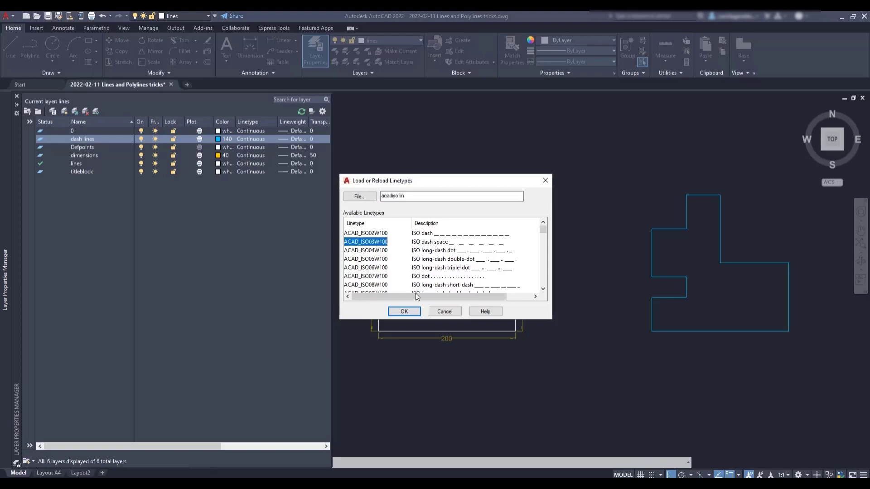
click(404, 312)
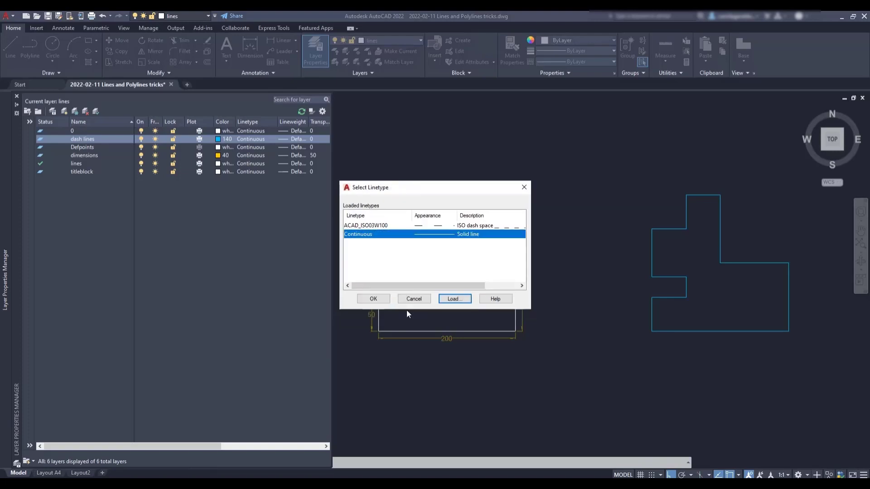
click(377, 228)
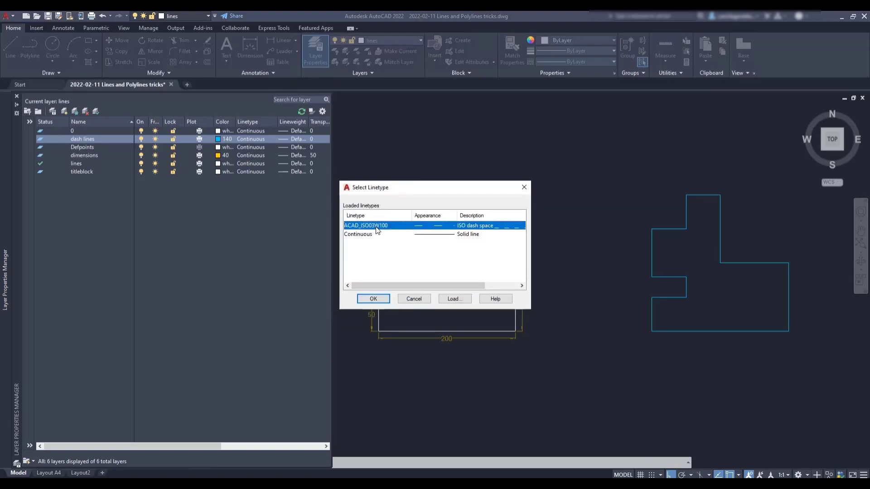
click(379, 300)
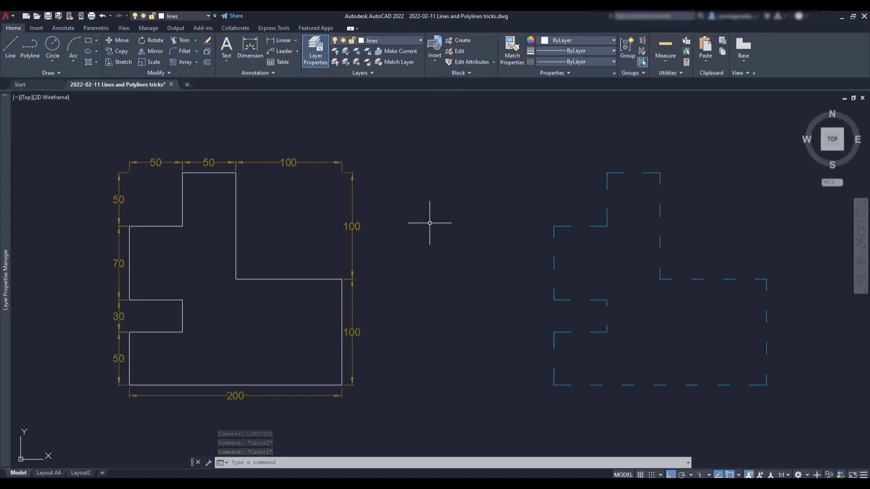
Set the global linetype scale factor (LTSCALE) to 0.5
text(ltscale)
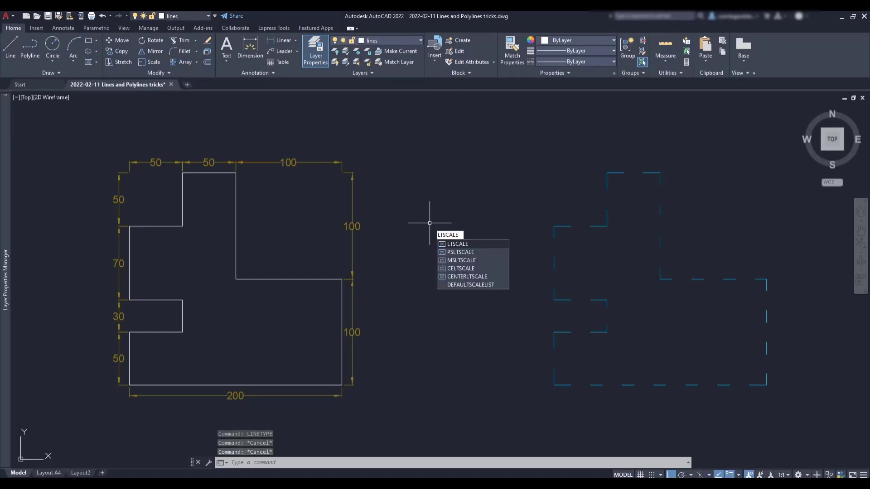
key(Return)
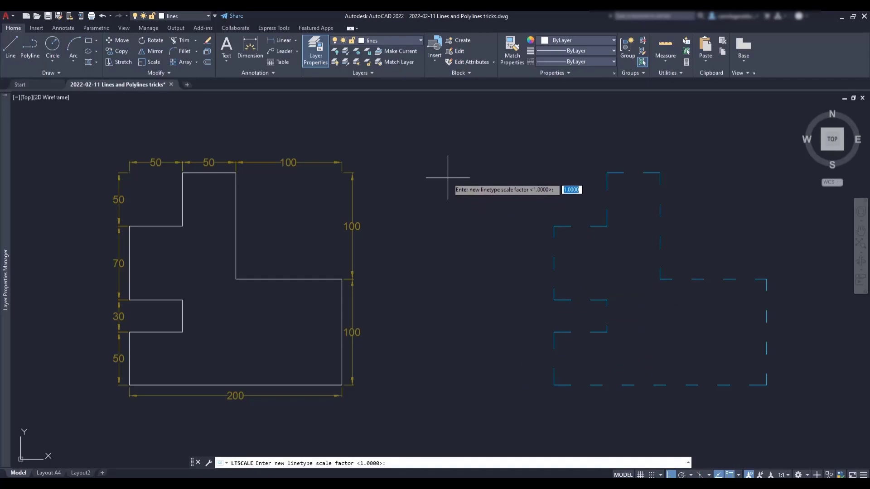
text(0.5)
key(Return)
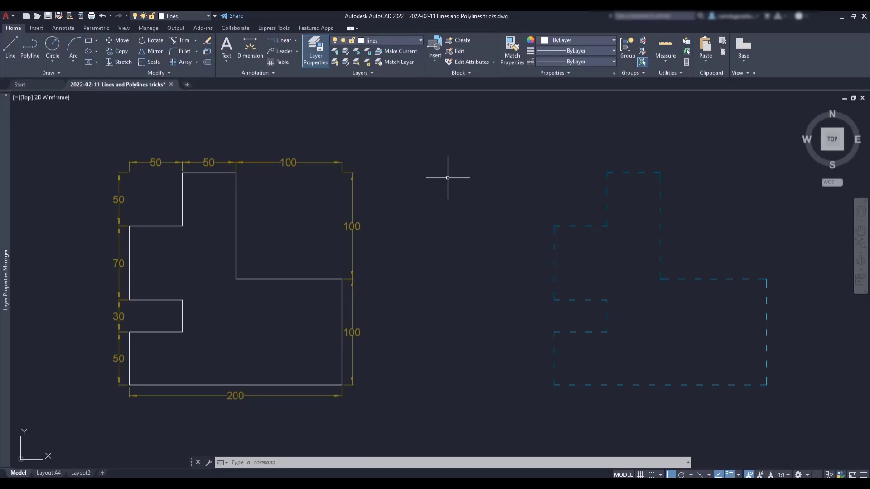
Reduce the global linetype scale factor to 0.25
key(Return)
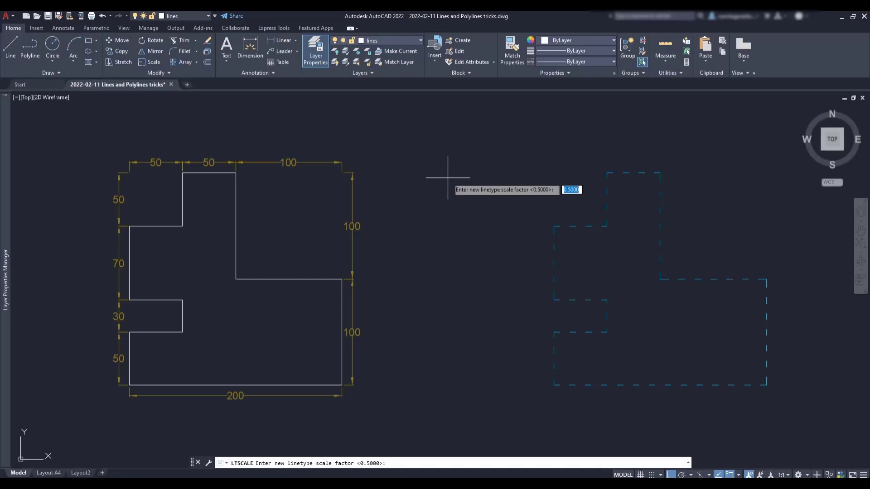
text(0.25)
key(Return)
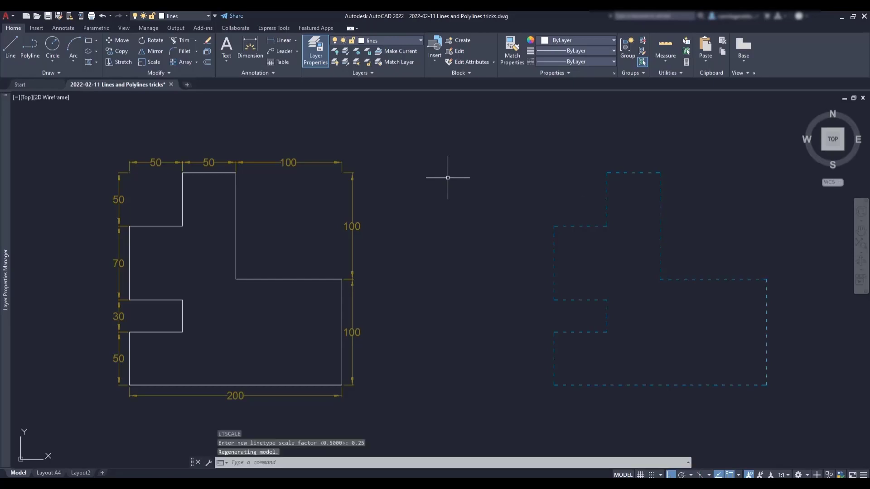
Draw a horizontal line about 8280 units long on the dash lines layer, far above and beyond the existing shapes
scroll(448, 181, down, 10)
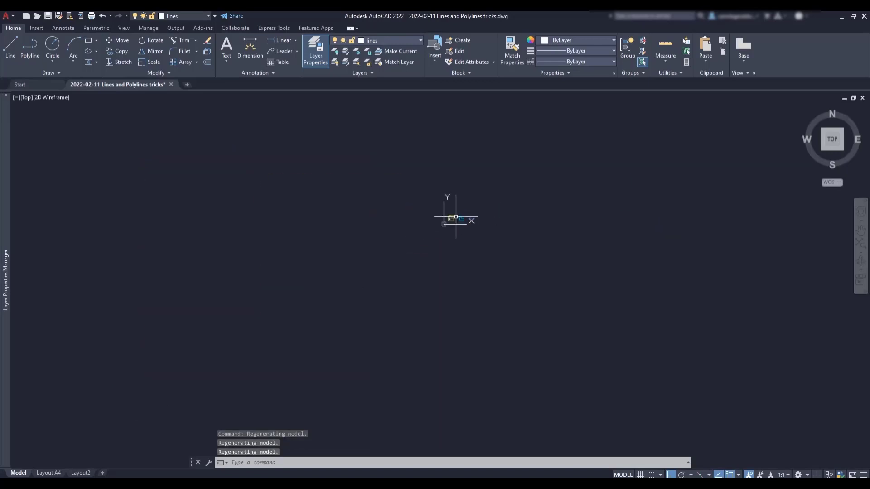
scroll(489, 222, up, 5)
text(l)
key(Return)
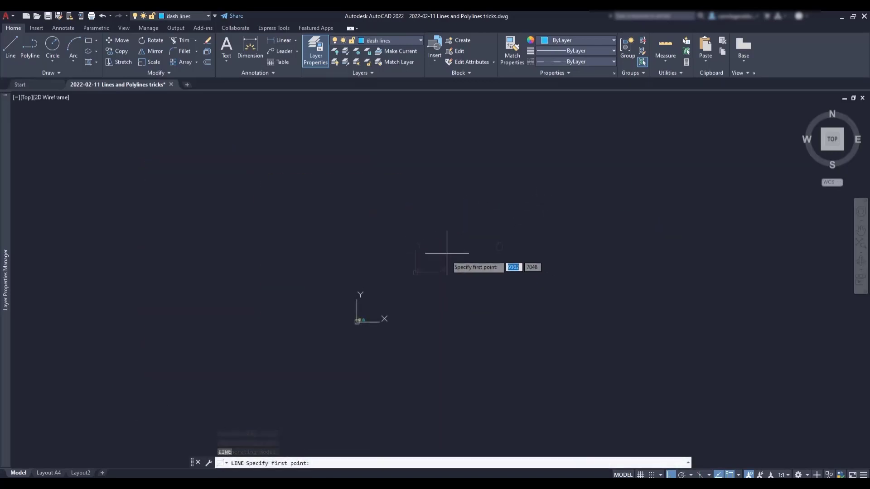
click(449, 240)
click(528, 239)
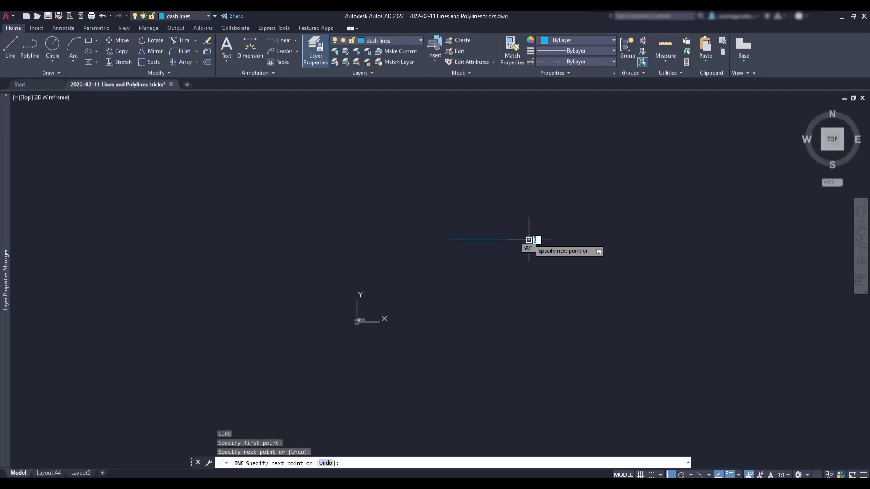
key(Escape)
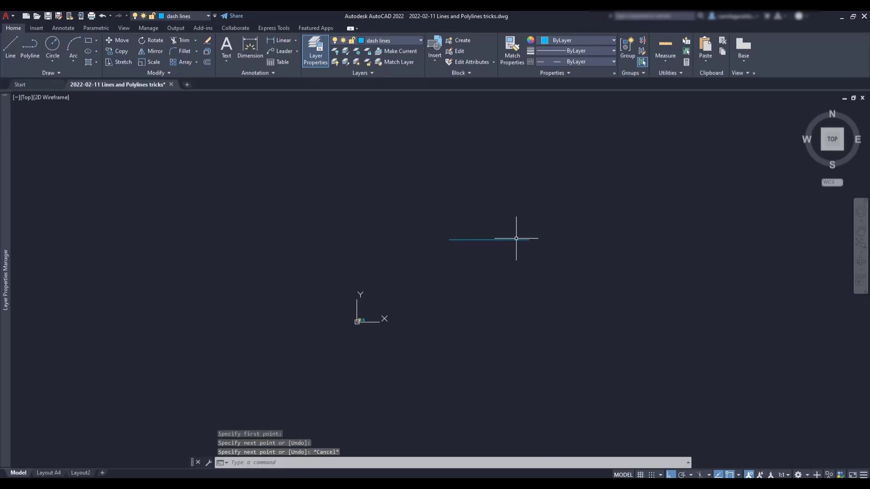
Set the linetype scale of the new horizontal line to 50 in its properties
scroll(514, 238, up, 5)
scroll(482, 209, up, 3)
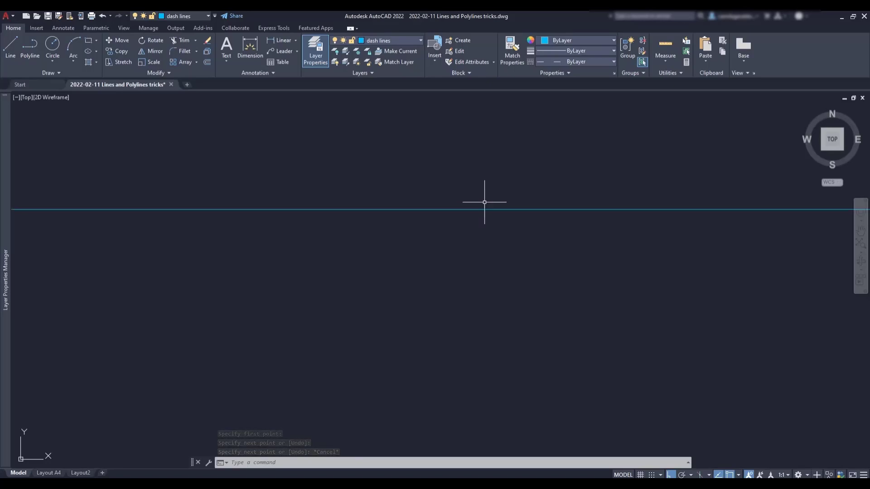
scroll(491, 235, up, 3)
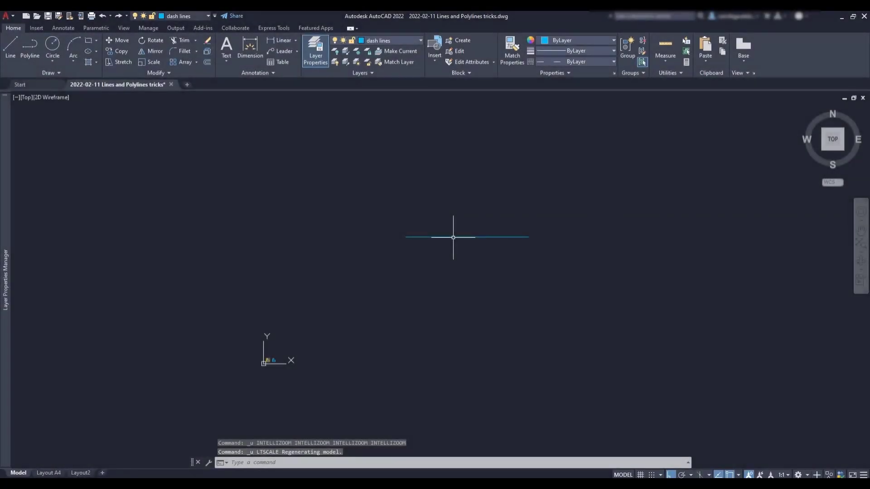
click(453, 237)
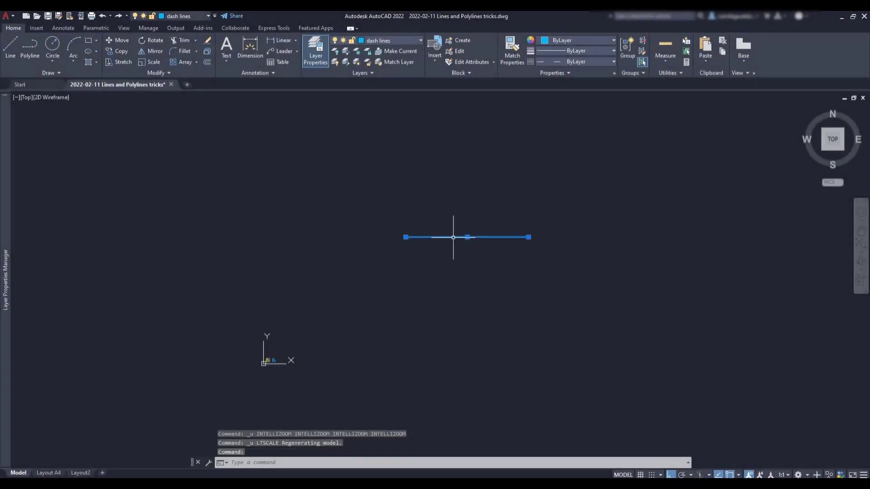
right_click(454, 237)
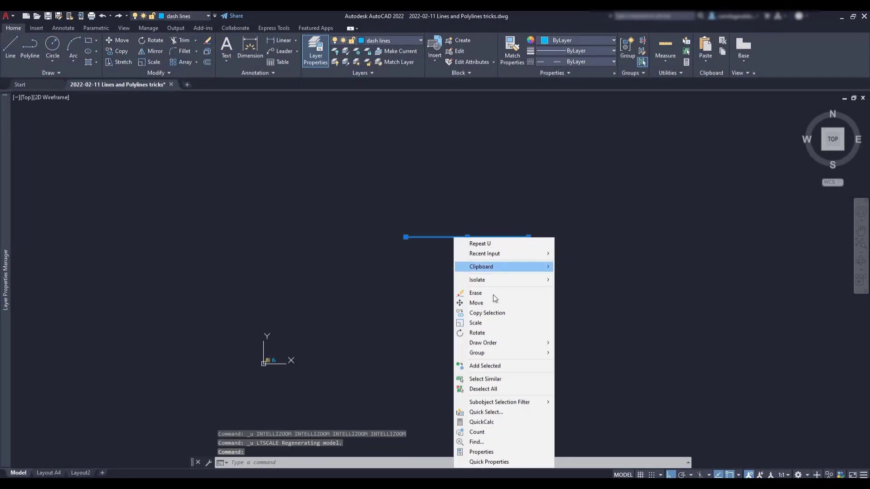
click(515, 453)
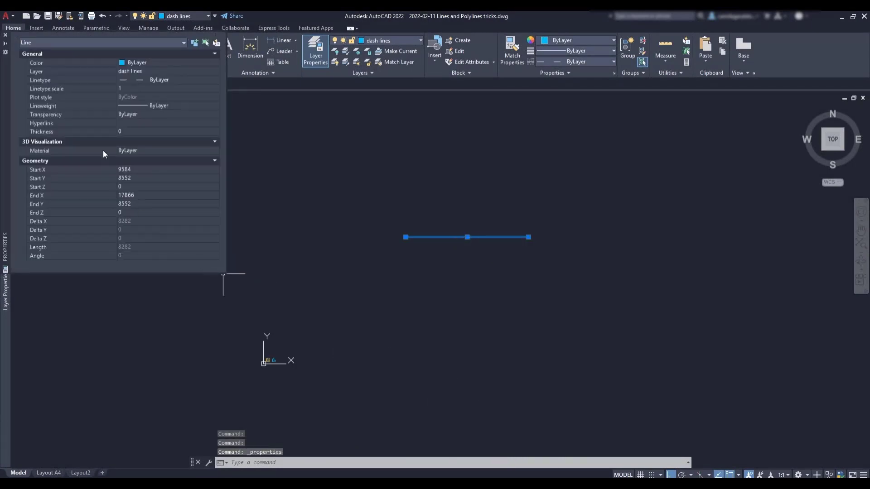
click(128, 89)
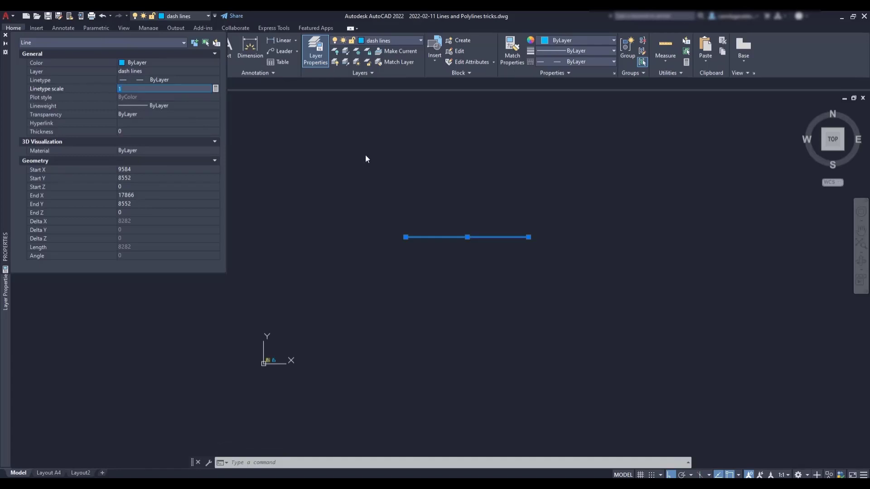
text(50)
key(Return)
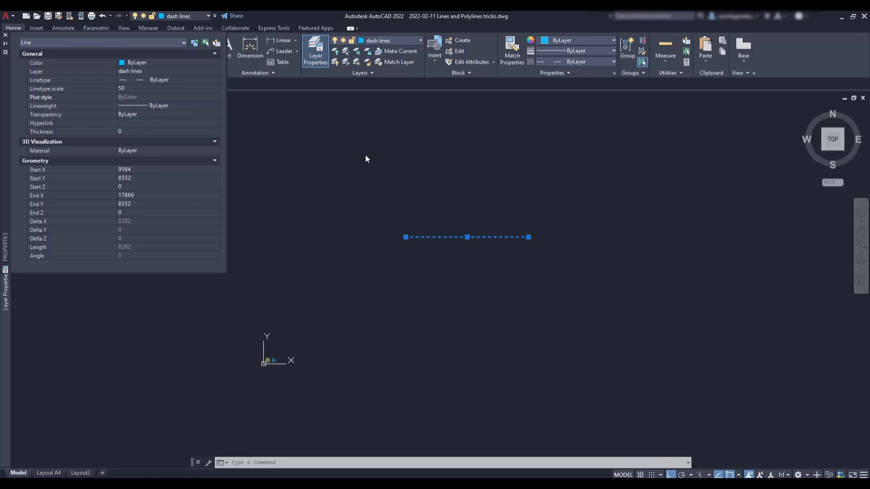
Raise the long horizontal line's own linetype scale further for coarser dashes
click(134, 88)
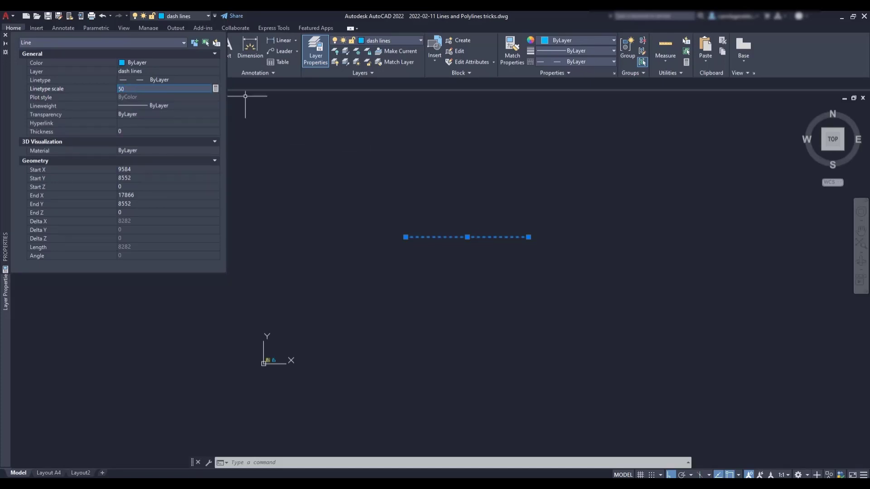
text(10)
key(Return)
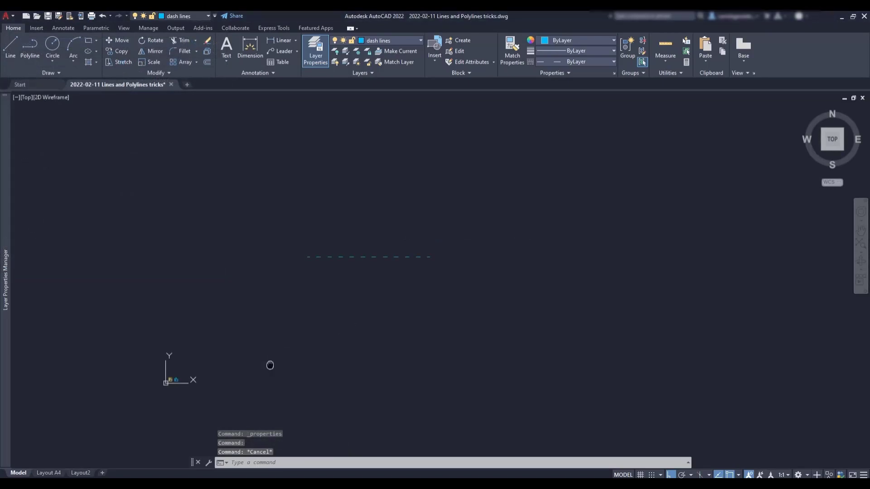
Return to the blue outline beside the dimensioned shape and regenerate the drawing with REGEN to refresh its linetype display
middle_drag(270, 365, 443, 285)
scroll(394, 297, up, 2)
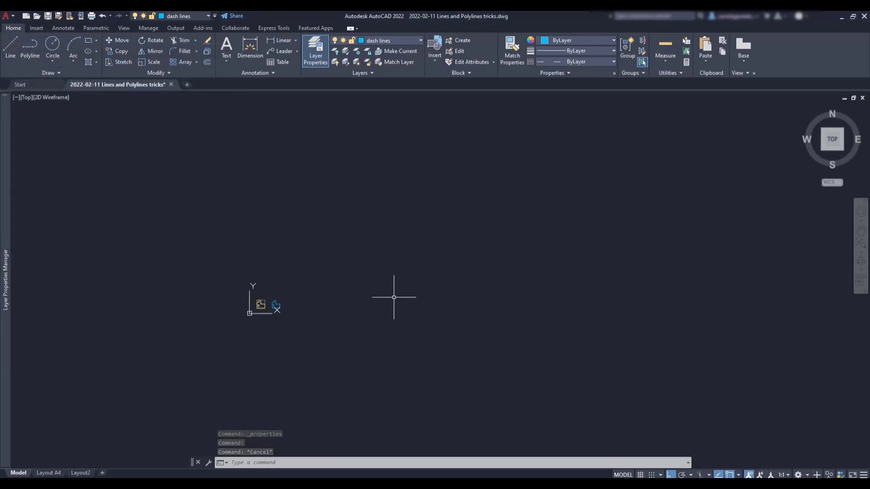
scroll(281, 297, up, 3)
scroll(189, 305, up, 6)
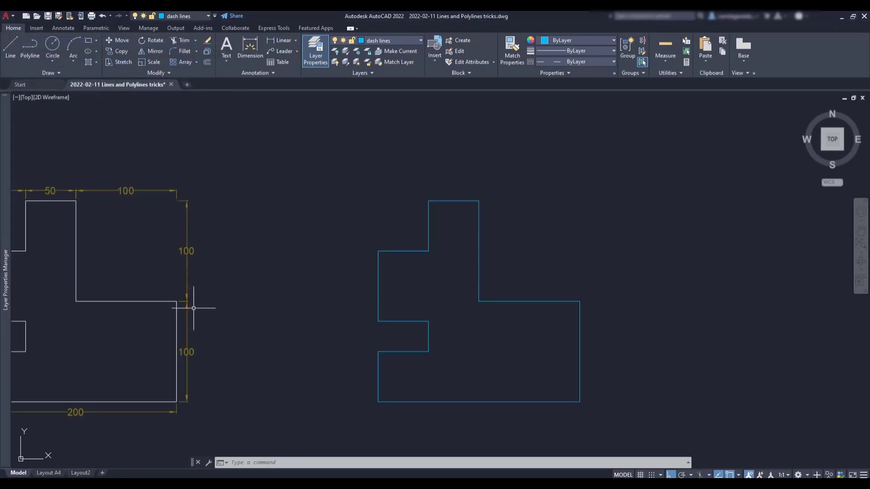
scroll(193, 308, up, 2)
scroll(285, 331, down, 2)
middle_drag(357, 309, 446, 251)
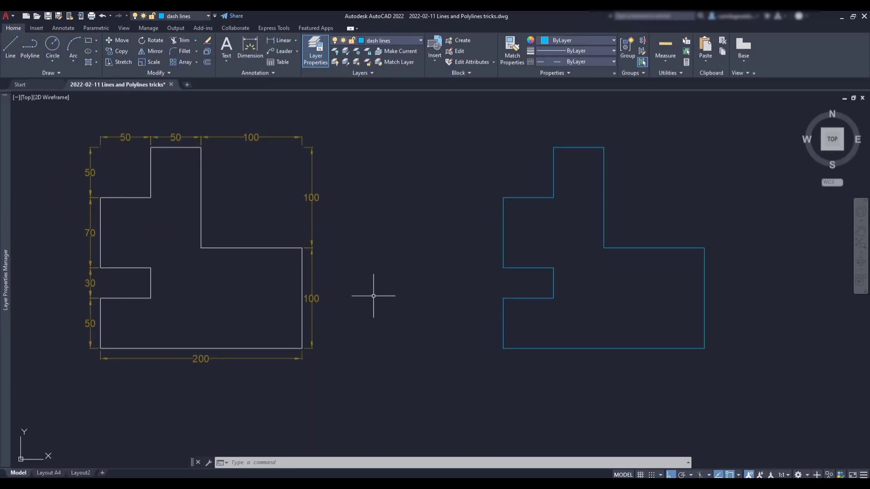
click(503, 235)
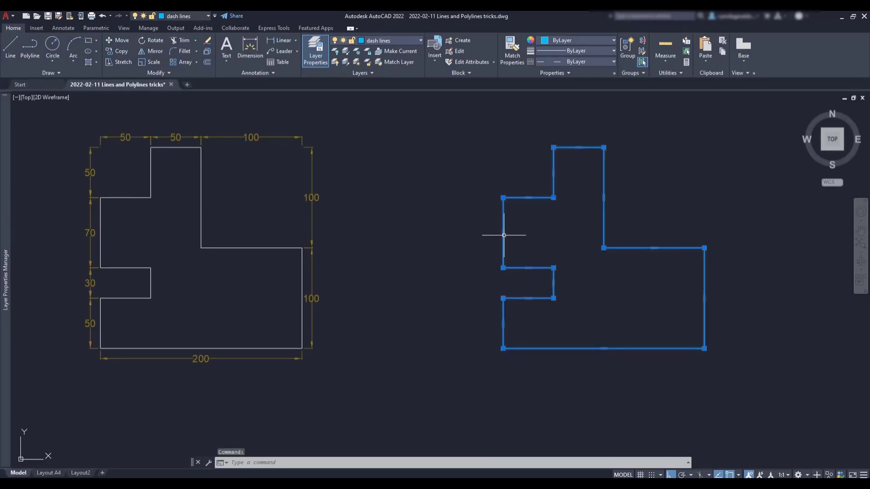
key(Escape)
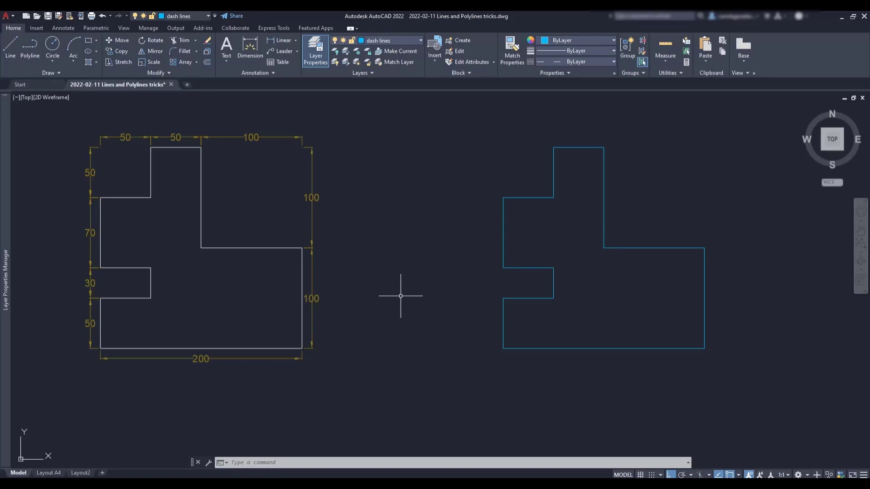
text(REGEN)
key(Return)
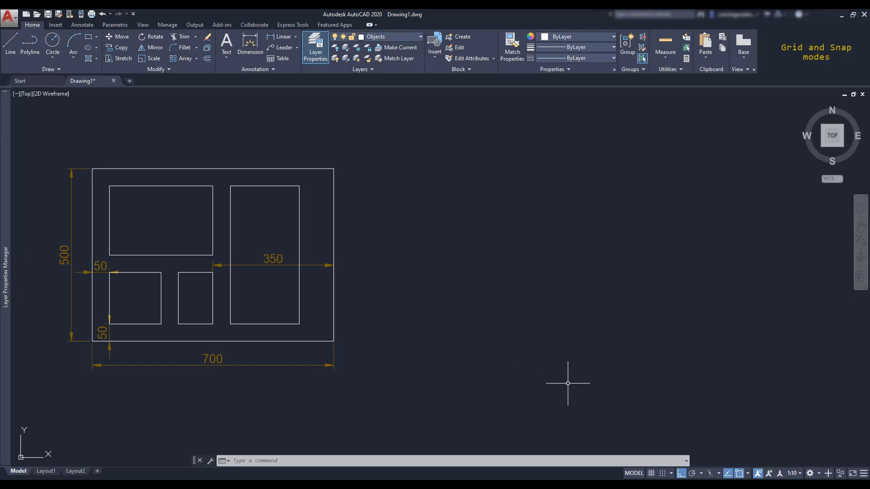
Turn on the grid display and, with the Line command running in the empty area beside the 700 by 500 shape, enable Snap mode
click(651, 473)
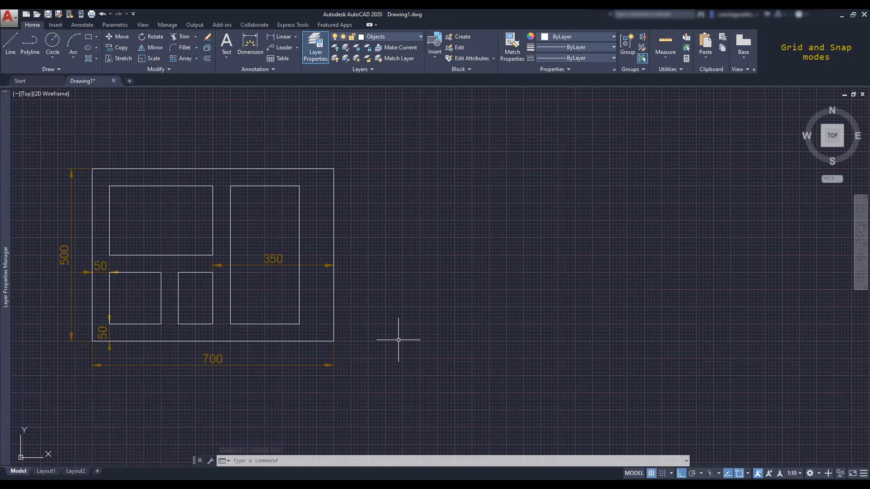
scroll(417, 334, up, 5)
text(L)
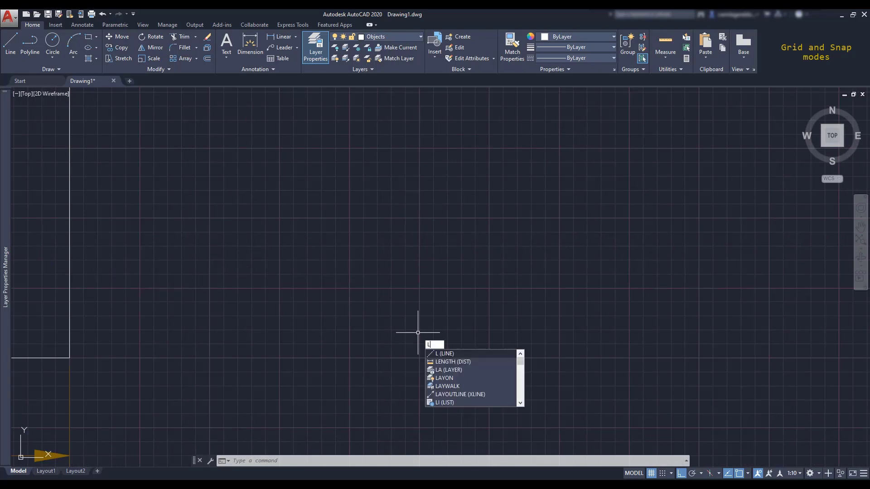
key(Return)
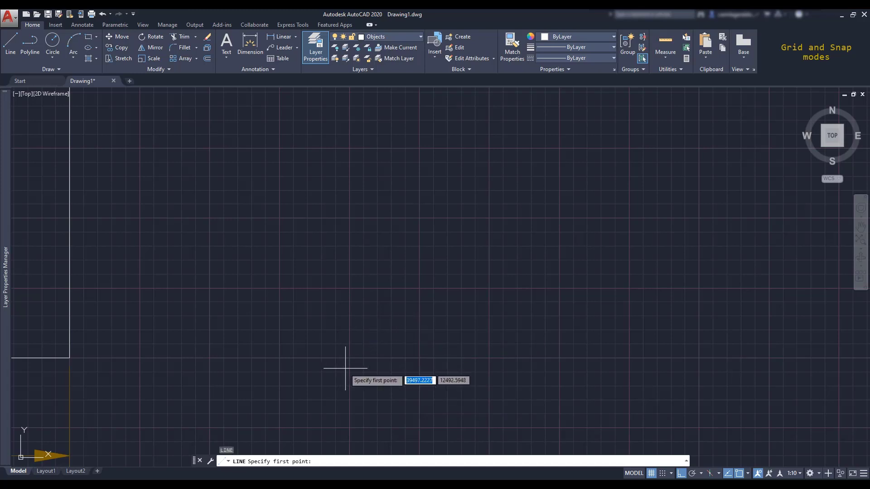
scroll(394, 362, up, 2)
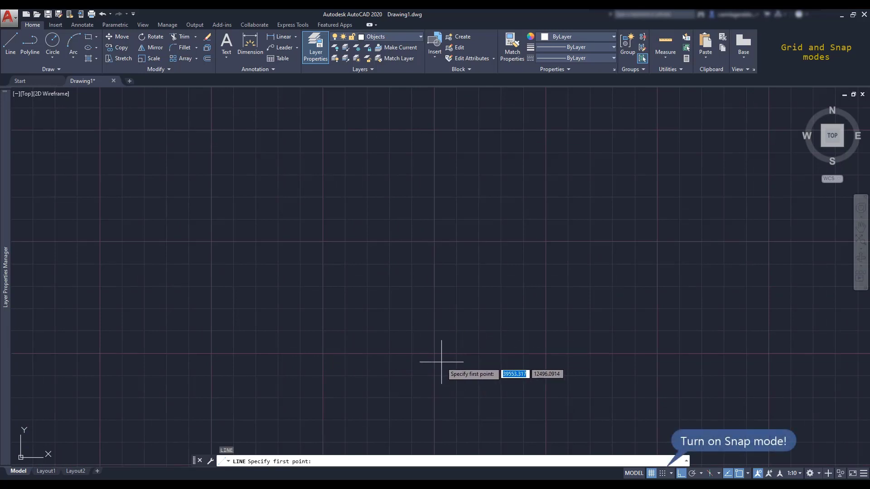
click(663, 473)
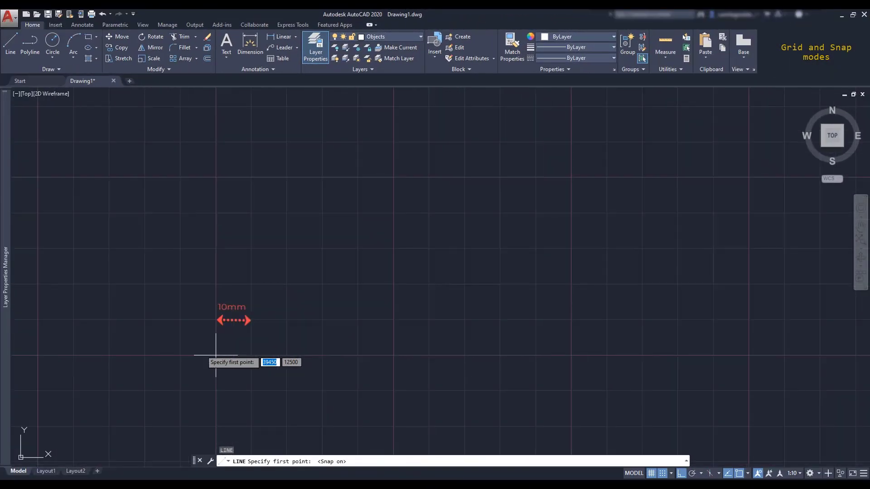
Draw a horizontal line about 150 mm long on the snap grid, in the empty area beside the 700 by 500 shape
click(216, 355)
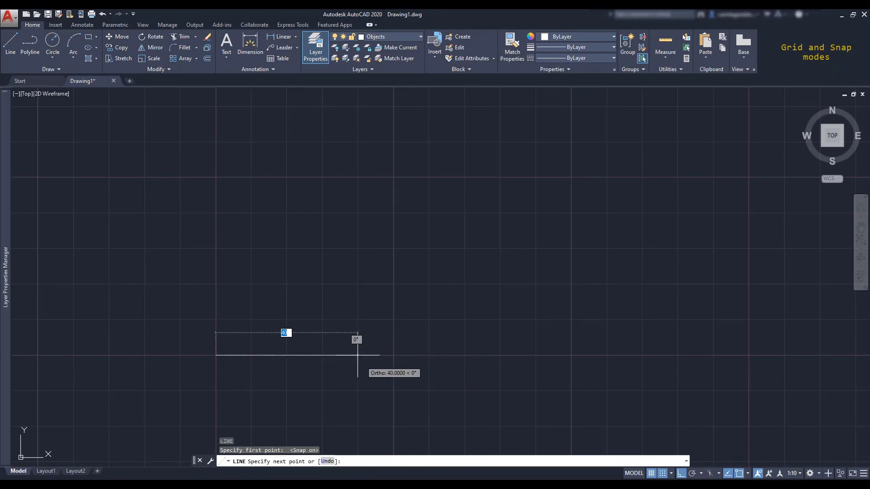
scroll(259, 356, up, 6)
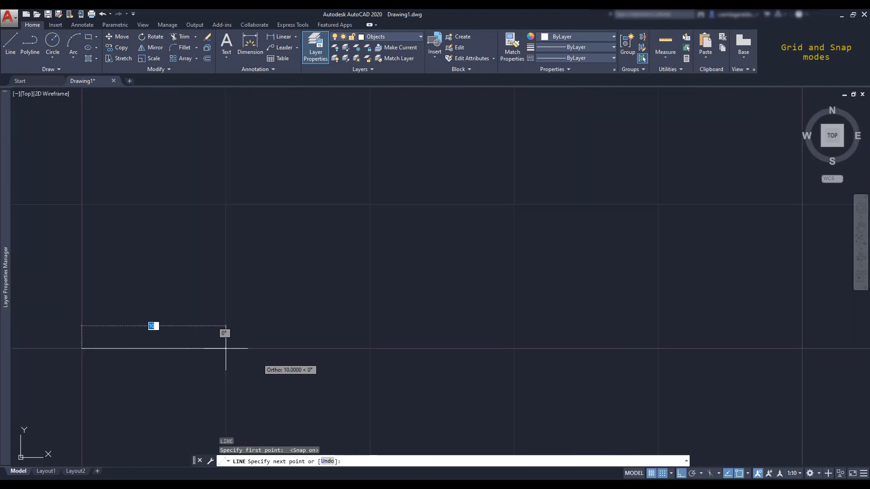
scroll(258, 358, down, 6)
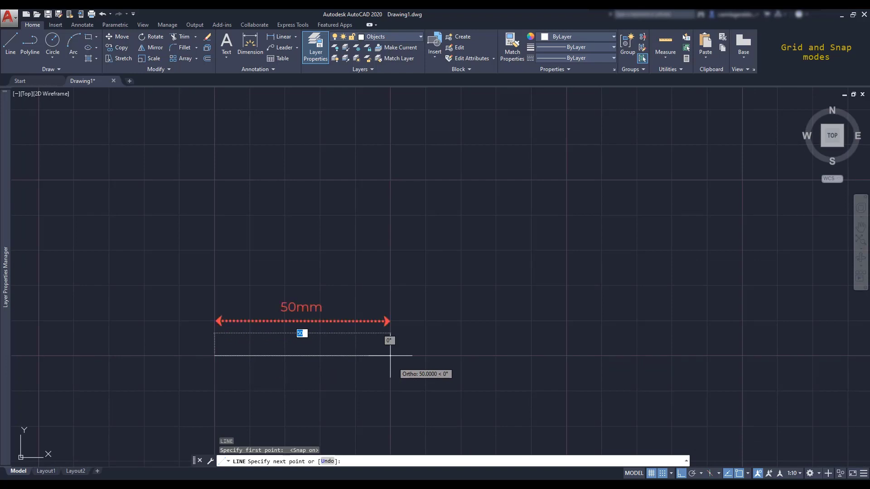
scroll(390, 356, down, 4)
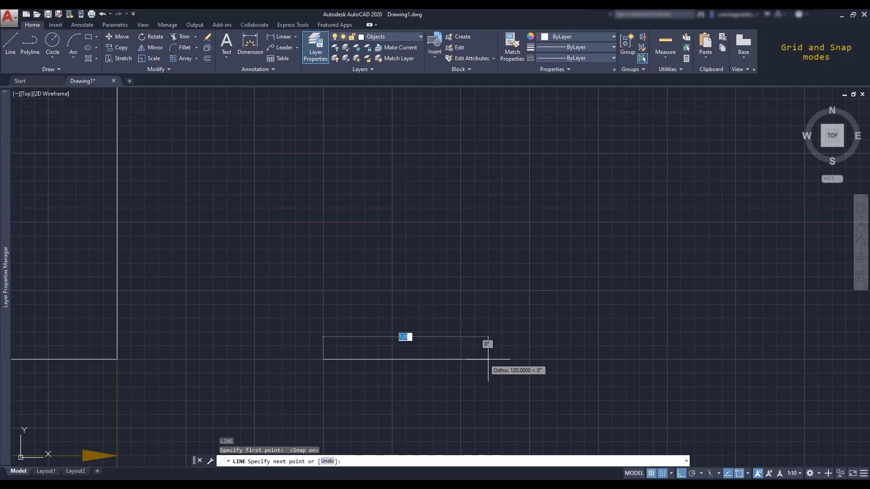
click(529, 360)
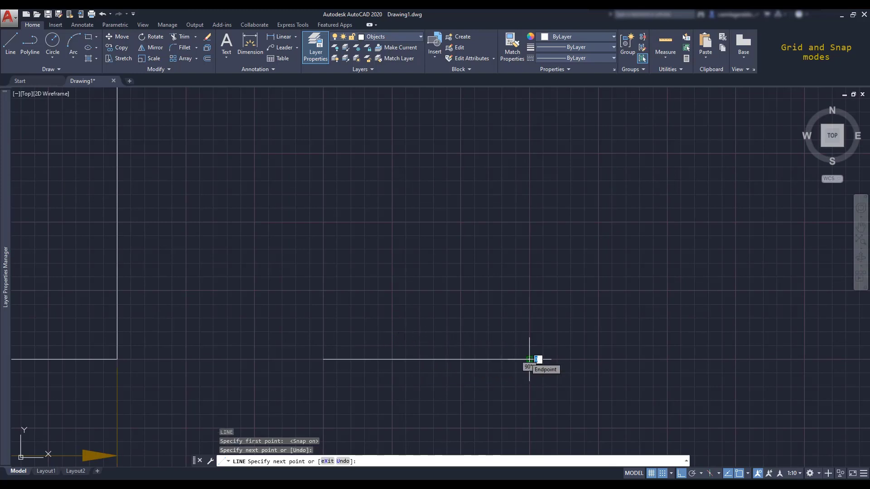
key(Escape)
Measure the tall inner rectangle's width with a Line preview from its upper right corner, leaving nothing drawn
scroll(529, 359, down, 4)
scroll(394, 124, up, 5)
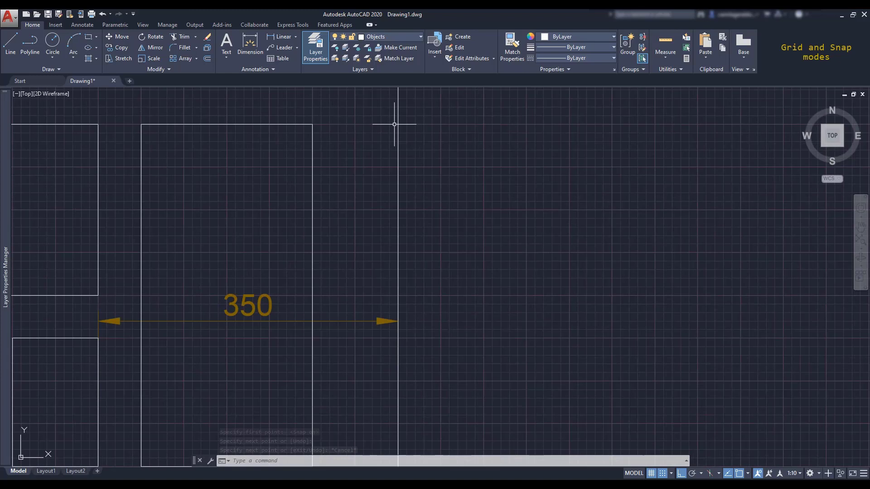
text(l)
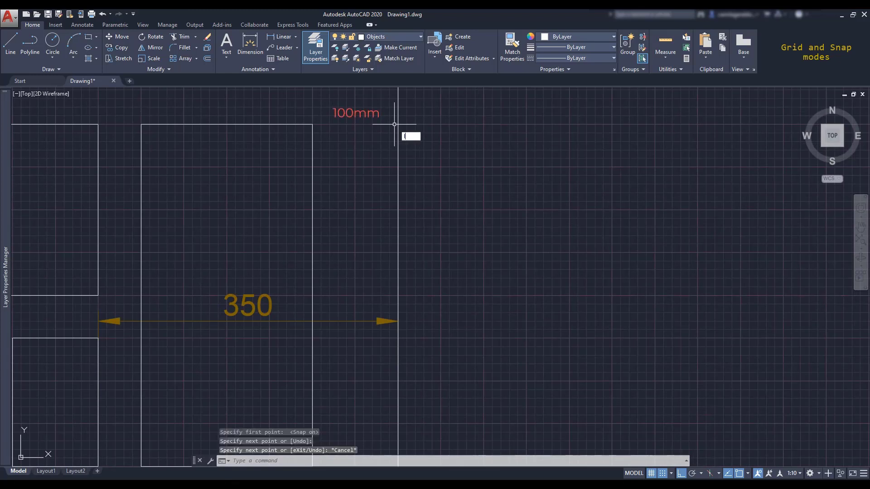
key(Return)
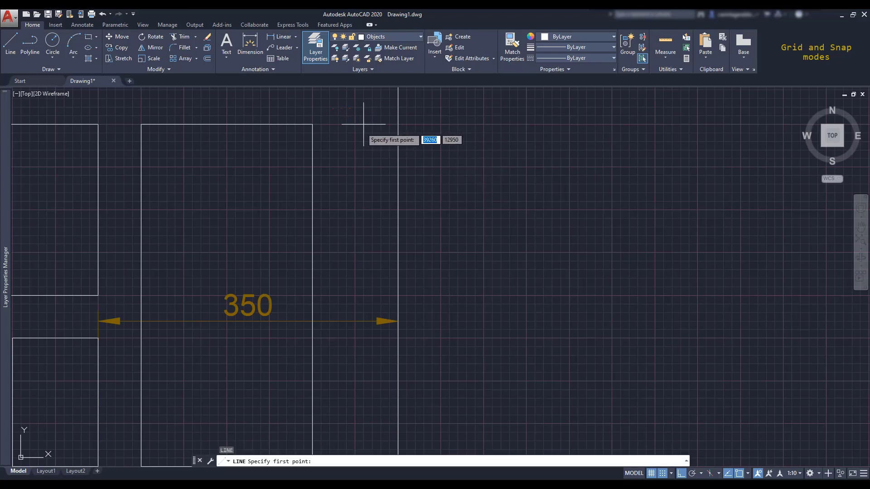
click(313, 124)
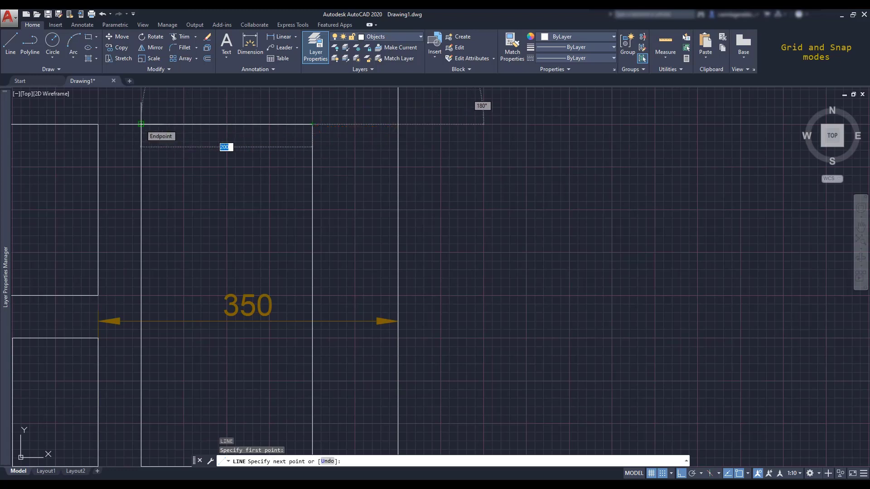
key(Escape)
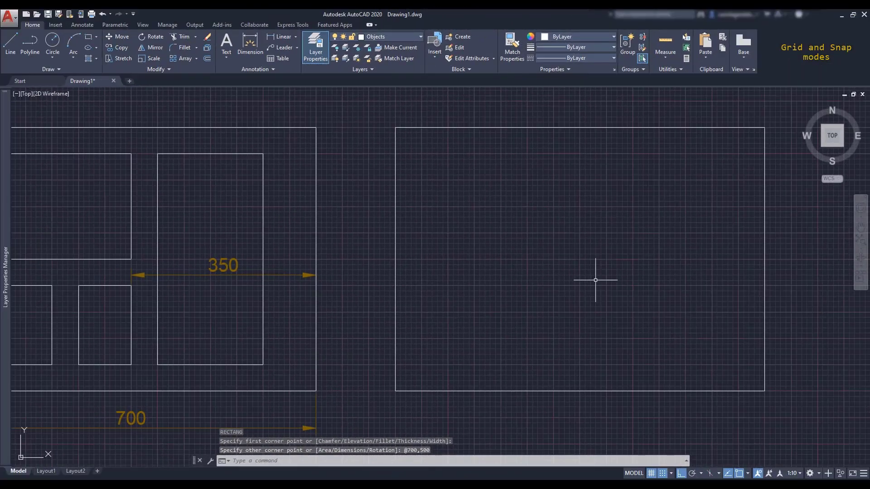
Draw a 200 by 400 mm rectangle inside the new outline, 100 mm from its right edge and 50 mm below its top edge
text(REC)
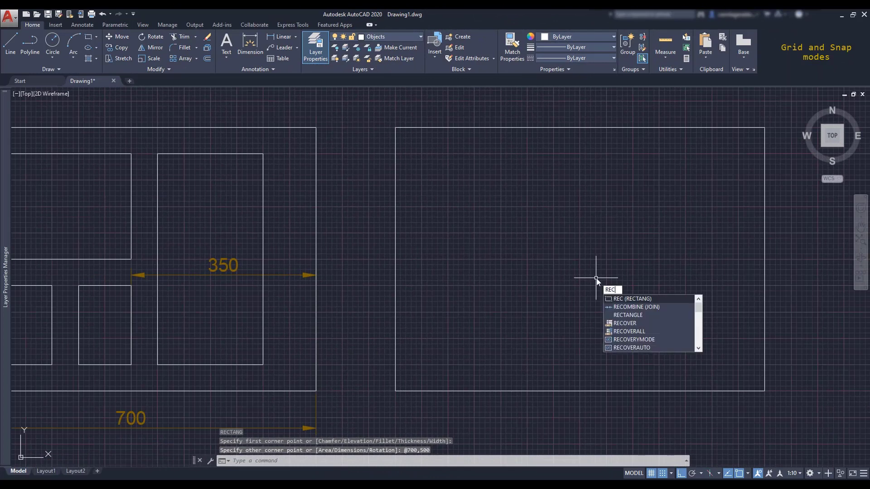
key(Return)
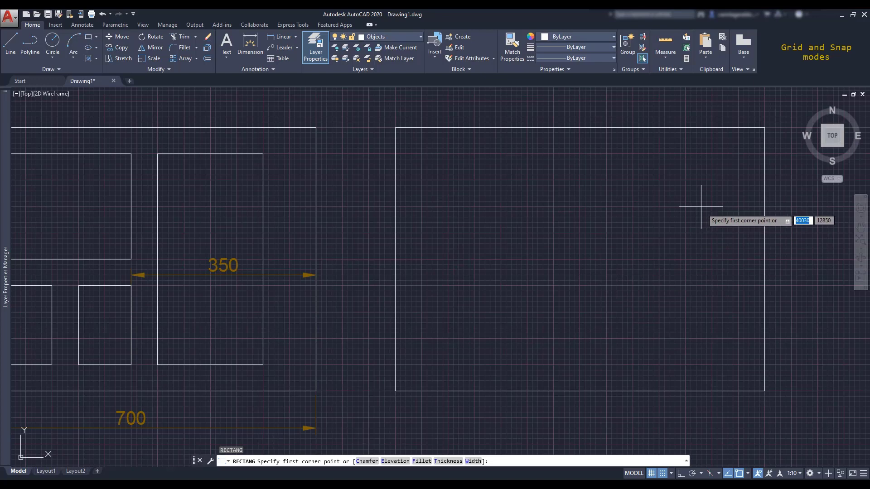
click(712, 153)
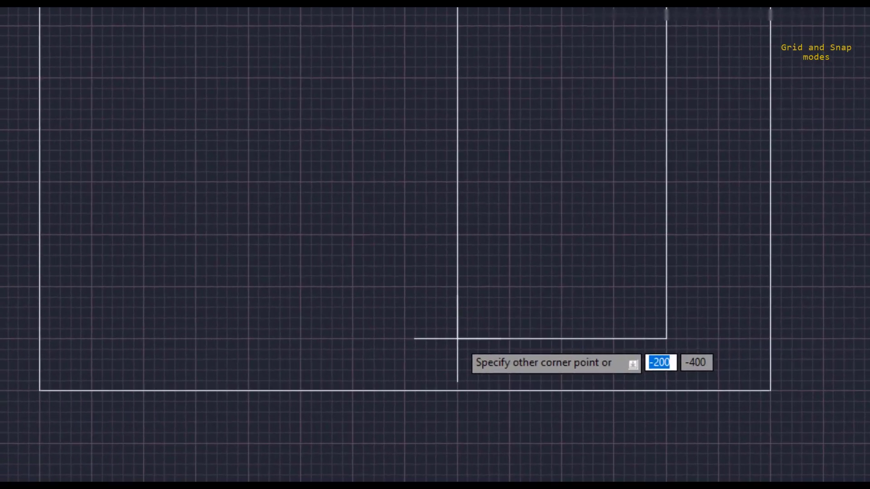
click(451, 339)
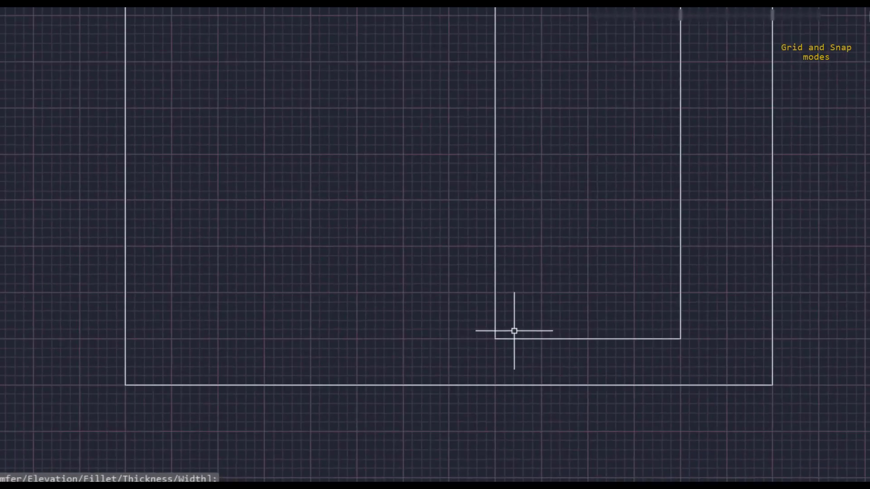
scroll(569, 360, down, 4)
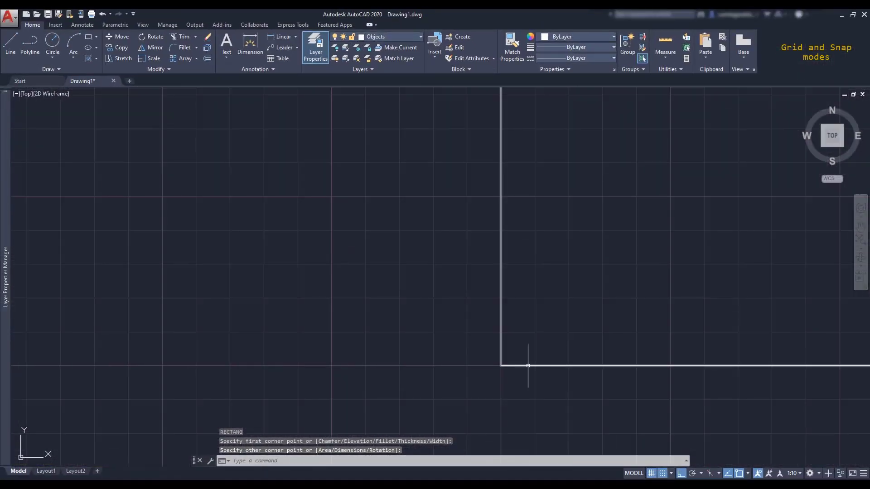
scroll(558, 234, up, 8)
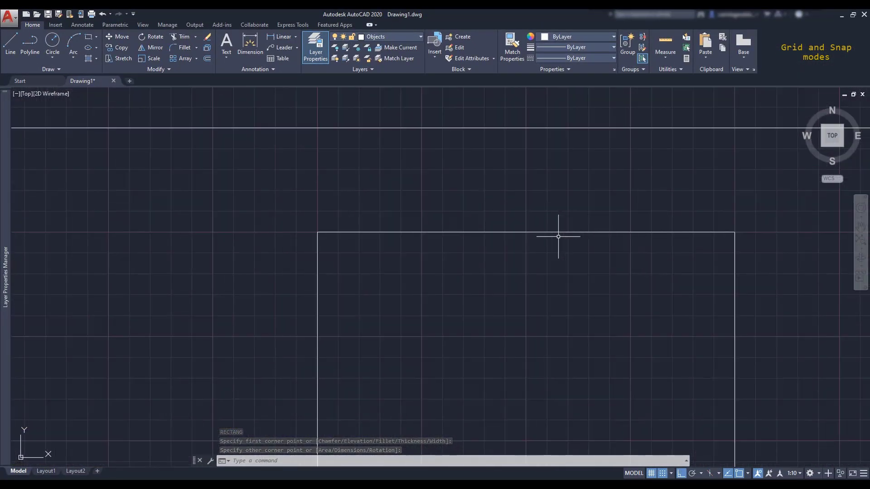
scroll(558, 236, down, 5)
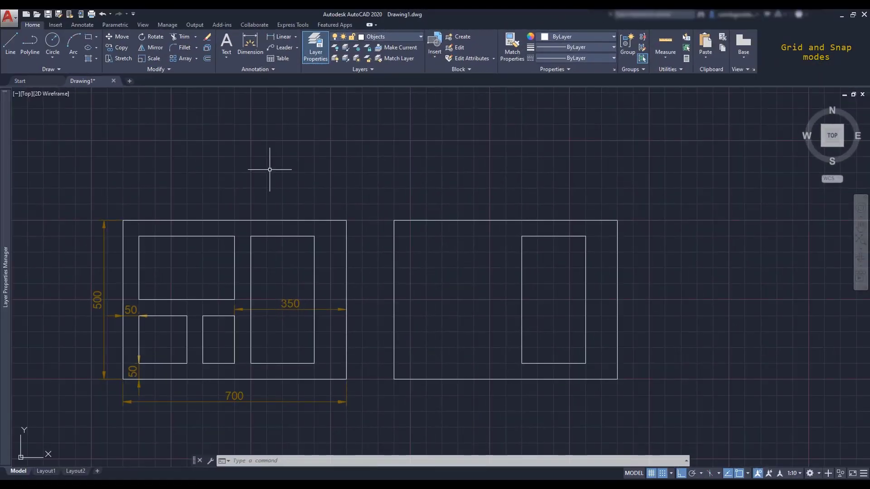
Set the snap spacing to 5 in X and Y with a grid spacing of 10, and try it with the Line command
click(671, 473)
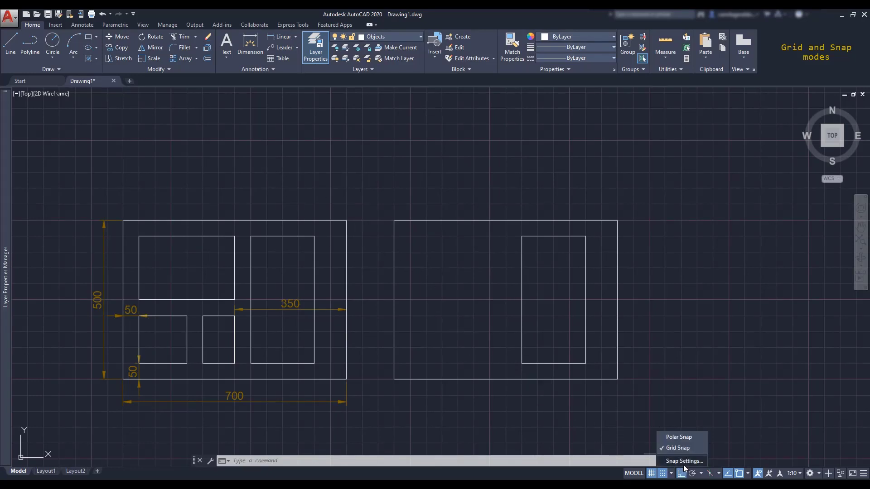
click(683, 463)
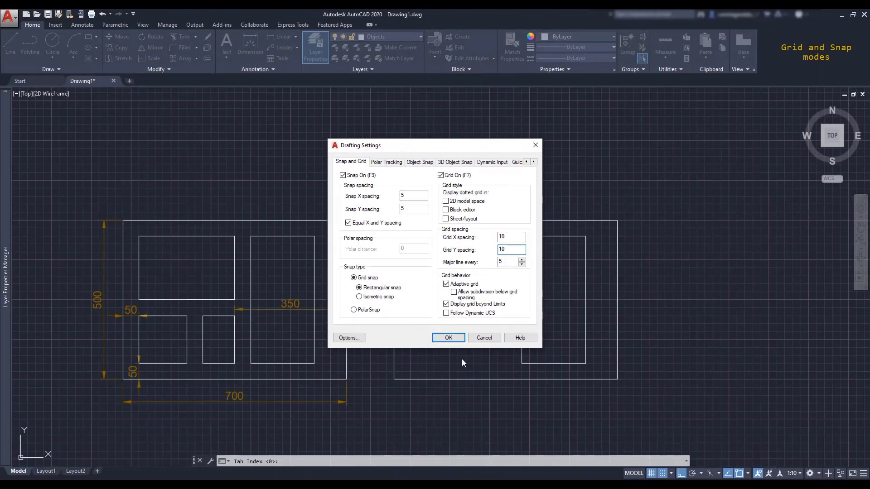
click(448, 338)
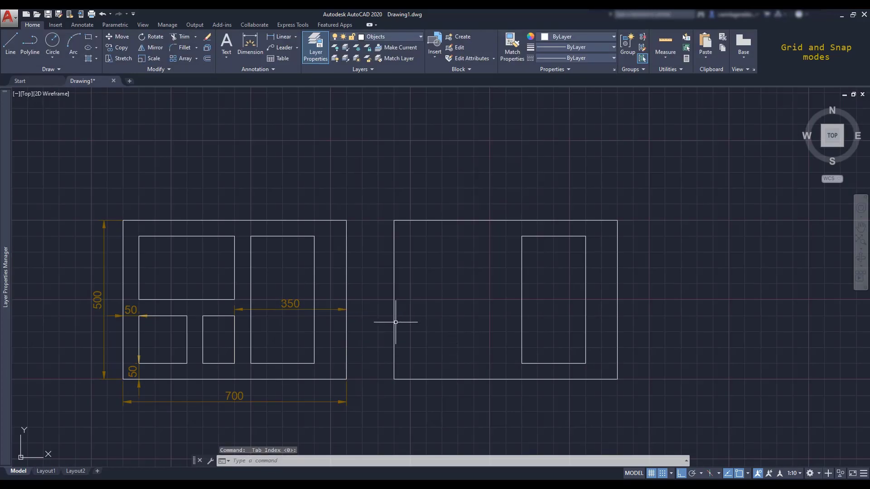
text(l)
key(Return)
scroll(398, 322, up, 4)
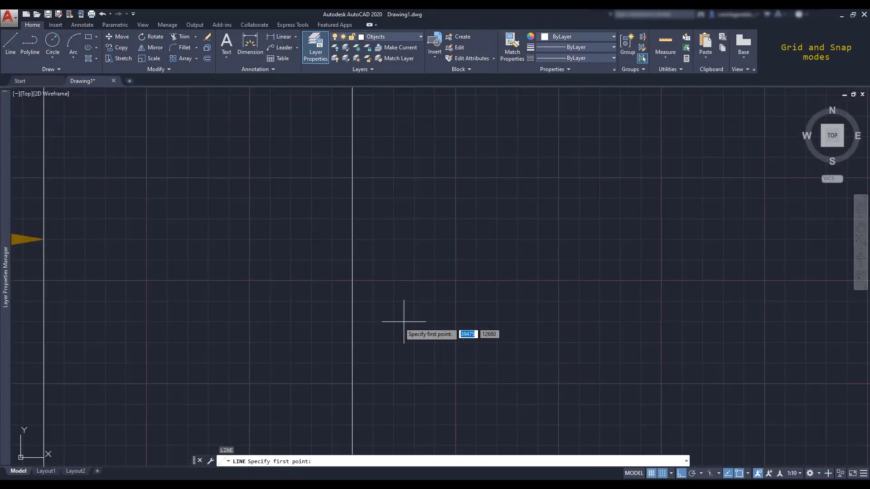
scroll(404, 321, up, 2)
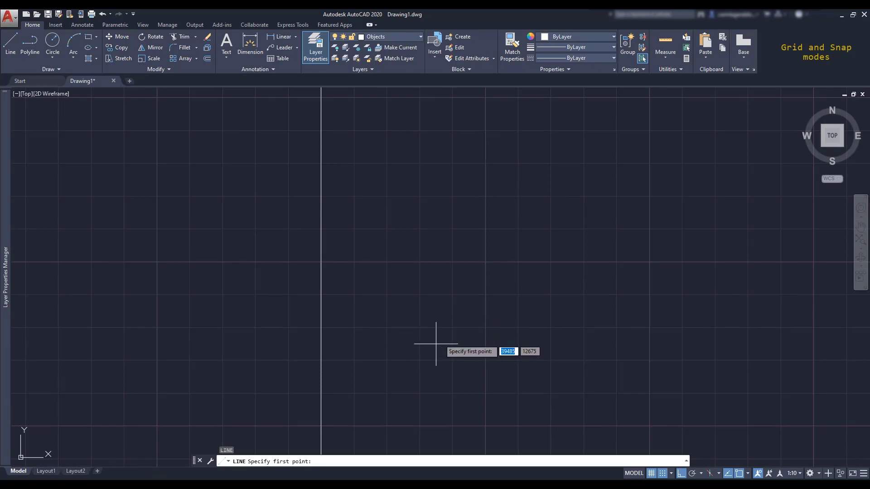
Turn off equal X and Y spacing, set the snap spacing to 10 in X and 5 in Y, and set the grid Y spacing to 5
text('ds)
key(Return)
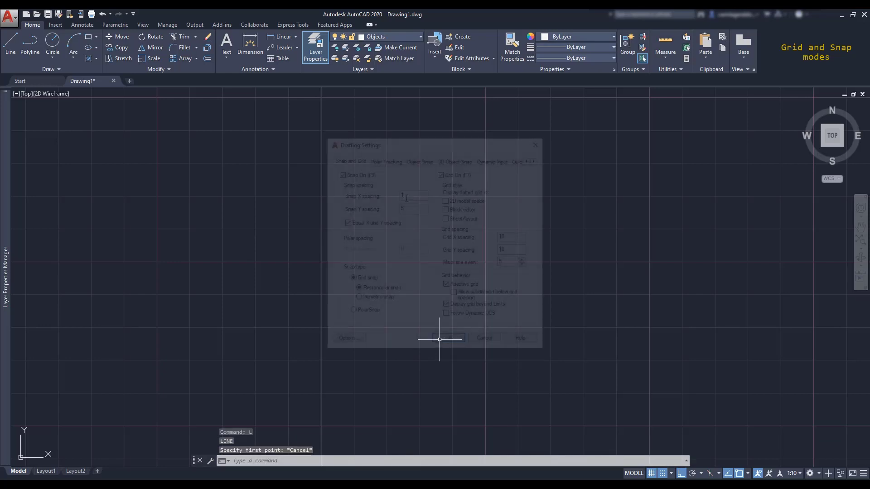
click(412, 210)
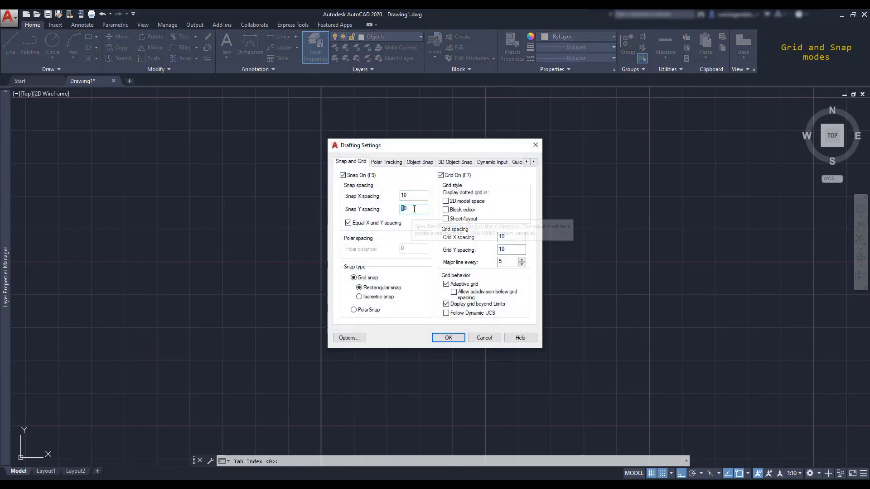
double_click(412, 210)
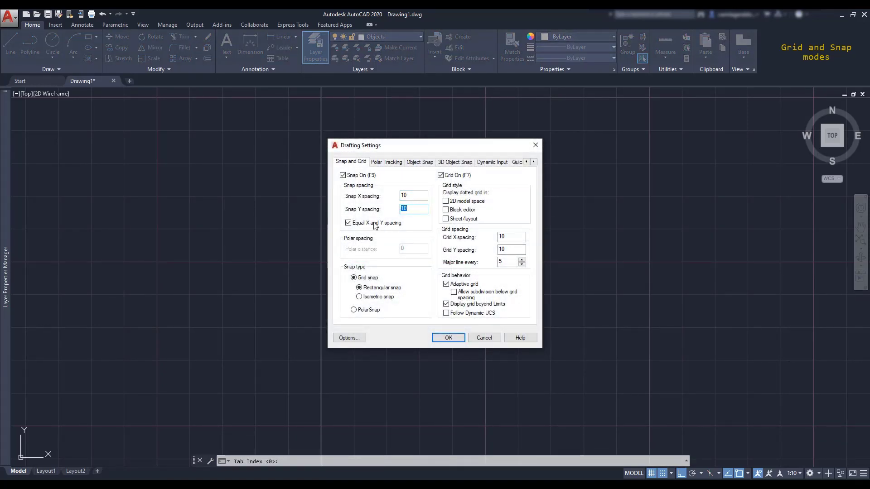
click(348, 223)
double_click(417, 209)
text(5)
double_click(500, 252)
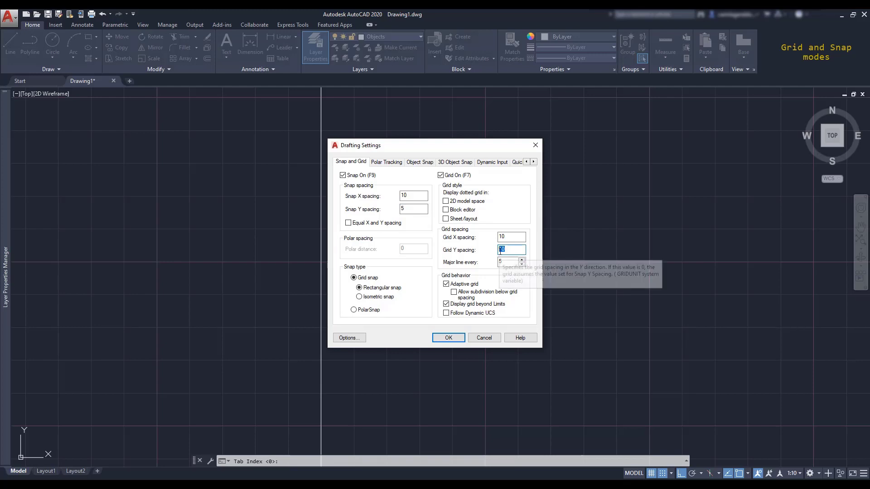
text(5)
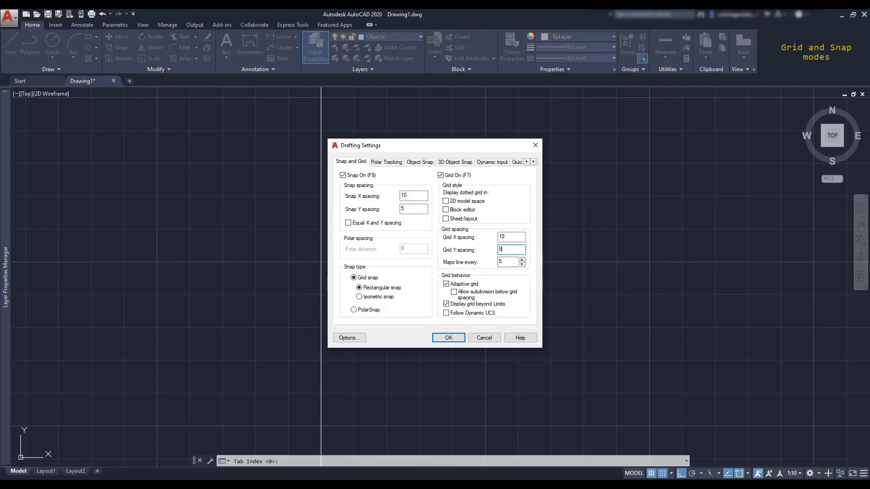
click(447, 338)
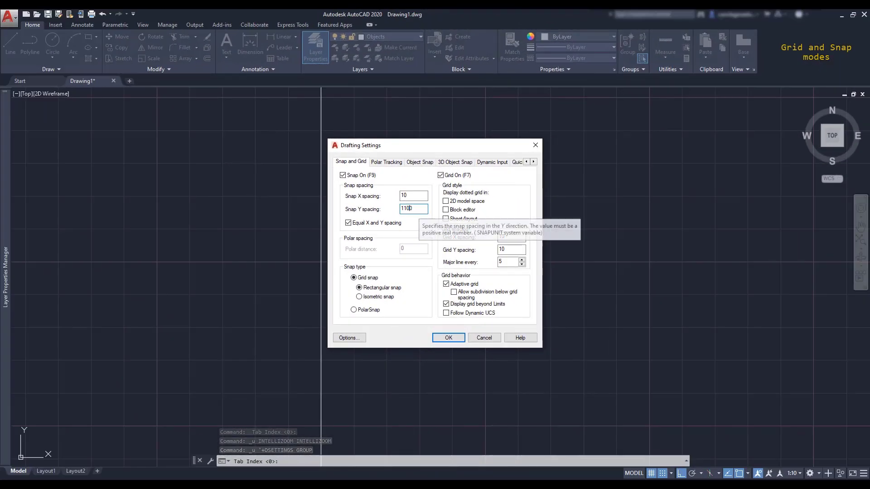
Set the snap Y spacing to 10 and the major grid line interval to 5, and apply the drafting settings
key(BackSpace)
key(BackSpace)
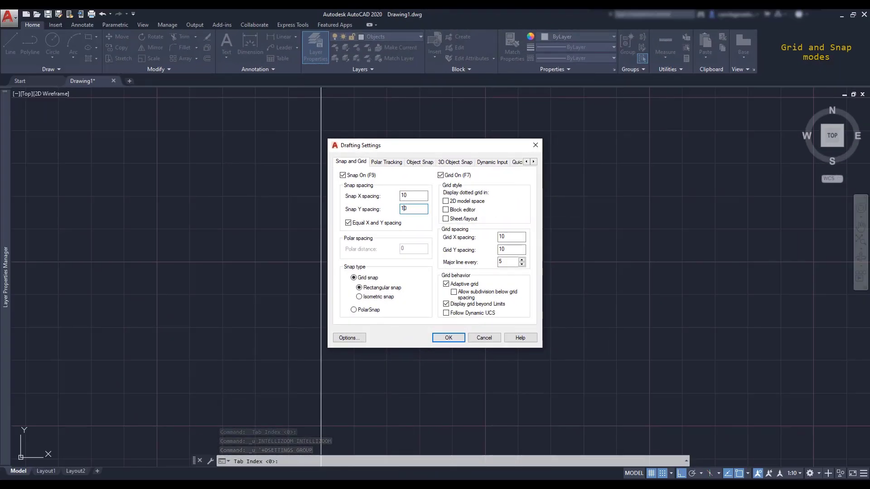
click(522, 264)
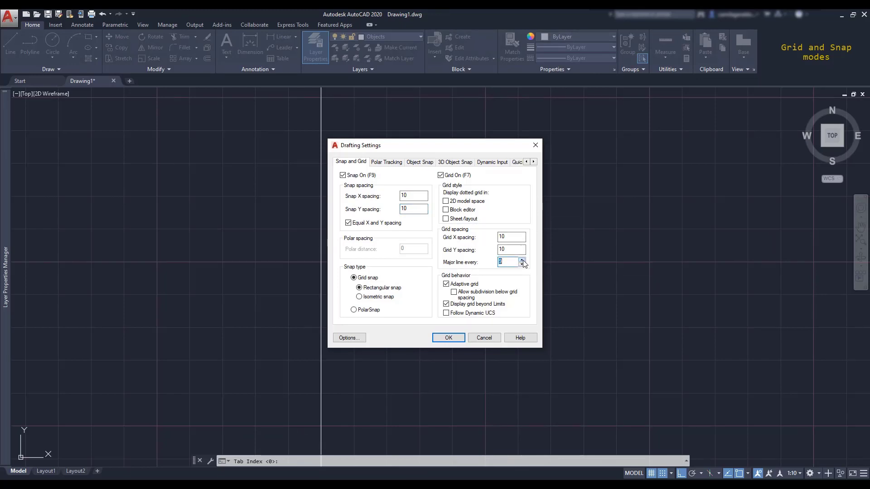
click(448, 337)
Examine the grid density and cursor snapping at several zoom levels around the two 700 by 500 shapes, with the Line command running
scroll(443, 333, down, 3)
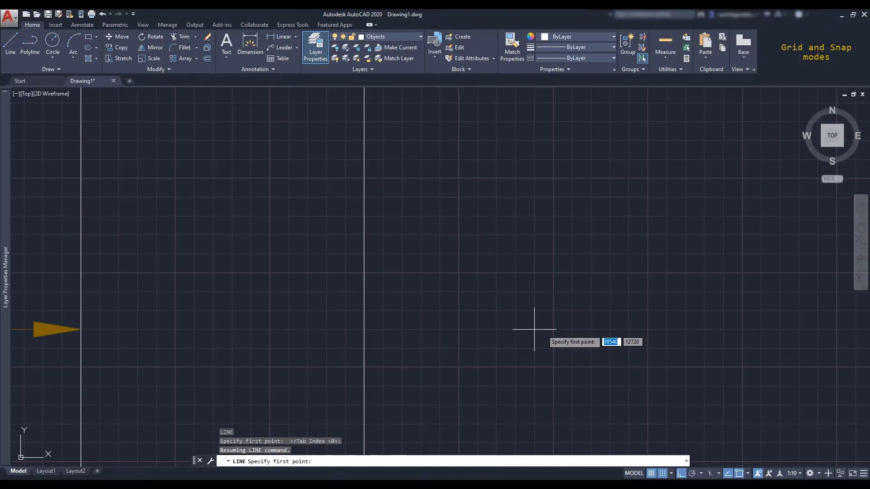
scroll(526, 333, down, 3)
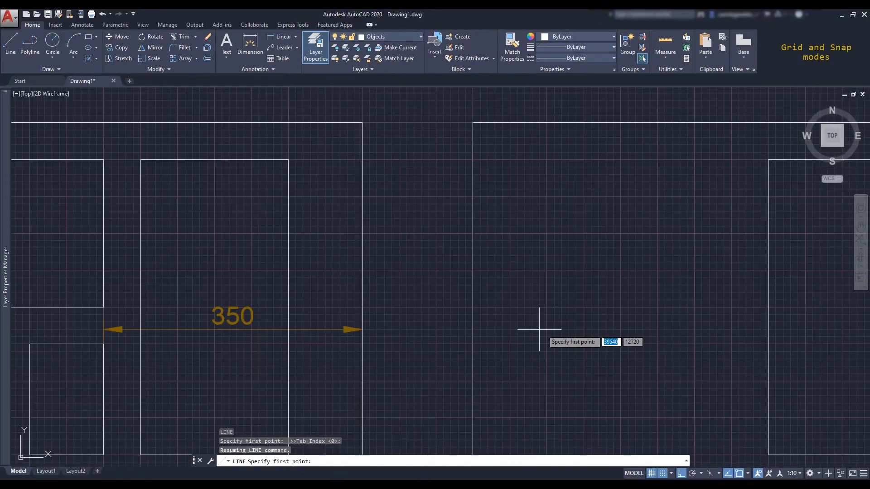
scroll(561, 330, down, 2)
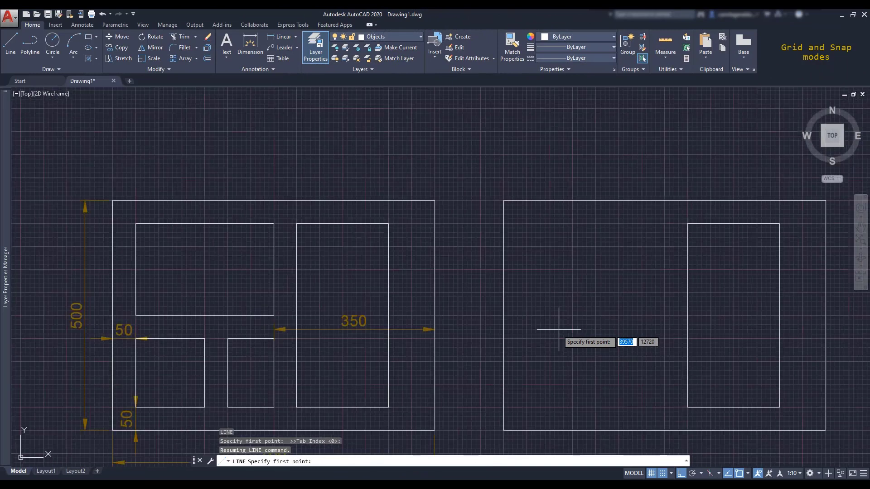
scroll(558, 329, down, 2)
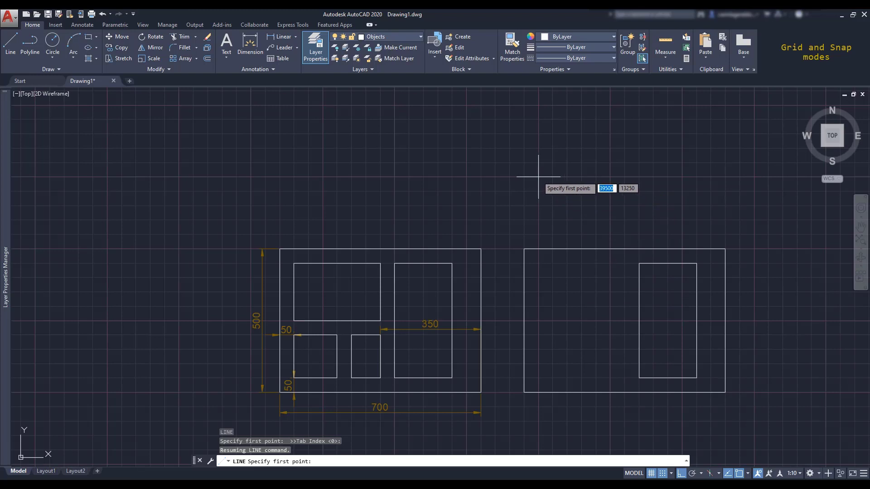
scroll(538, 176, up, 8)
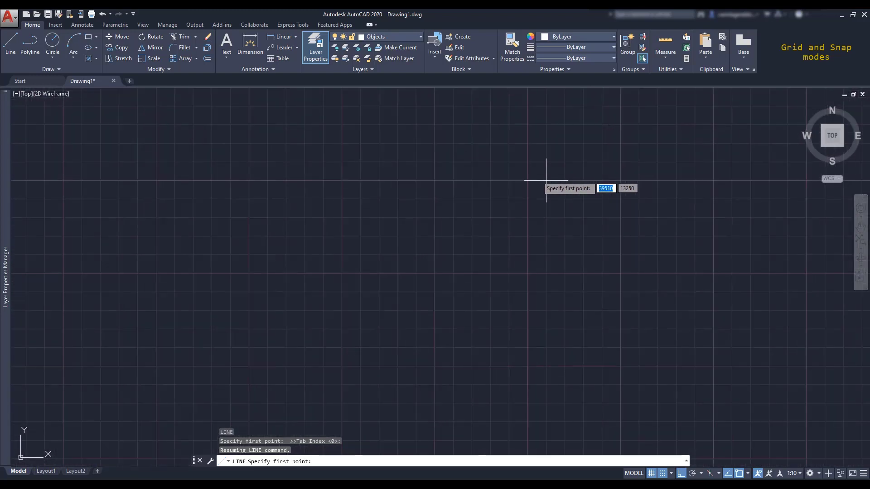
Compare how the grid spacing adapts from close up to far out around the two small shapes and the larger rectangle
scroll(516, 178, down, 6)
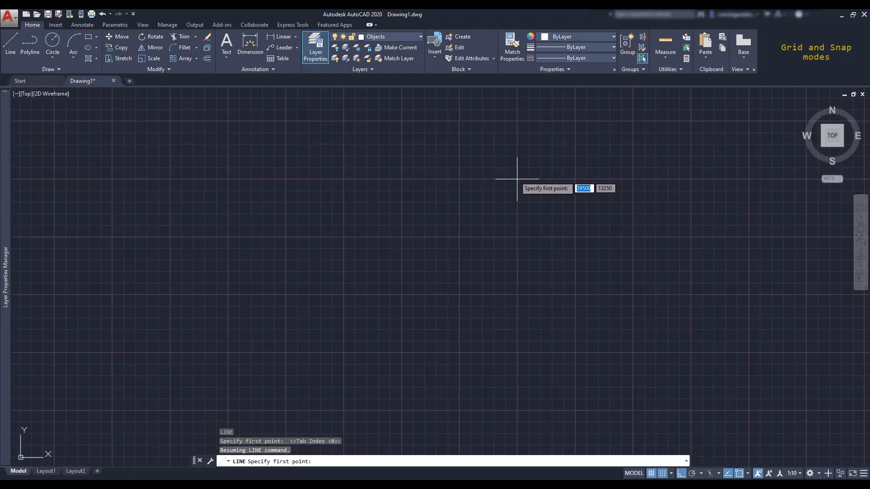
scroll(516, 178, down, 2)
scroll(516, 178, down, 4)
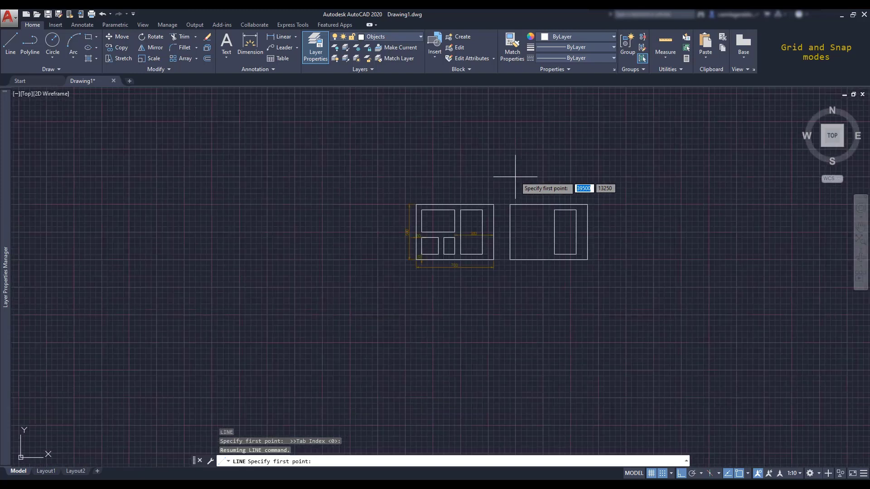
scroll(515, 176, down, 2)
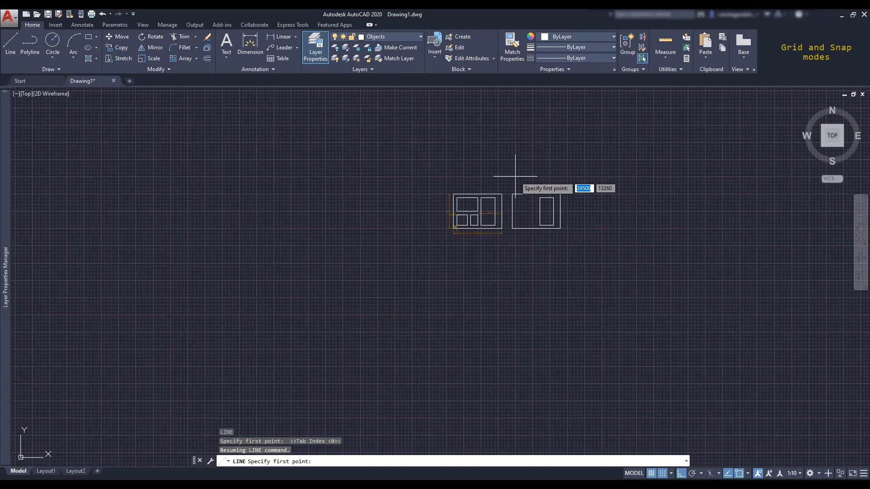
scroll(589, 203, up, 4)
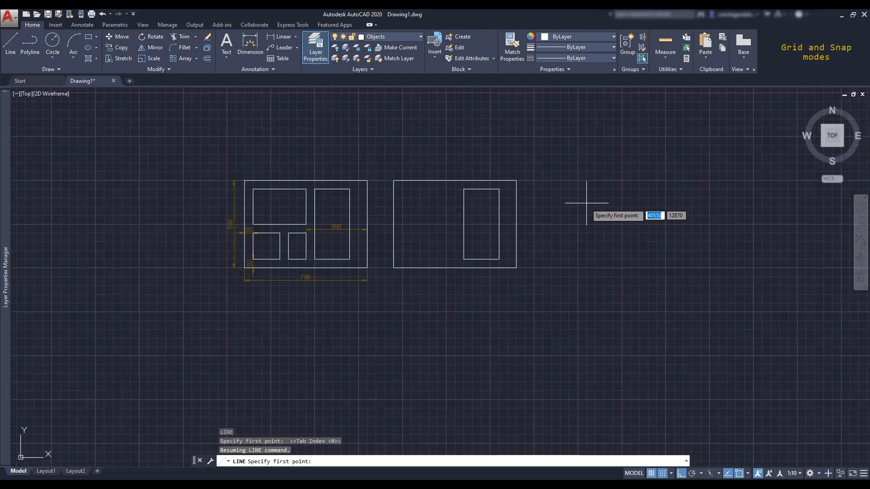
scroll(606, 229, up, 2)
scroll(460, 288, up, 2)
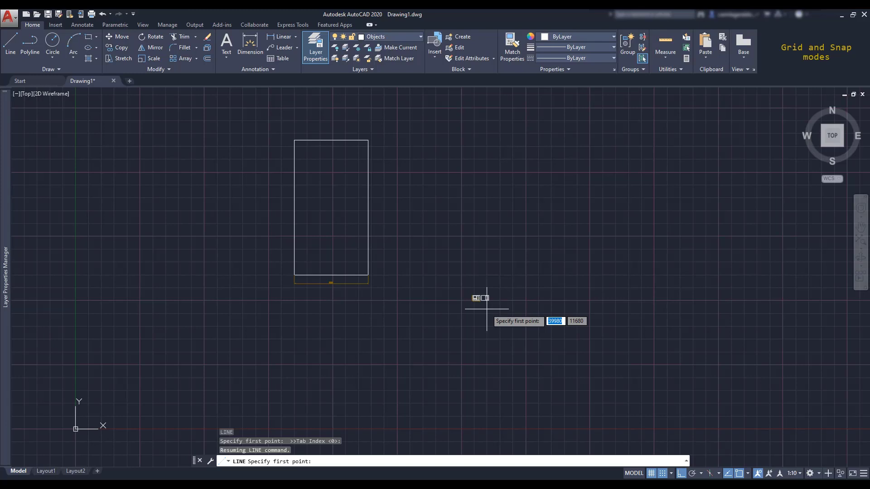
scroll(526, 299, up, 2)
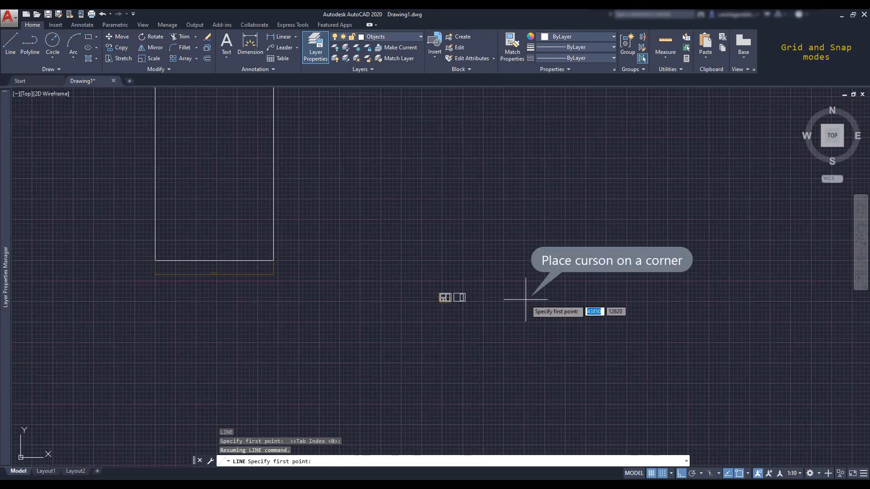
scroll(524, 301, up, 2)
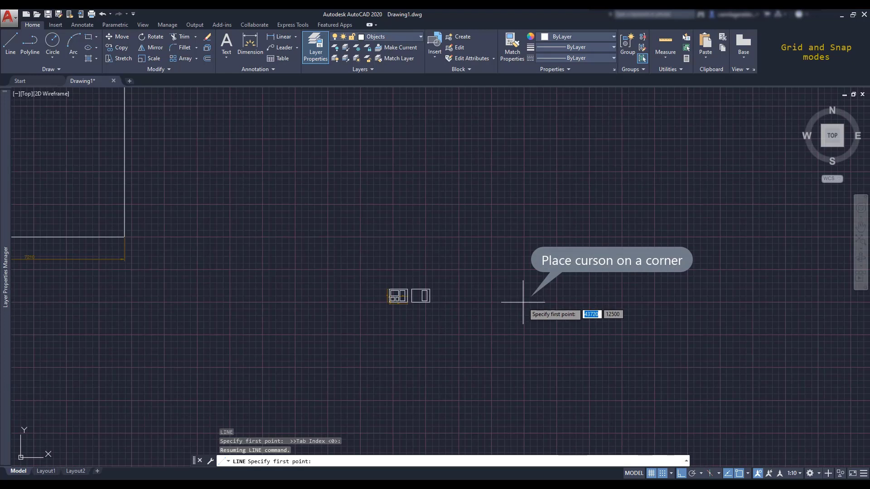
scroll(523, 302, up, 1)
scroll(522, 305, up, 1)
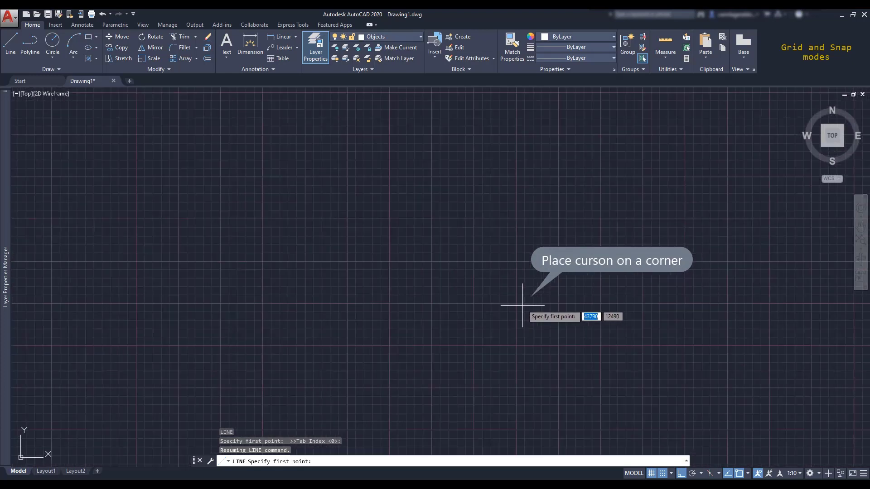
Draw a horizontal line starting on the major grid intersection at 43750,12500, heading in the positive X direction
scroll(519, 302, down, 1)
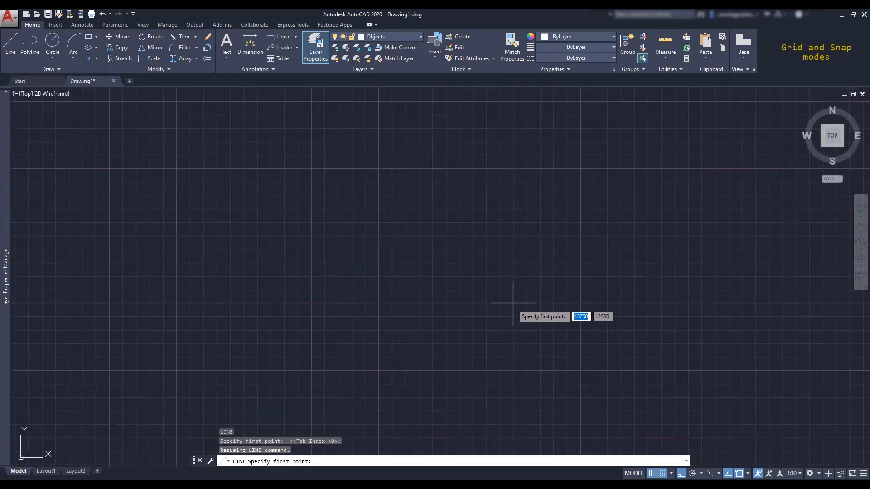
scroll(513, 302, down, 1)
scroll(512, 303, up, 2)
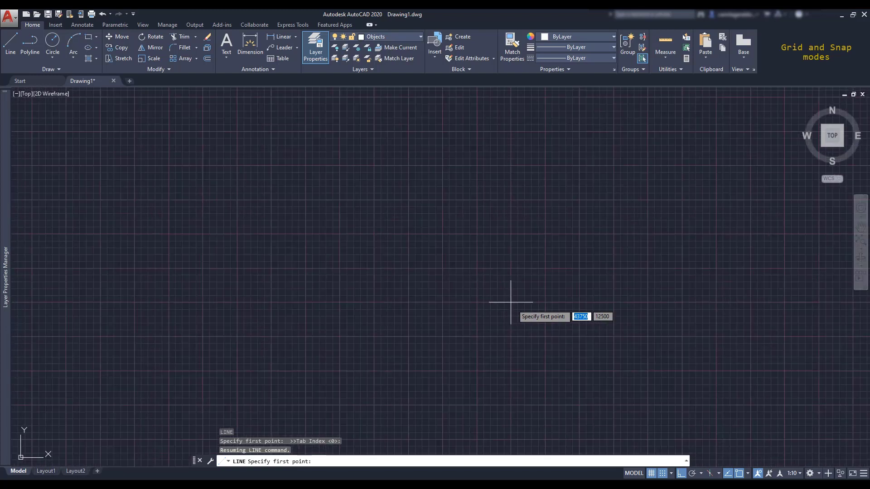
scroll(507, 301, up, 2)
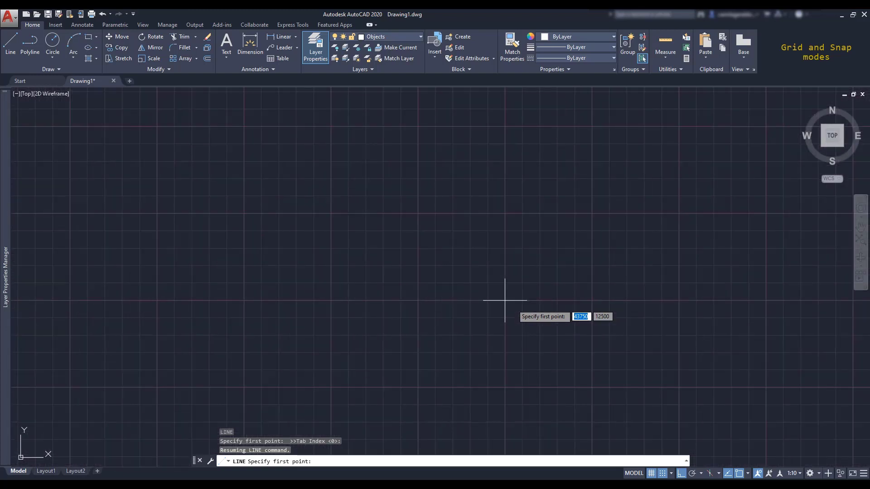
click(505, 300)
scroll(509, 298, up, 1)
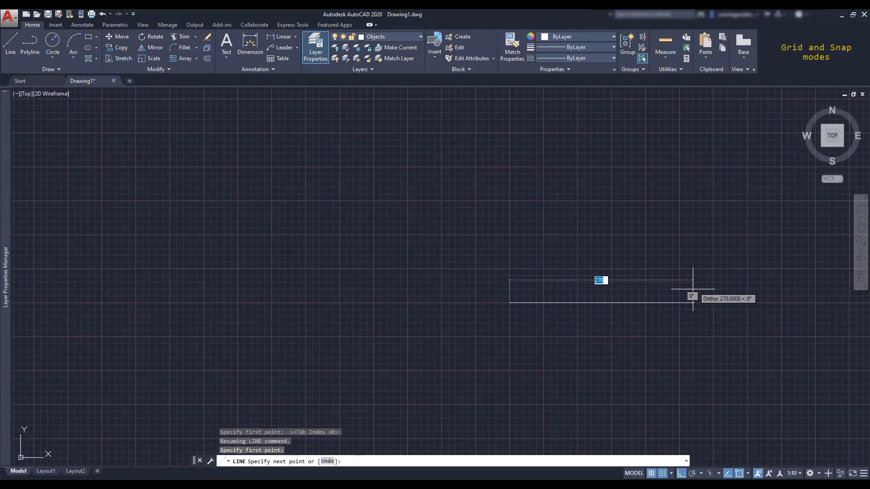
scroll(735, 286, down, 3)
click(771, 292)
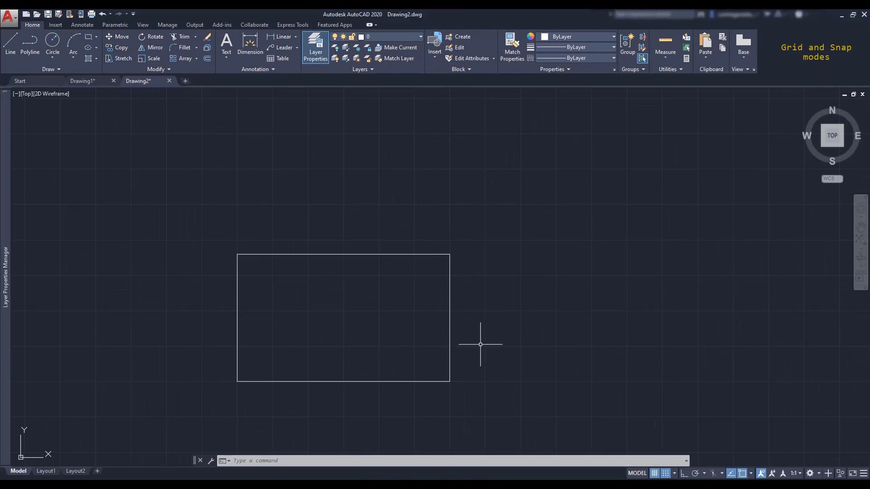
In Drawing2, toggle snap mode off and on again, and do the same with the grid display
click(666, 473)
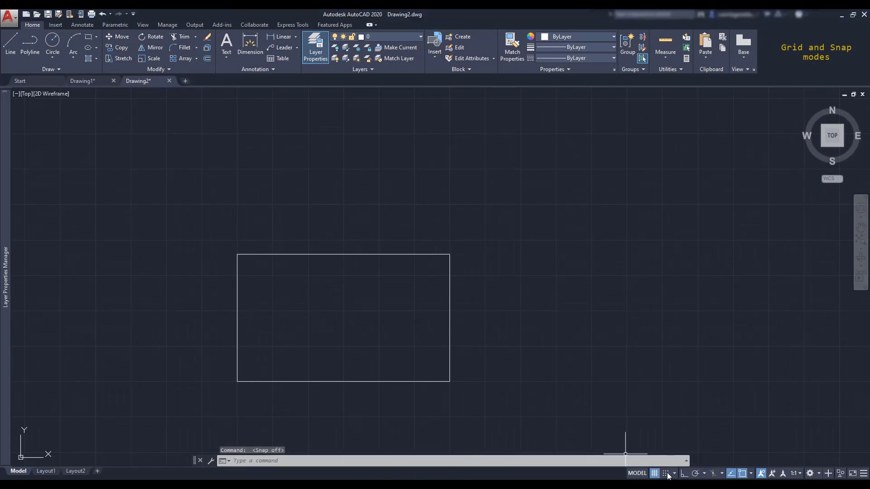
click(666, 473)
click(654, 474)
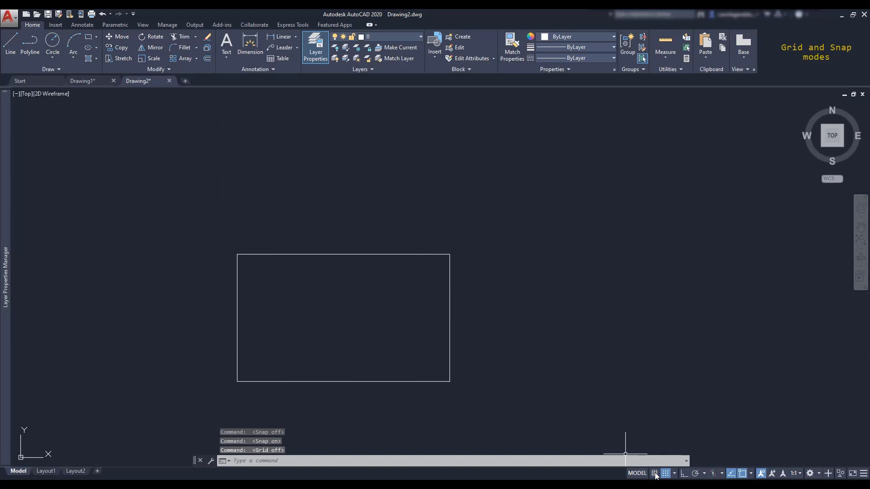
click(655, 474)
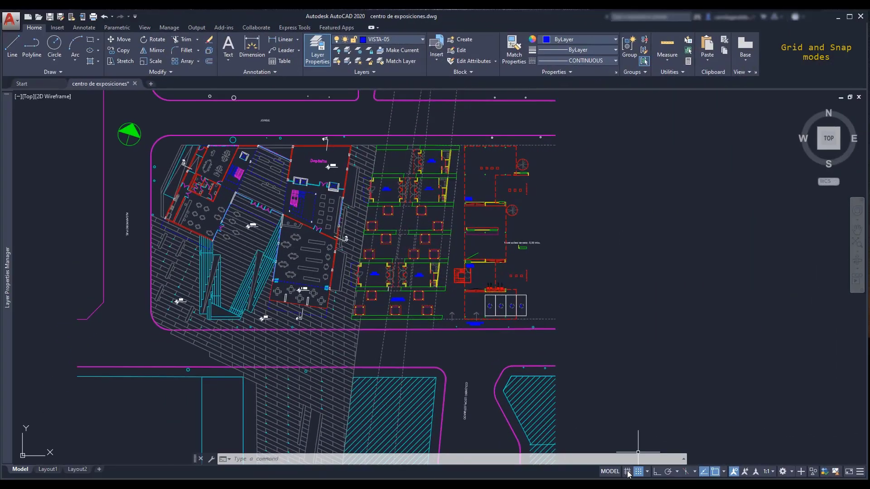
Turn on the grid display in the centro de exposiciones drawing and inspect the grid over the floor plan
click(627, 471)
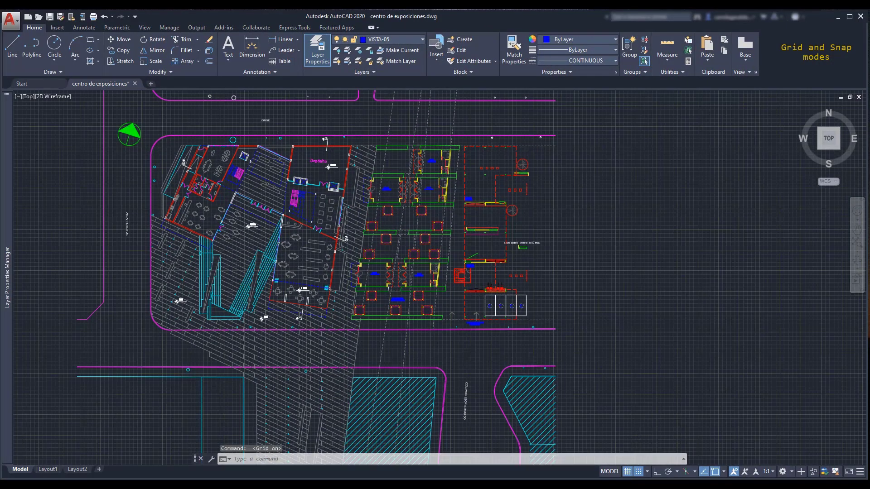
scroll(491, 293, up, 5)
scroll(491, 291, down, 2)
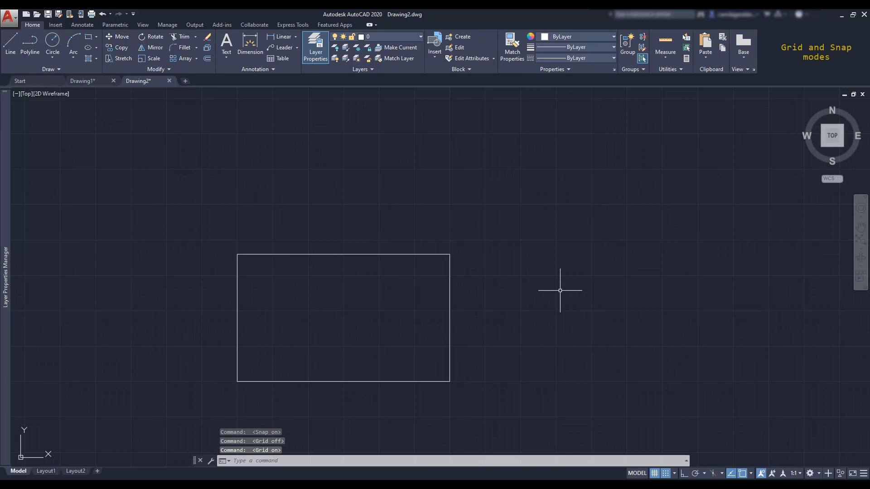
Open the drawing window color options from OPTIONS in Drawing2 and look through the 2D model space interface elements
text(OPTIONS)
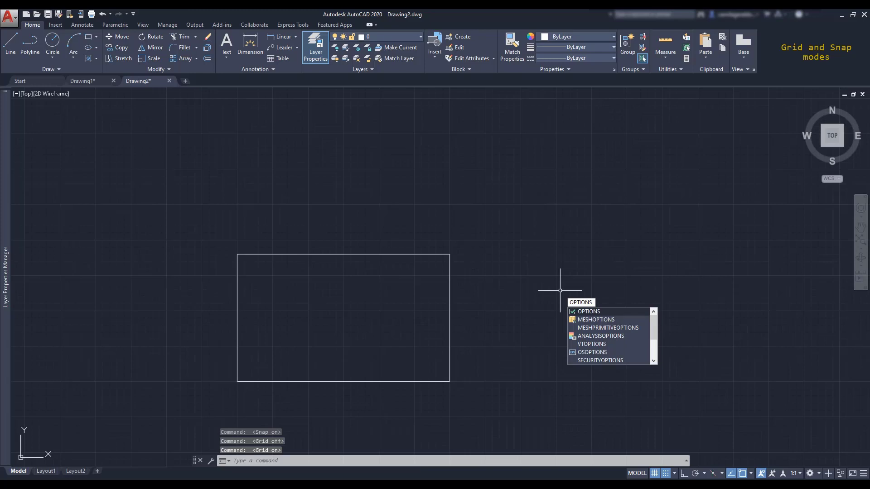
key(Return)
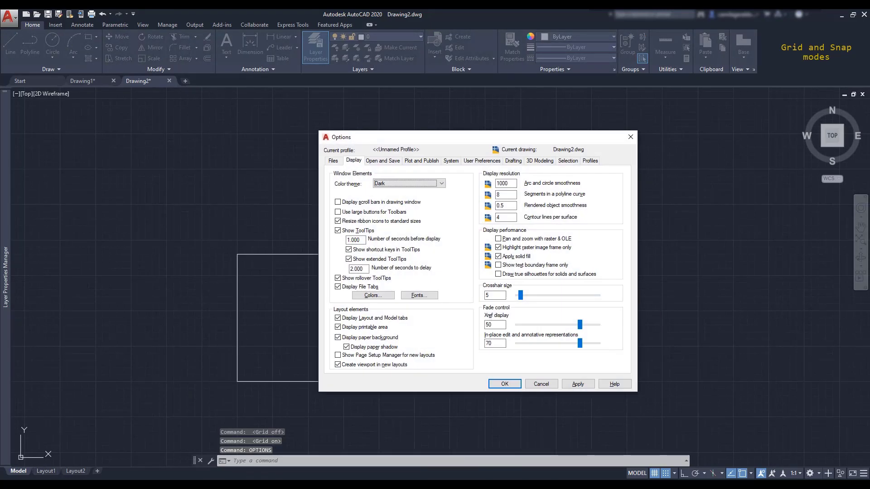
click(365, 297)
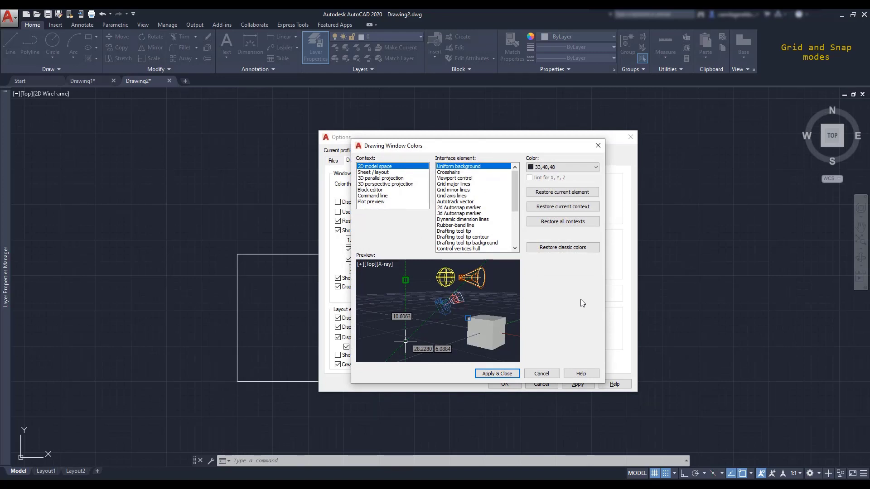
drag(516, 189, 515, 208)
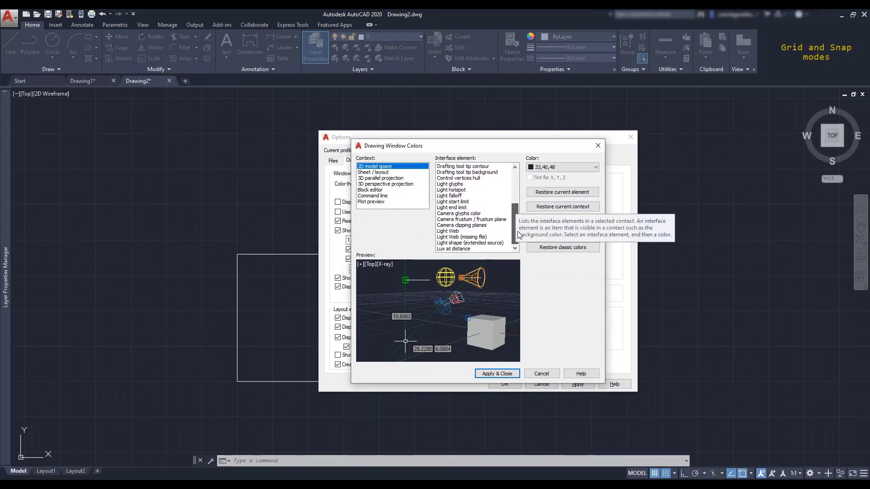
scroll(512, 201, up, 3)
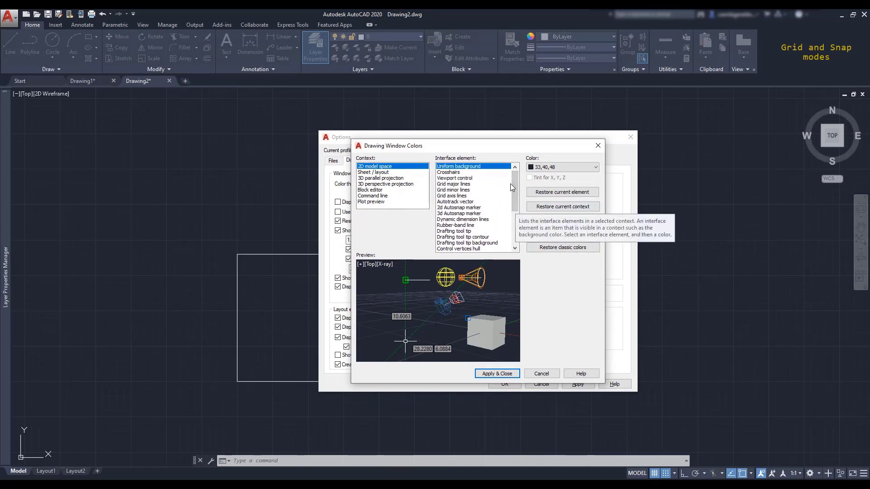
Set the grid major lines to true color 115,144,96 with hue 96, saturation 20 and luminance 47
click(468, 184)
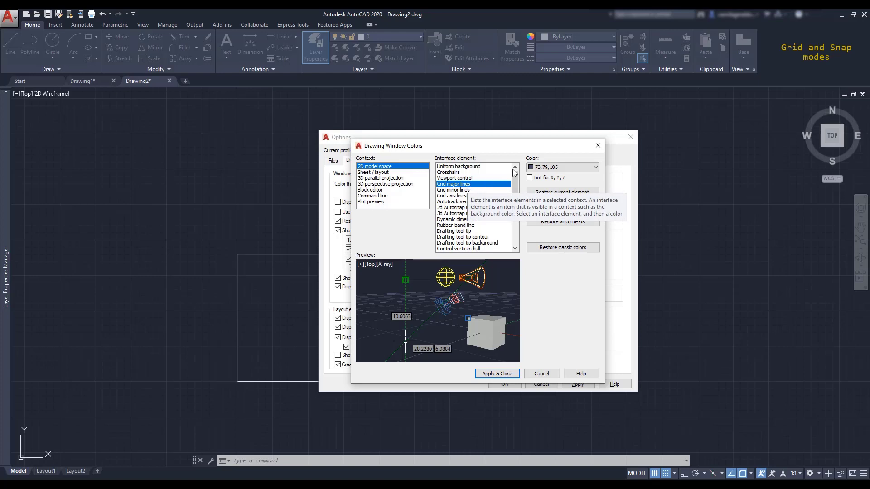
click(563, 166)
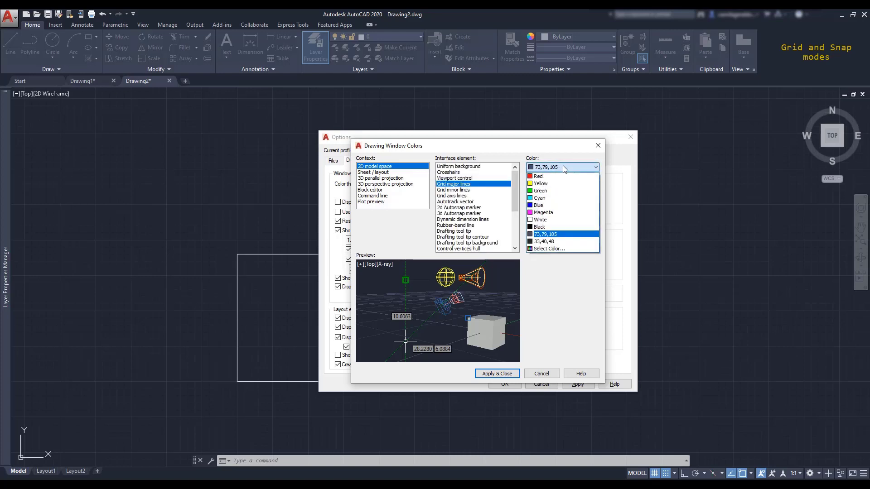
click(553, 248)
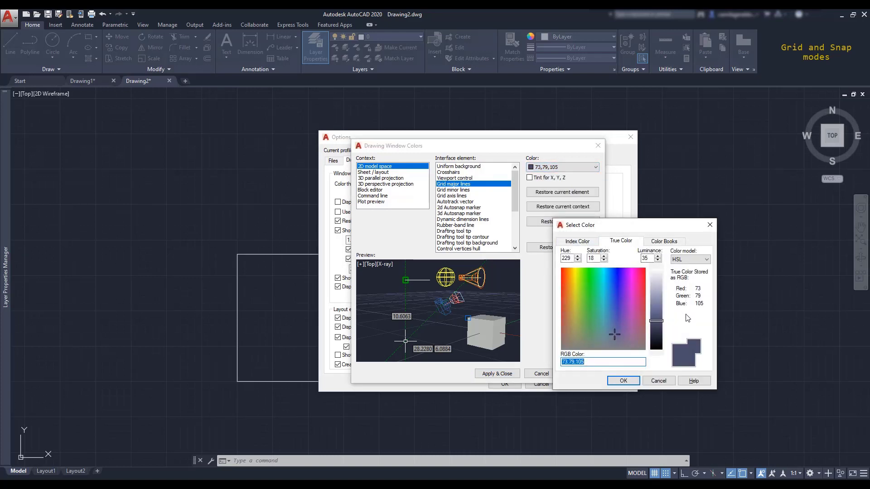
click(583, 332)
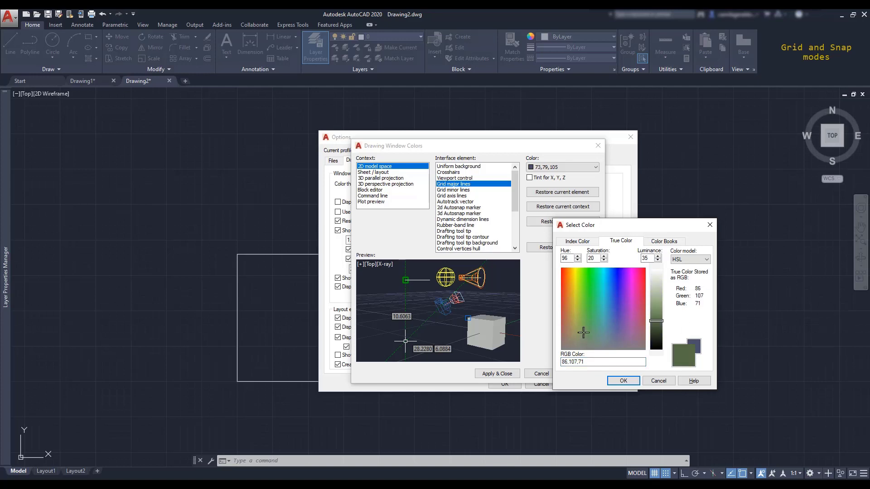
click(655, 315)
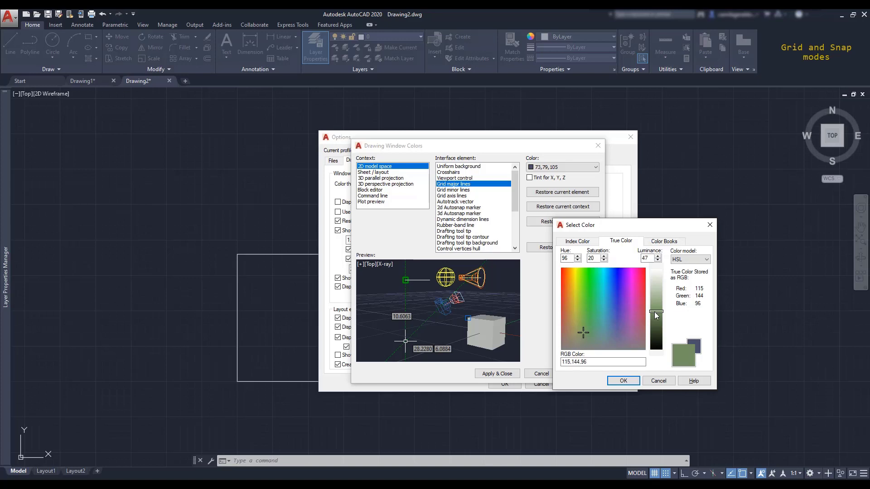
click(624, 380)
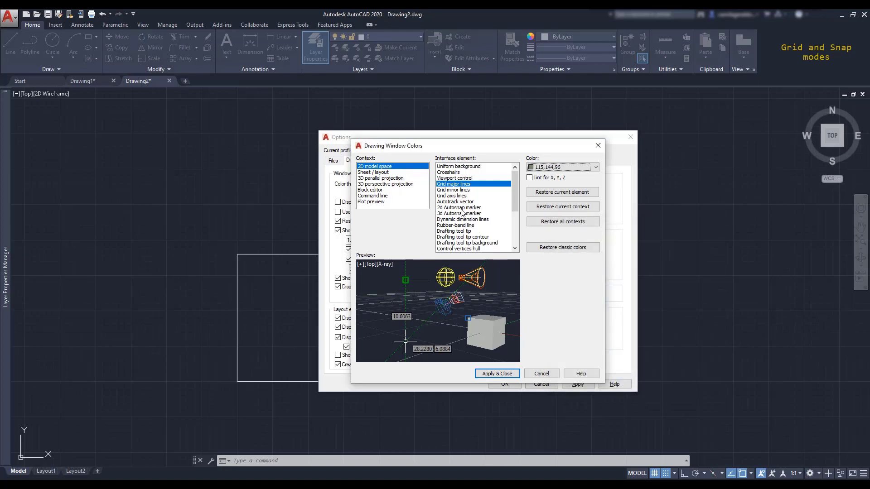
Set the grid minor lines to 115,144,96 and darken that true color to luminance 36, giving 88,110,73
click(455, 190)
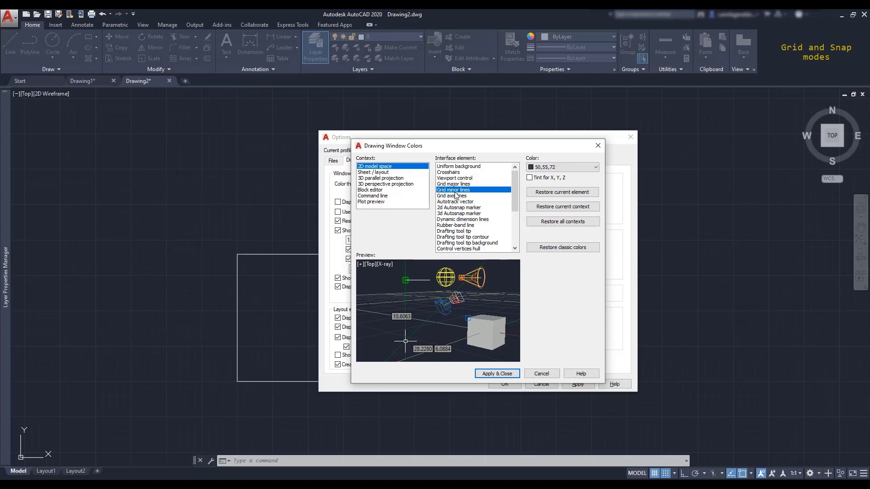
click(562, 167)
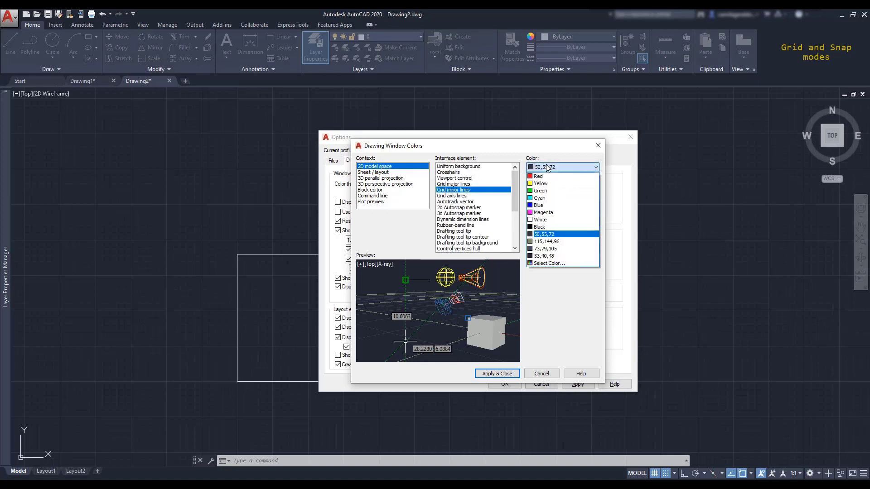
click(560, 241)
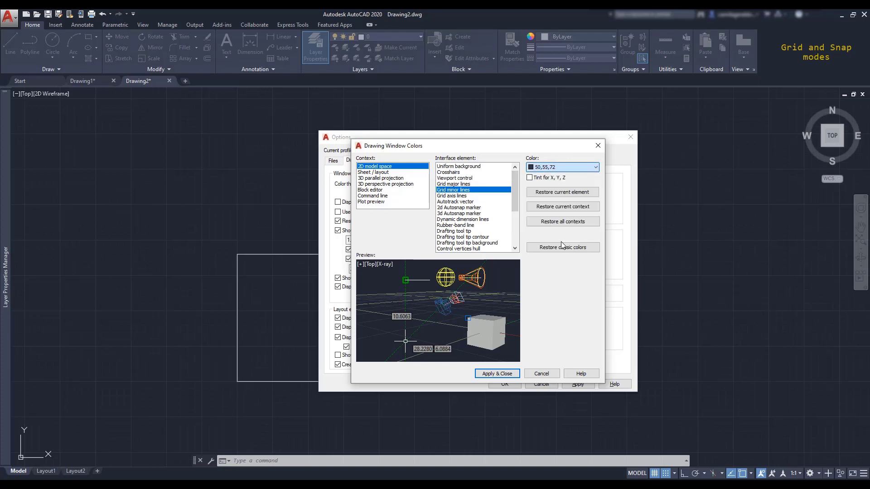
click(562, 167)
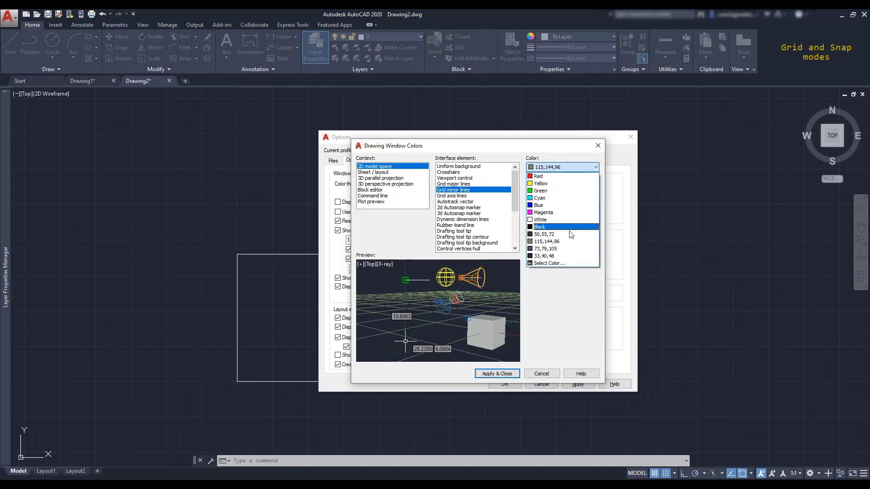
click(559, 262)
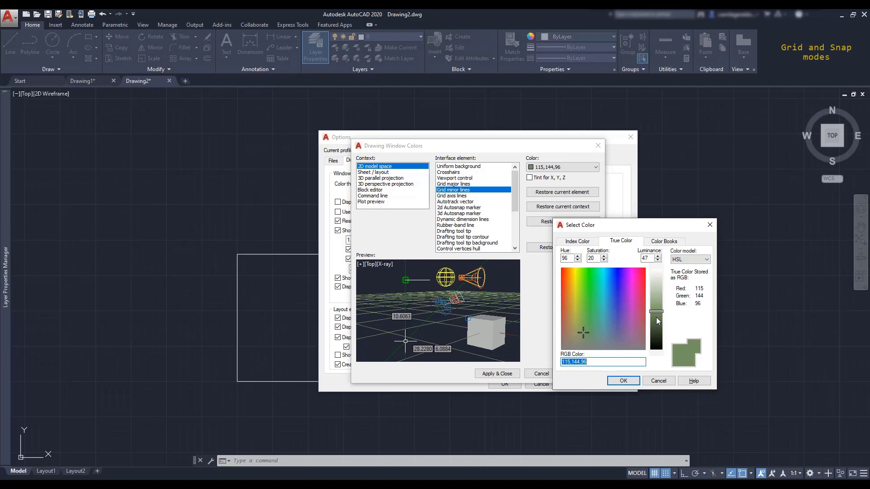
click(656, 318)
drag(657, 318, 656, 320)
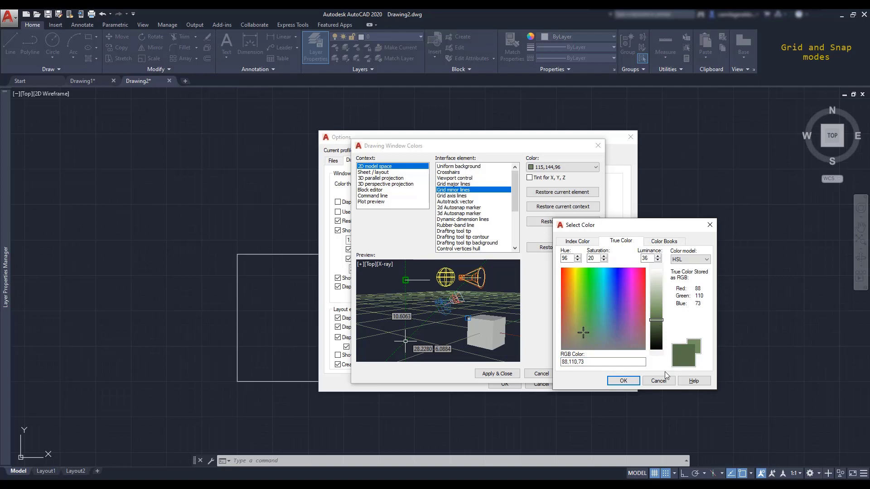
click(624, 381)
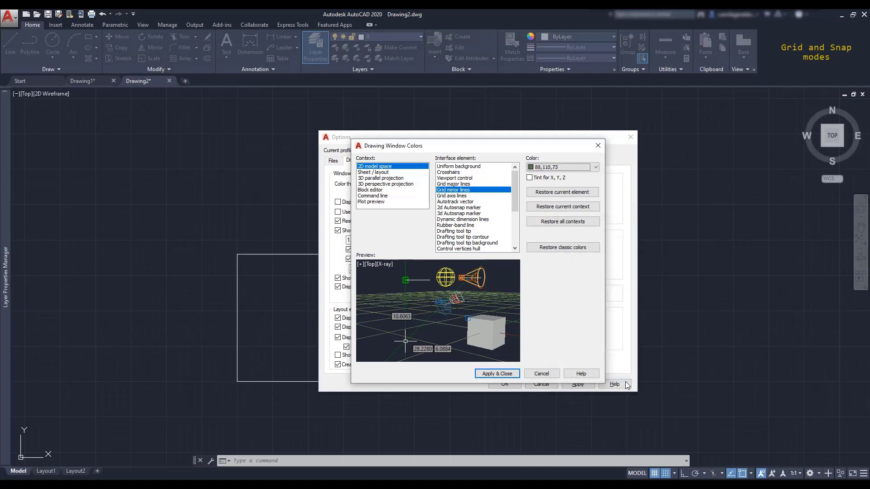
Apply the grid color changes, close the options, and inspect the grid around the rectangle in Drawing2
click(497, 374)
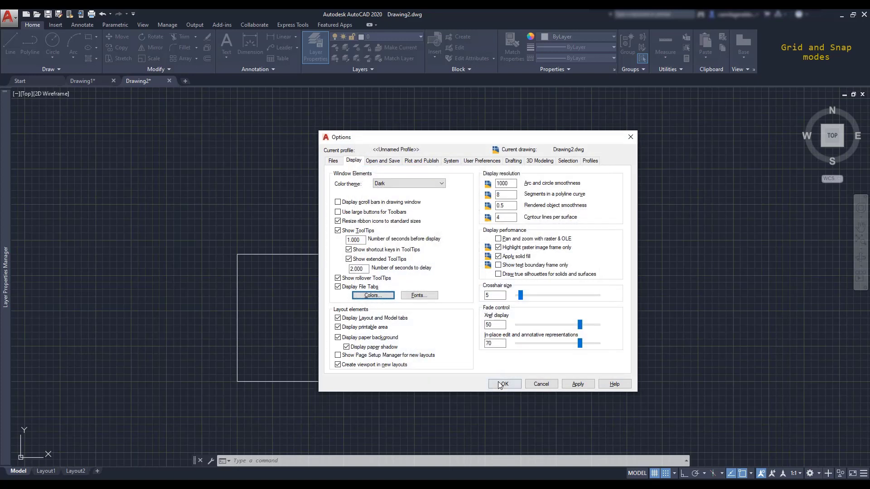
click(501, 384)
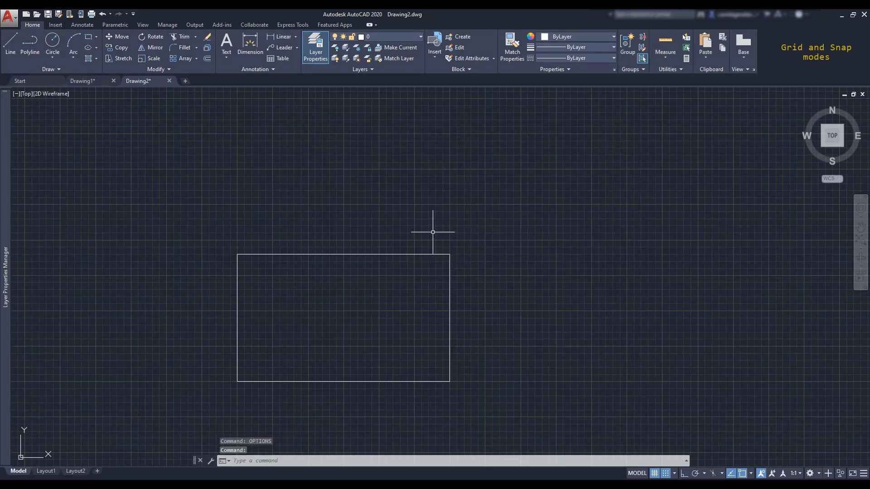
scroll(432, 232, down, 1)
scroll(434, 233, down, 5)
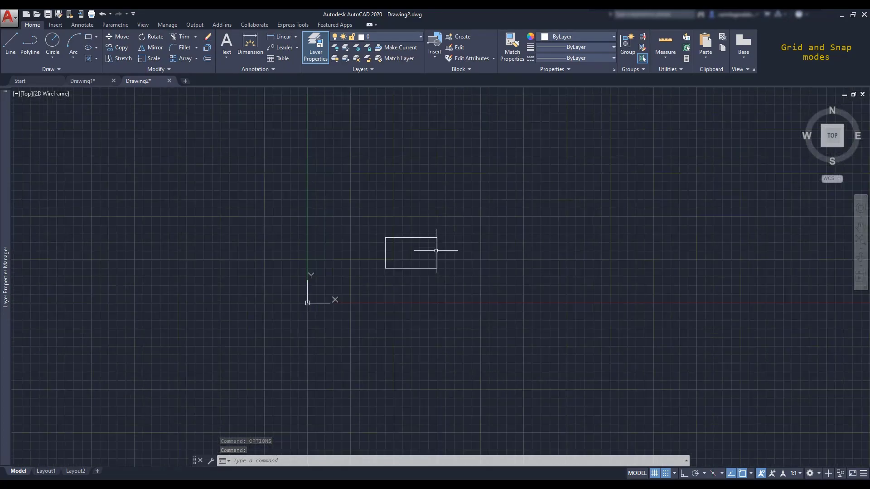
scroll(437, 247, up, 5)
scroll(435, 255, down, 10)
scroll(435, 255, up, 10)
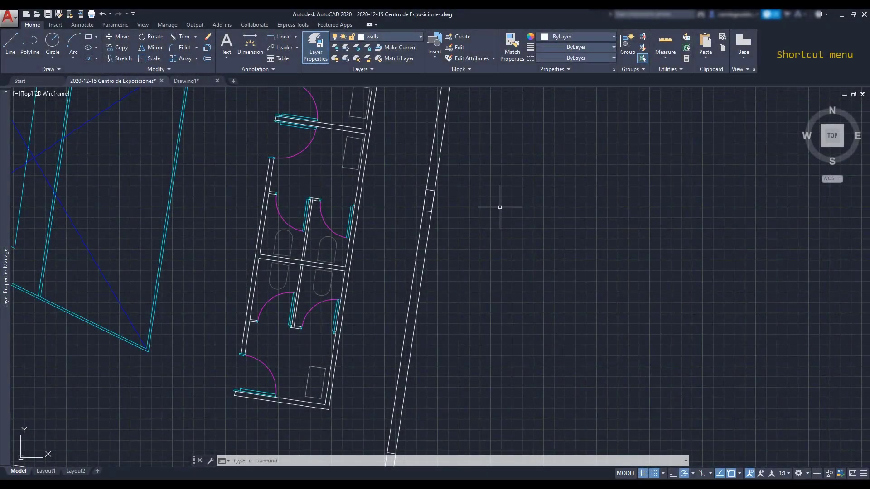
Review the recent input and clipboard commands in the Centro de Exposiciones drawing, and copy the lower-right restroom stall door with its jambs to the clipboard
right_click(500, 207)
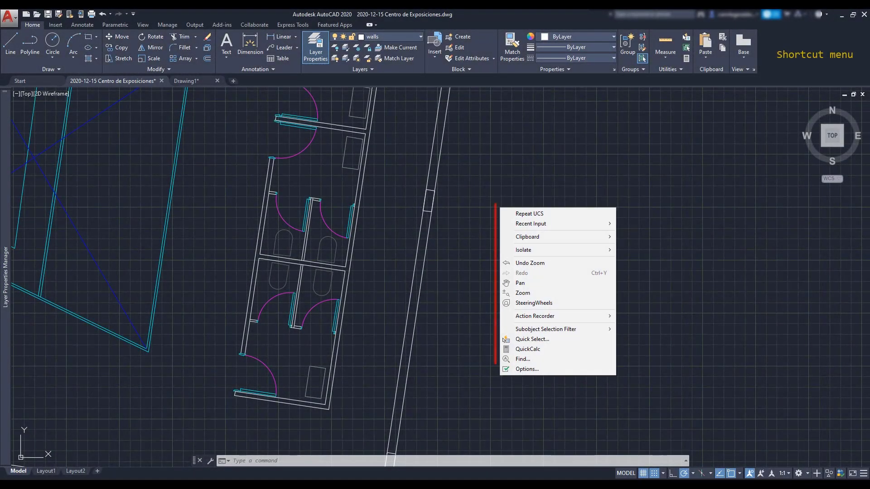
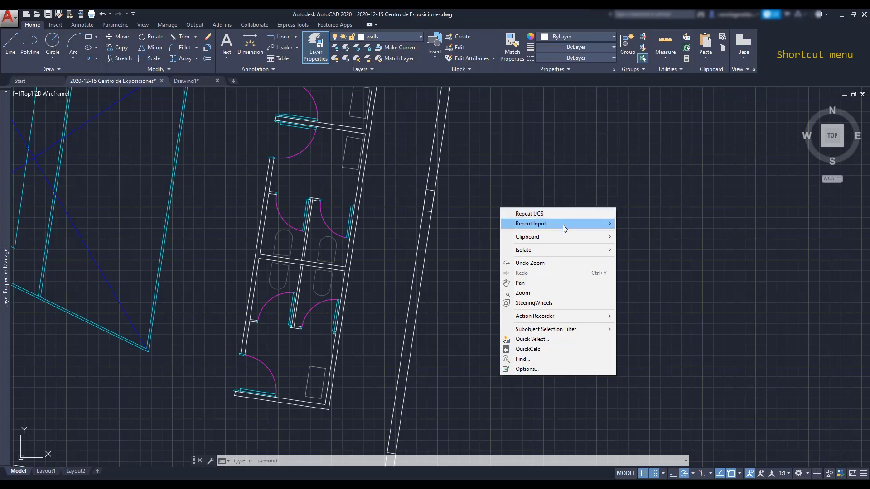
mouse_move(563, 225)
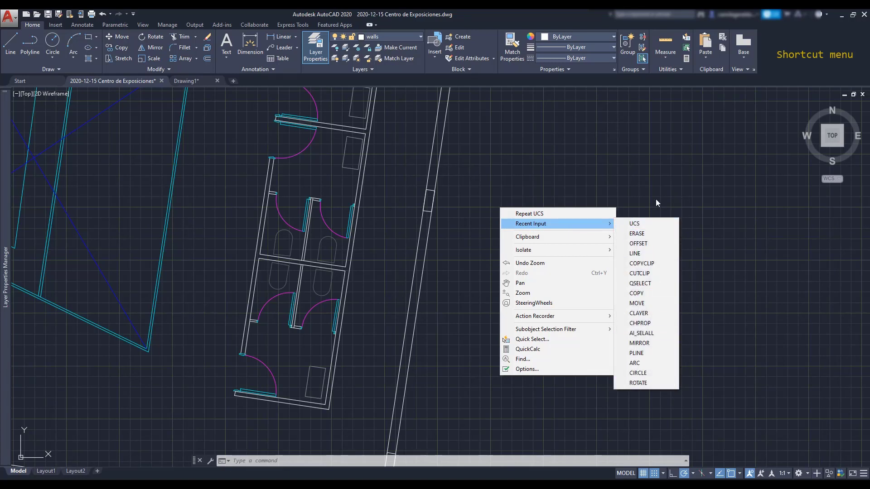
mouse_move(585, 237)
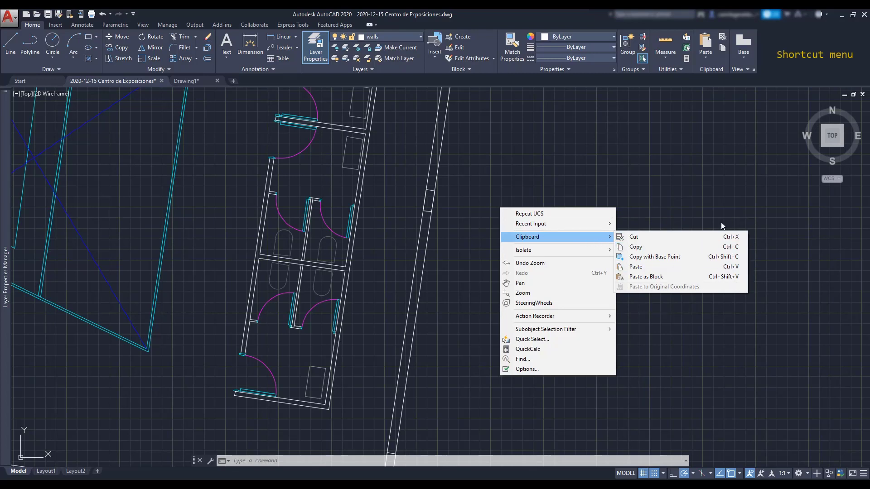
click(631, 248)
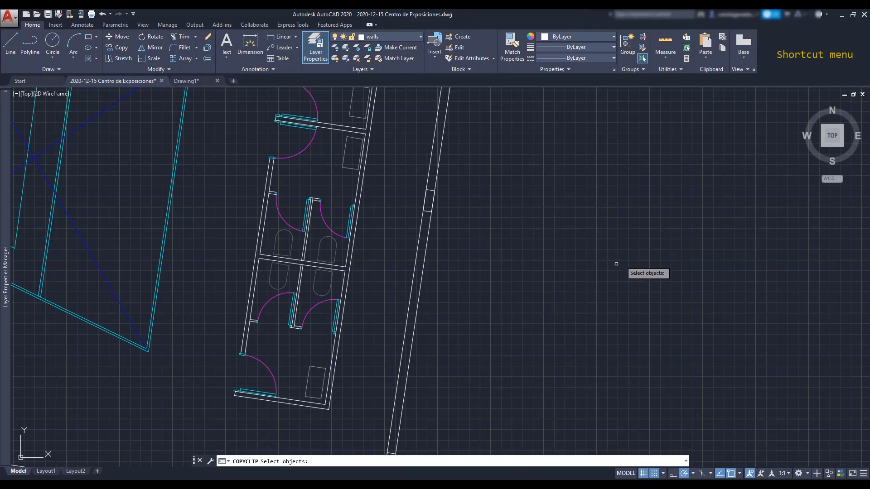
scroll(327, 320, up, 6)
scroll(327, 320, up, 2)
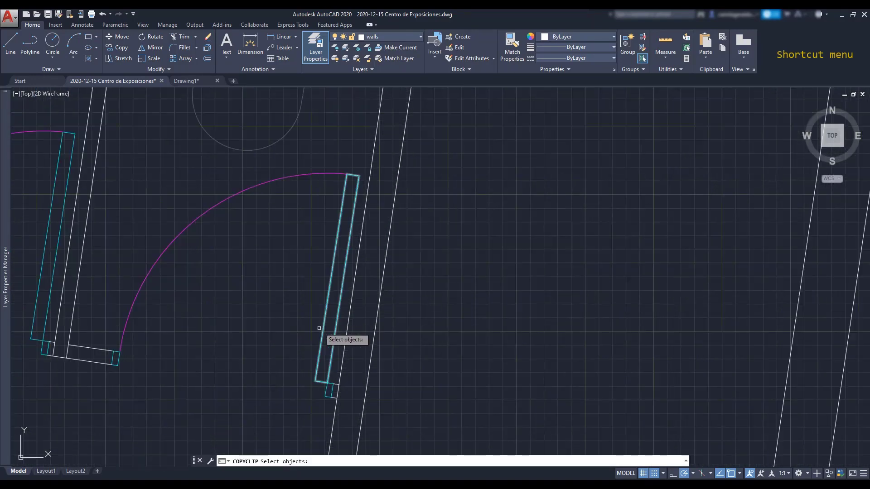
click(327, 408)
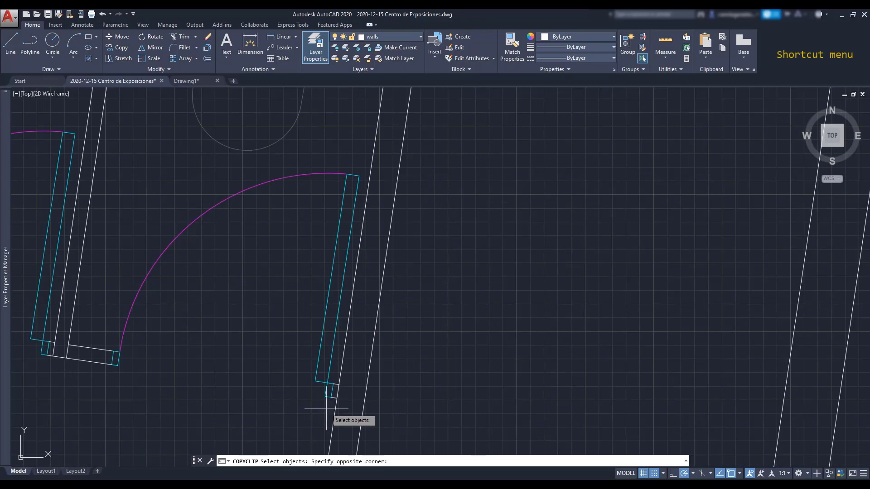
click(118, 247)
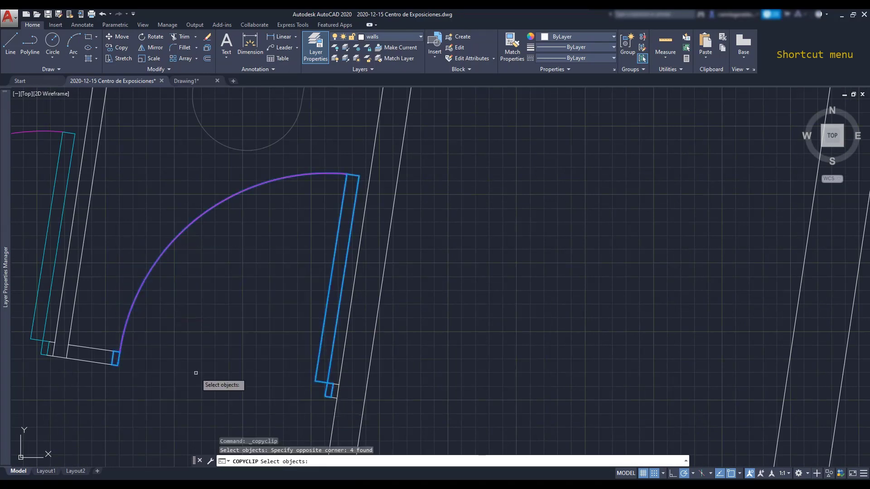
key(Return)
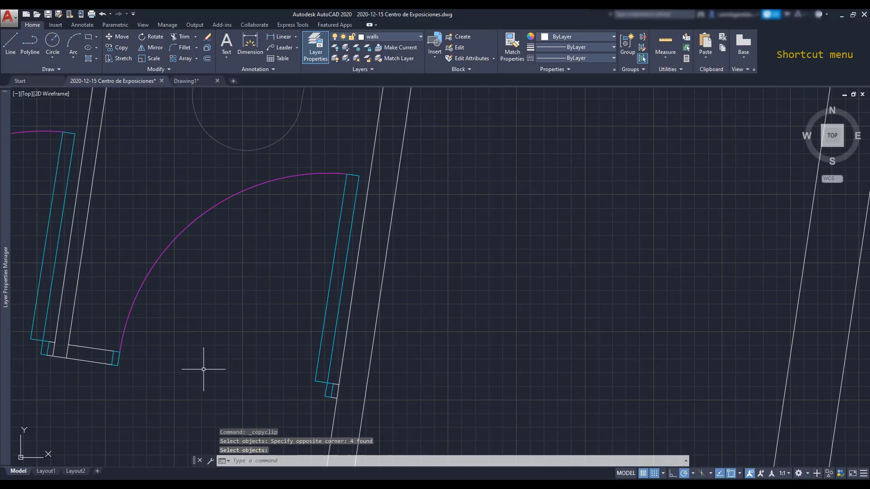
Switch to Drawing1 and paste the copied door into the empty area near the origin
click(195, 80)
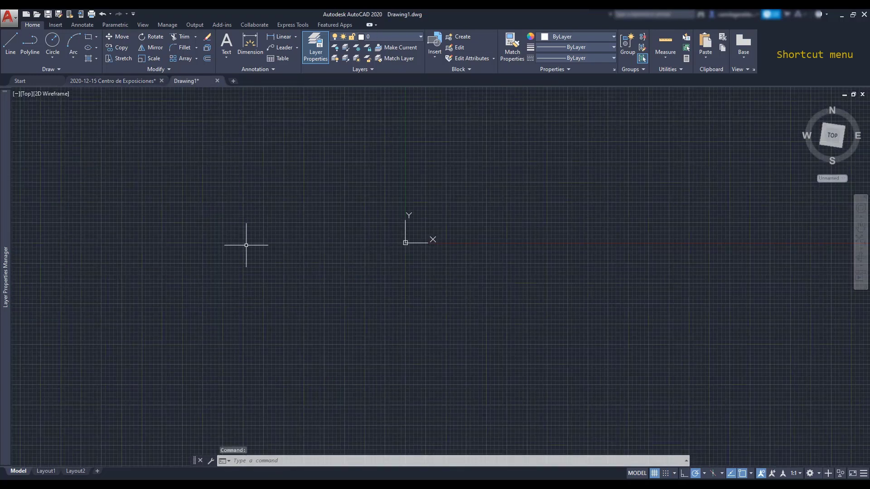
right_click(302, 236)
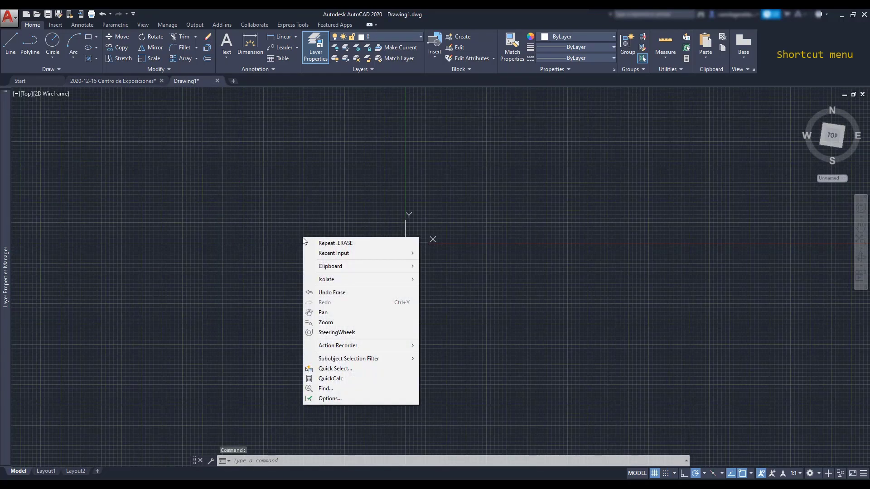
mouse_move(355, 267)
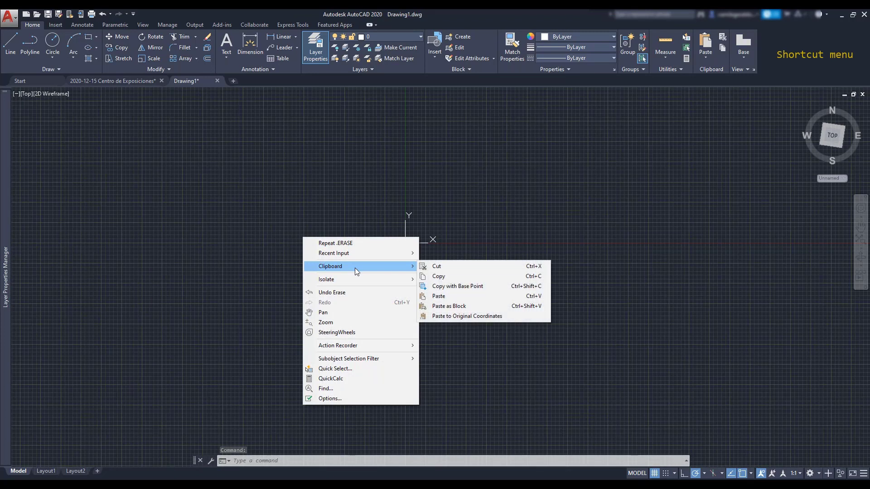
click(497, 297)
scroll(435, 227, up, 3)
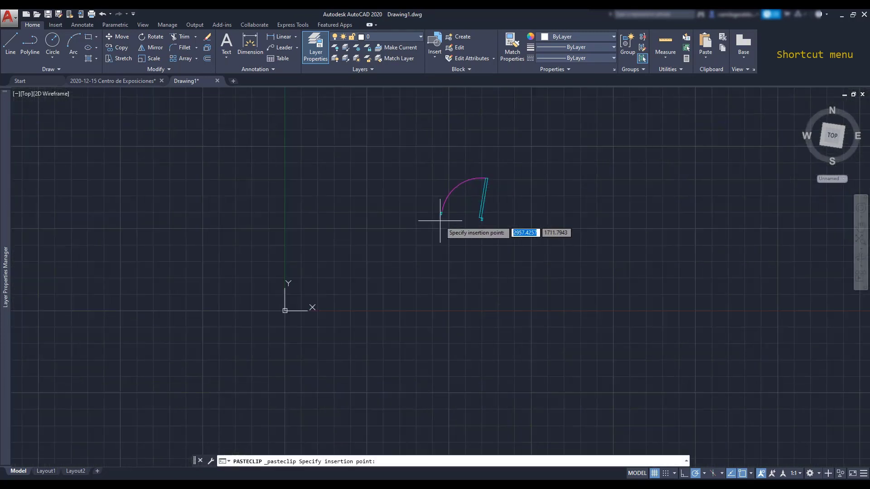
click(385, 245)
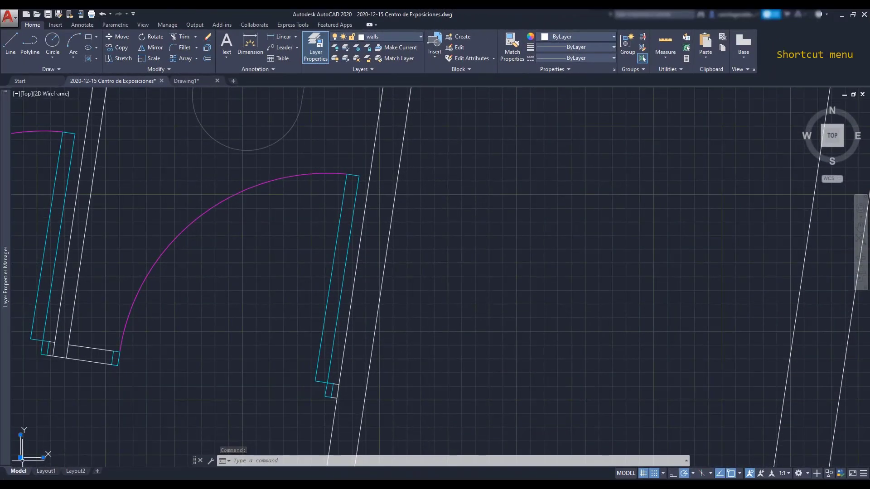
In the Centro de Exposiciones drawing, move the UCS origin to the door jamb's lower corner and align its X axis with the short wall edge, snap off
click(21, 458)
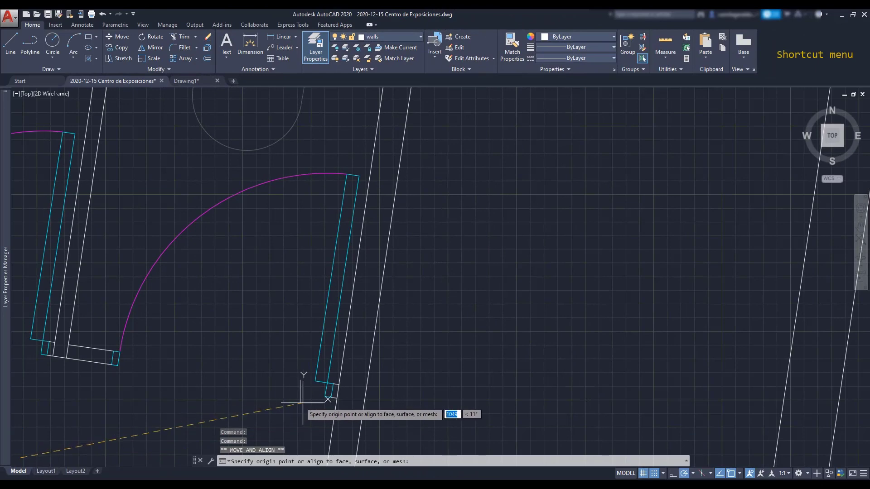
scroll(302, 402, up, 4)
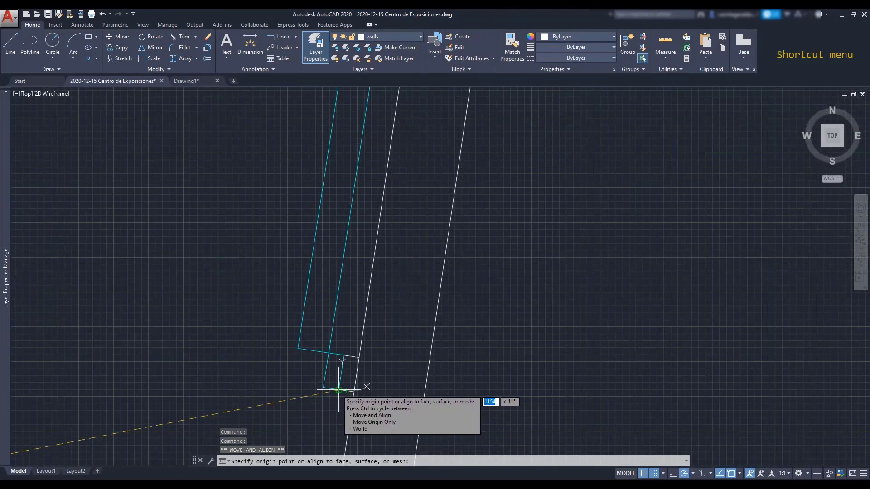
click(339, 389)
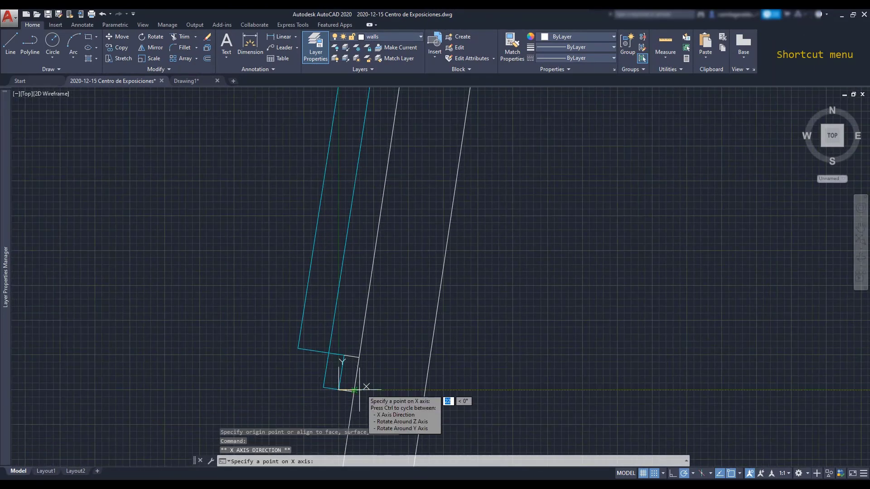
scroll(365, 389, up, 5)
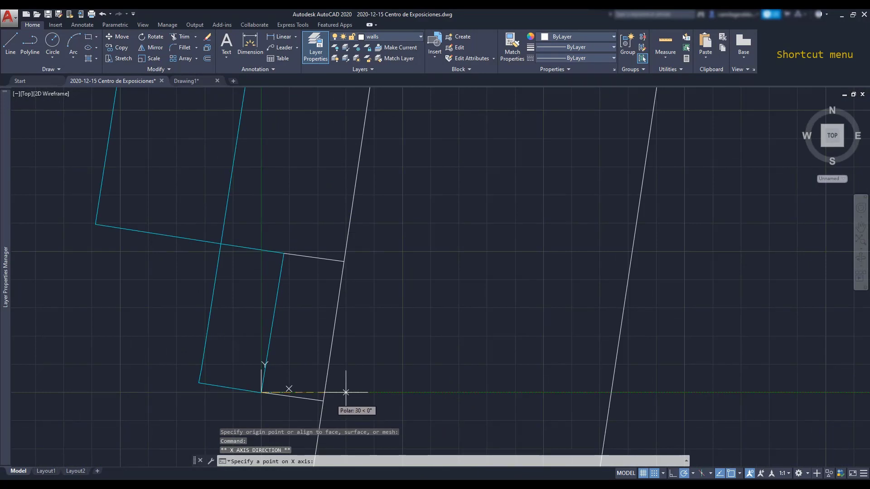
key(F9)
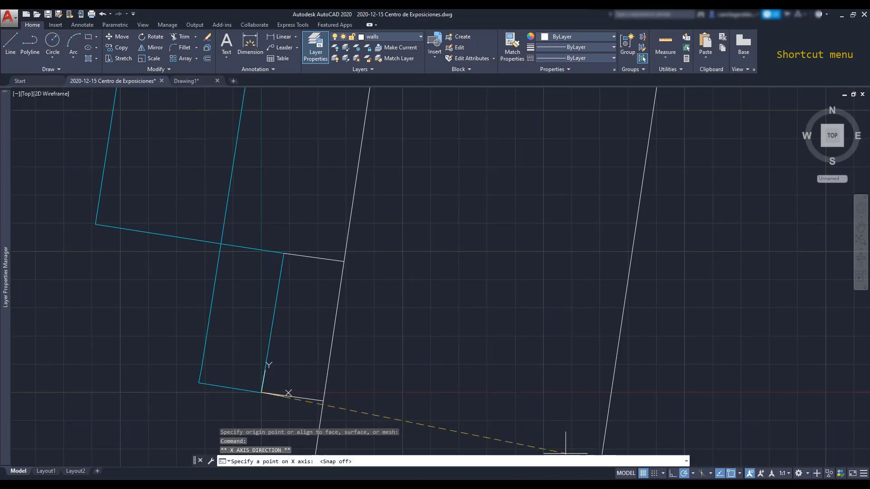
click(323, 401)
key(Escape)
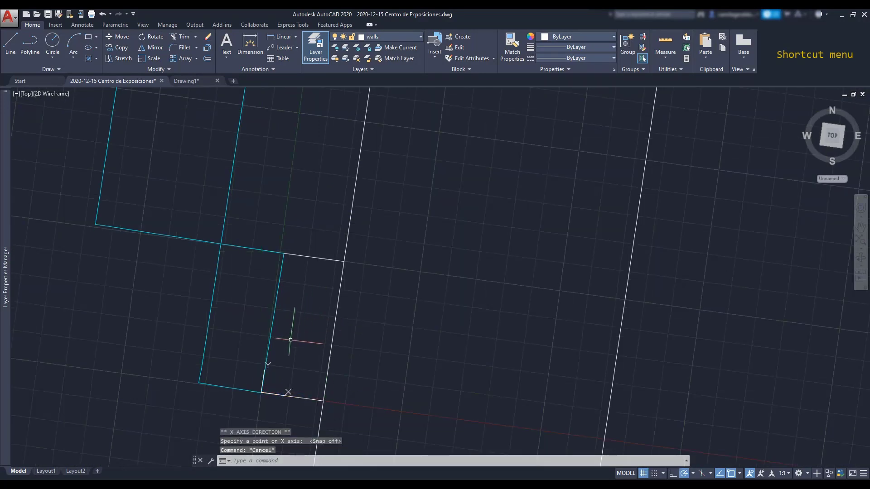
Select the lower-right stall door with its swing arc and jambs and copy it to the clipboard under the rotated UCS
scroll(291, 340, down, 5)
click(267, 375)
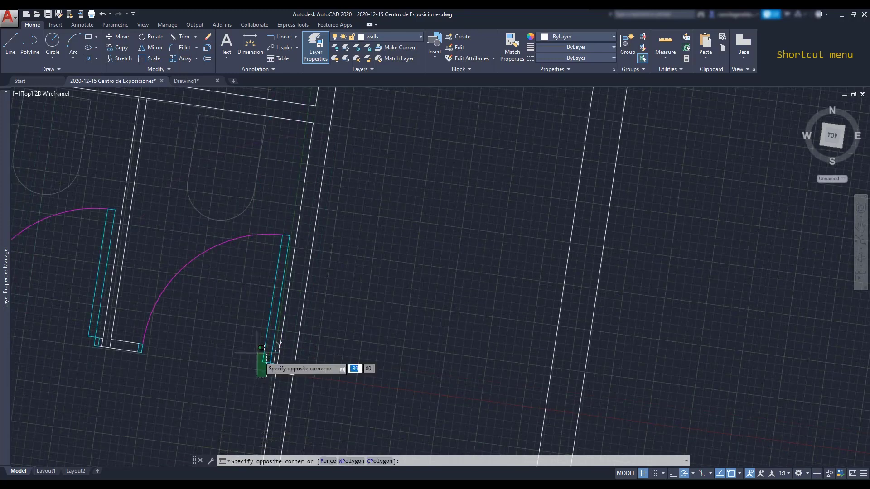
click(140, 263)
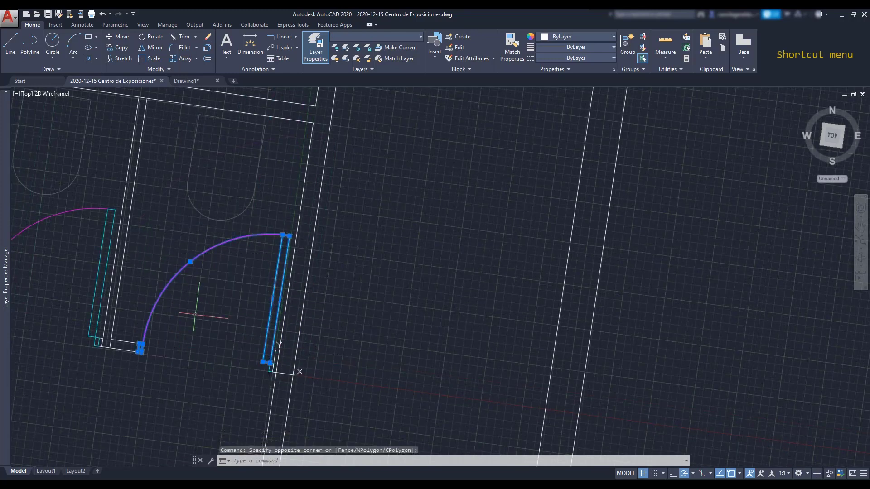
scroll(272, 360, up, 3)
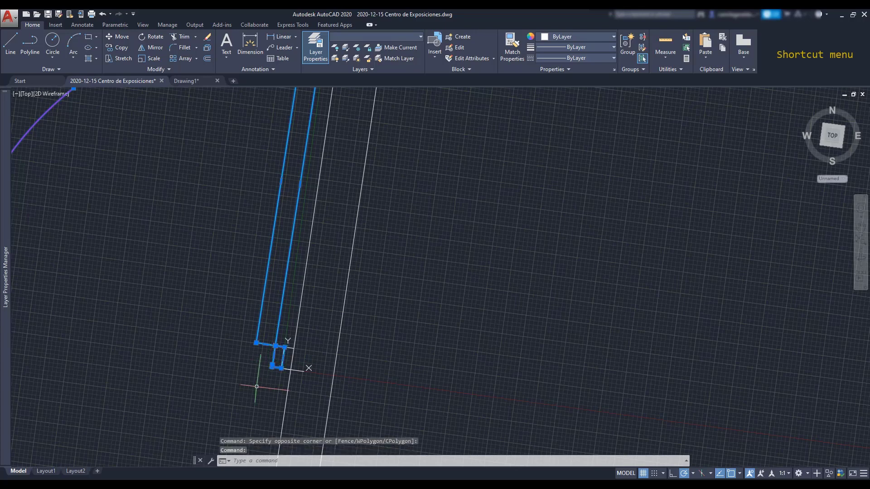
scroll(256, 386, down, 2)
key(ctrl+c)
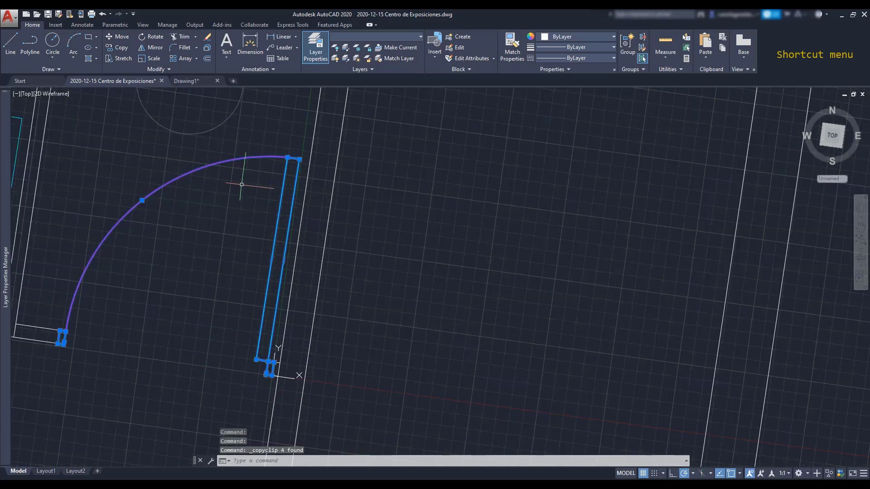
Switch to Drawing1 and paste the door copied under the rotated UCS beside the previously pasted door
key(ctrl+Tab)
key(ctrl+v)
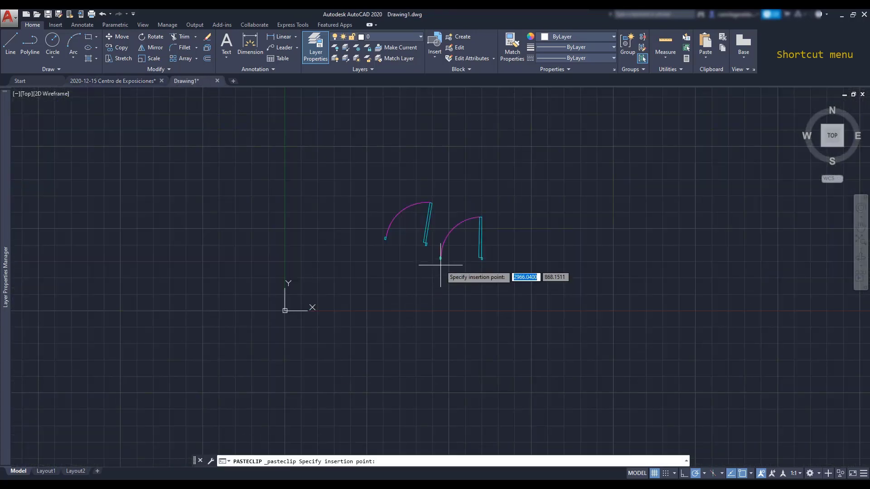
click(451, 244)
scroll(476, 216, up, 4)
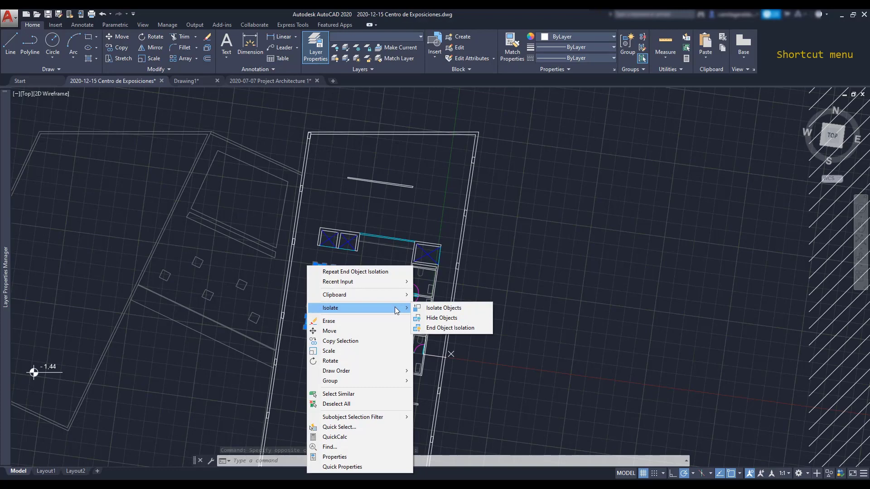
In the Centro de Exposiciones drawing, select the whole staircase and shaft block in the building's middle and isolate it
key(Escape)
mouse_move(380, 370)
mouse_down()
mouse_move(362, 320)
mouse_move(306, 259)
mouse_up()
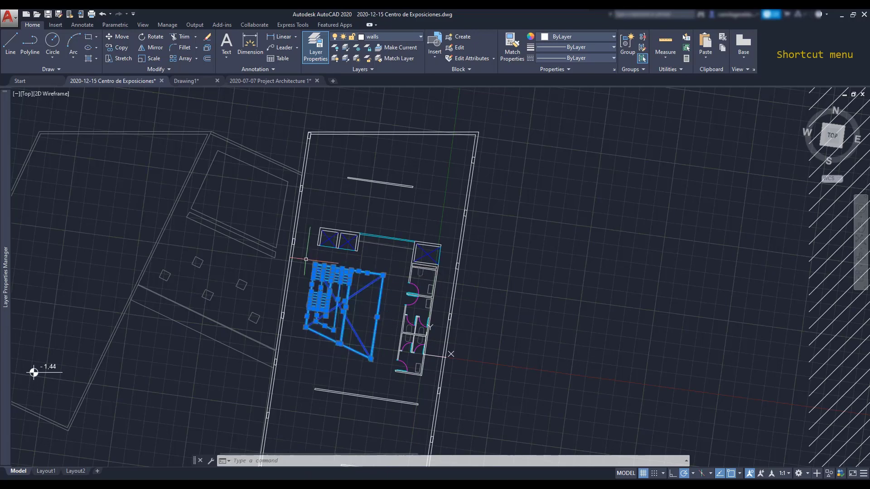
right_click(307, 266)
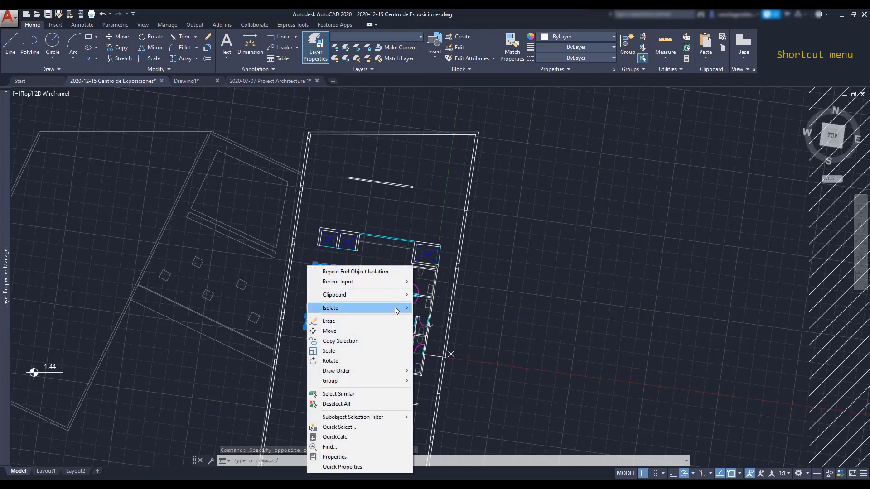
mouse_move(397, 311)
click(432, 310)
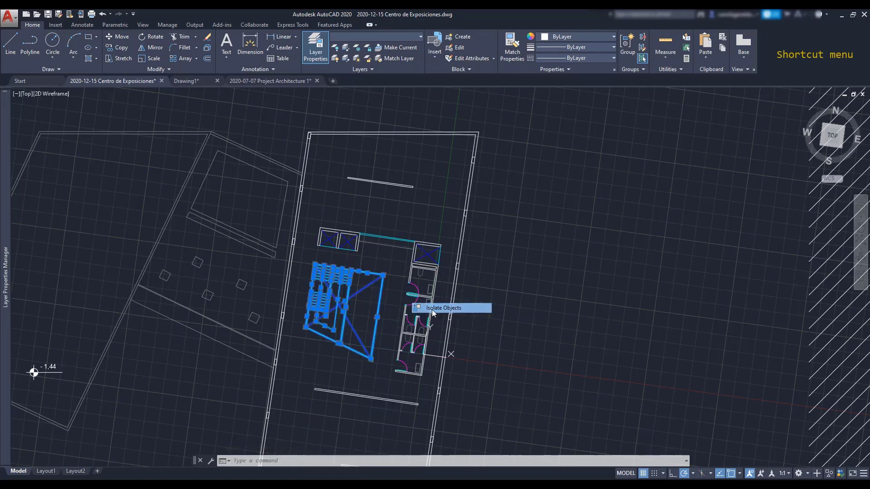
scroll(377, 282, down, 8)
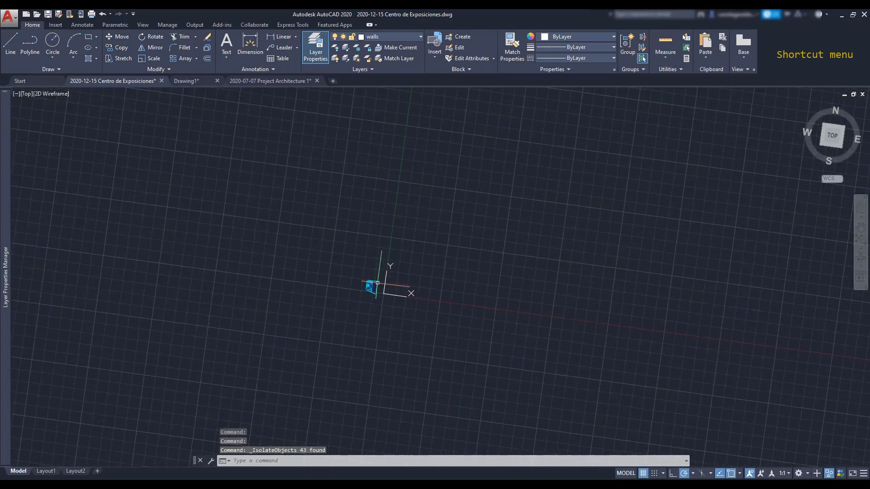
scroll(377, 283, up, 6)
End the object isolation in the Centro de Exposiciones drawing
right_click(469, 237)
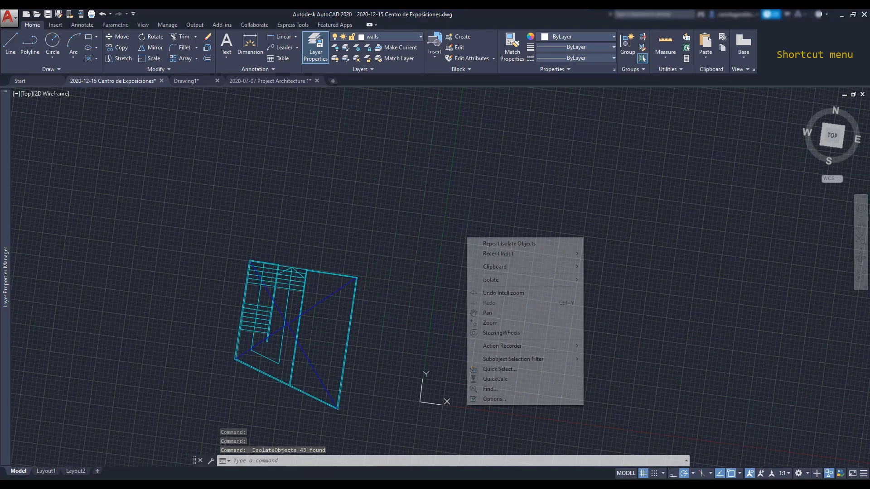
mouse_move(526, 282)
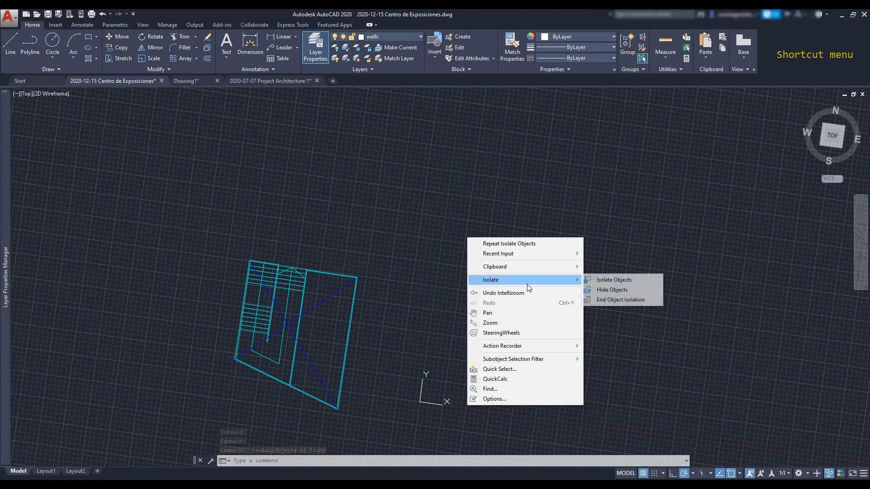
click(616, 300)
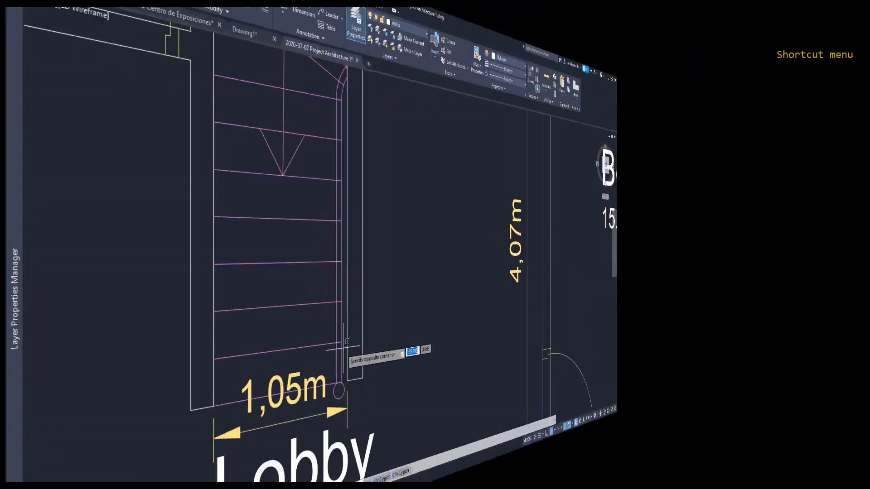
In the 2020-07-07 Project Architecture 1 drawing, select the staircase above the Lobby label and hide it
scroll(200, 136, down, 3)
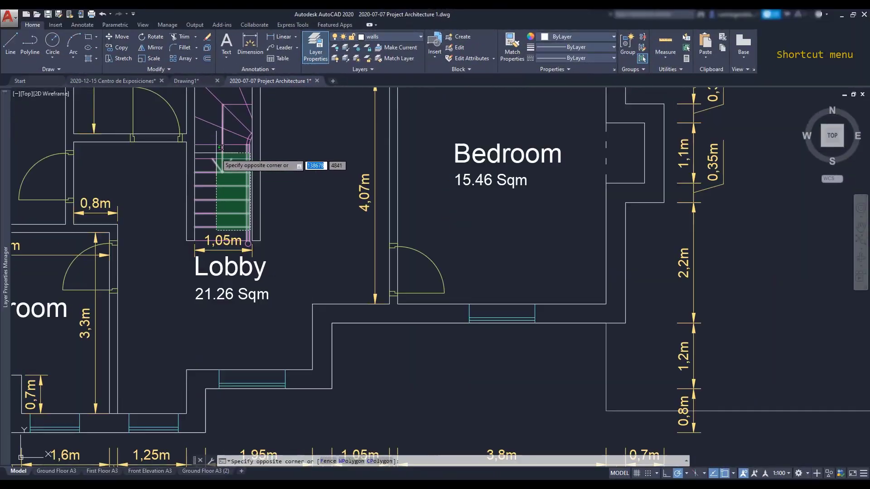
click(211, 96)
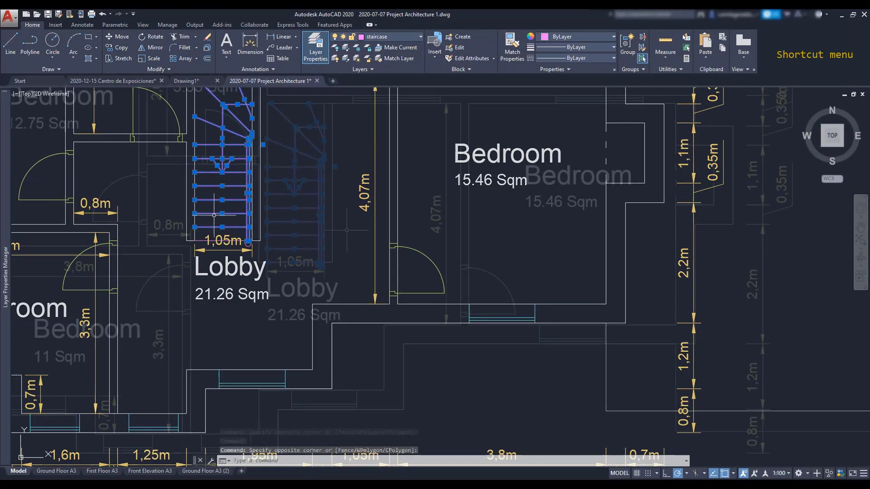
right_click(341, 196)
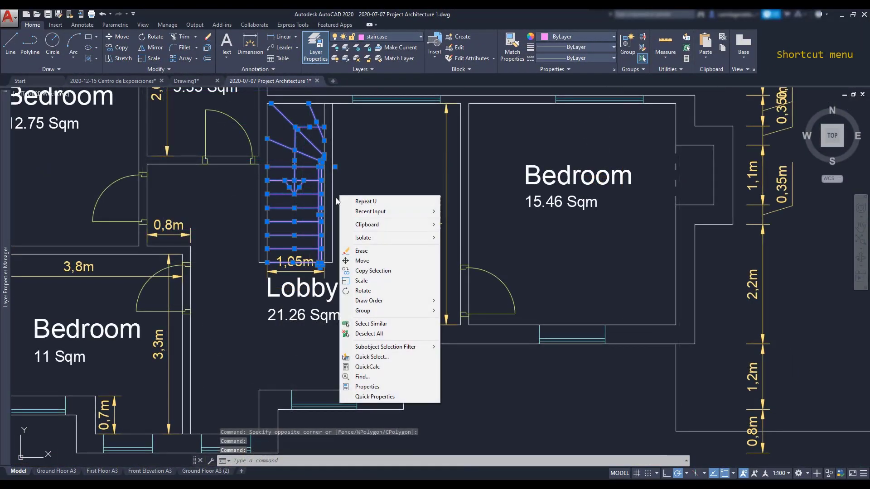
mouse_move(397, 244)
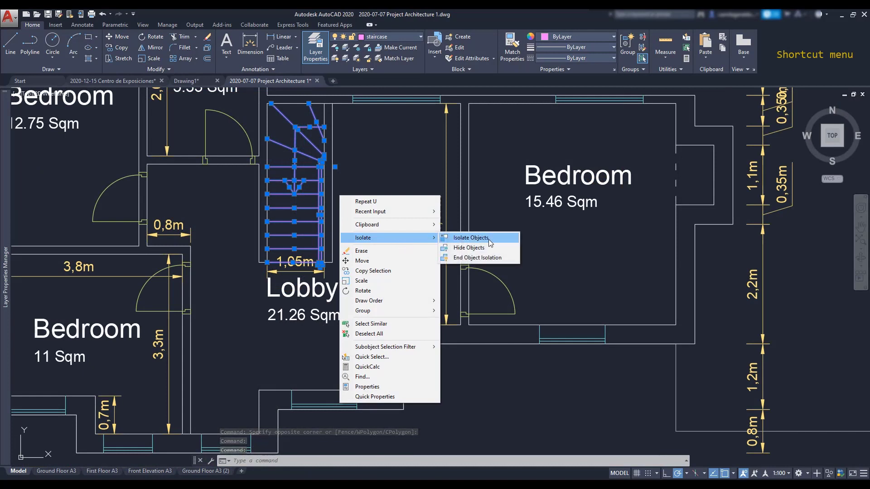
click(497, 250)
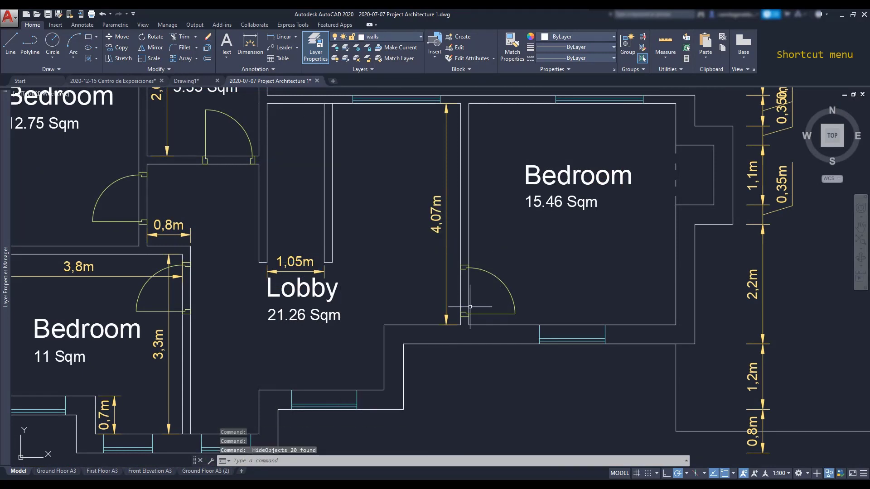
End the object isolation in the Project Architecture 1 floor plan to restore the hidden staircase
right_click(305, 177)
mouse_move(410, 219)
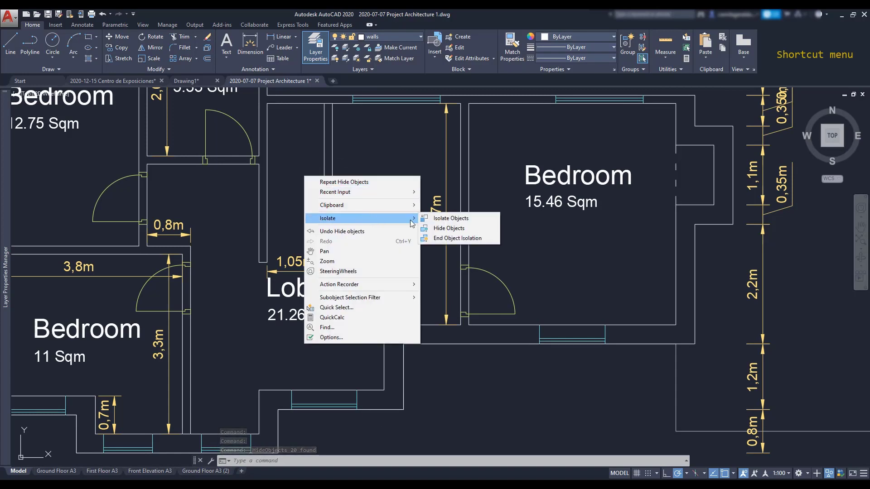
click(475, 239)
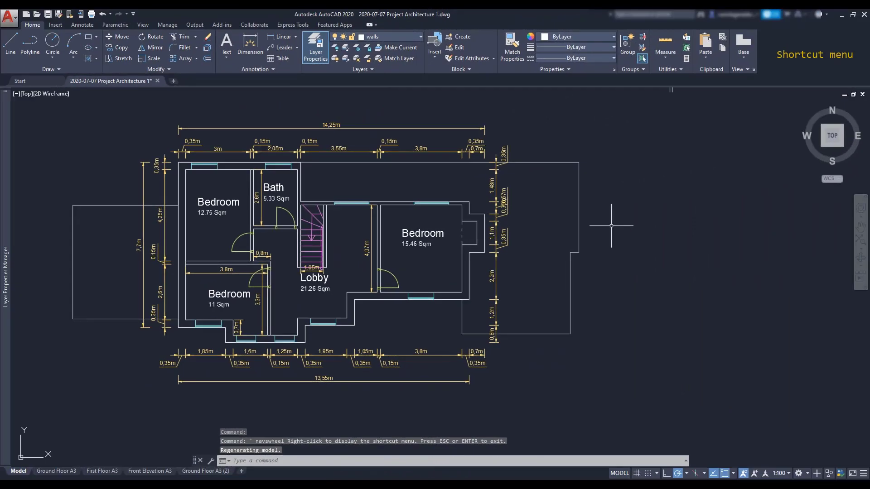
Start the SteeringWheels navigation tool on the floor plan, and open the Options dialog
right_click(611, 227)
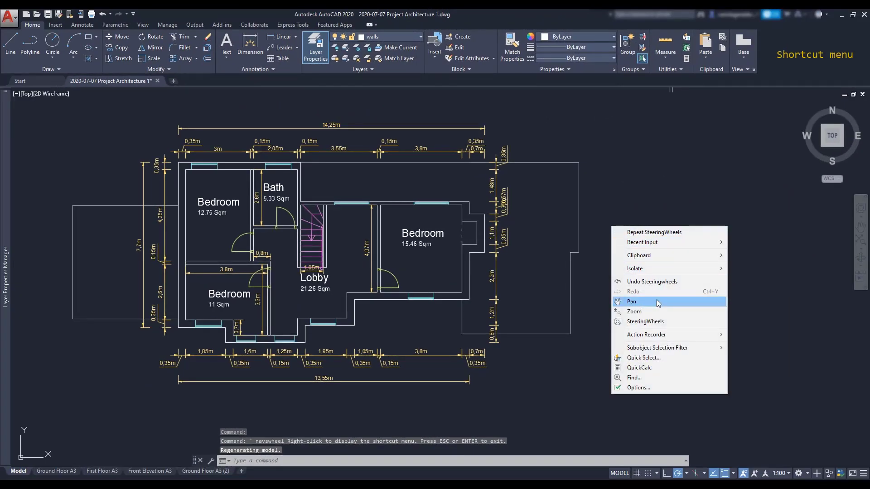
click(671, 321)
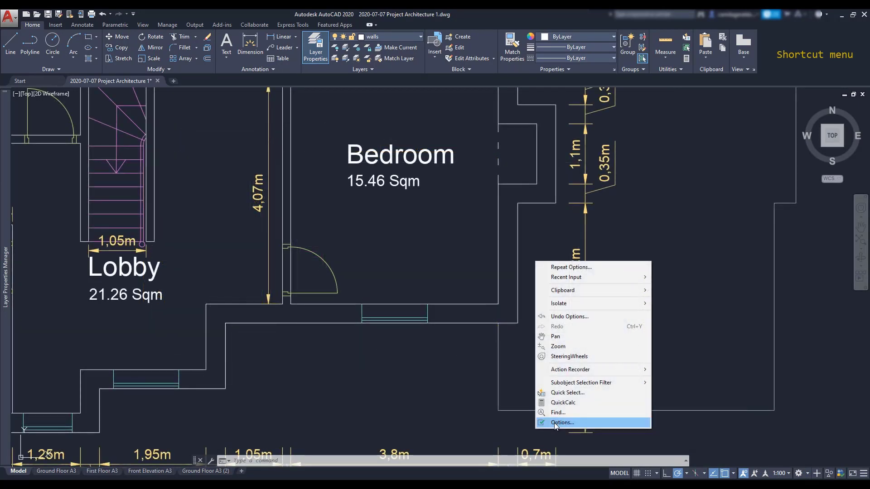
click(553, 423)
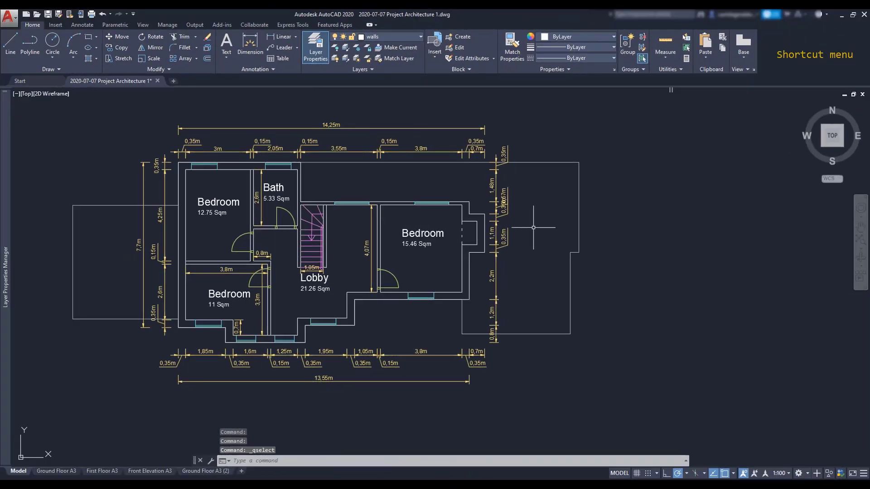
Select the door of the 15.46 Sqm bedroom and review the commands its shortcut menu offers, including Draw Order
click(395, 277)
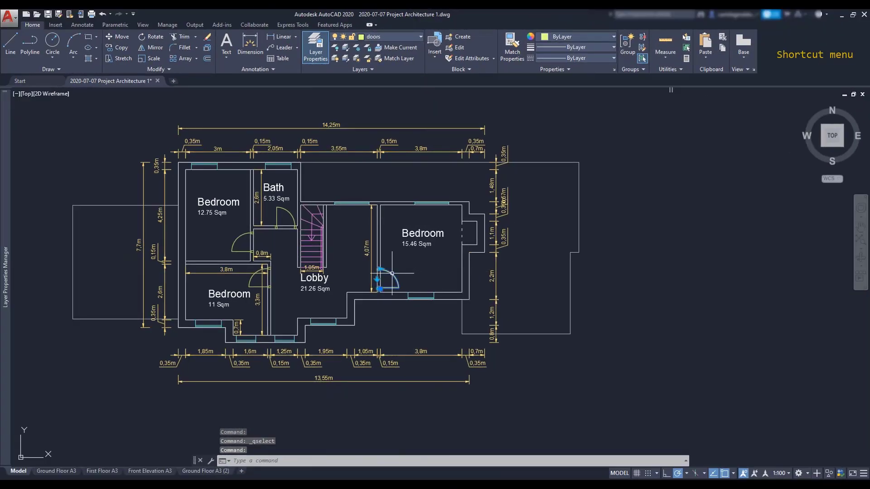
right_click(398, 271)
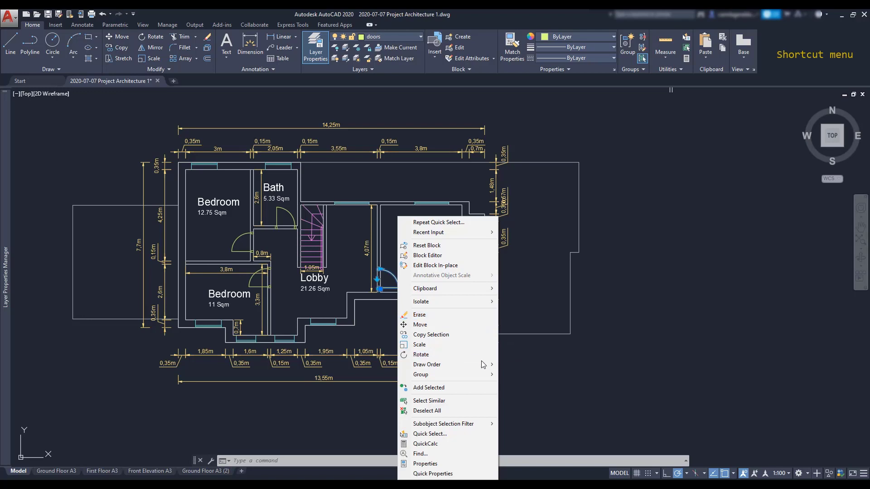
mouse_move(477, 365)
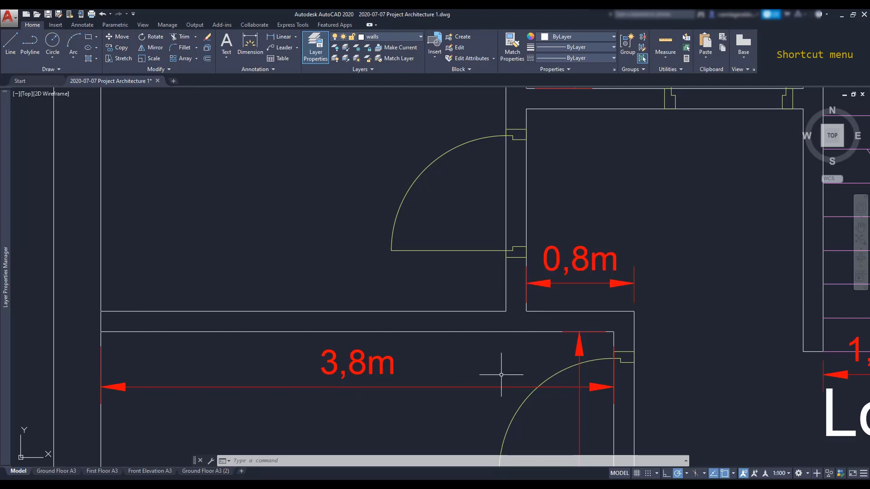
Use Quick Select on the entire drawing to select every object whose Layer equals dli
right_click(314, 249)
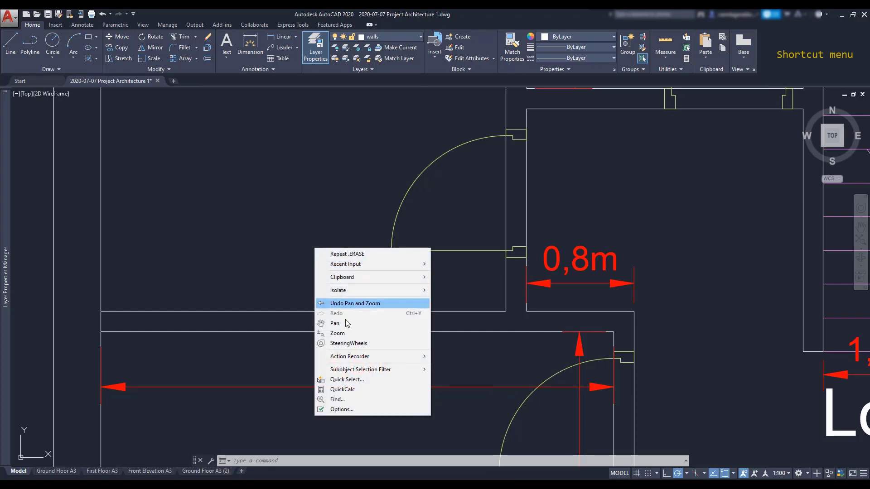
click(347, 380)
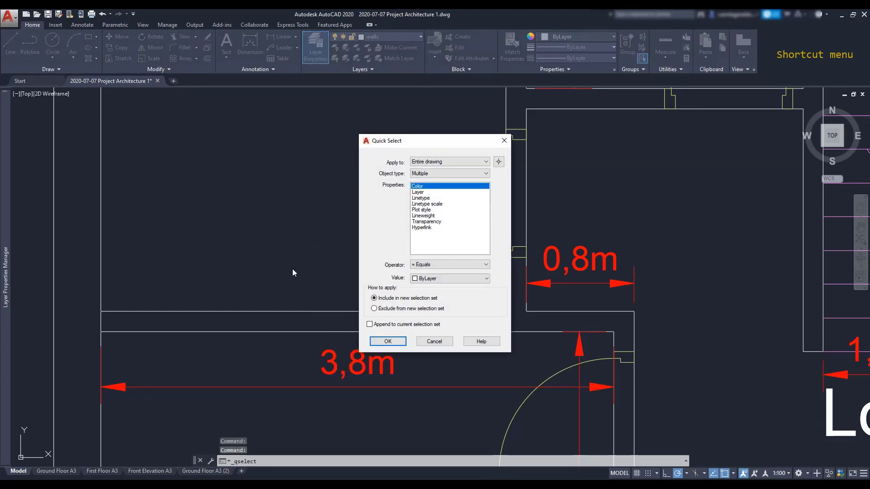
click(427, 193)
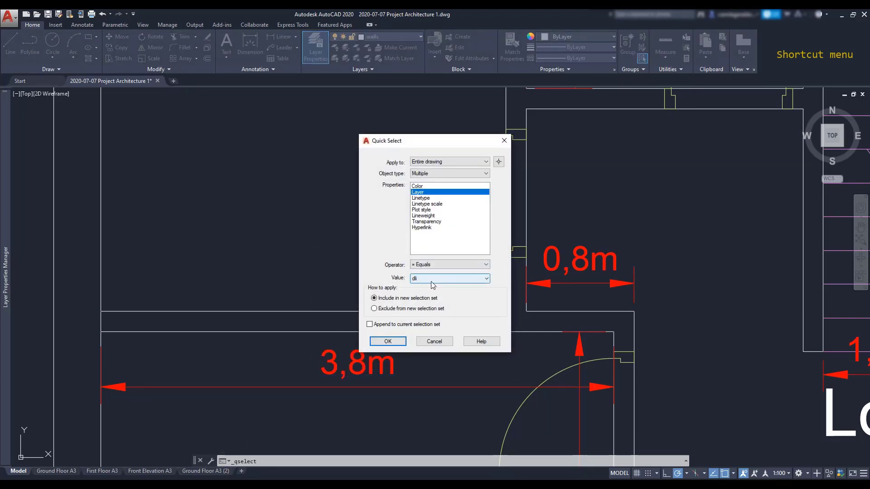
click(388, 341)
scroll(269, 249, down, 4)
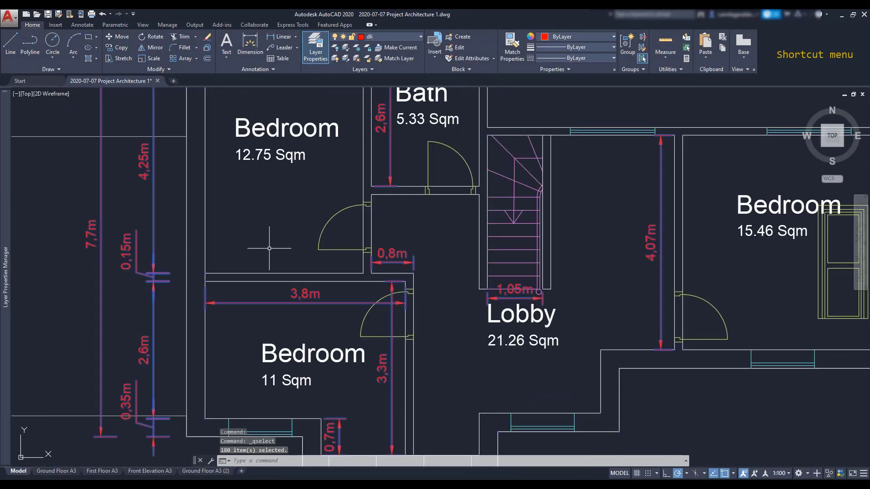
Send the selected dli dimensions to the back of the draw order and inspect the 0,8m dimension against the wall lines
right_click(269, 248)
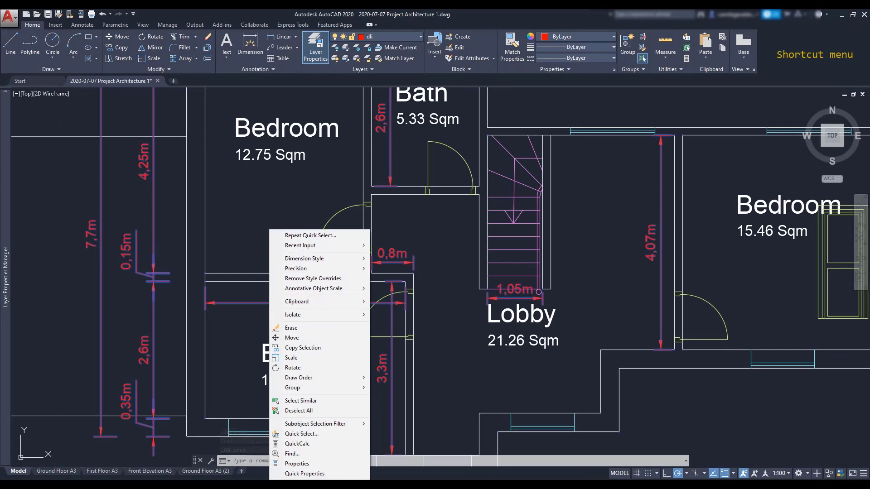
mouse_move(349, 383)
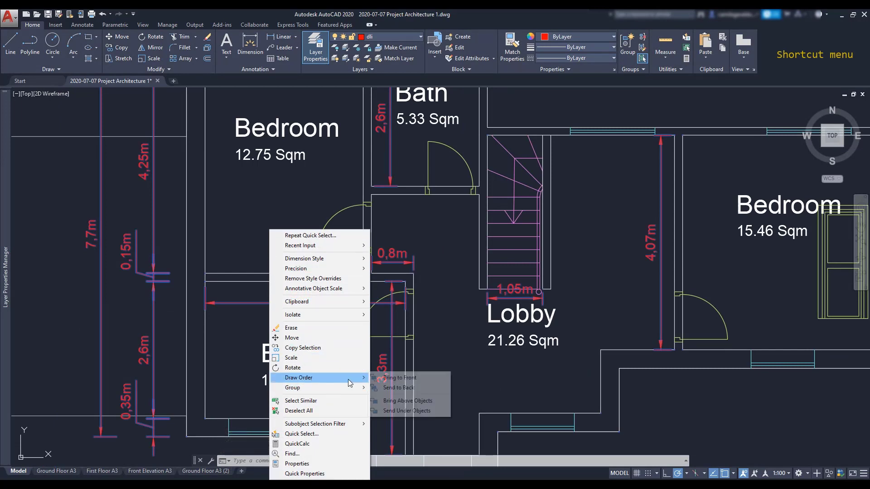
click(388, 388)
scroll(379, 228, up, 3)
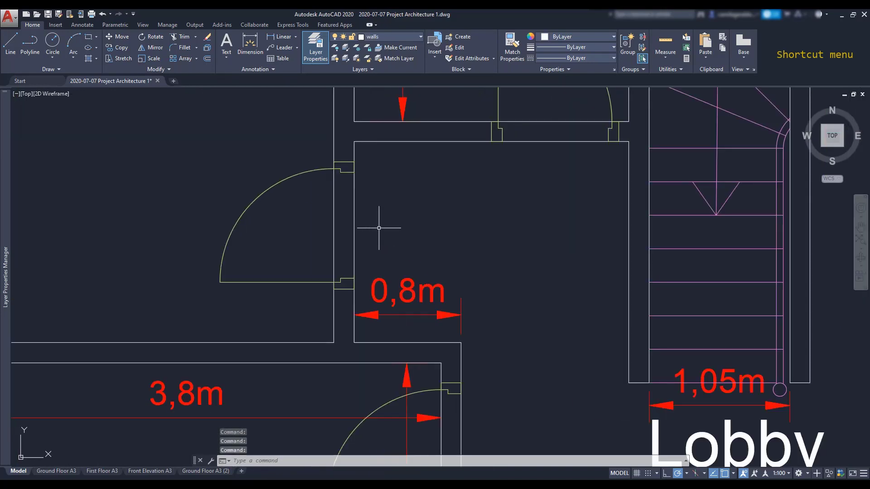
scroll(363, 336, up, 4)
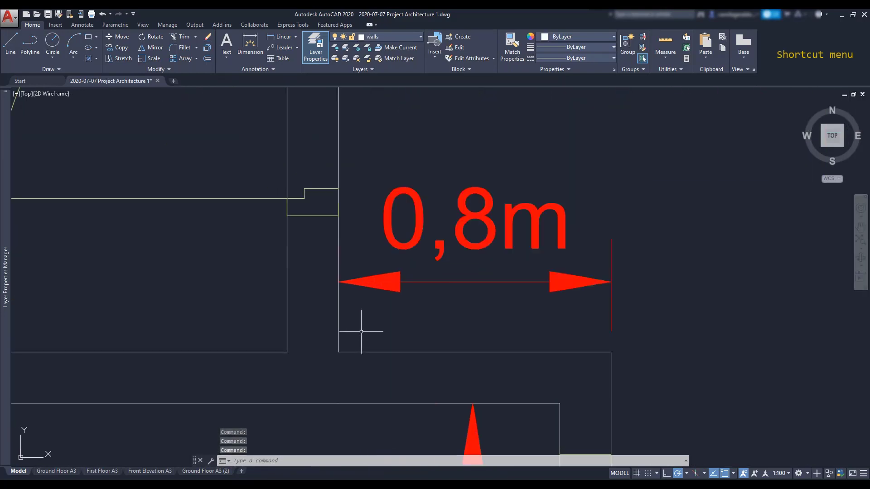
scroll(361, 331, down, 5)
mouse_move(319, 381)
middle_down()
mouse_move(348, 361)
mouse_move(549, 328)
mouse_move(493, 361)
middle_up()
click(501, 361)
key(Escape)
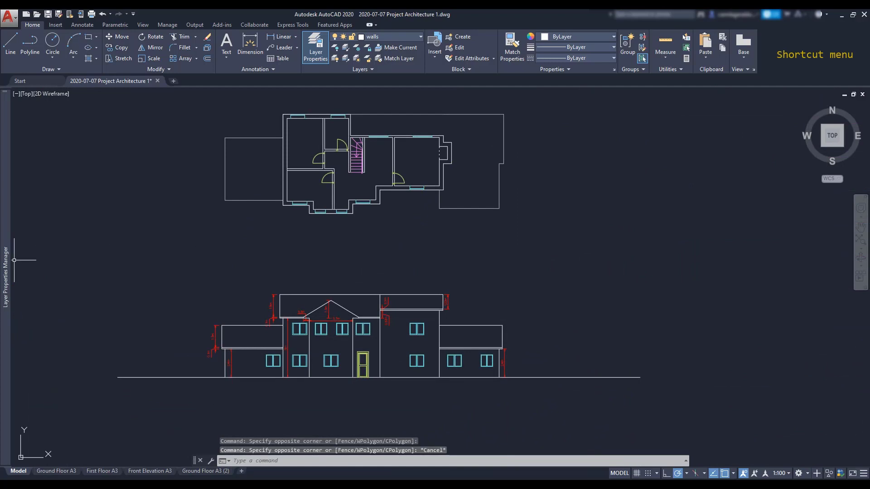
Turn off the dli layer and combine all objects of the front elevation into one group
mouse_move(8, 271)
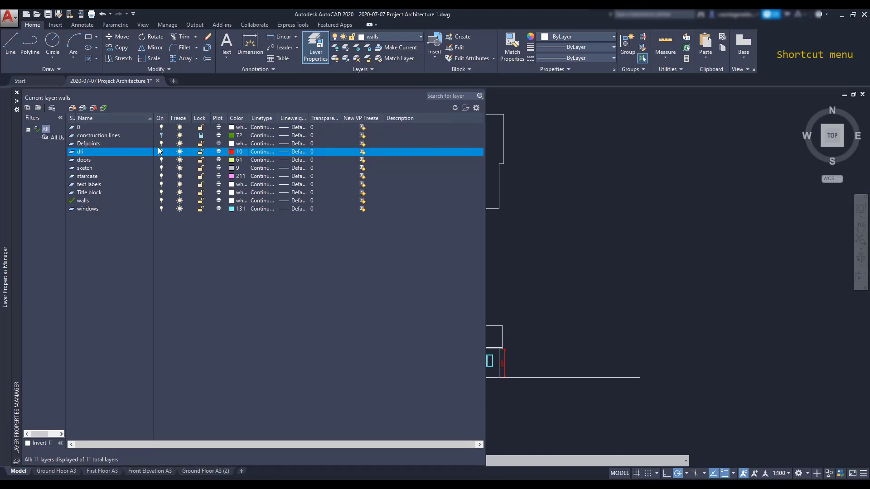
click(625, 295)
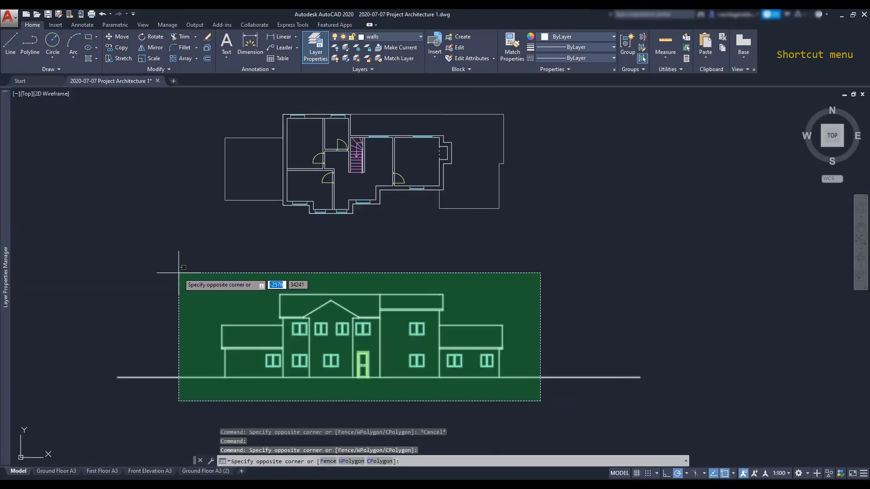
click(179, 253)
right_click(178, 272)
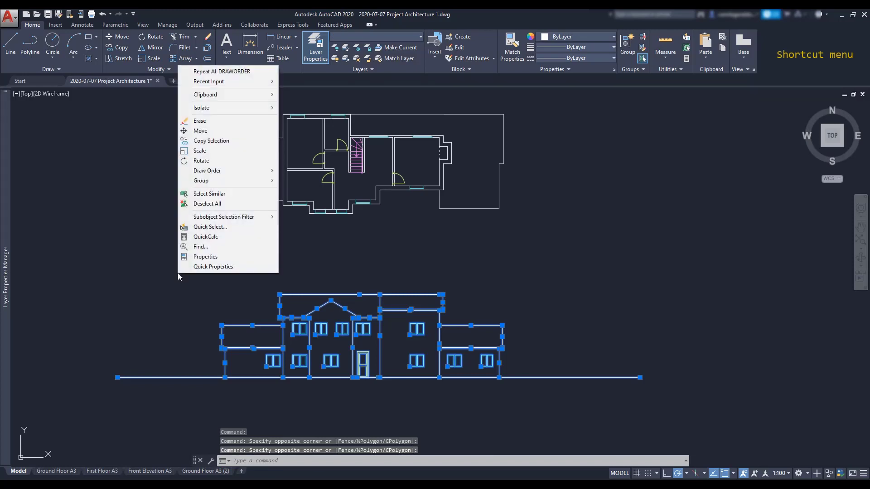
mouse_move(253, 180)
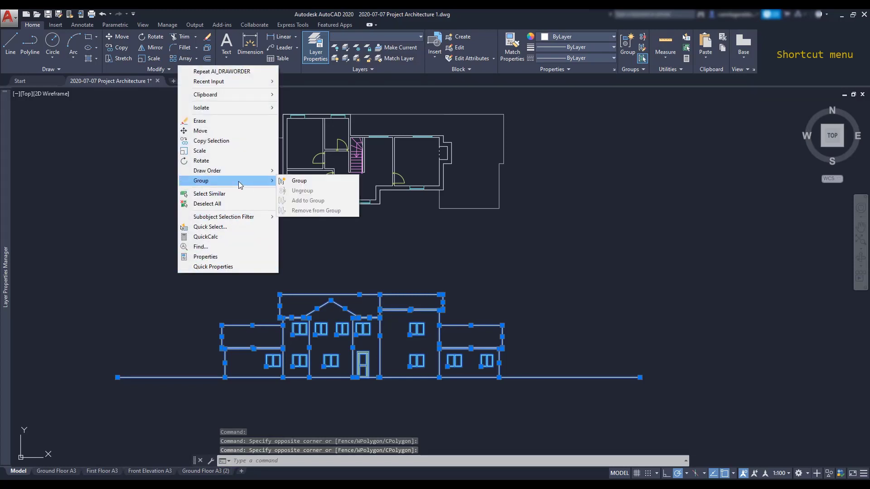
click(314, 183)
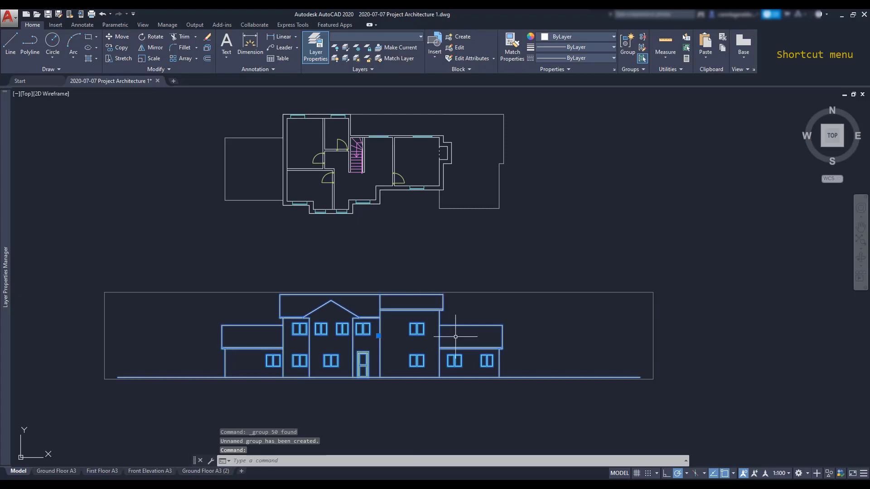
Move the grouped front elevation by its grip to the empty area up and to the right of the floor plan
click(378, 336)
scroll(378, 335, down, 4)
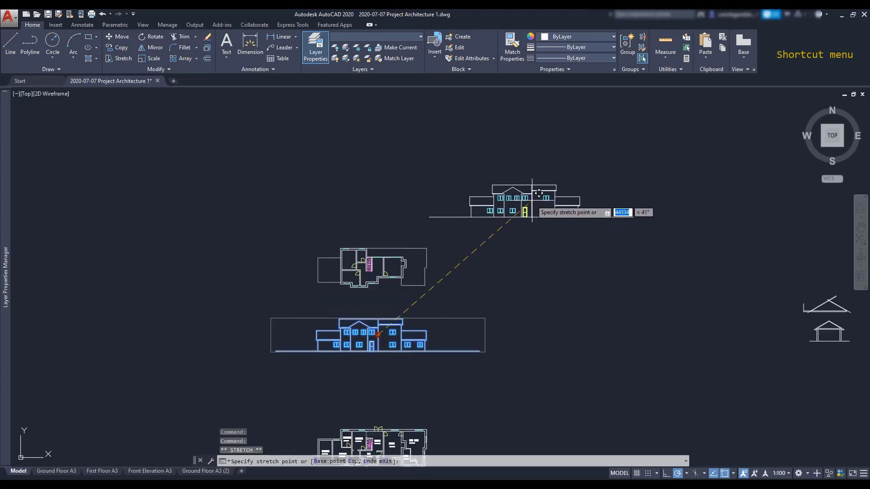
click(532, 202)
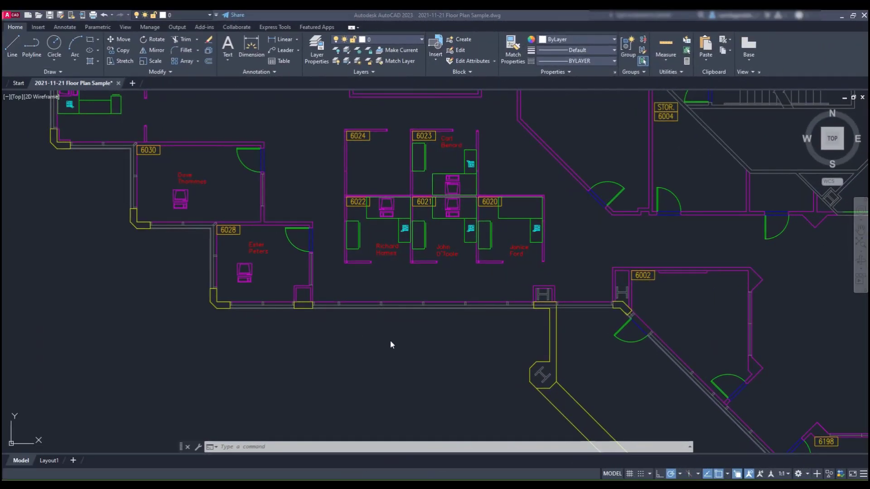
In the Floor Plan Sample drawing, use Select Similar on the inner diagonal E-B-SHEL wall line beside the 6002 and 6198 rooms
click(617, 349)
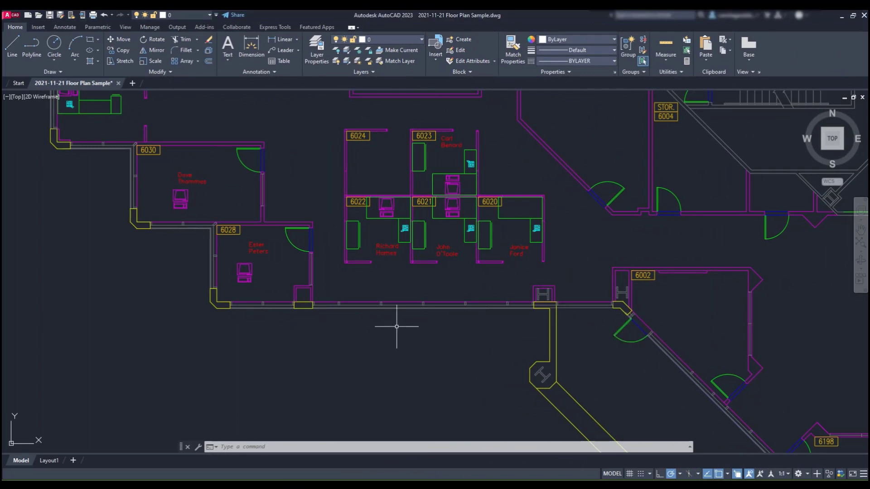
scroll(379, 334, down, 2)
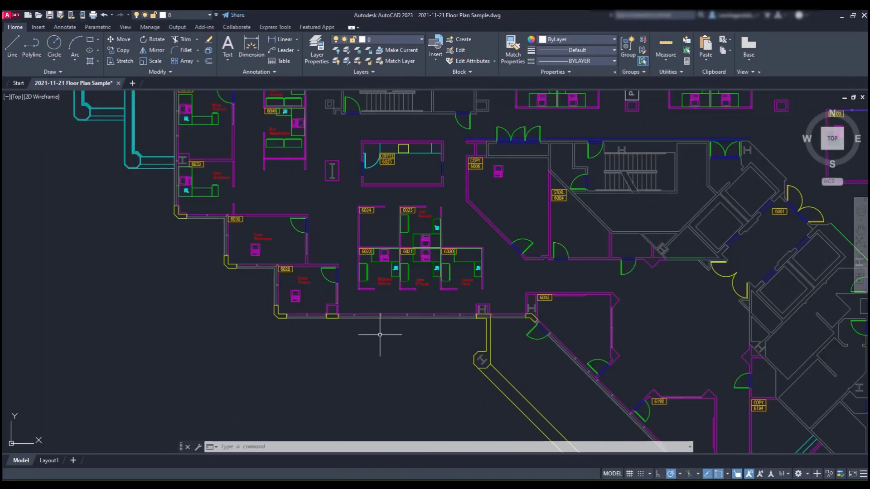
middle_drag(398, 368, 385, 258)
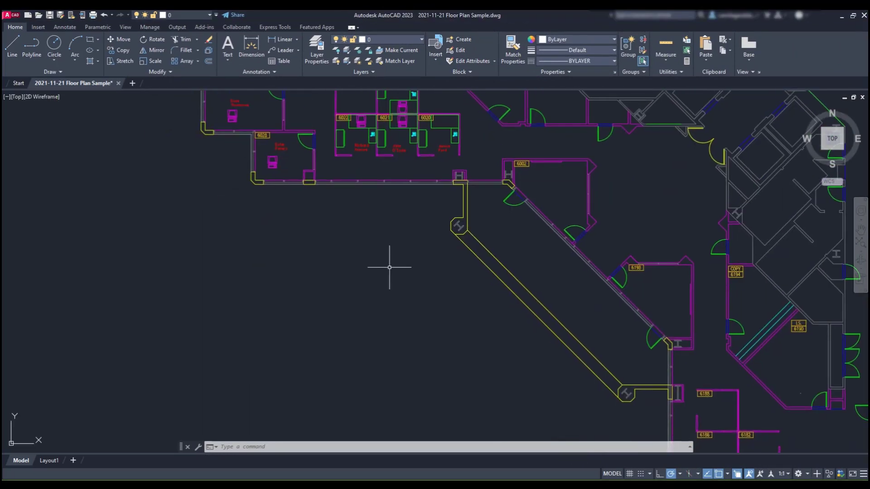
scroll(432, 274, down, 6)
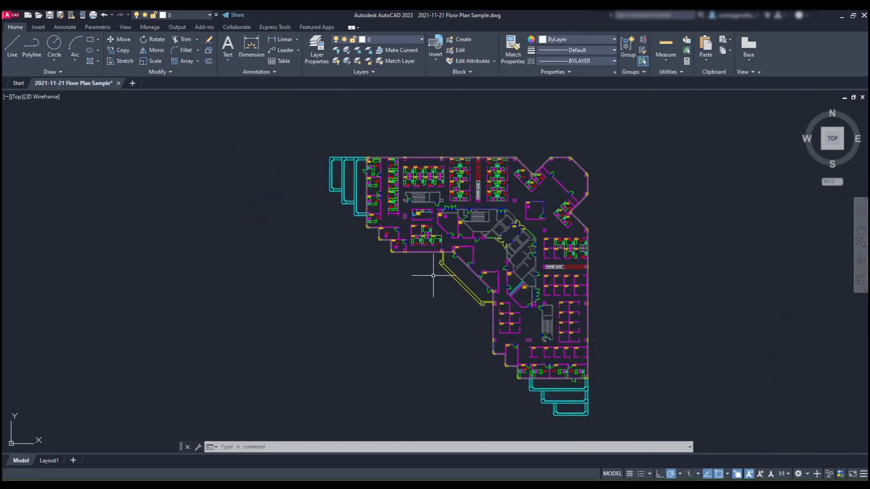
scroll(453, 276, up, 8)
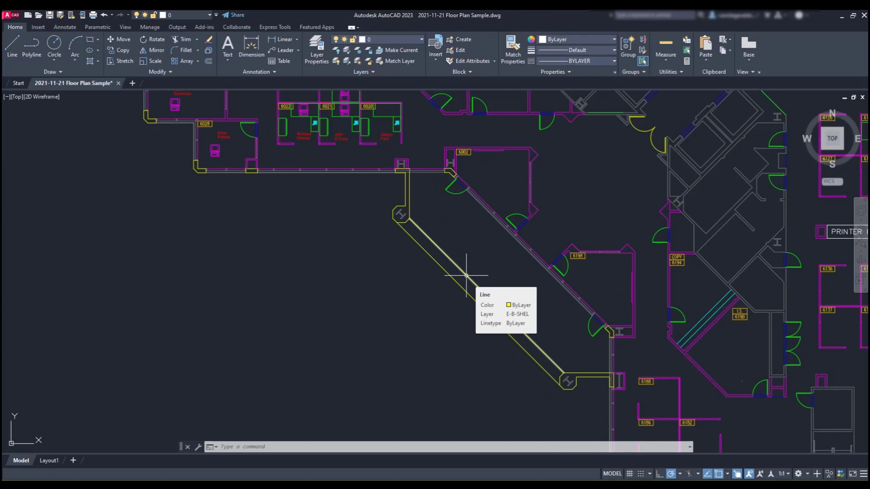
click(467, 275)
right_click(467, 275)
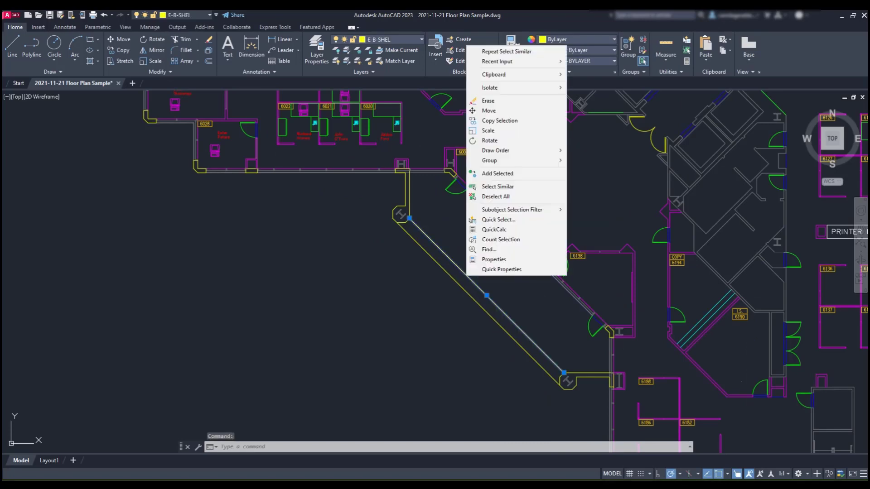
click(545, 188)
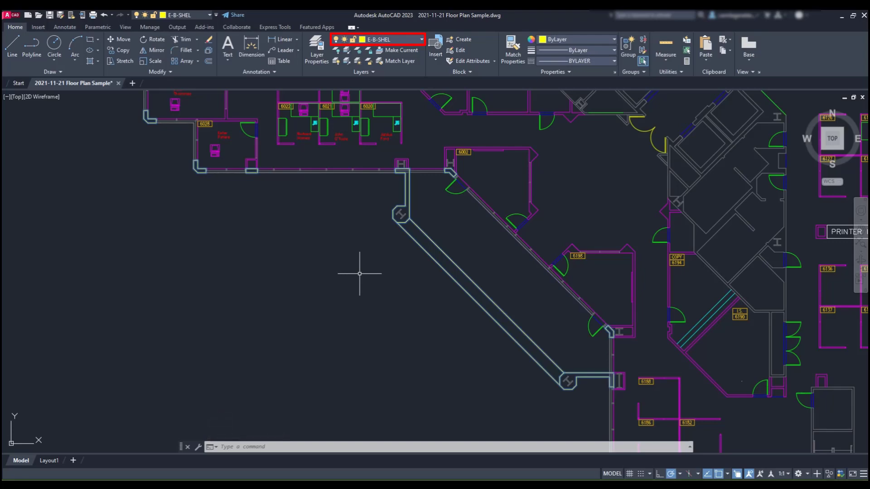
Use Select Similar on the diagonal magenta E-B-FURR line running along rooms 6002 and 6198
scroll(359, 274, down, 4)
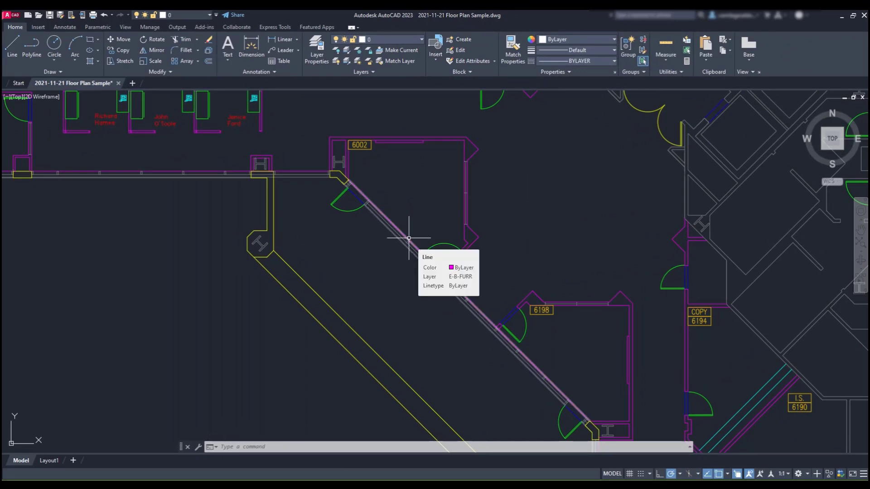
click(409, 238)
right_click(409, 238)
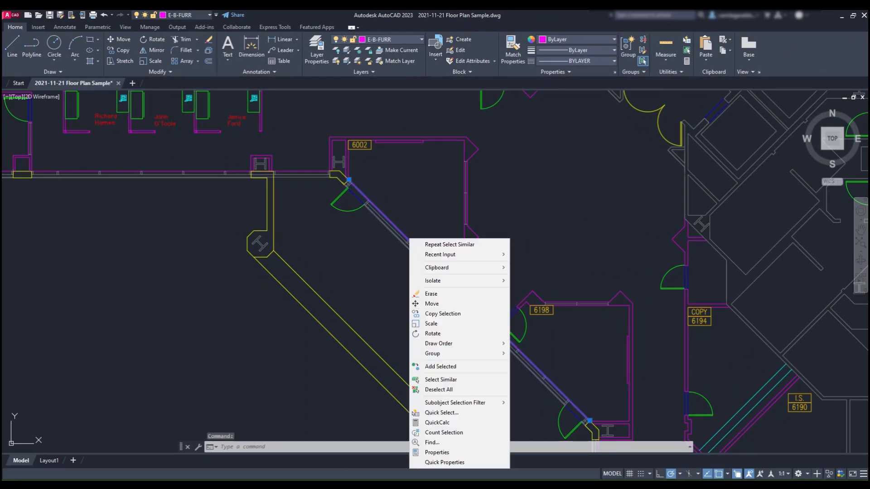
click(472, 379)
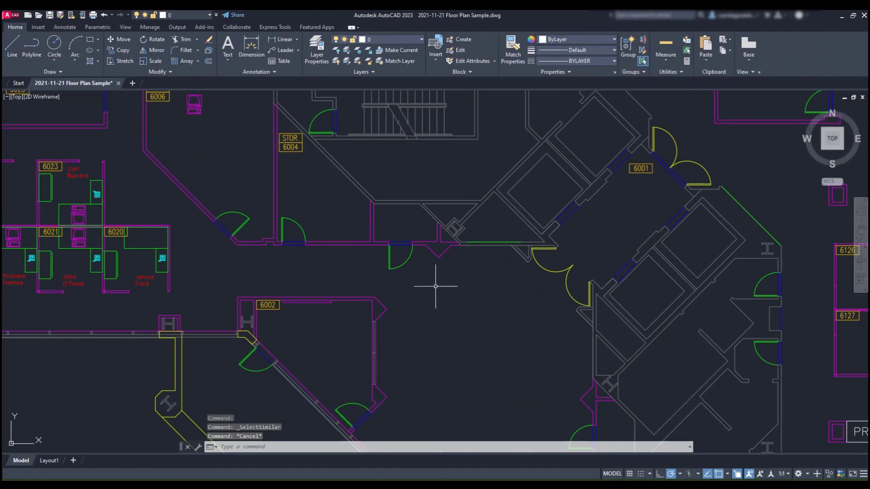
Select every door similar to the E-F-DOOR block above room 6002 and hide them with Hide Objects
click(406, 259)
right_click(407, 259)
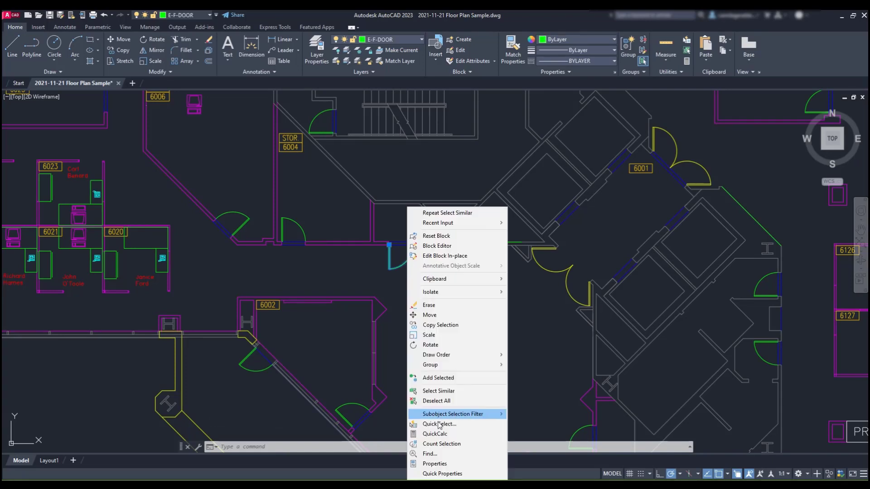
click(471, 391)
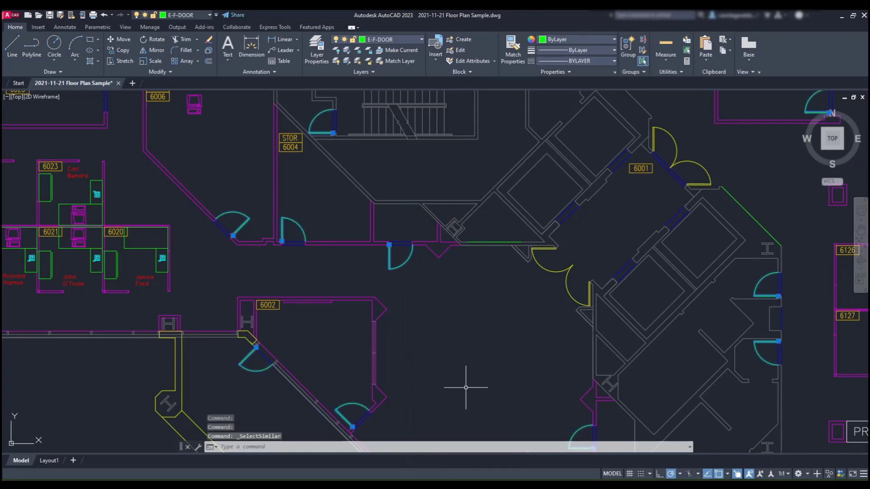
scroll(405, 333, down, 2)
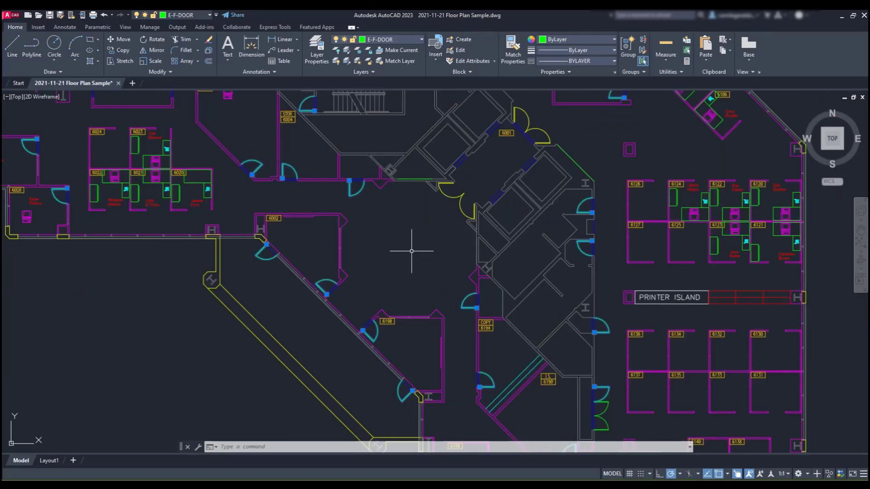
right_click(411, 251)
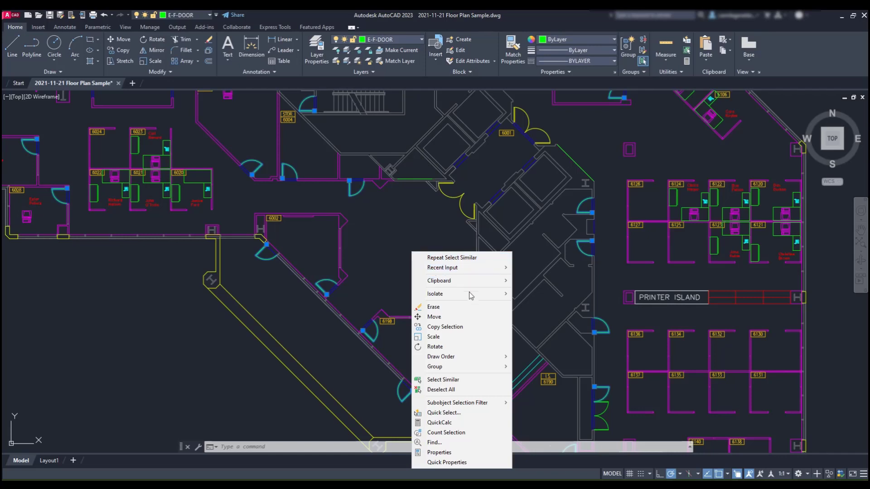
mouse_move(475, 299)
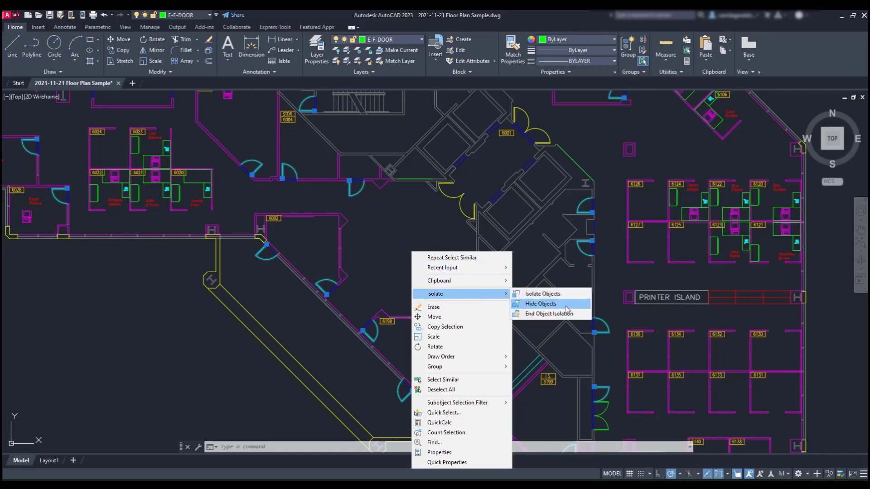
click(541, 304)
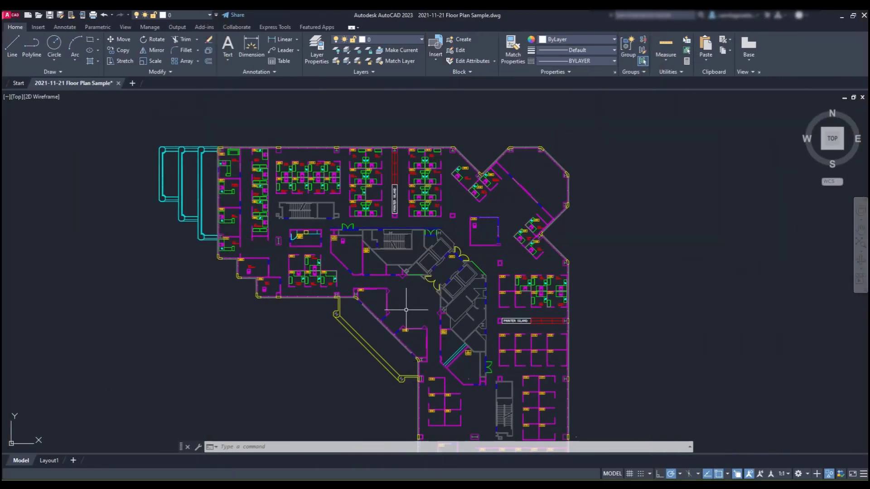
End the object isolation to bring the hidden doors back
right_click(406, 310)
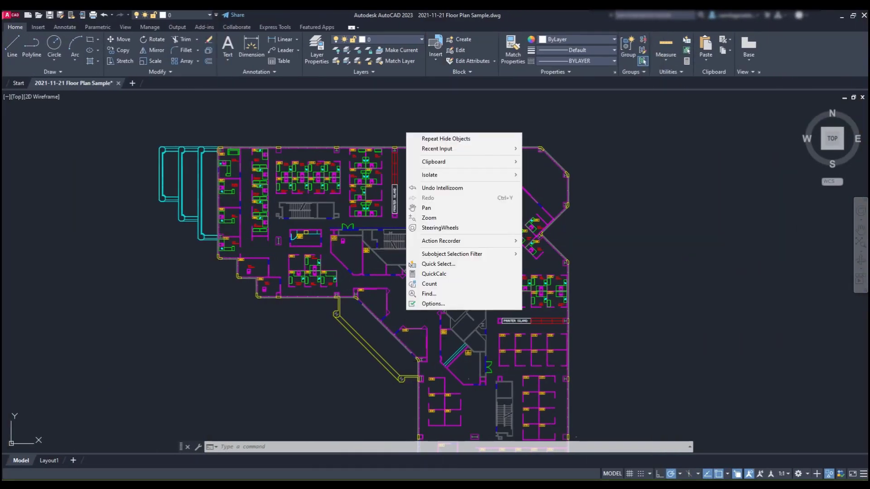
mouse_move(485, 176)
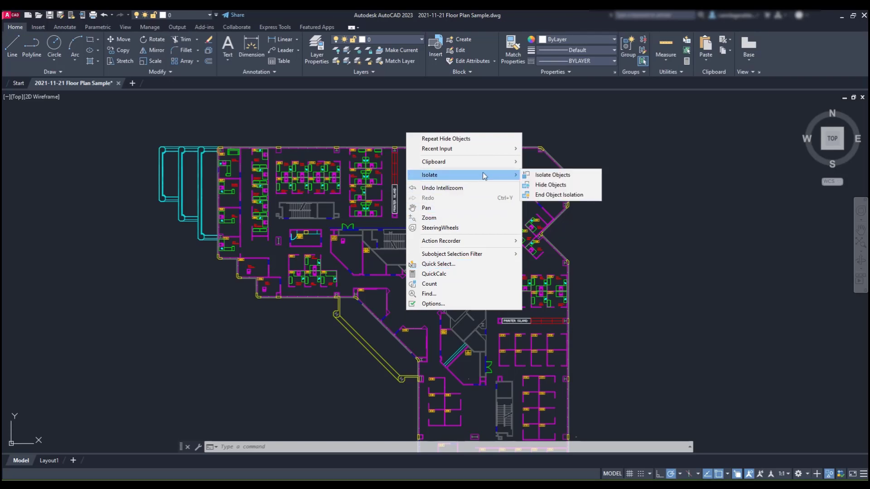
click(574, 195)
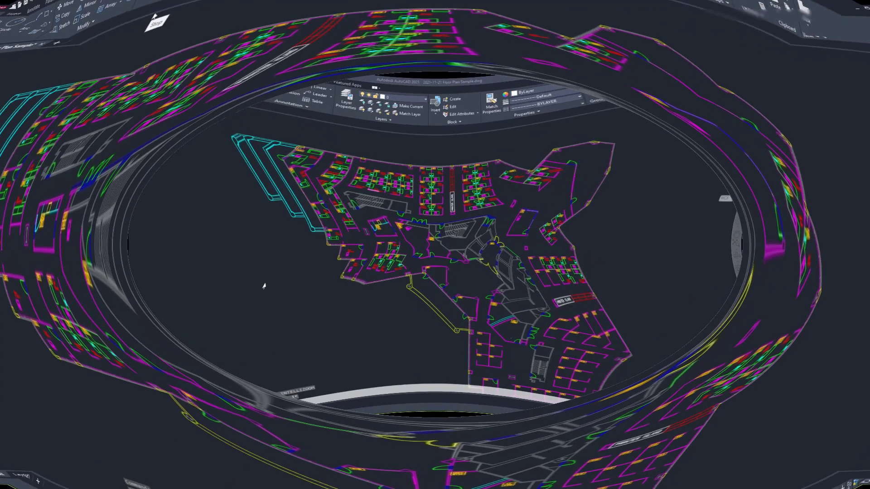
Select every employee name text similar to the one beside desk 6055 and show their shared properties
scroll(349, 145, up, 3)
scroll(349, 145, up, 2)
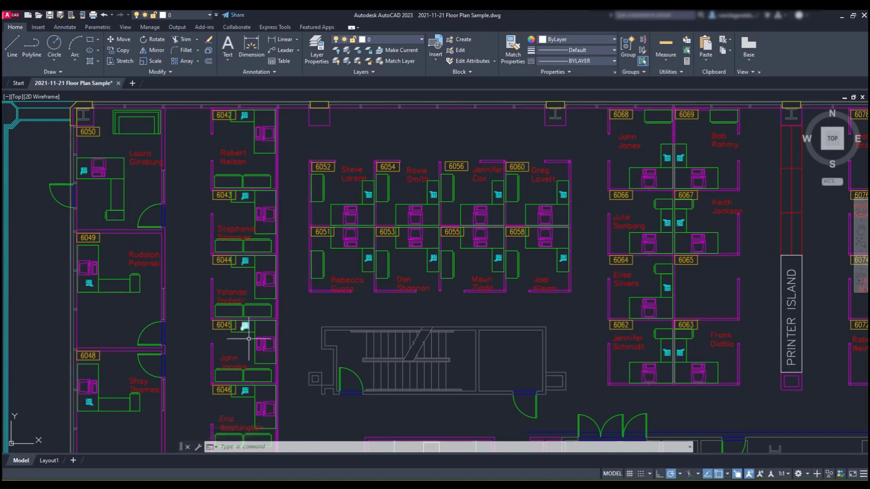
click(479, 278)
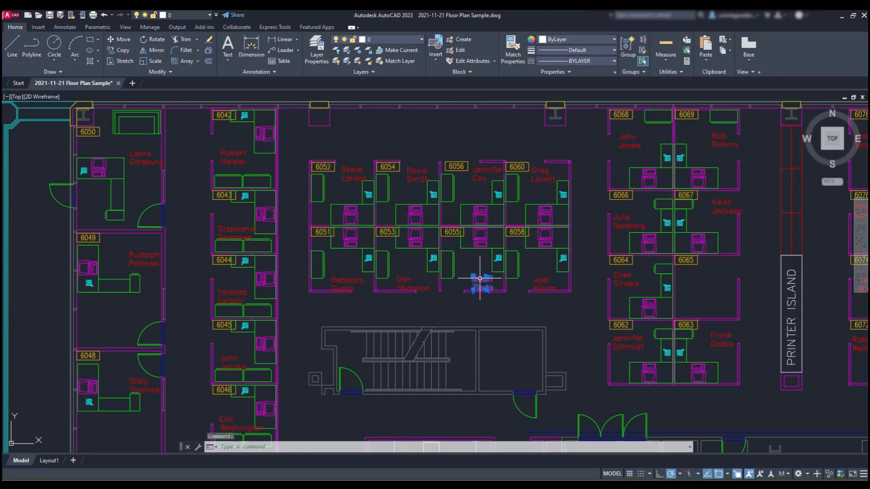
right_click(480, 278)
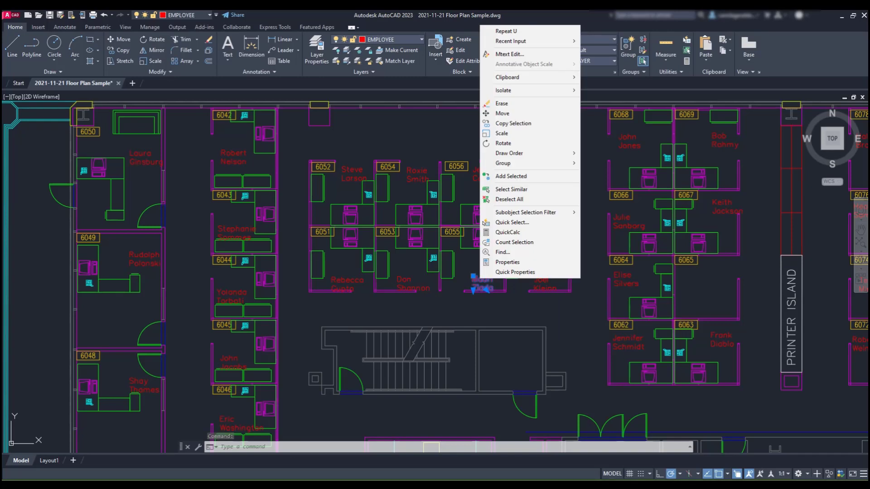
click(511, 189)
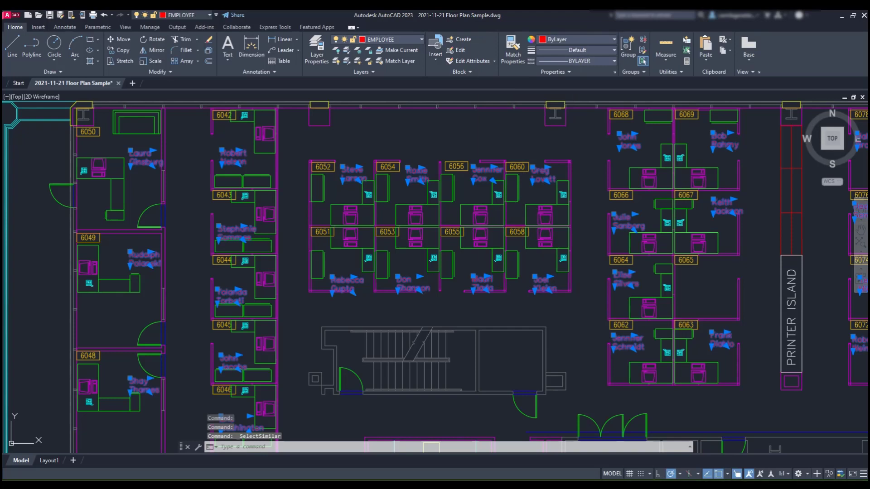
right_click(516, 209)
click(544, 411)
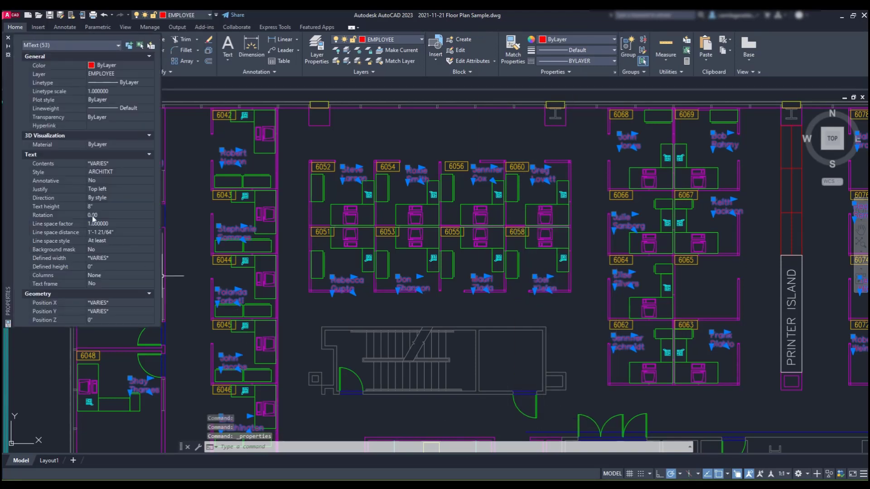
Set the text height of all selected employee names to 12 inches
click(89, 208)
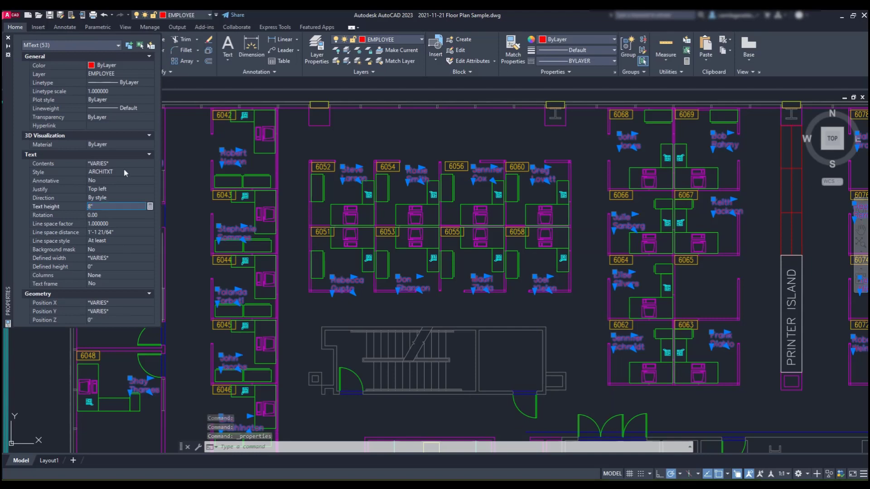
text(12)
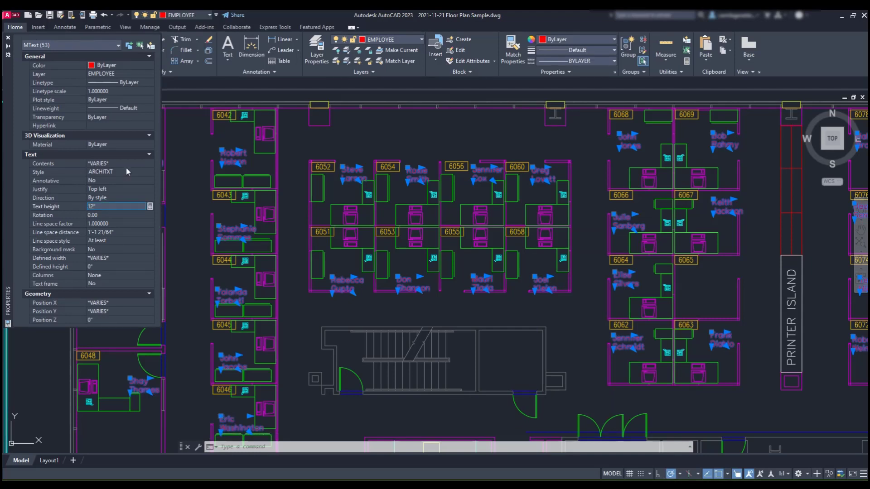
key(Tab)
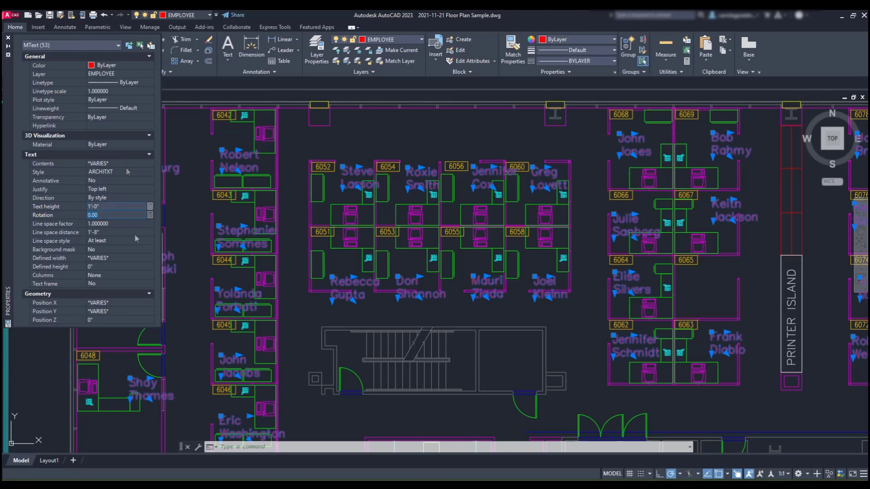
Change the text height of the selected employee names to 6 inches
key(shift+Tab)
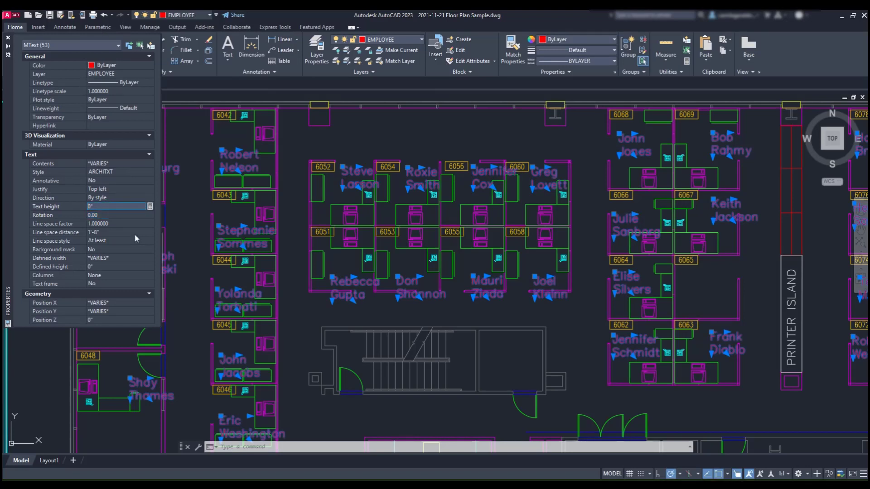
text(6)
key(Tab)
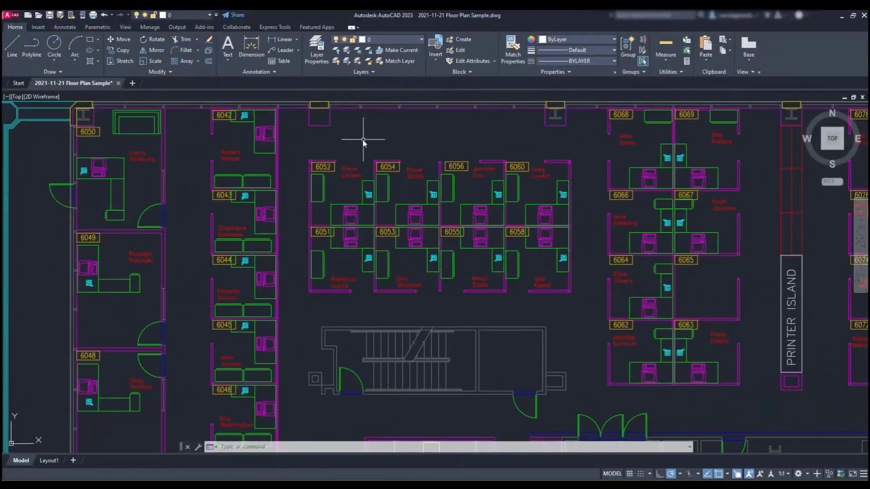
Create a new layer named DESK NUMBER and make it the current layer
click(332, 171)
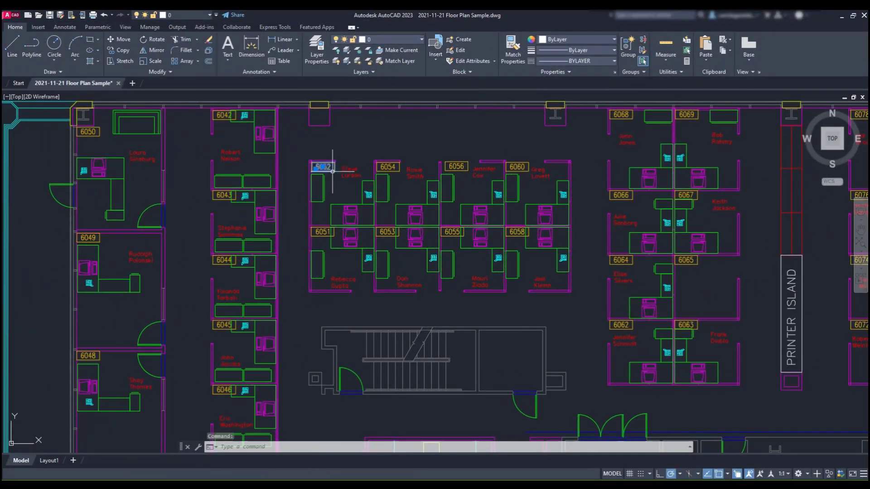
scroll(333, 171, up, 4)
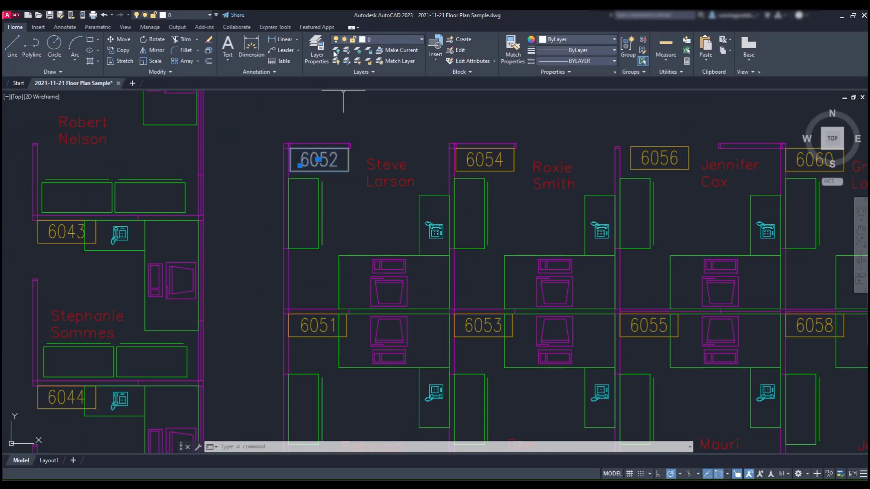
click(317, 51)
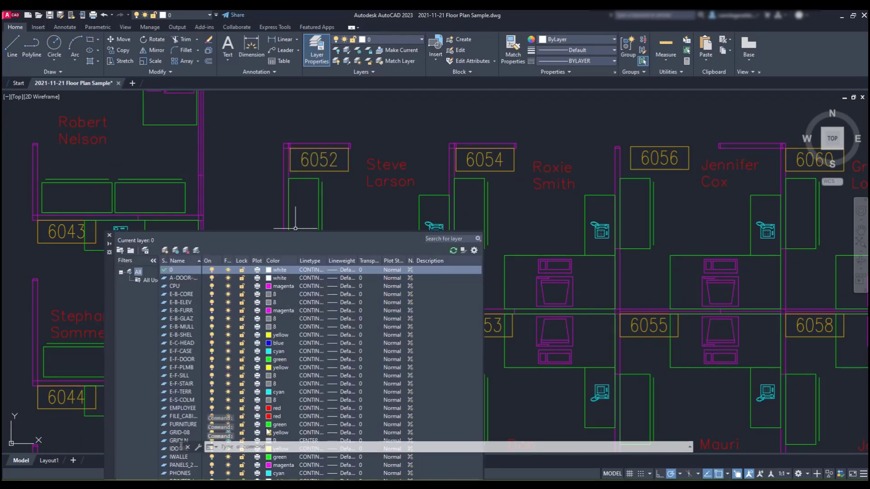
drag(109, 285, 57, 138)
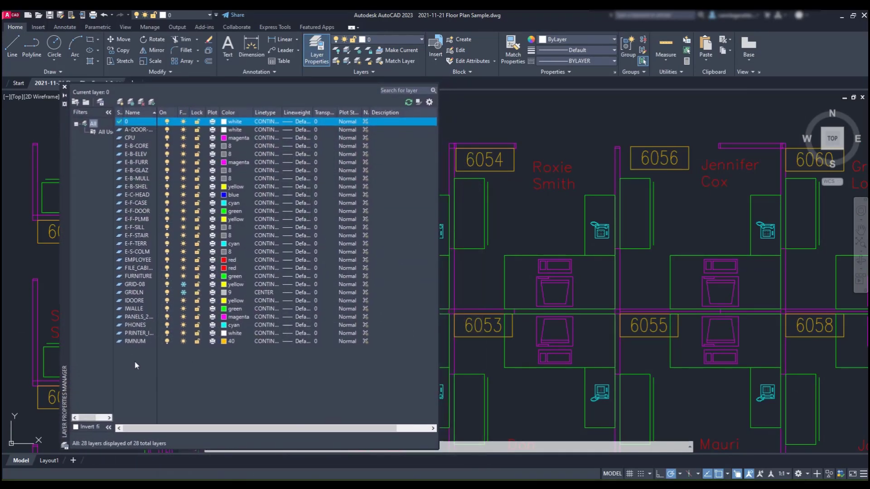
right_click(136, 364)
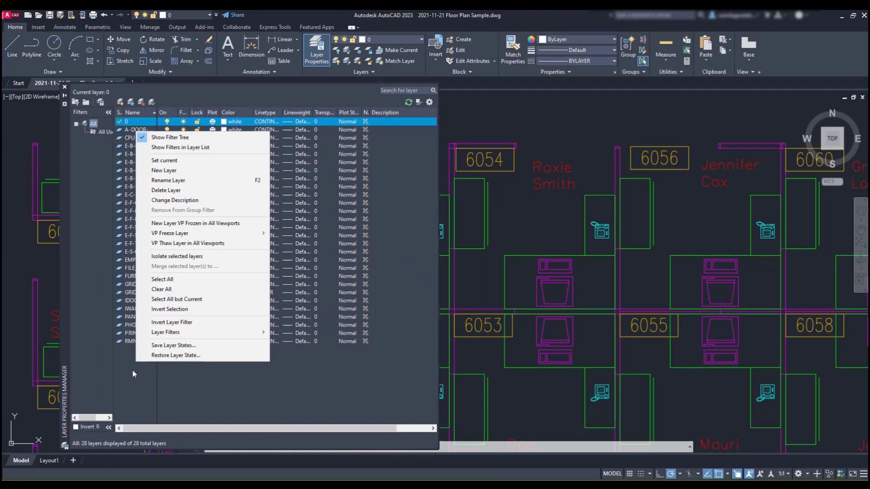
click(180, 170)
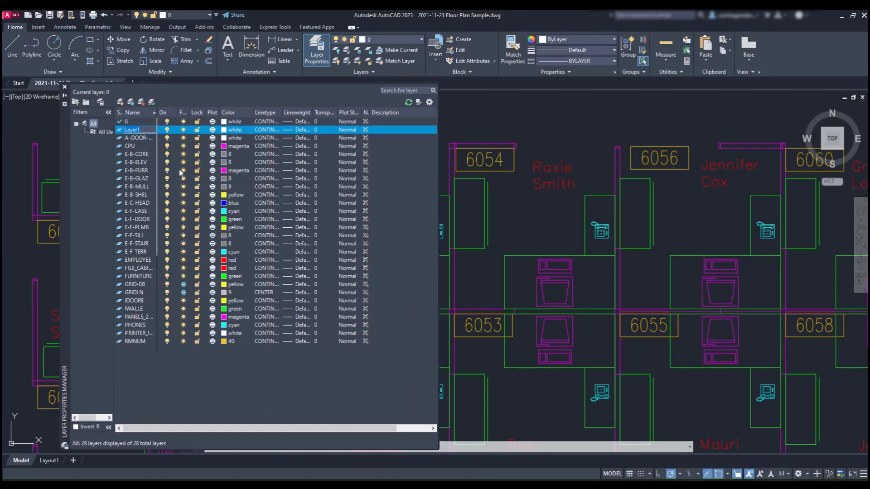
text(DESK NUMBER)
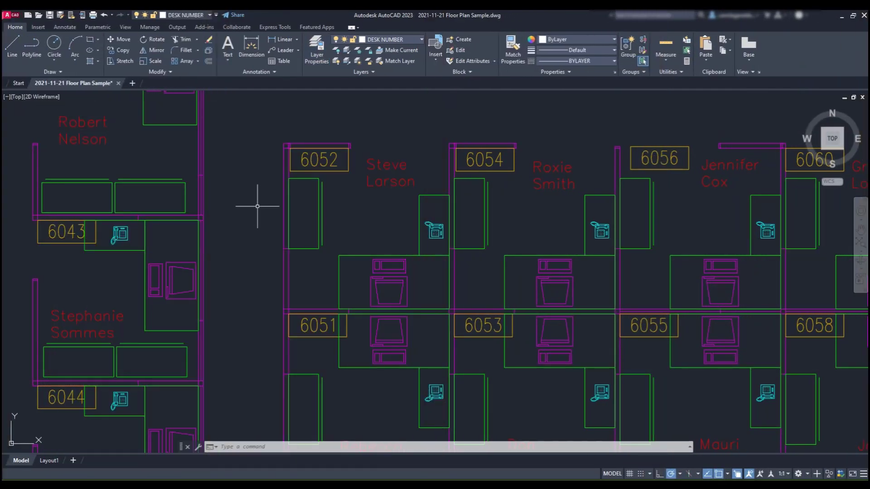
Use Select Similar on the 6052 desk number block to select all matching number blocks
click(320, 170)
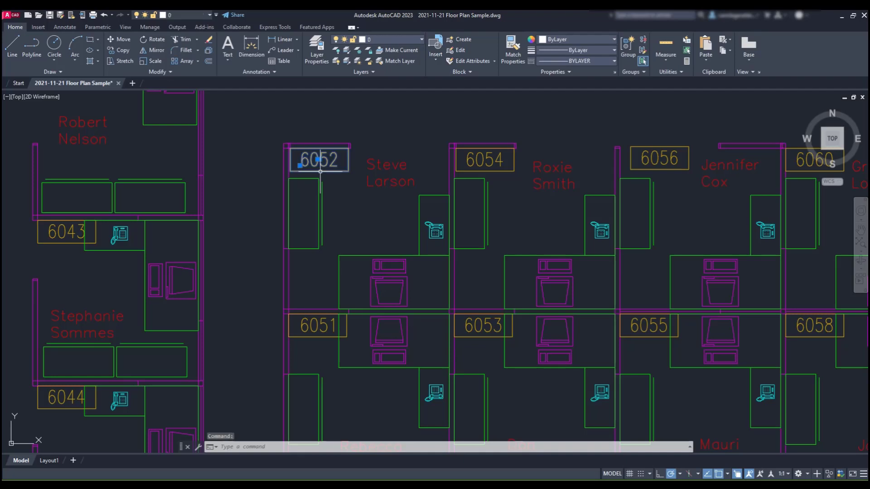
right_click(320, 171)
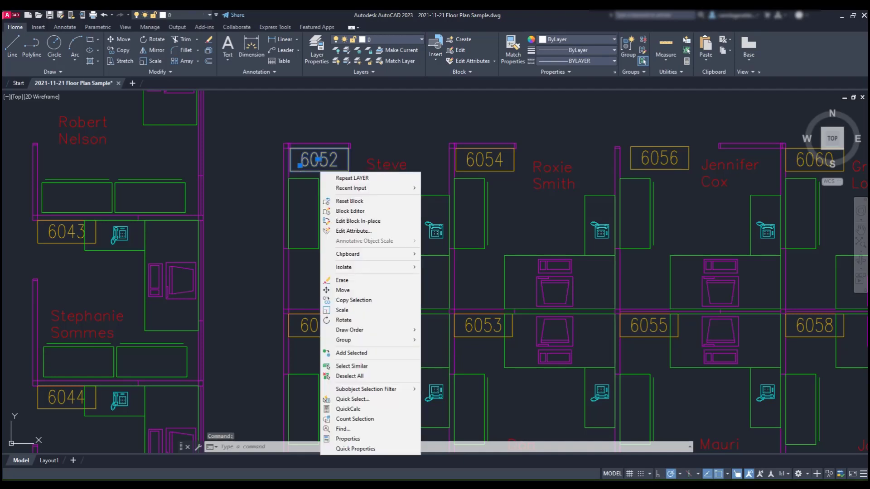
click(365, 367)
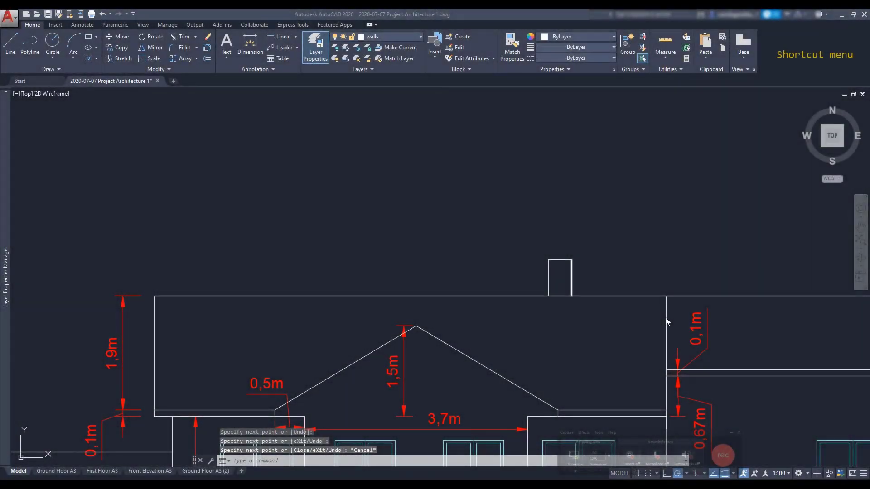
In the Project Architecture 1 drawing, try Perpendicular and Nearest snap overrides for a line from the chimney's upper-left corner to the gable's right slope
click(511, 275)
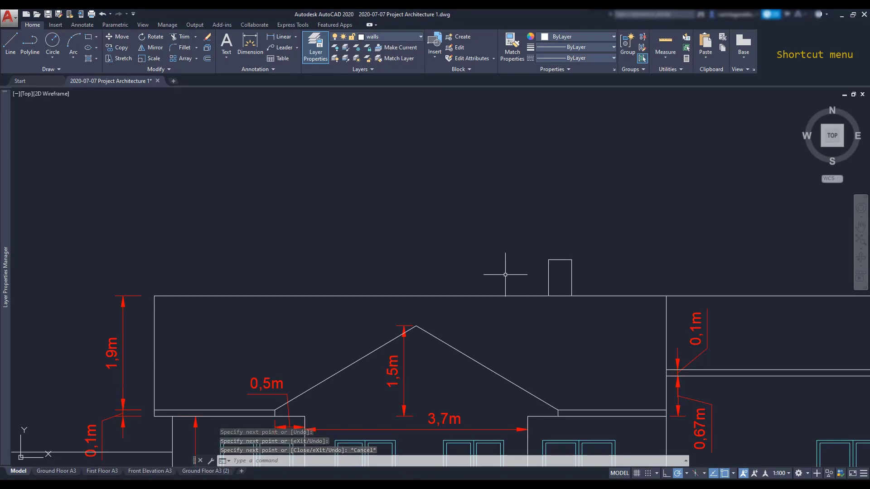
text(L)
key(Return)
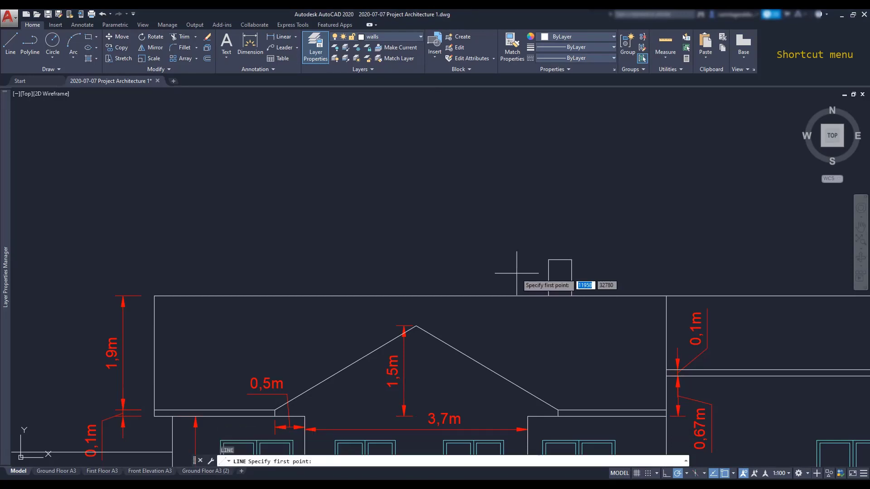
click(548, 260)
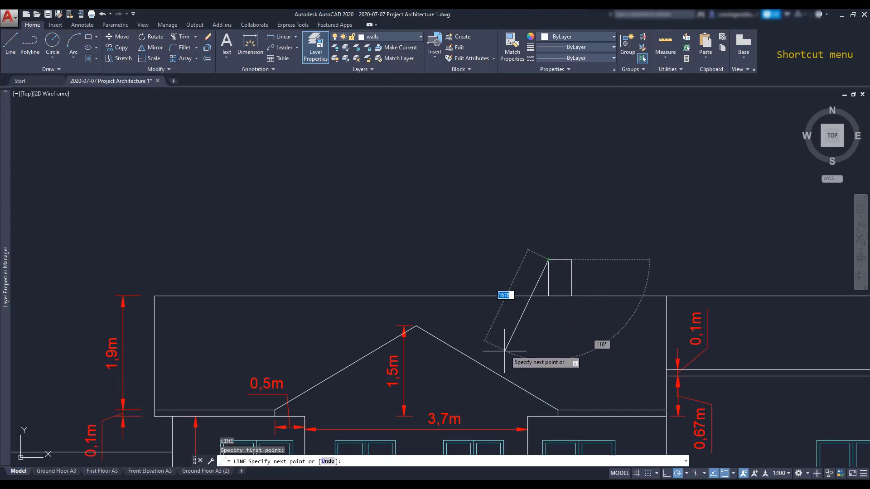
scroll(503, 366, up, 2)
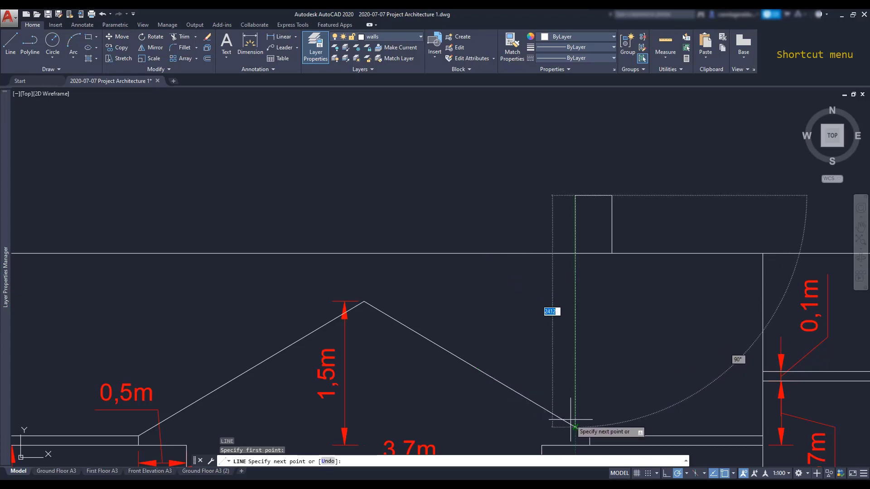
right_click(494, 372)
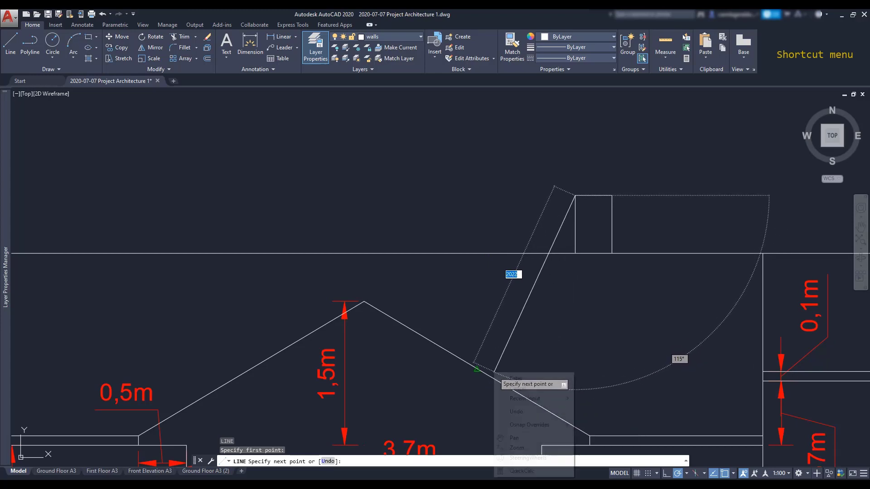
mouse_move(546, 428)
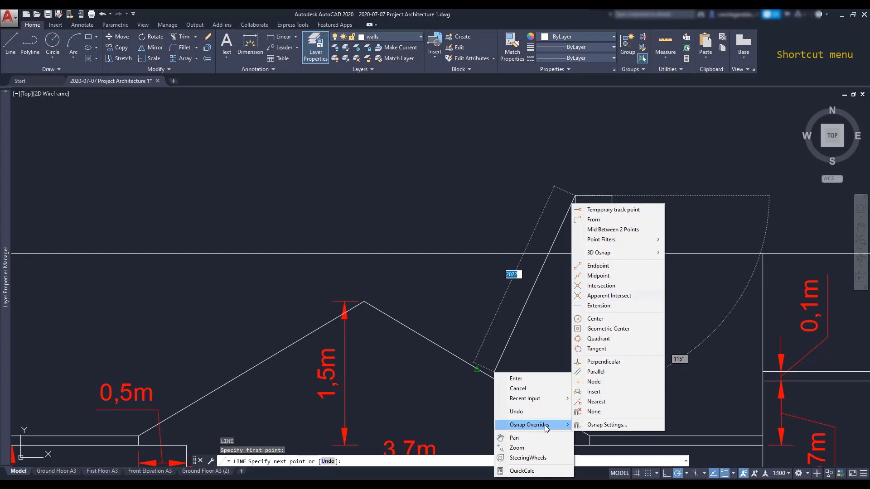
click(604, 361)
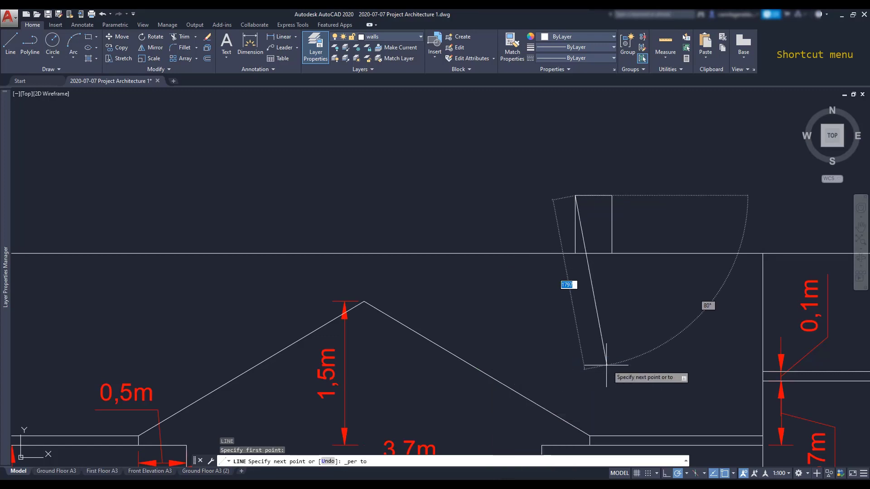
click(486, 372)
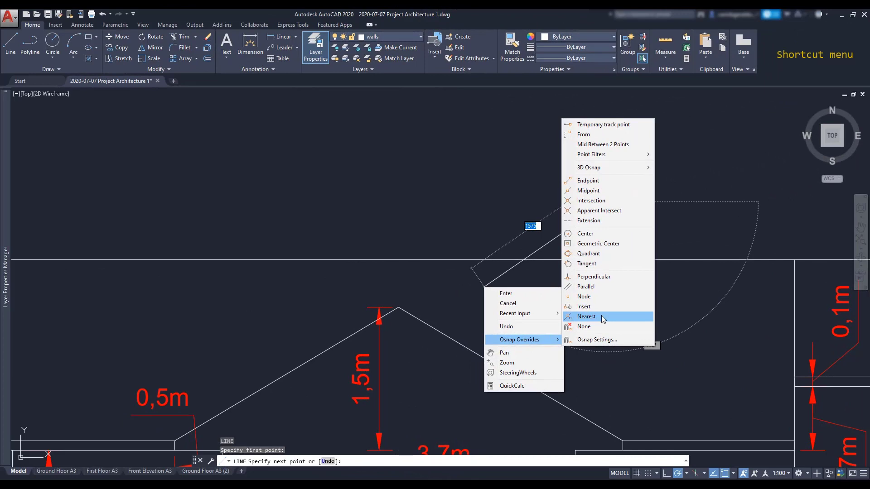
click(602, 316)
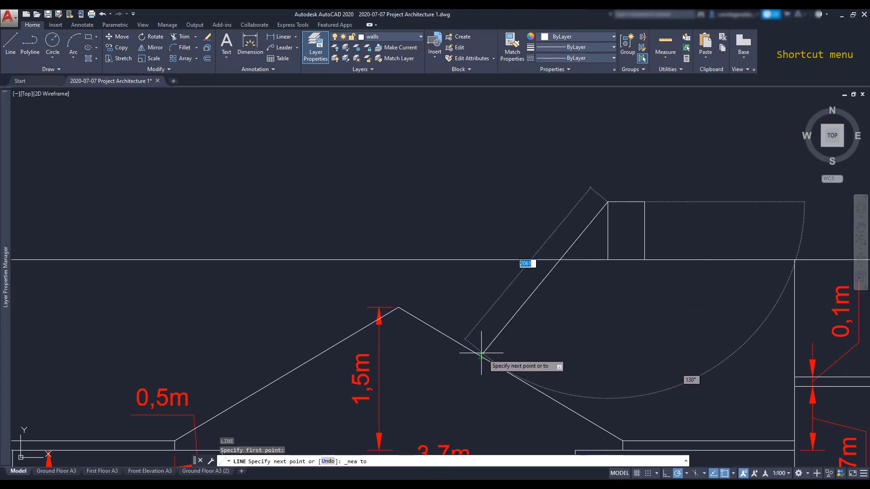
End the line from the chimney corner midway between the gable apex and the roof line above it, using the Mid Between 2 Points override
right_click(539, 307)
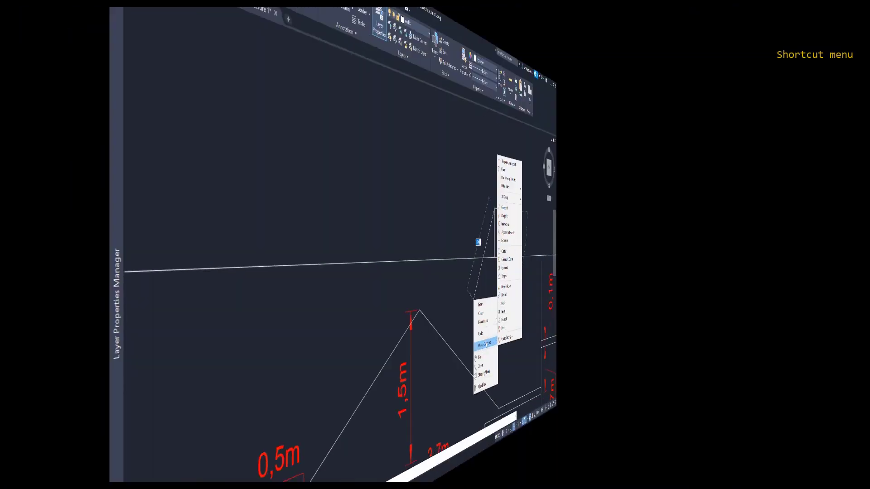
mouse_move(580, 359)
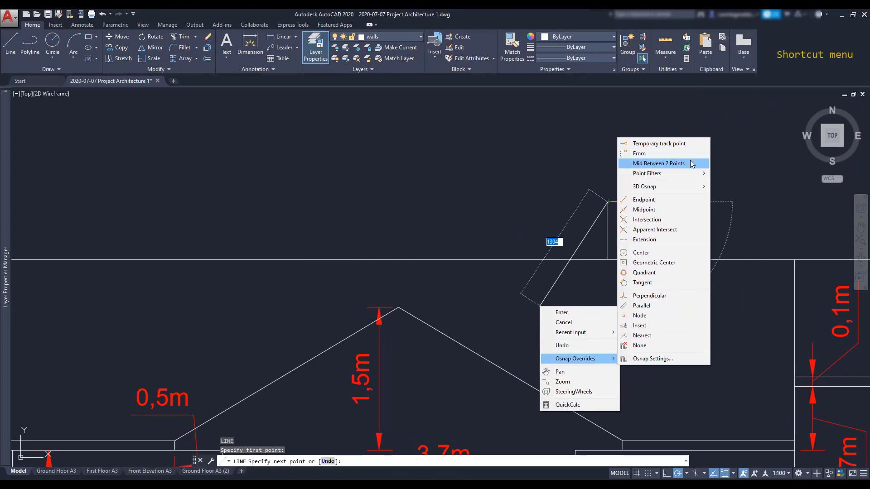
click(670, 164)
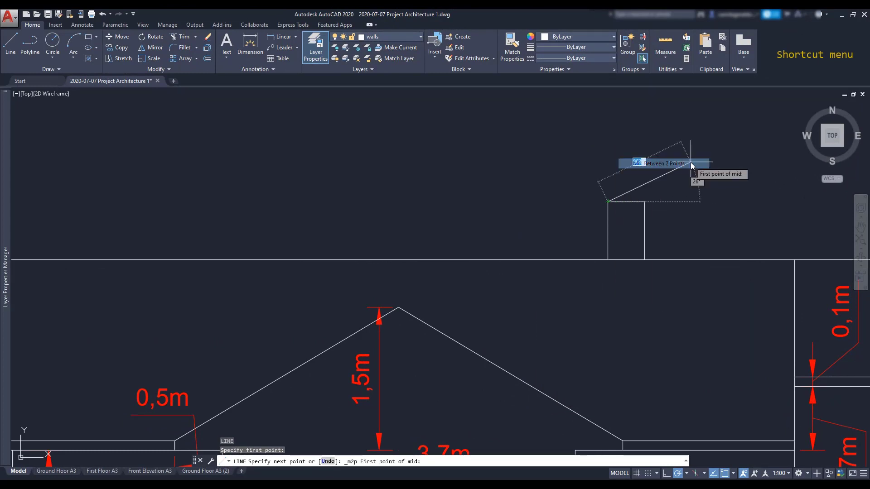
click(398, 307)
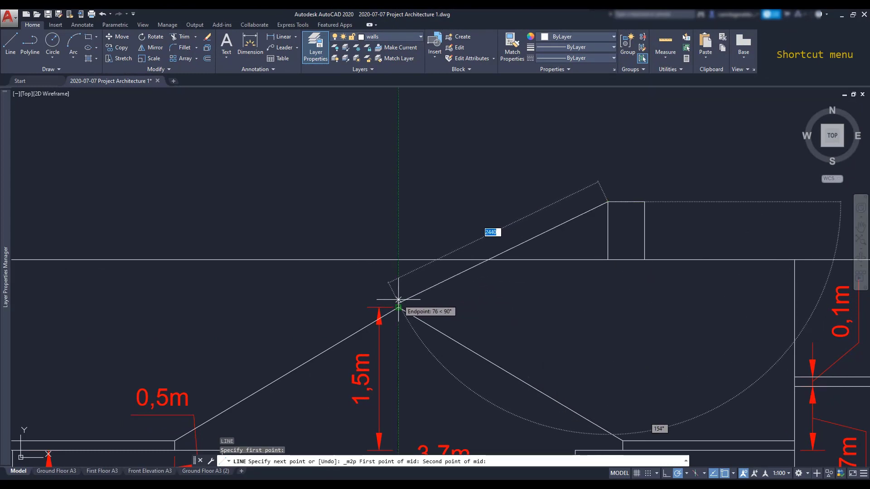
click(398, 260)
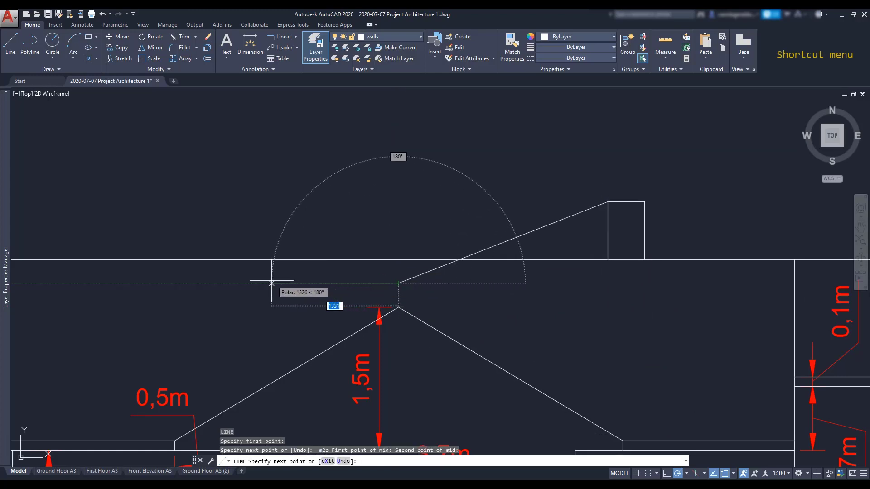
Try the Endpoint snap override for a line starting on the gable's right slope, and cancel the line
right_click(492, 363)
mouse_move(525, 415)
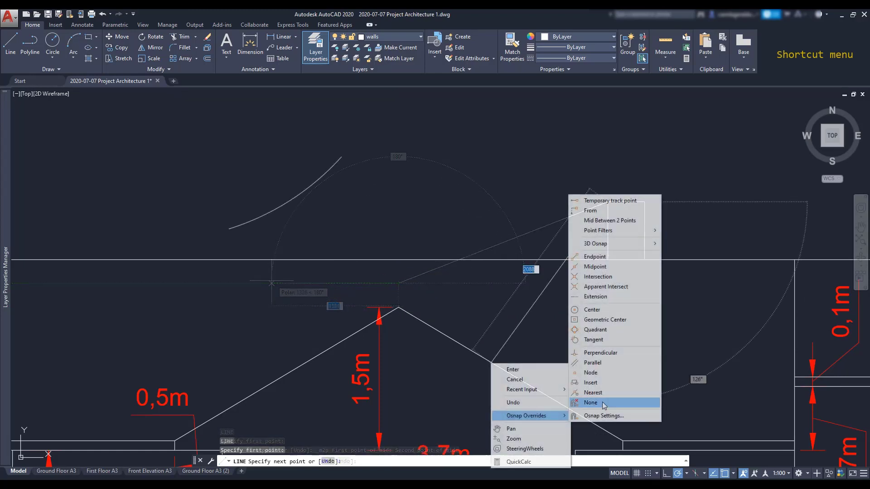
click(613, 257)
click(466, 201)
key(Escape)
Try to start a line at a distance of 300 along the slanted wall from its upper corner
click(521, 201)
right_click(560, 202)
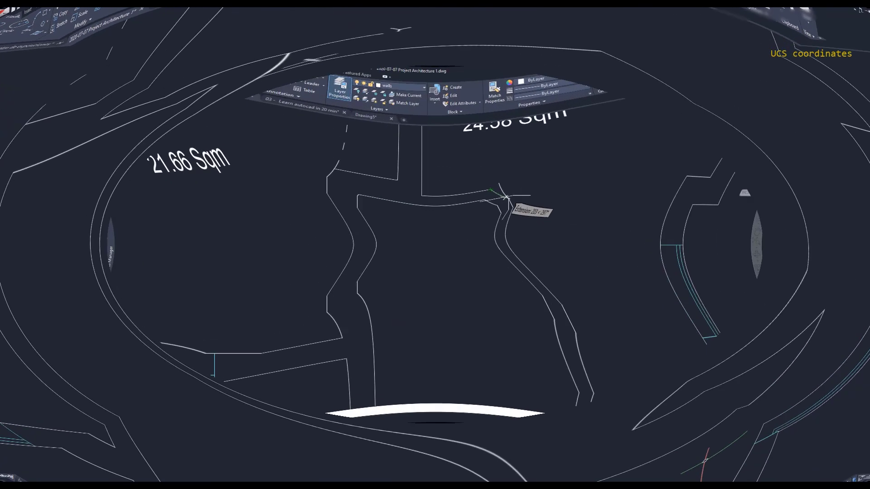
text(3)
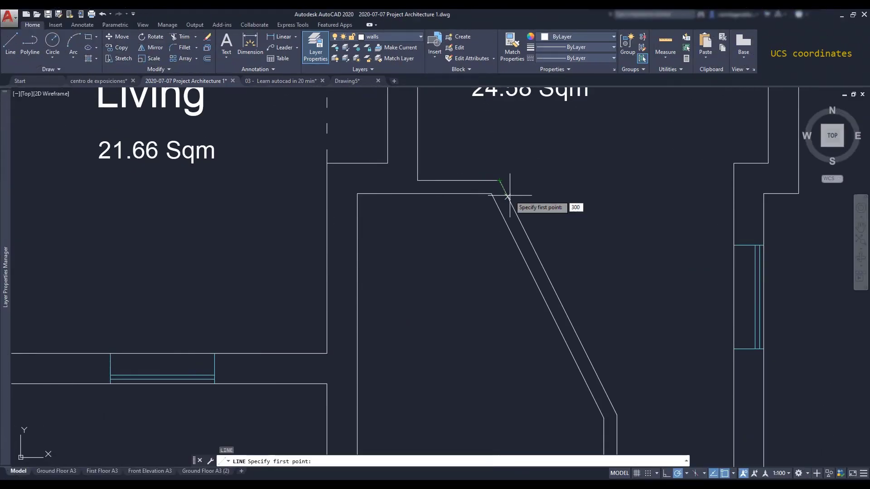
text(00)
key(Return)
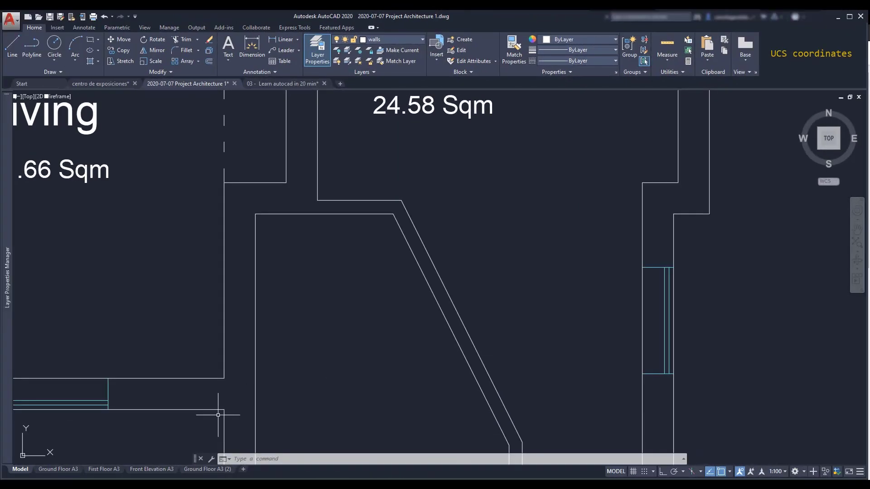
Move the UCS origin to the slanted wall's upper outer corner and align the X axis along the wall to its lower corner
click(23, 453)
click(23, 456)
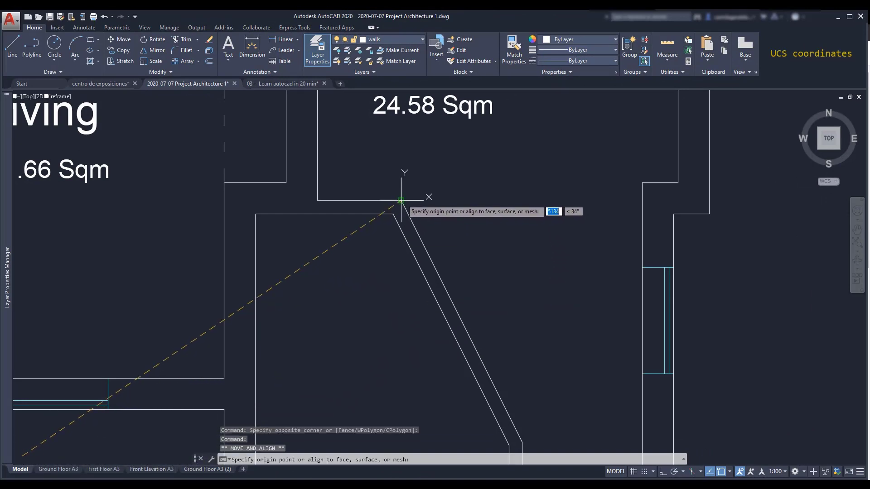
click(401, 200)
click(424, 201)
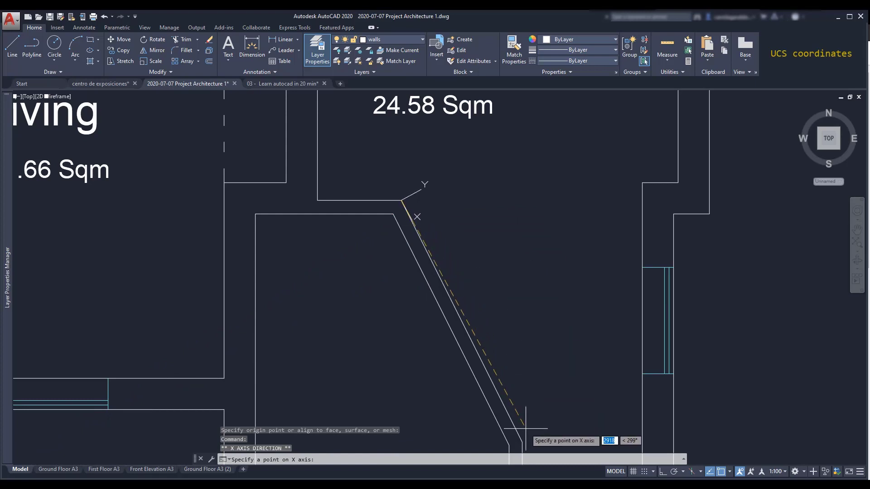
click(522, 441)
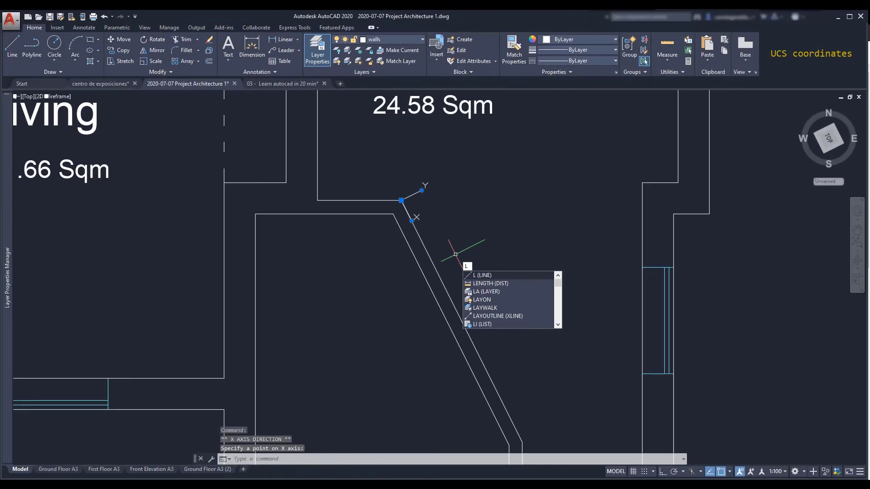
Draw a stepped outline square to the slanted wall, starting 300 from its upper corner and ending back on the wall
key(Return)
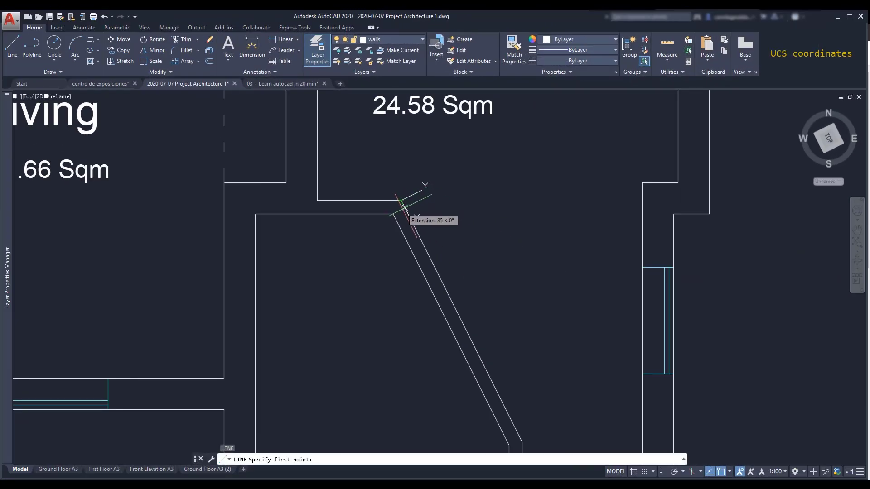
text(1)
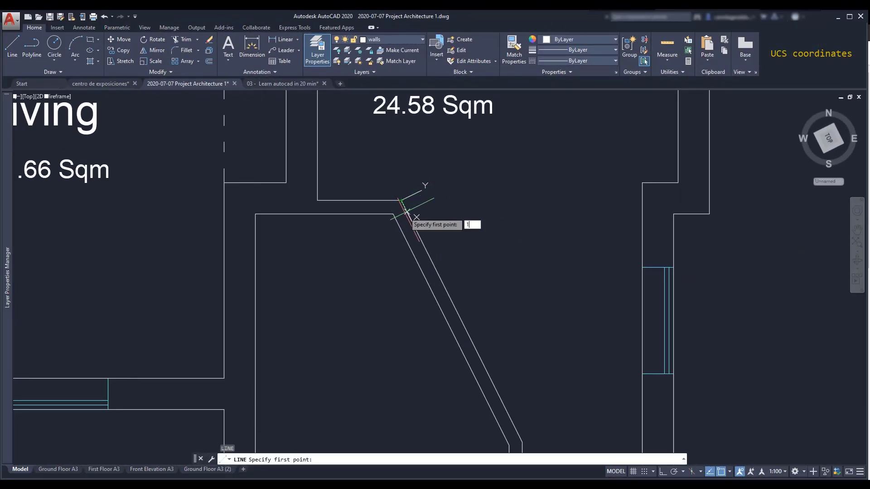
text(00)
key(Return)
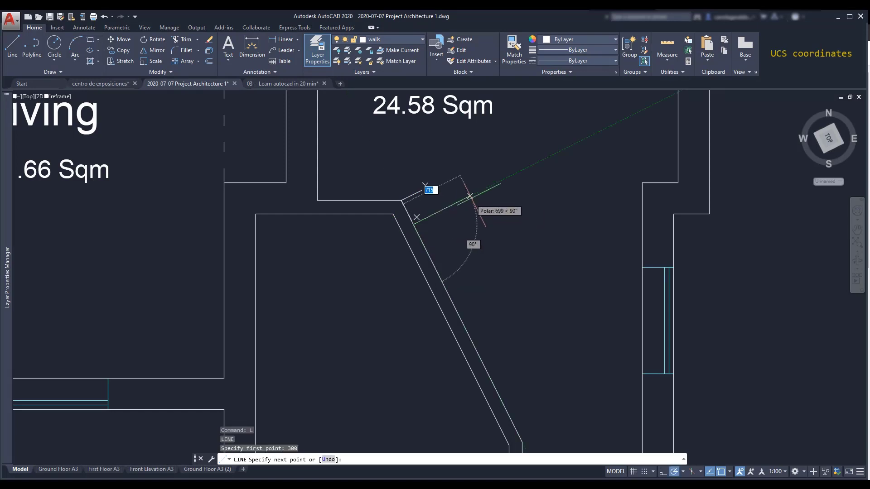
click(481, 192)
click(510, 249)
click(477, 267)
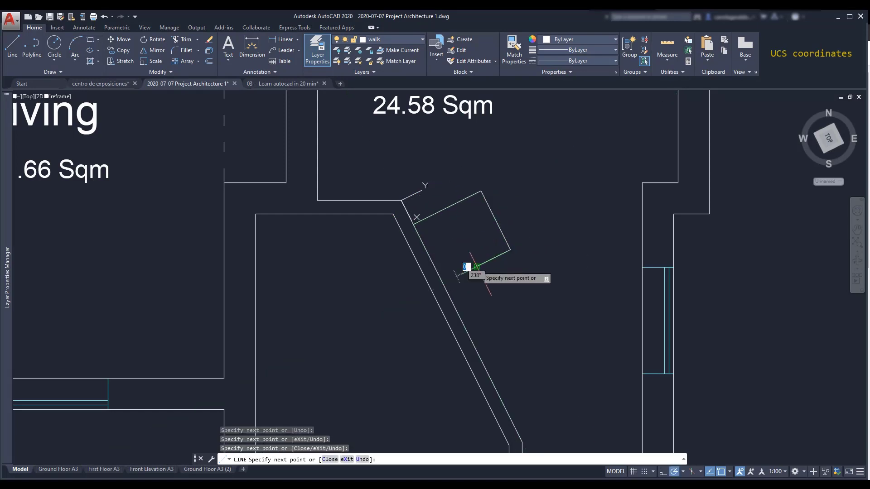
click(493, 299)
click(560, 266)
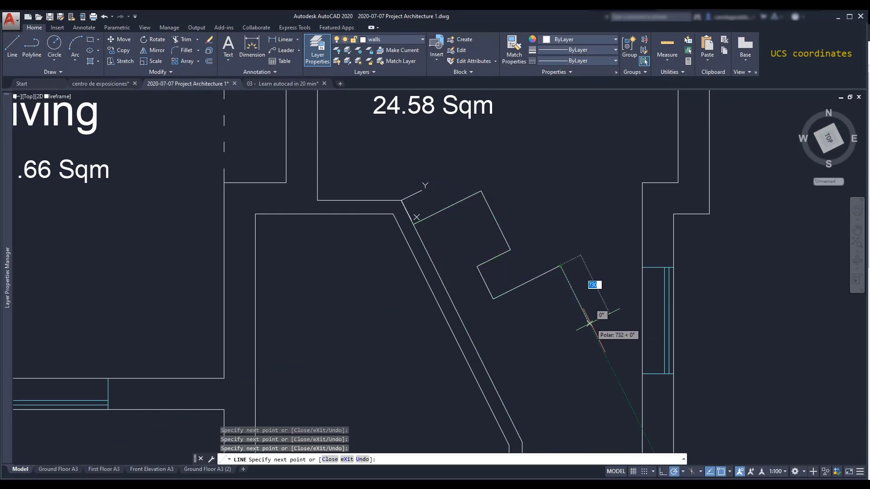
click(589, 324)
click(488, 374)
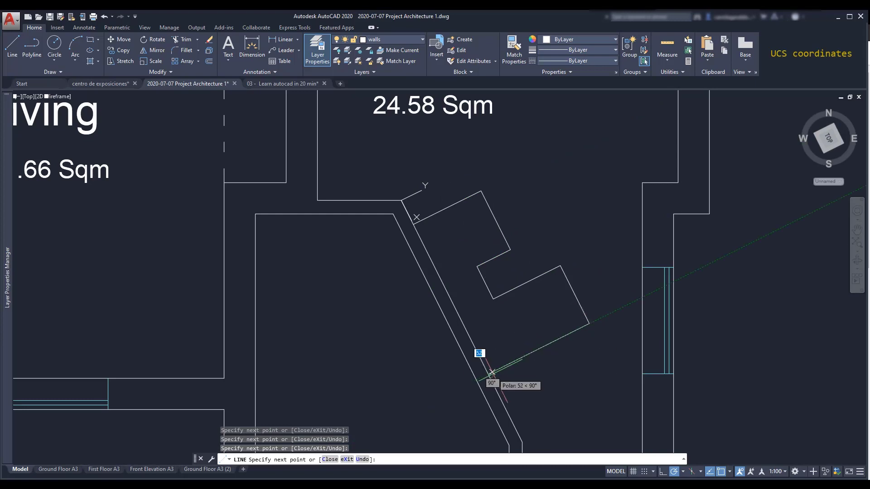
key(Escape)
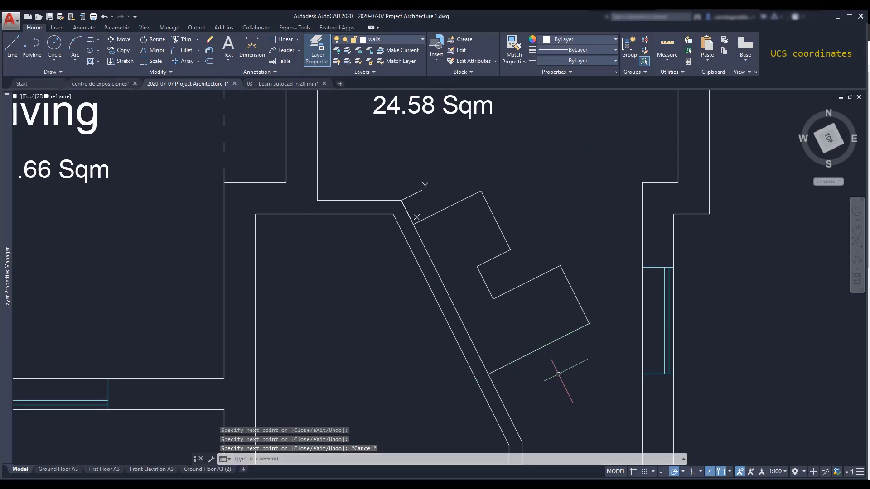
Remove the stepped outline and insert a door block into the slanted wall, aligned with the rotated UCS
key(Delete)
click(438, 60)
click(453, 86)
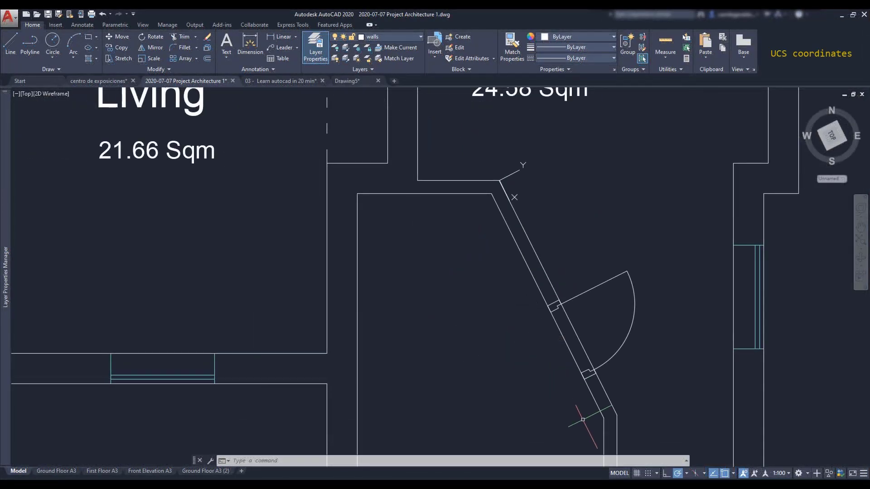
Turn on the drawing grid and reset the rotated UCS to World from its origin
click(636, 473)
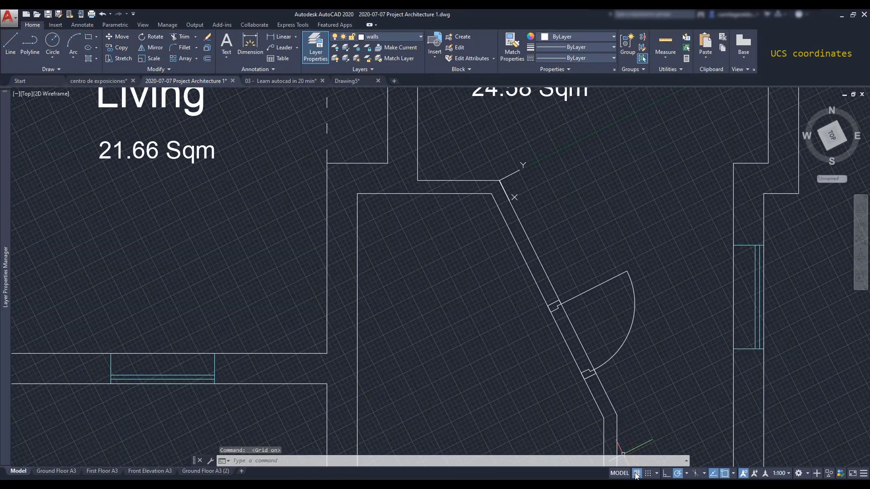
scroll(646, 374, up, 3)
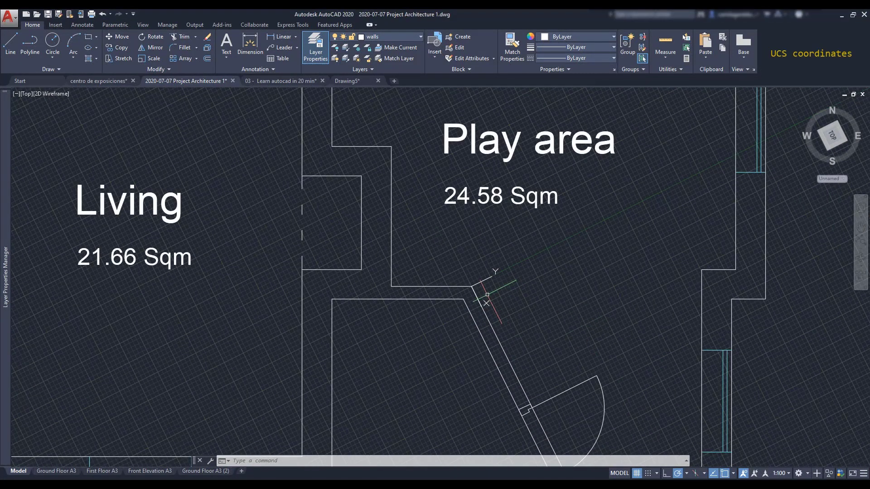
click(473, 286)
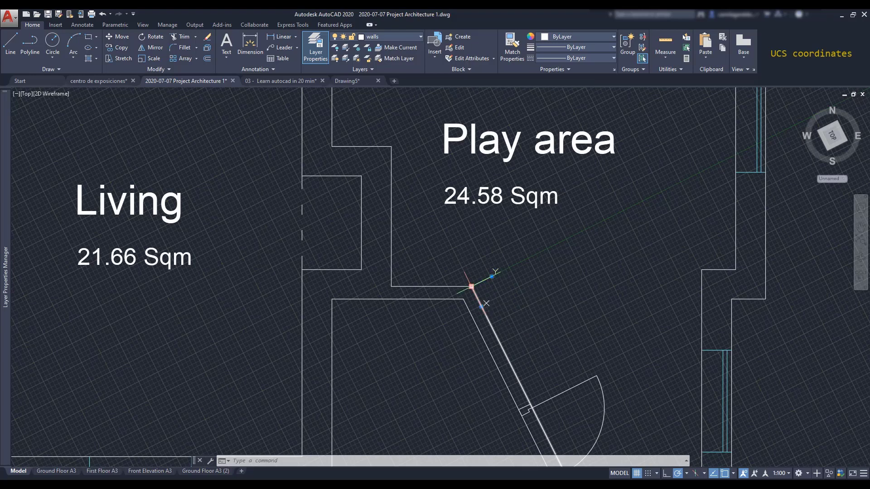
mouse_move(473, 290)
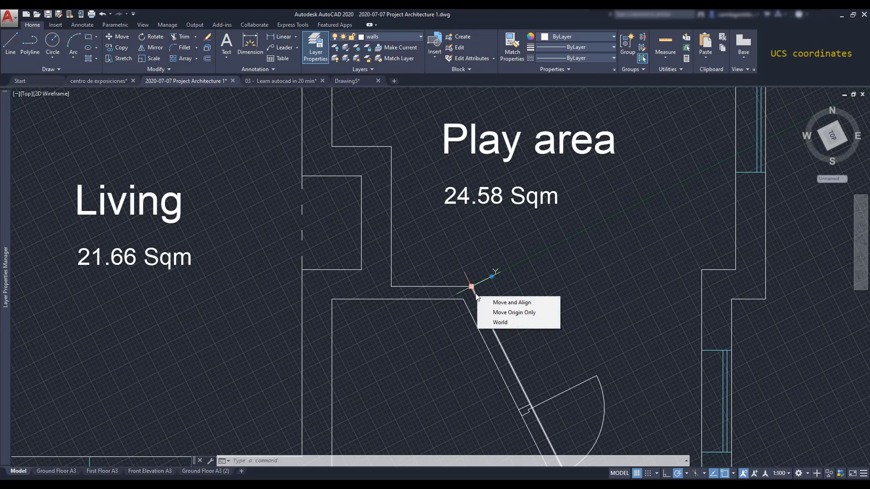
click(494, 320)
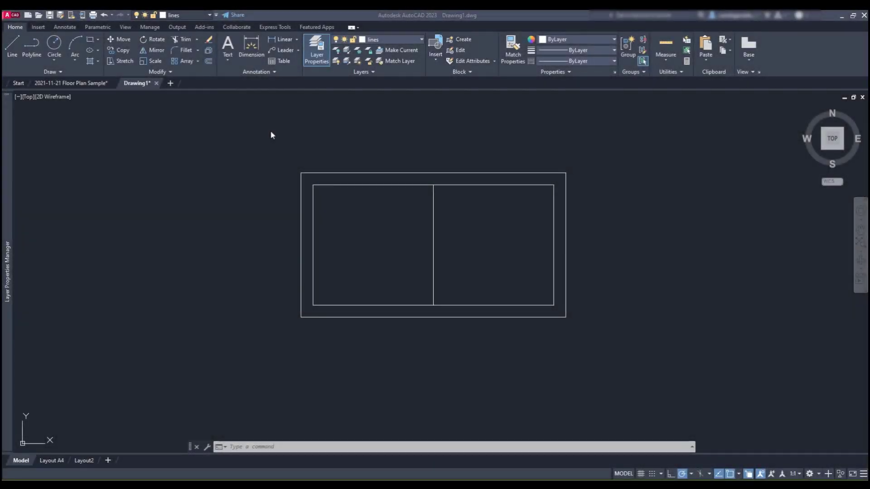
In Drawing1, create a block named block 1 from both rectangles and the centre line, with its base point at the outer lower-left corner
click(217, 215)
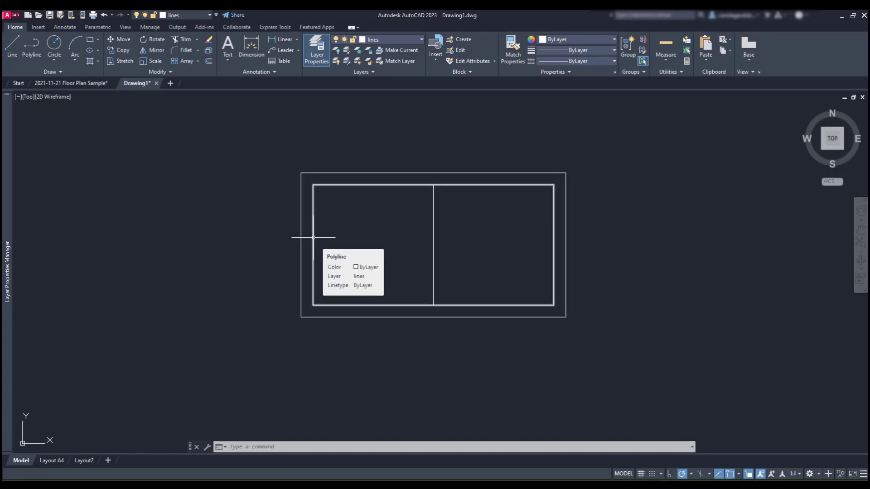
click(659, 370)
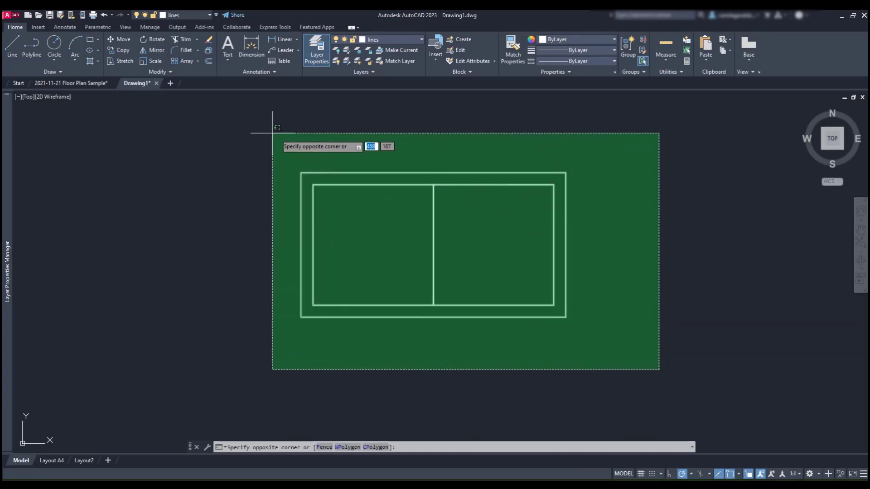
click(272, 132)
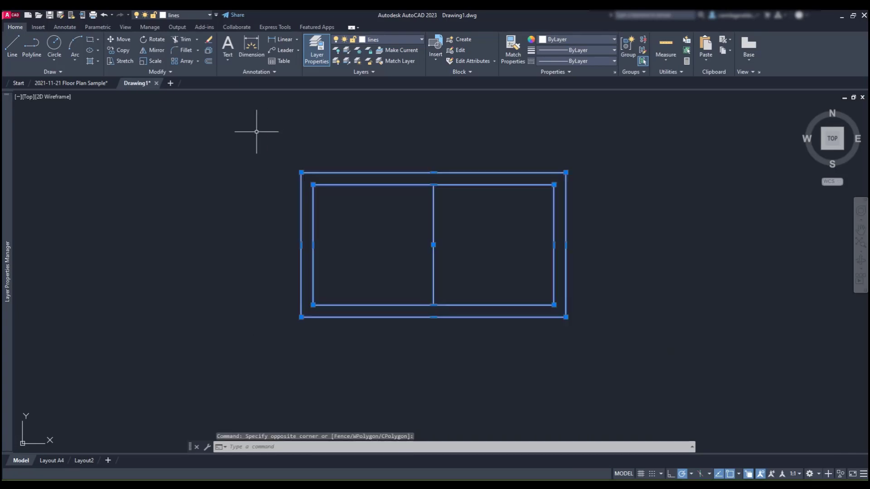
click(458, 39)
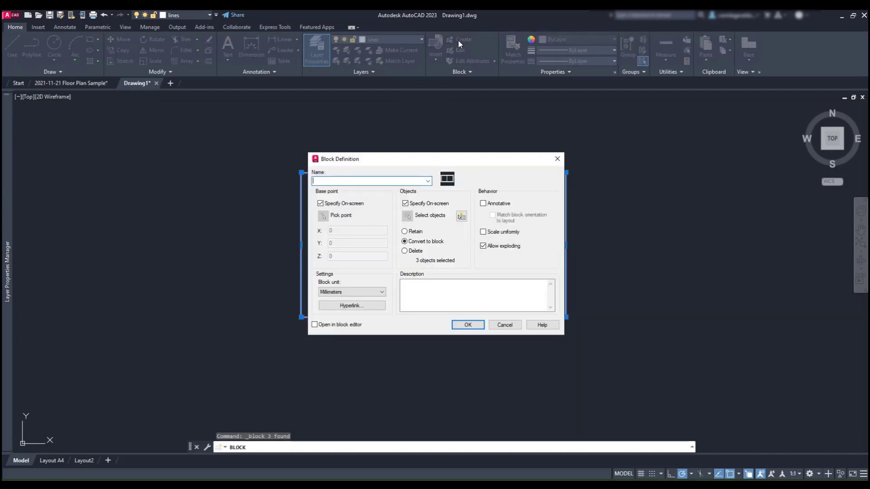
text(block 1)
key(Return)
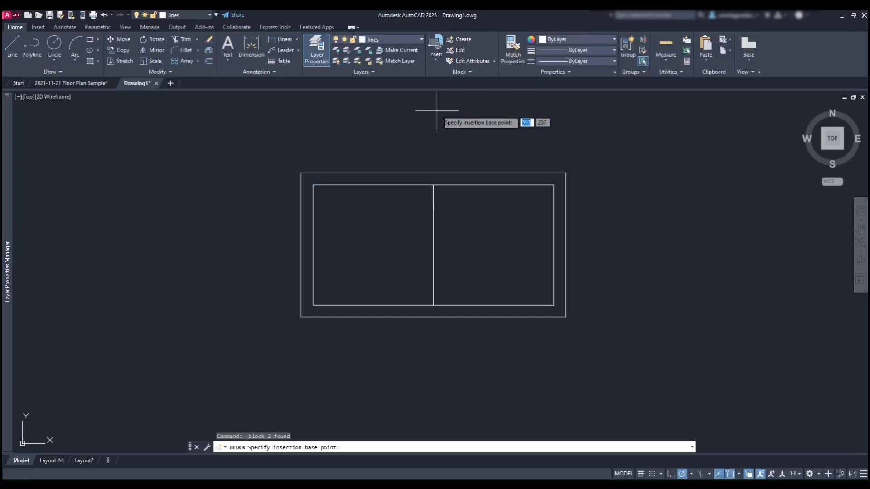
click(301, 318)
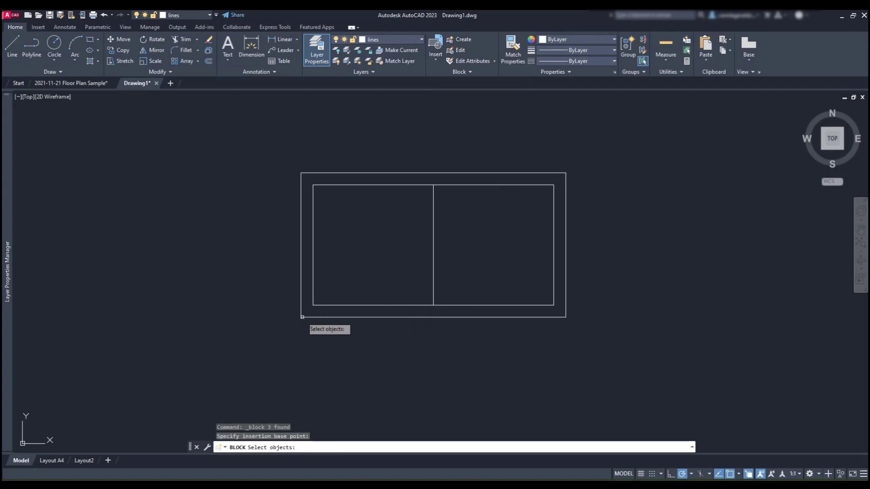
click(308, 317)
click(628, 342)
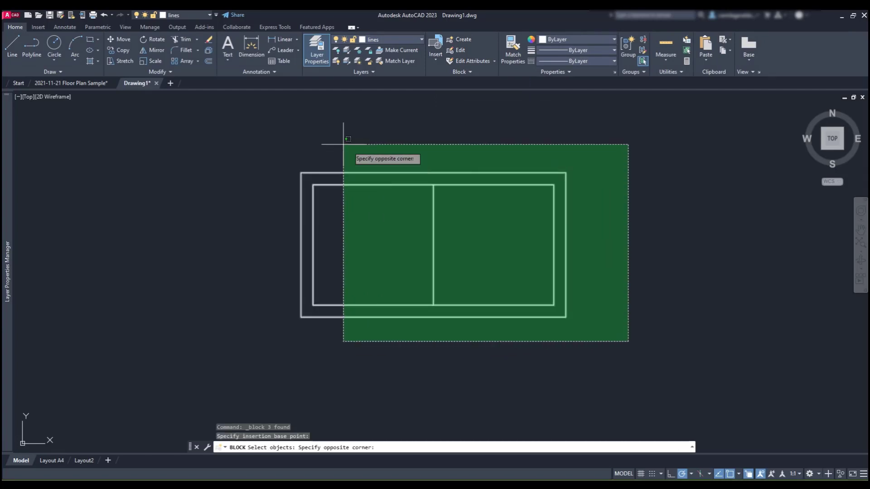
click(240, 111)
key(Return)
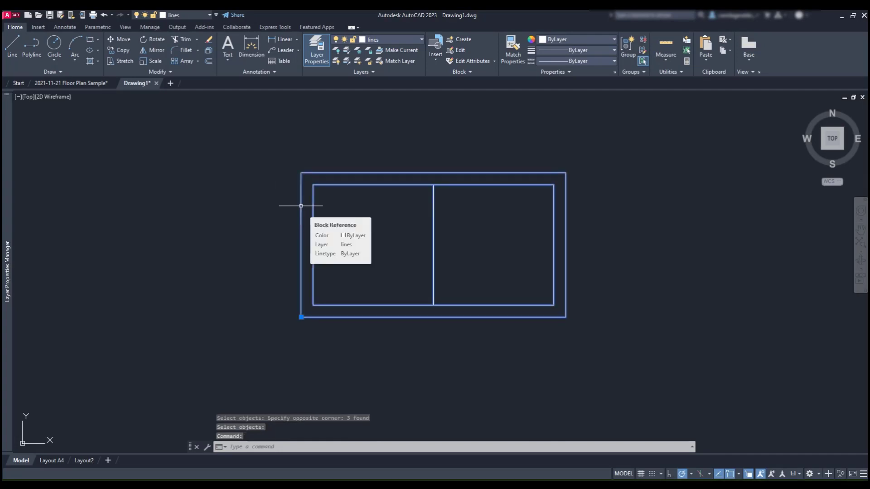
Assign the new block to the dimensions layer and reselect it to check its layer
click(402, 41)
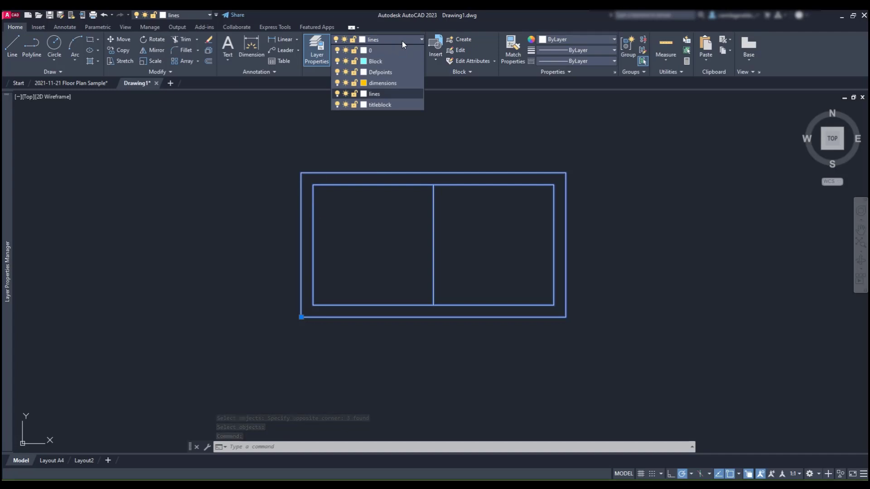
click(386, 83)
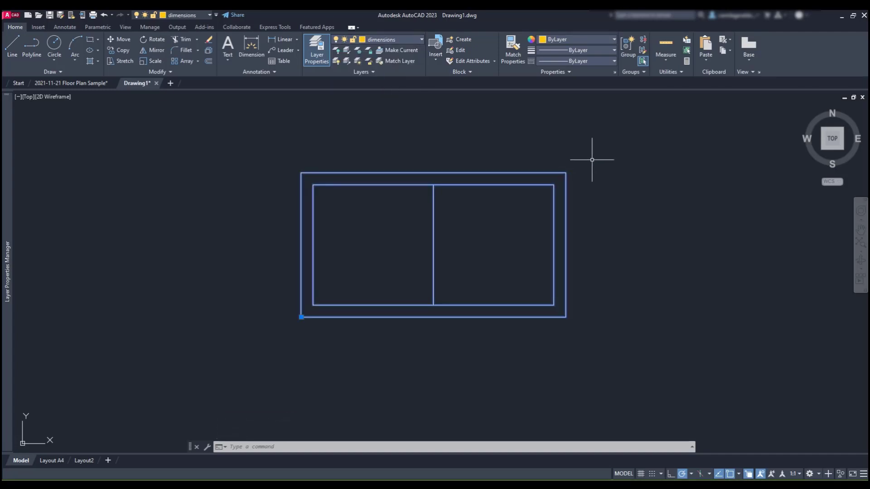
key(Escape)
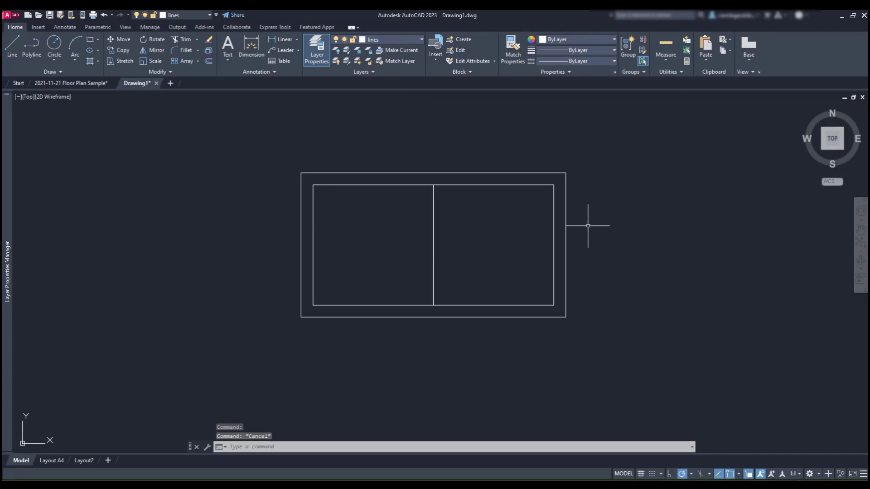
click(565, 240)
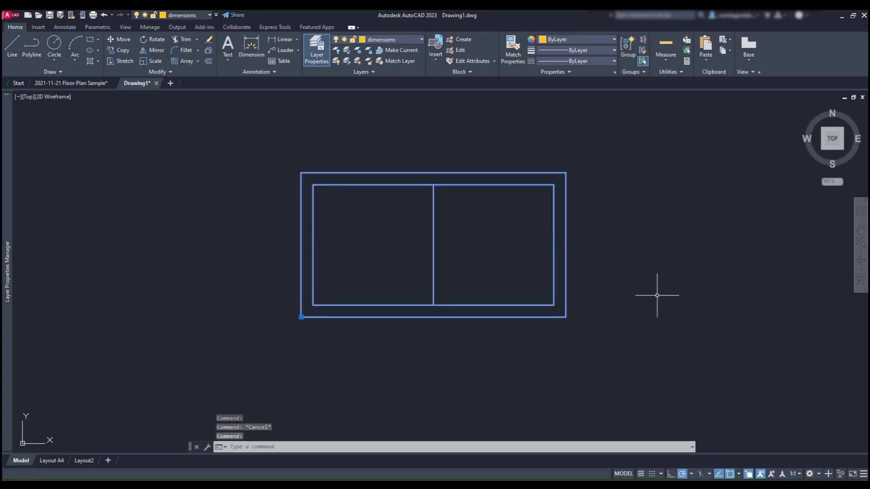
key(Escape)
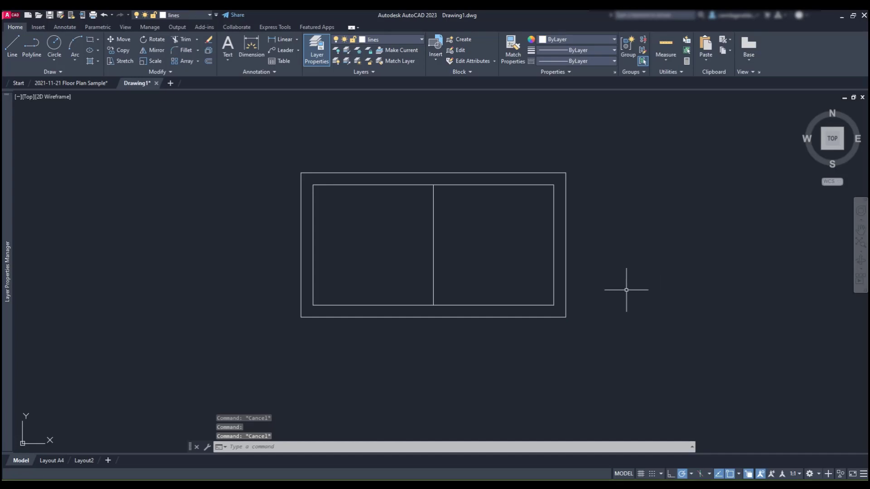
Move the block from the dimensions layer to the layer named Block
click(565, 229)
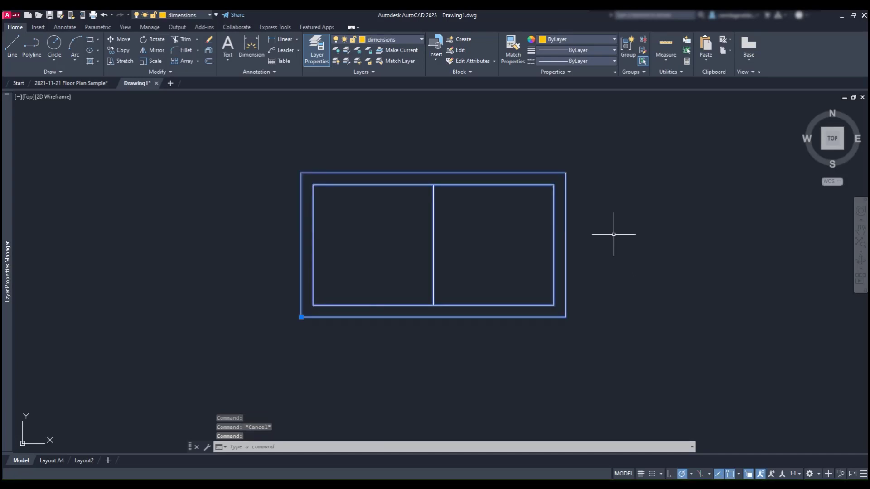
click(402, 39)
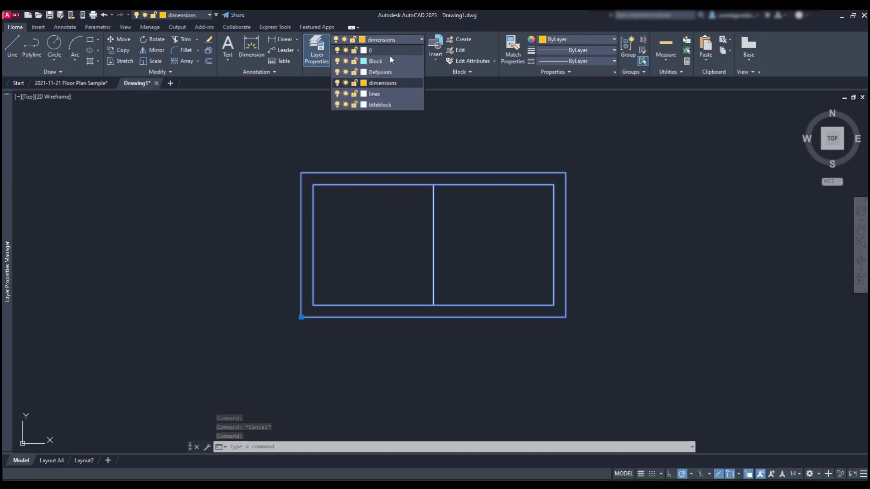
click(380, 62)
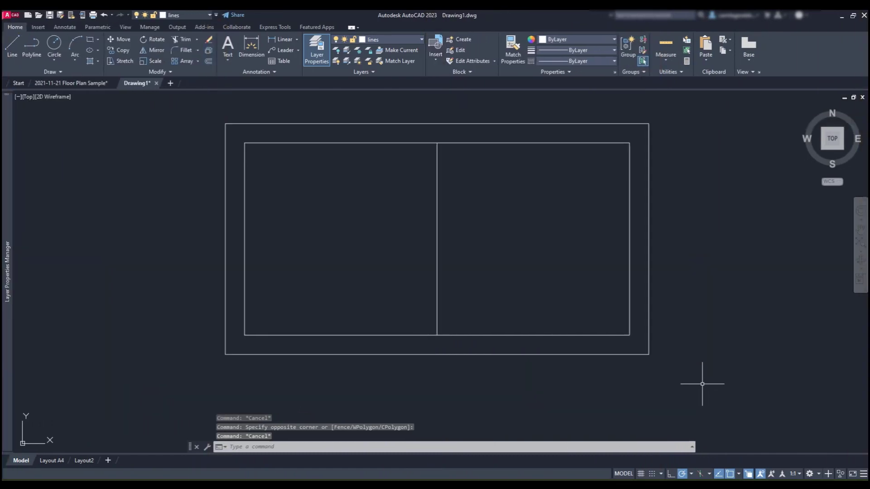
Set the object colour of both rectangles and the centre line to ByBlock
click(702, 384)
click(190, 110)
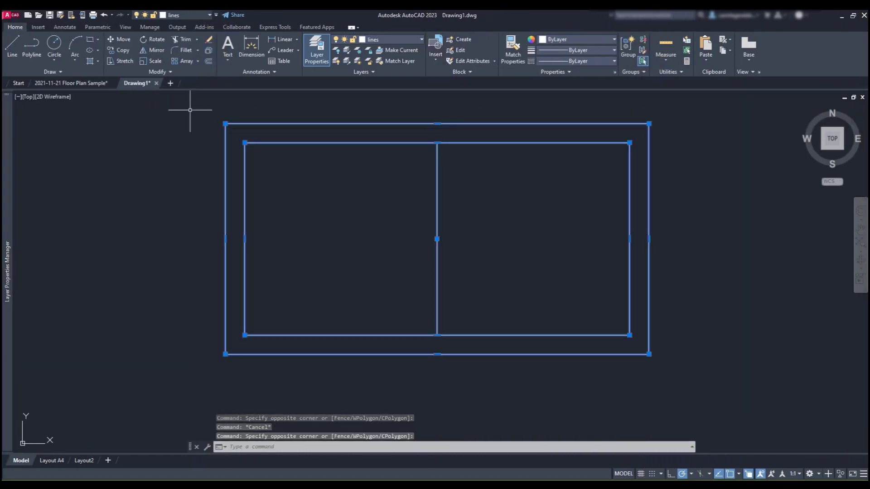
click(602, 40)
click(589, 55)
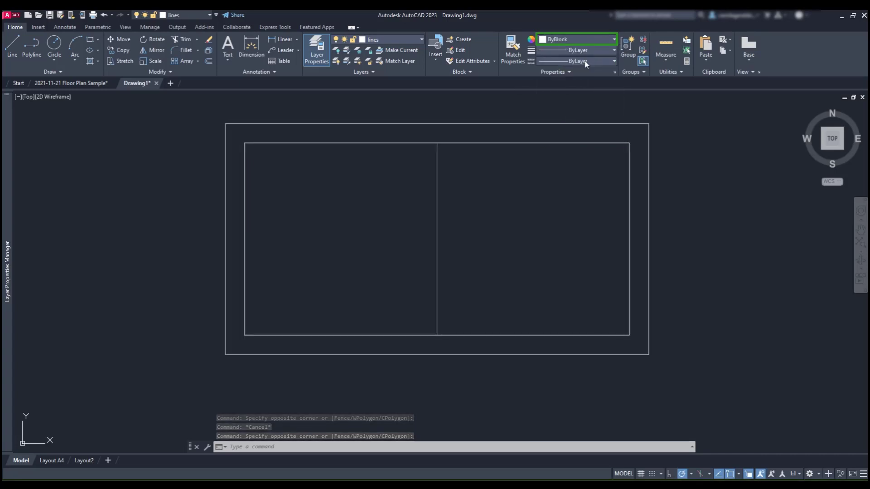
Create a block named block 1 from the three objects, with its base point at the outer rectangle's lower-left corner
click(465, 40)
text(block )
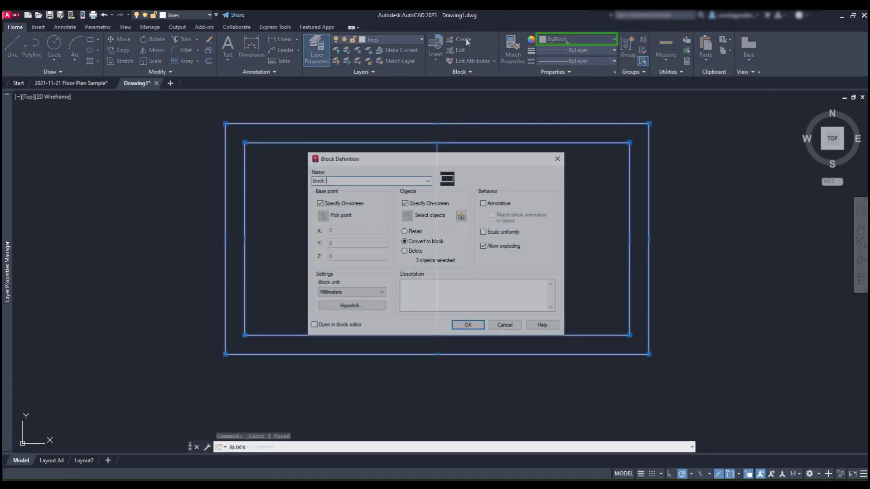
text(1)
click(468, 325)
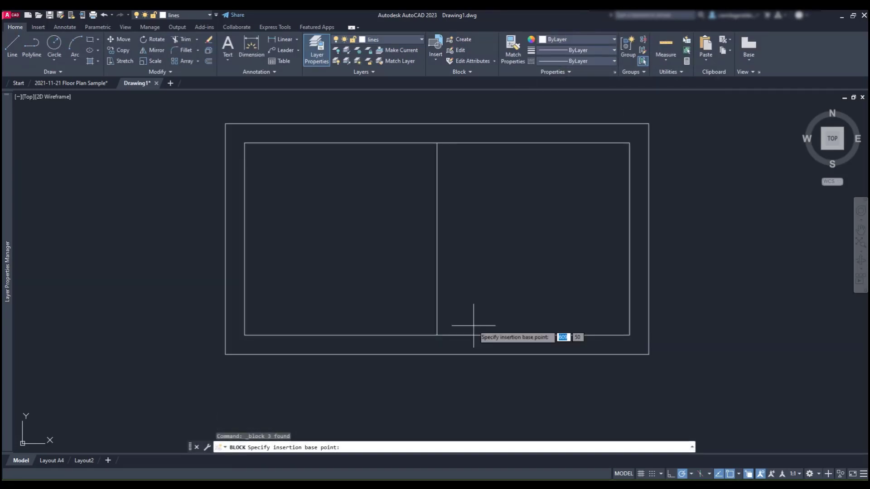
click(226, 355)
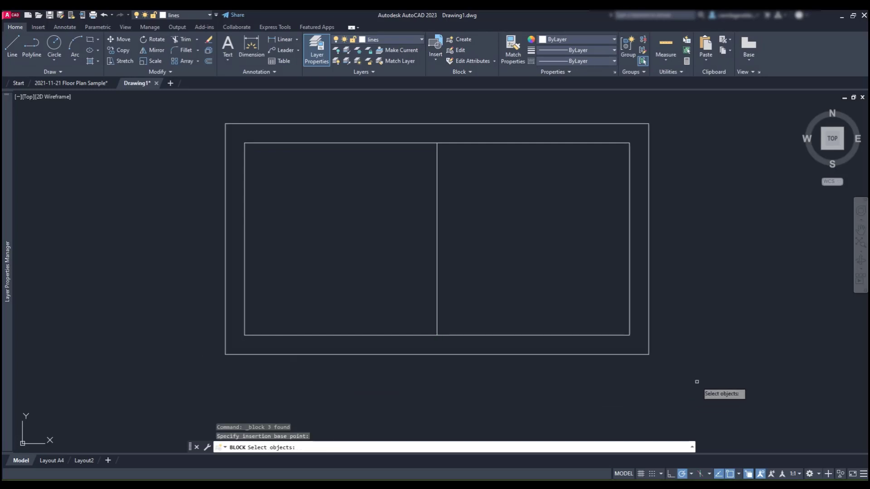
drag(697, 382, 156, 102)
key(Return)
Assign the new block to the dimensions layer and look at its colour options
click(264, 122)
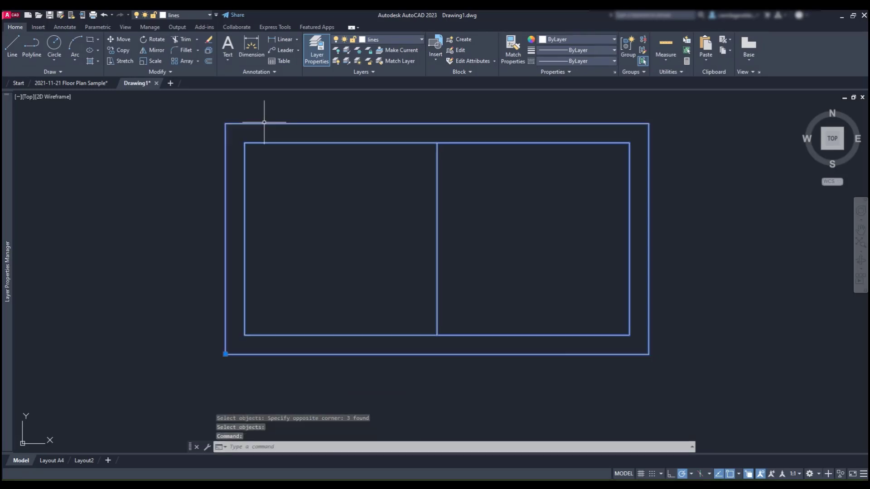
click(398, 40)
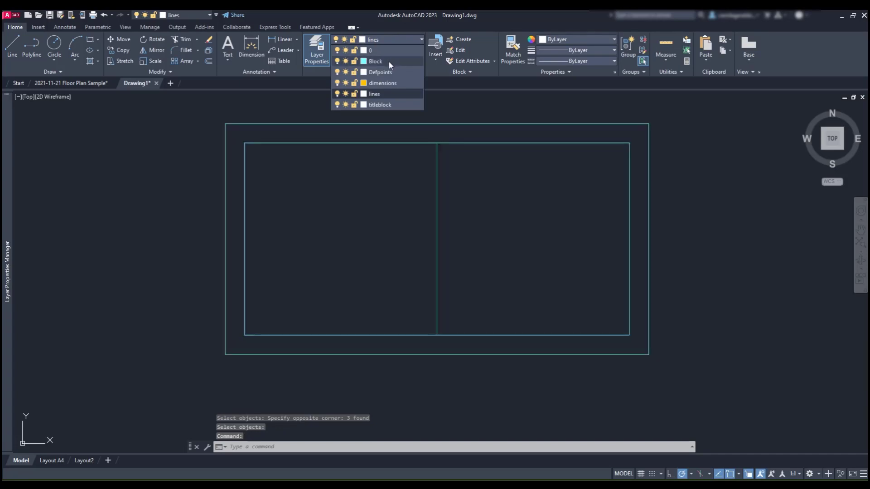
click(384, 83)
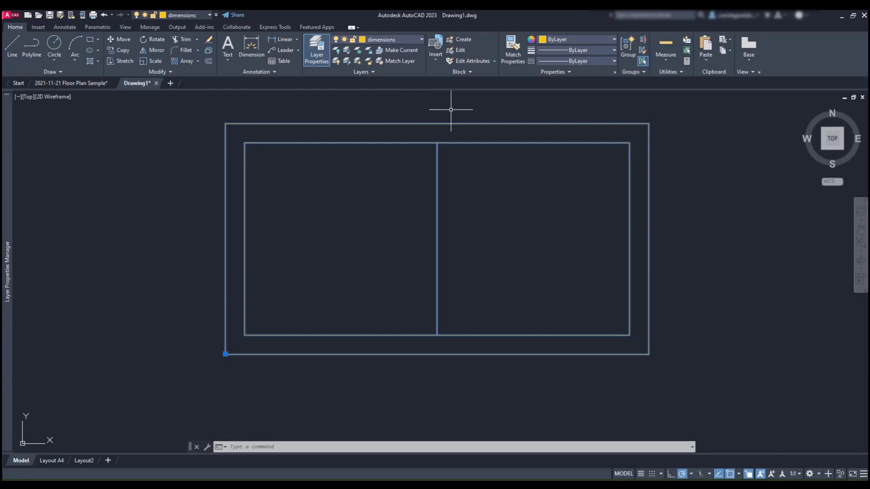
click(598, 41)
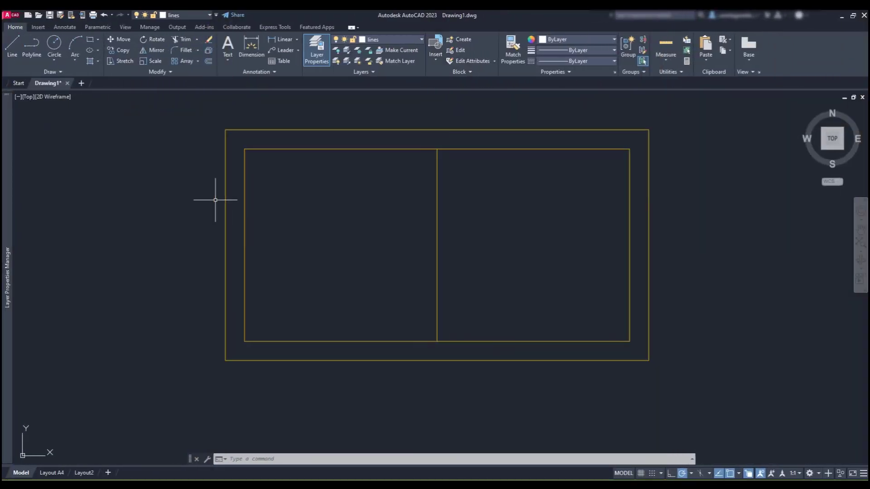
click(164, 233)
click(147, 230)
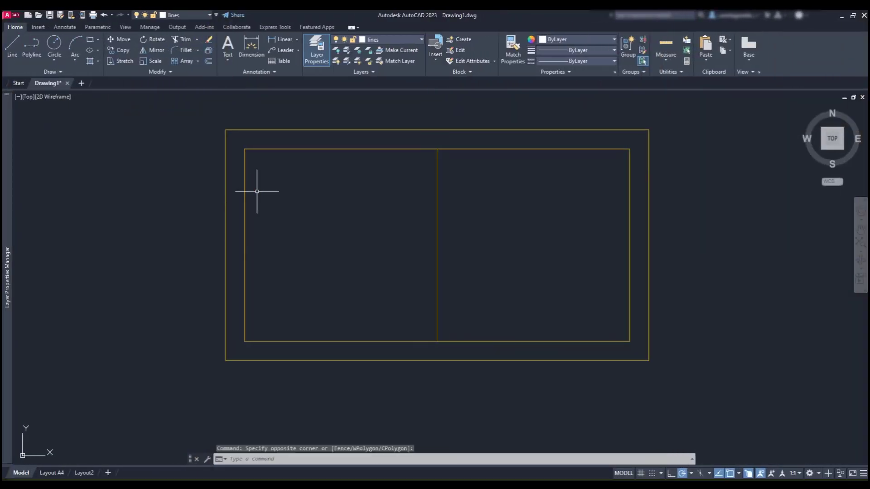
Load the Kitchens drawing from the DesignCenter sample folder as the block library
click(436, 63)
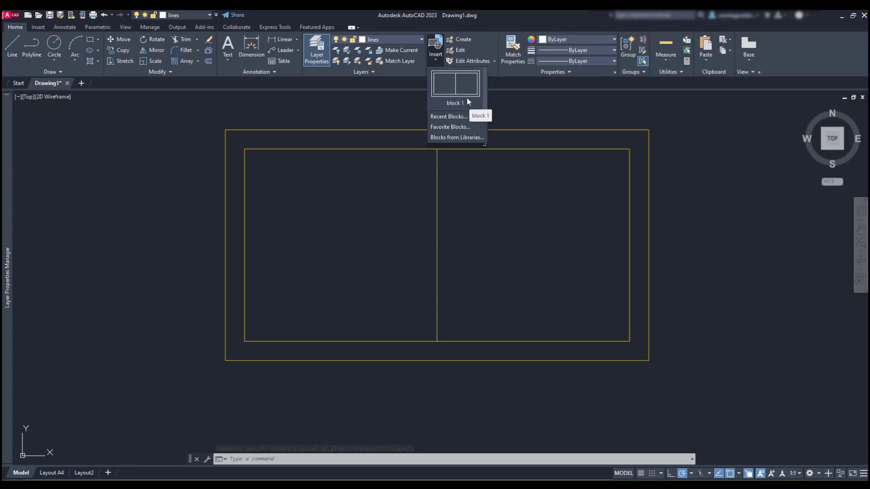
click(469, 137)
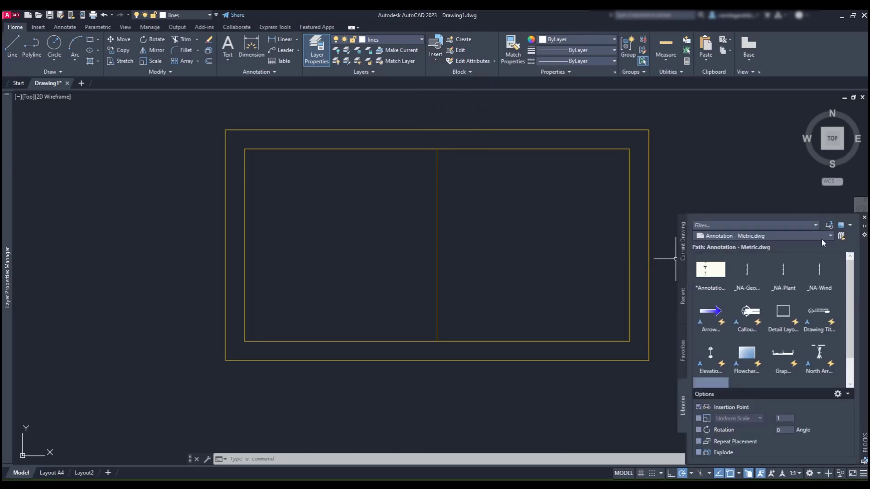
click(841, 236)
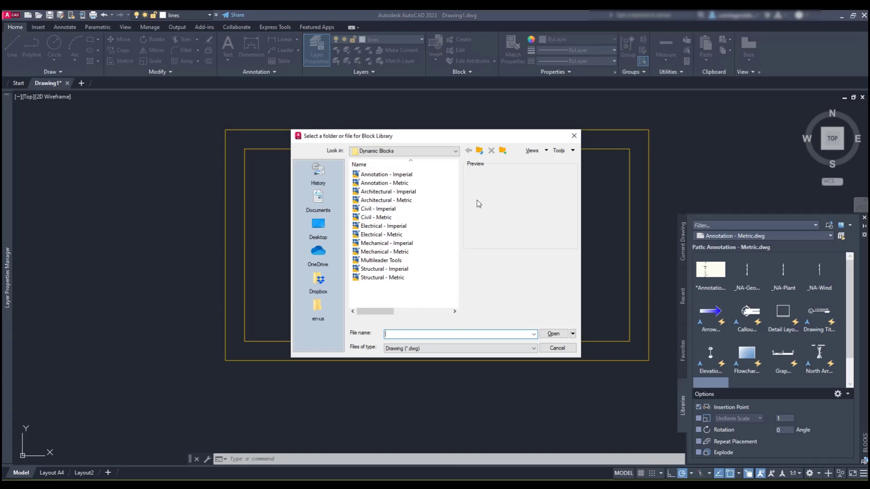
click(441, 153)
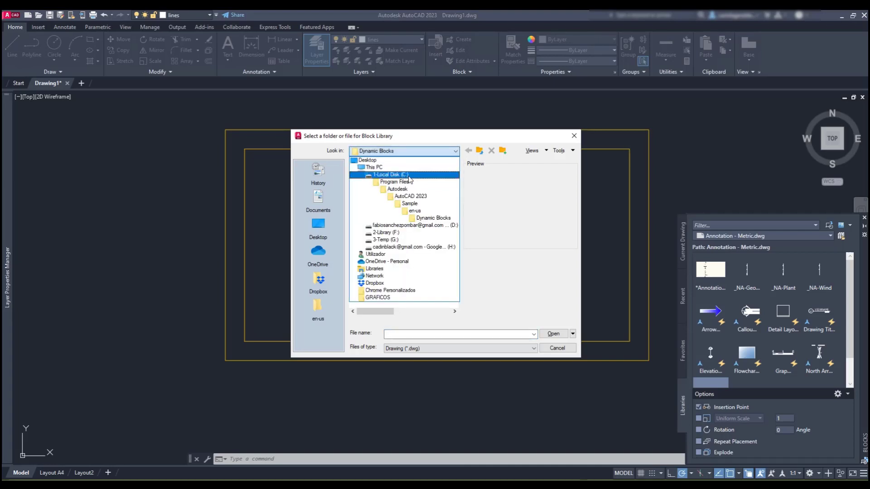
click(444, 212)
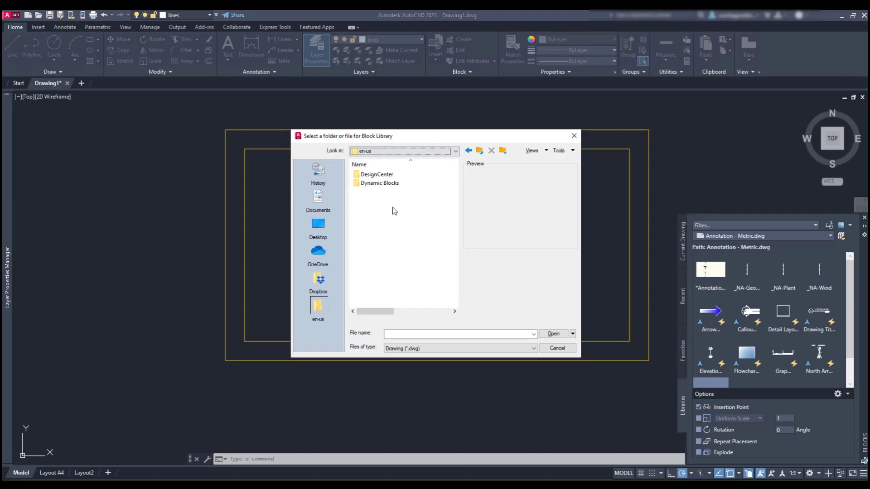
double_click(397, 177)
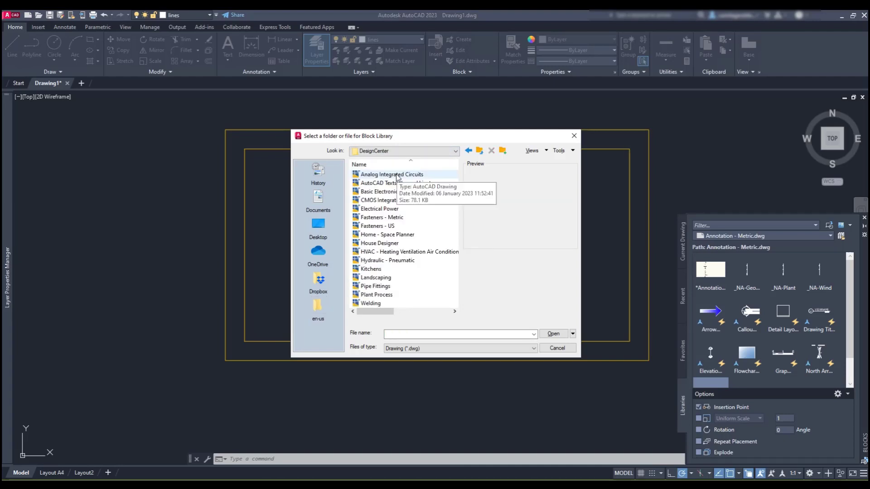
click(392, 270)
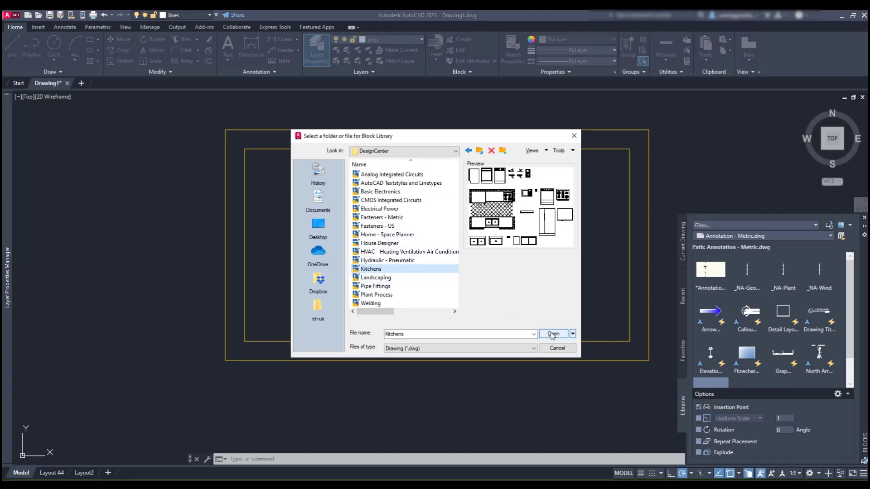
click(552, 334)
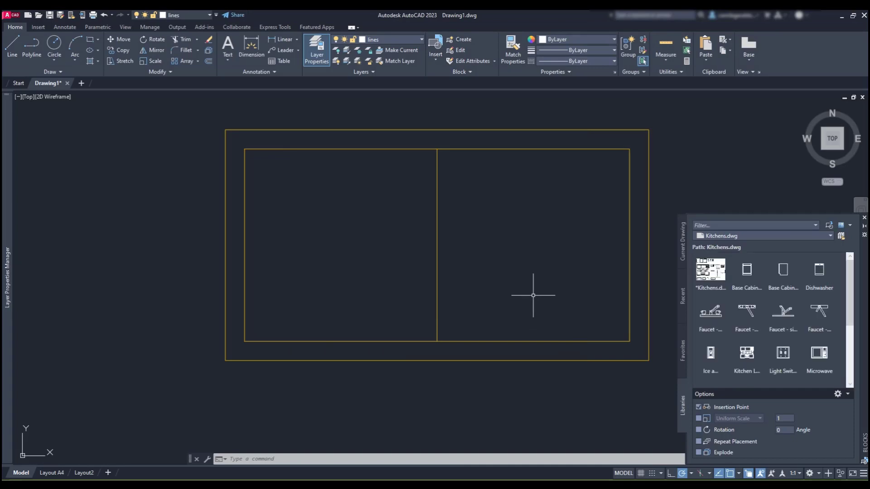
Insert the Microwave block from the Kitchens library into the empty area above and beside block 1
scroll(752, 317, down, 1)
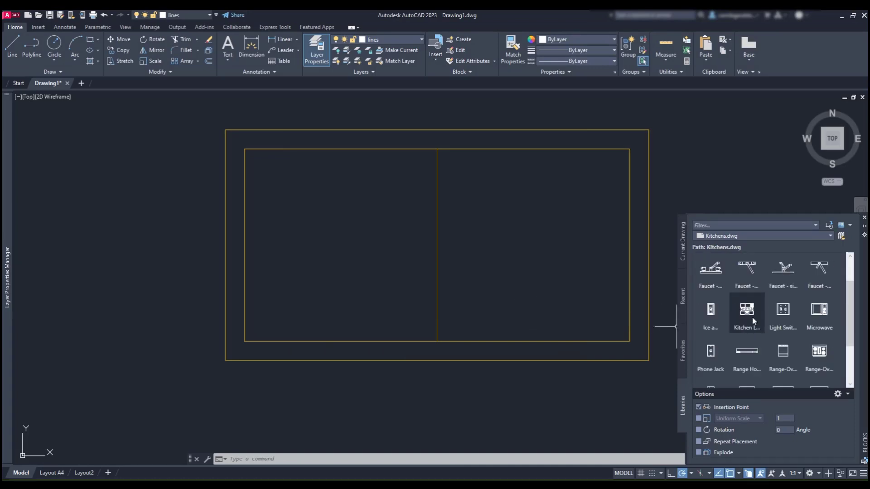
mouse_move(752, 317)
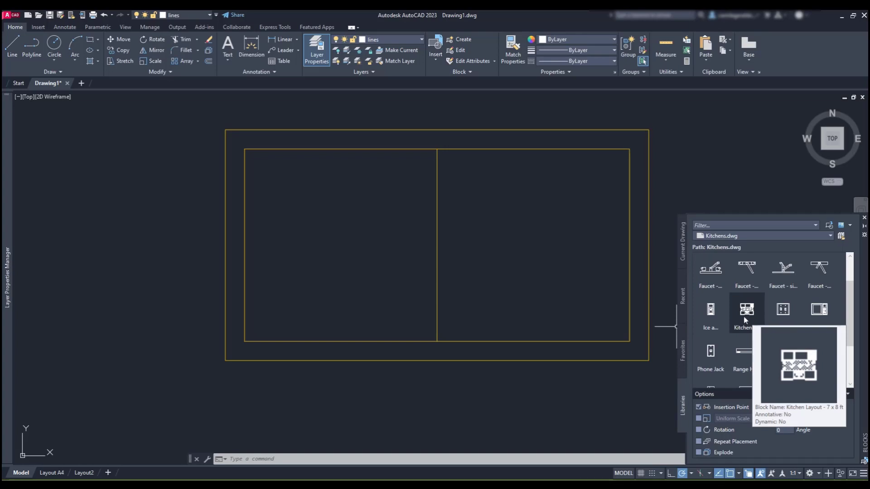
mouse_move(792, 308)
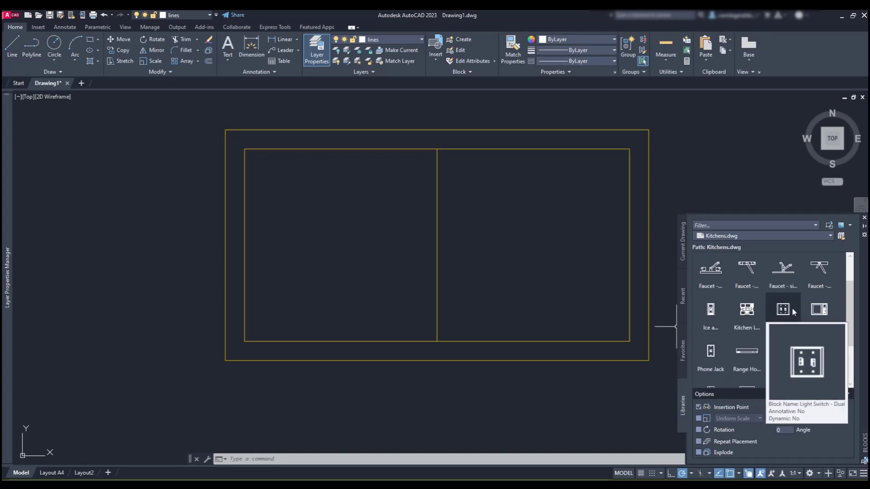
click(827, 310)
scroll(509, 283, down, 6)
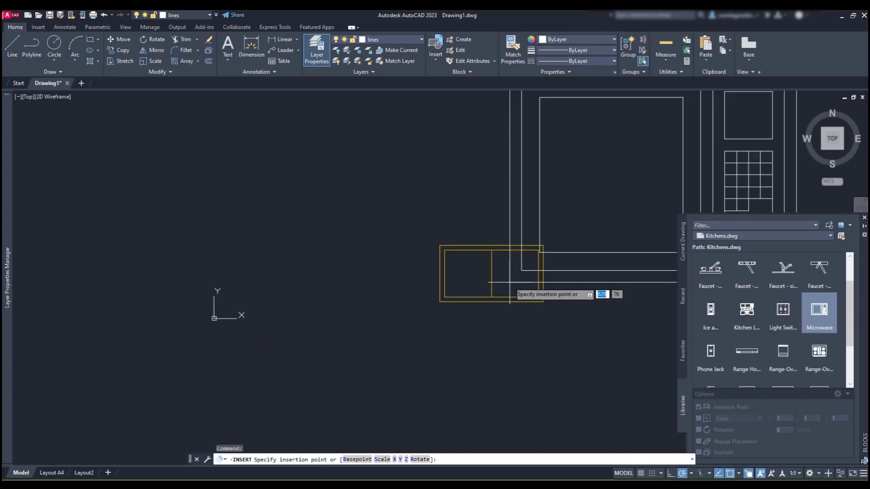
scroll(508, 283, down, 6)
click(555, 253)
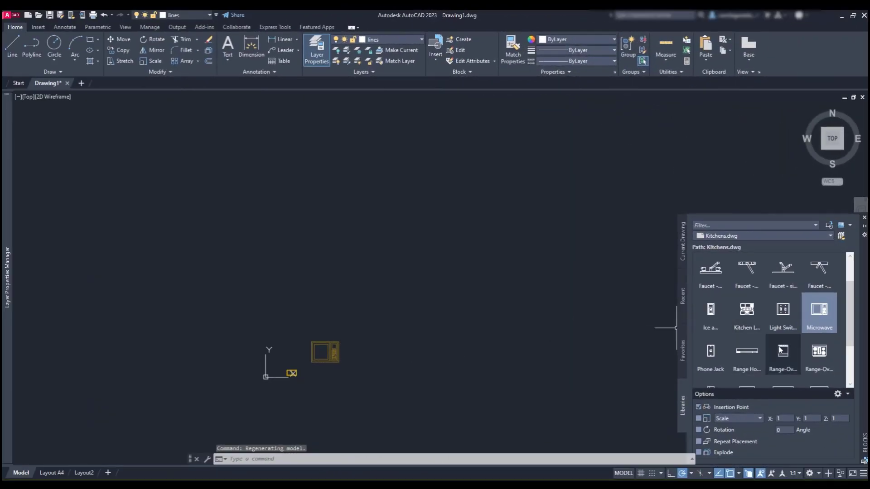
Insert the front-view Range-Oven block above the microwave and assign it to the layer named Block
click(779, 350)
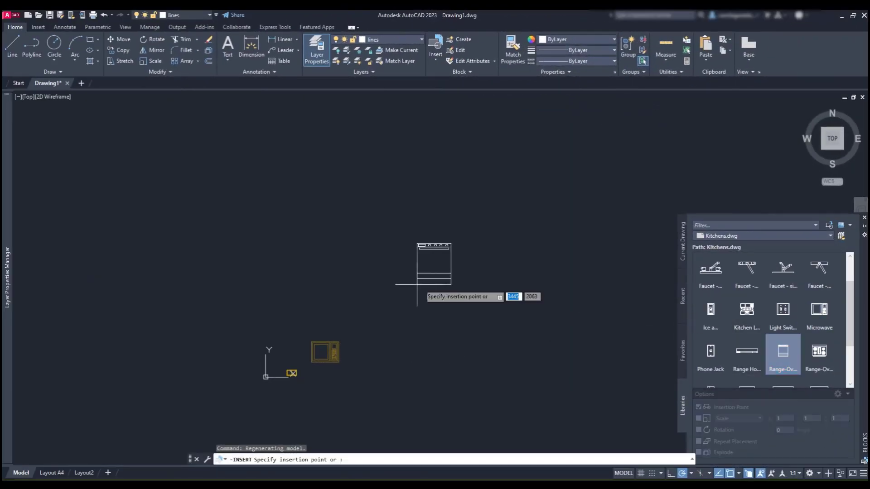
click(374, 286)
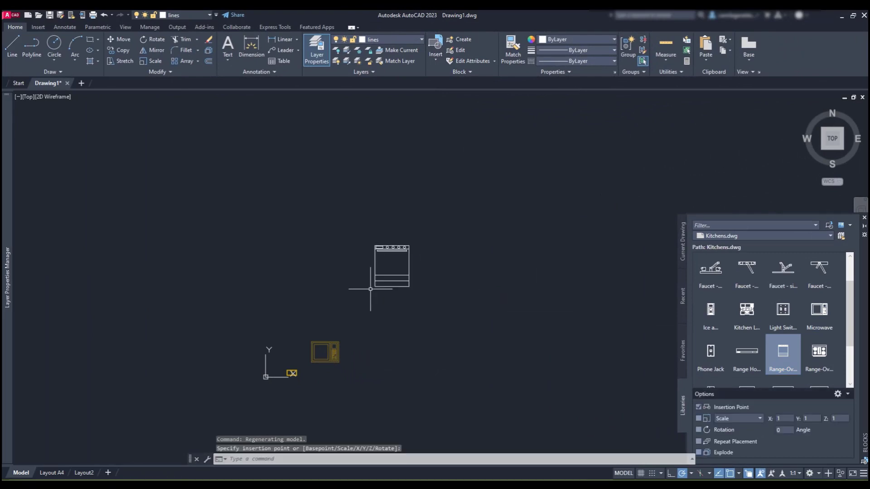
click(407, 247)
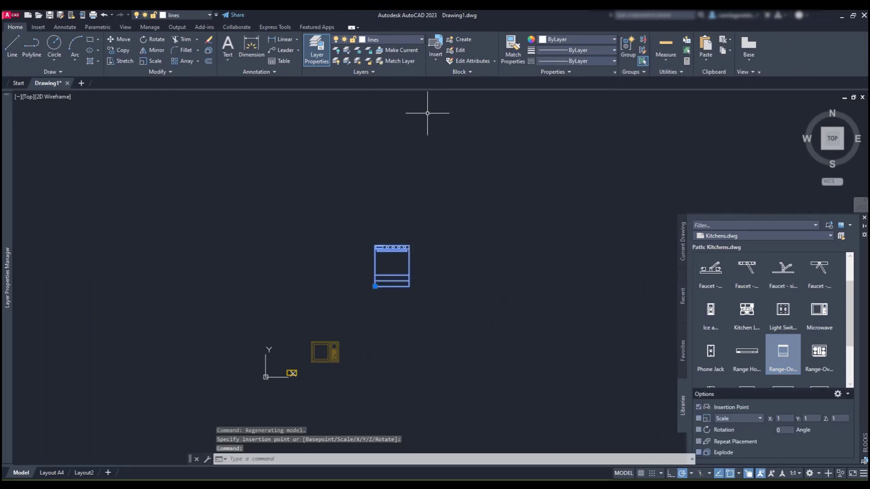
click(422, 41)
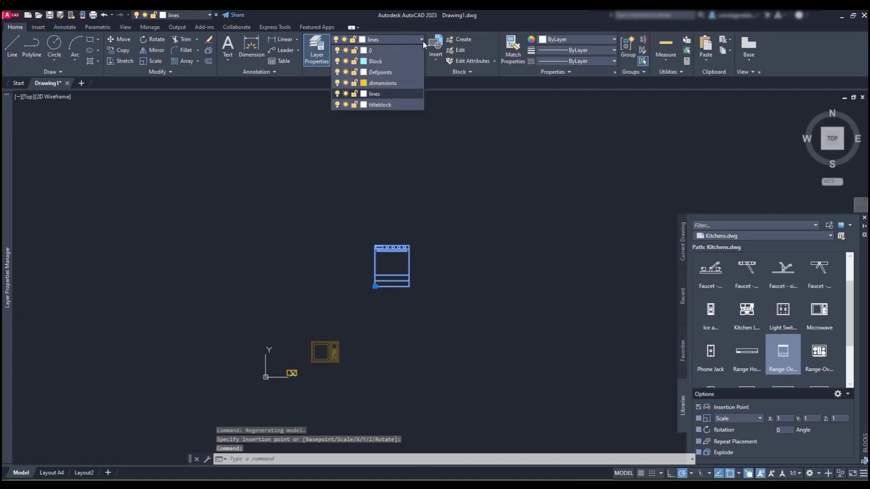
click(403, 64)
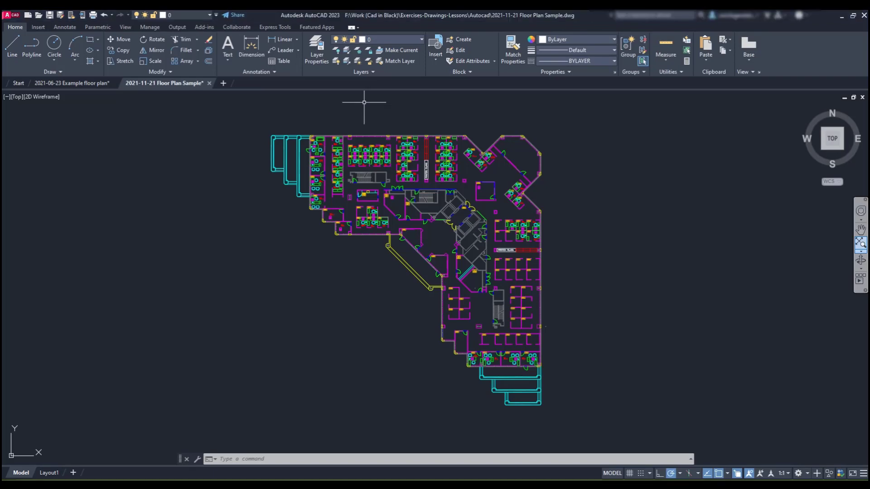
In 2021-11-21 Floor Plan Sample, select the chair in room 6068 to check its layer and look over the drawing's available blocks
scroll(402, 144, up, 6)
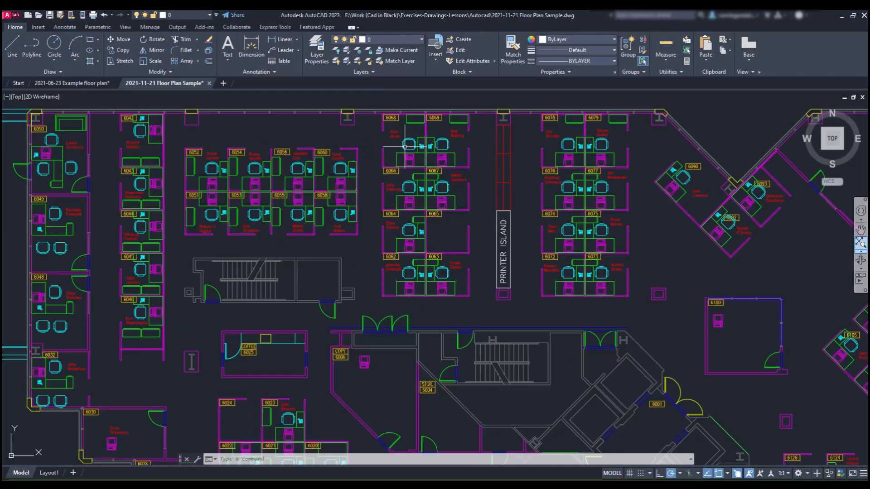
click(402, 146)
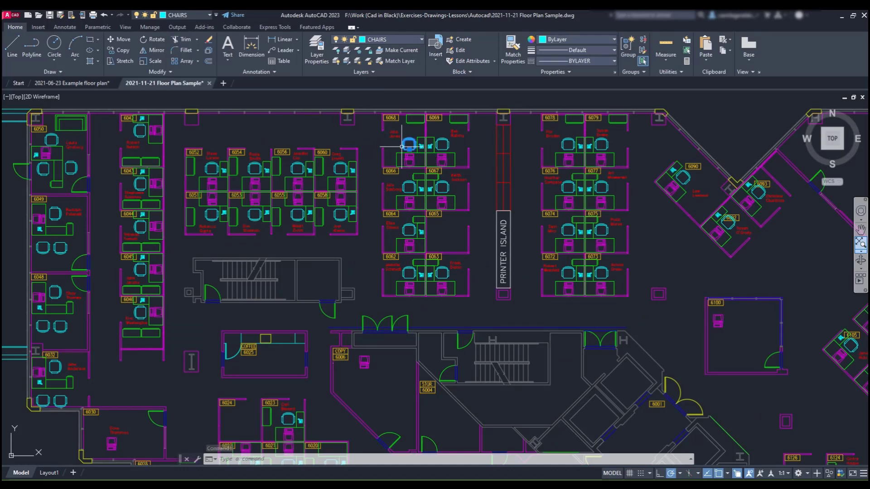
click(436, 56)
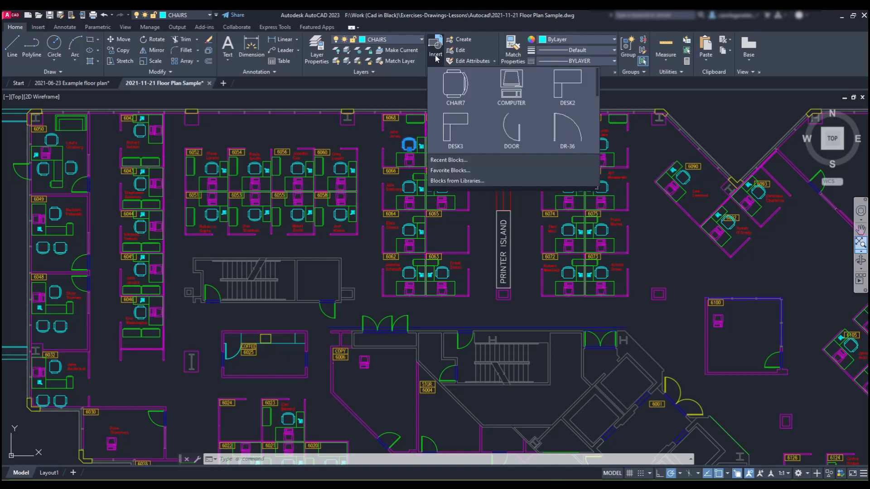
click(408, 129)
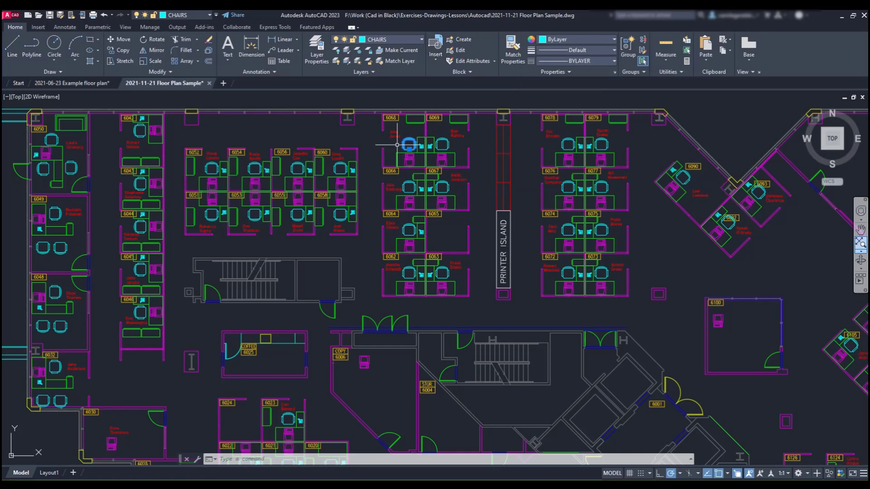
Erase all chairs similar to the selected one and check whether CHAIR7 is still among the drawing's available blocks
right_click(397, 145)
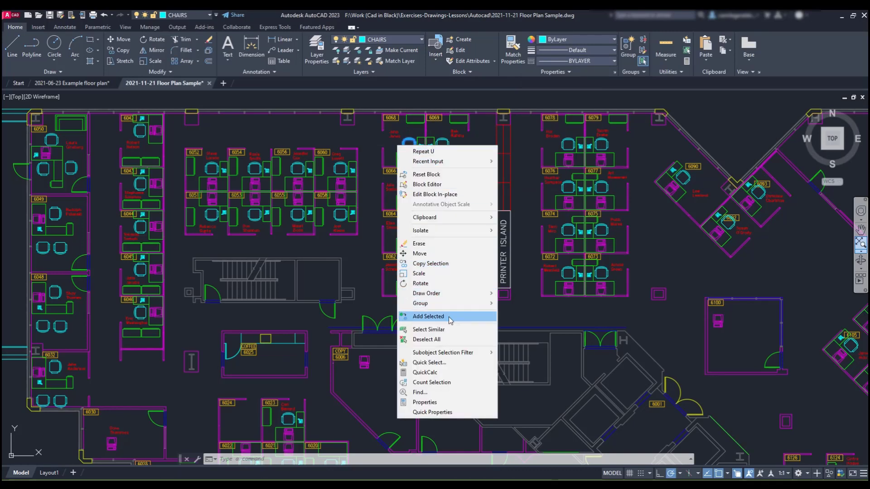
click(453, 330)
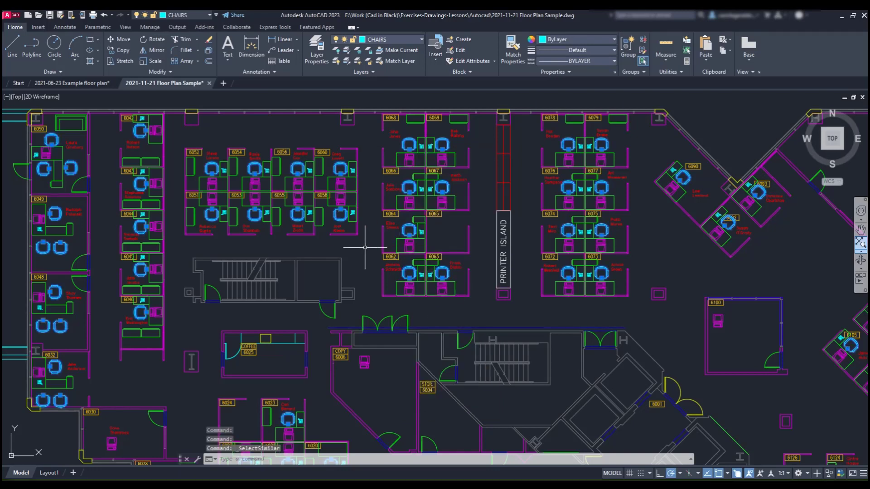
mouse_move(341, 260)
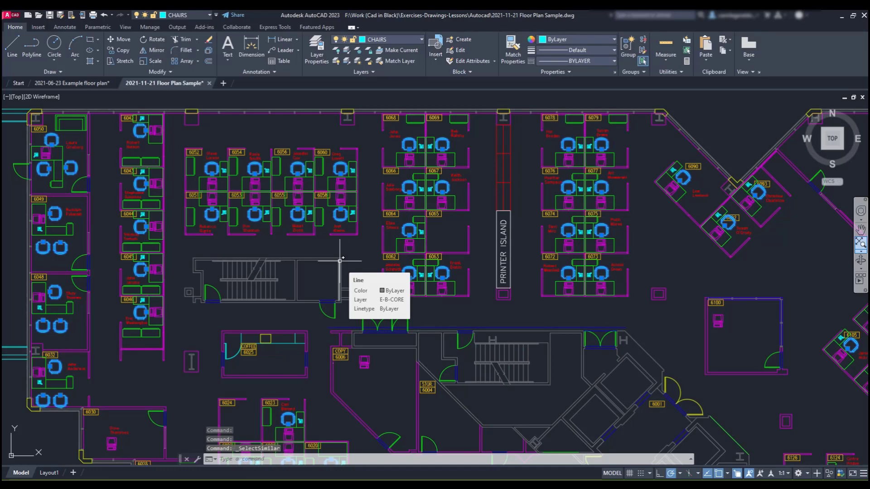
key(Delete)
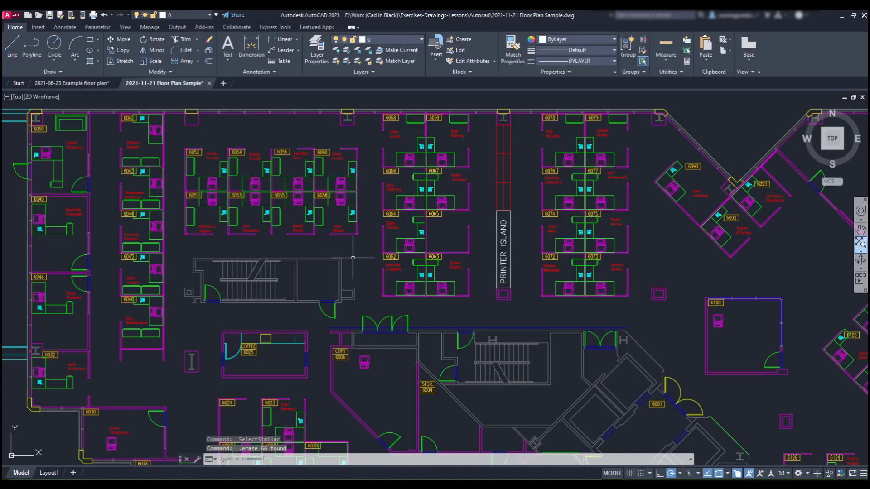
click(469, 72)
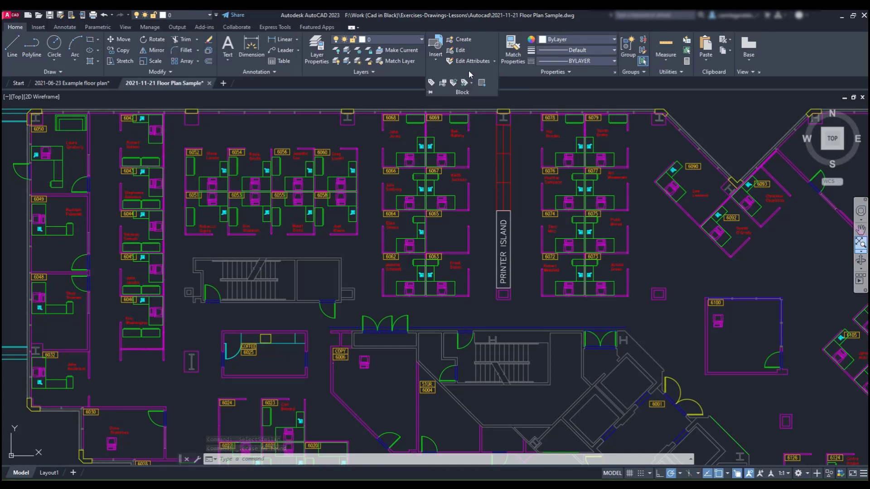
click(435, 60)
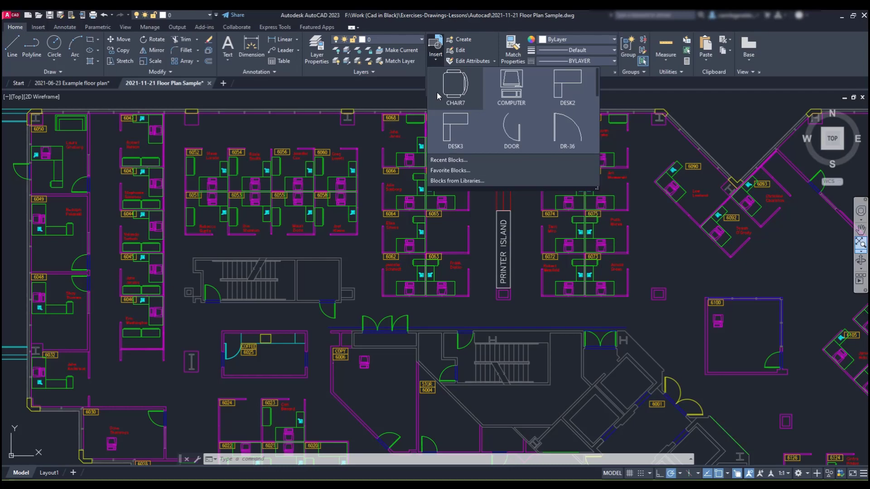
click(400, 96)
Open Purge for the floor plan, expand the unused blocks and preview CHAIR7
scroll(400, 96, down, 6)
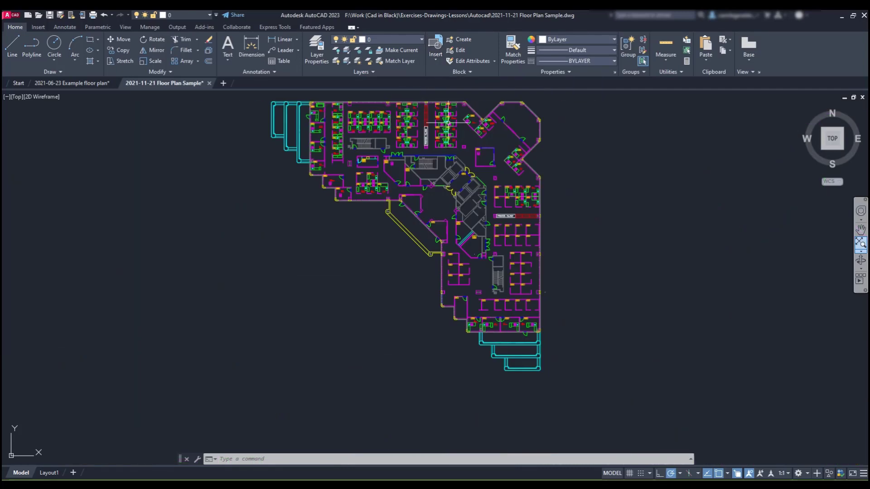
middle_drag(583, 164, 477, 172)
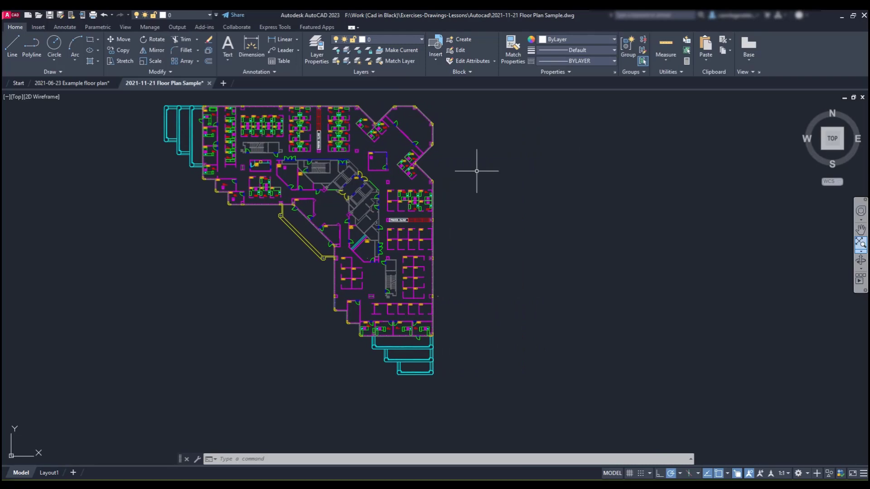
text(PU)
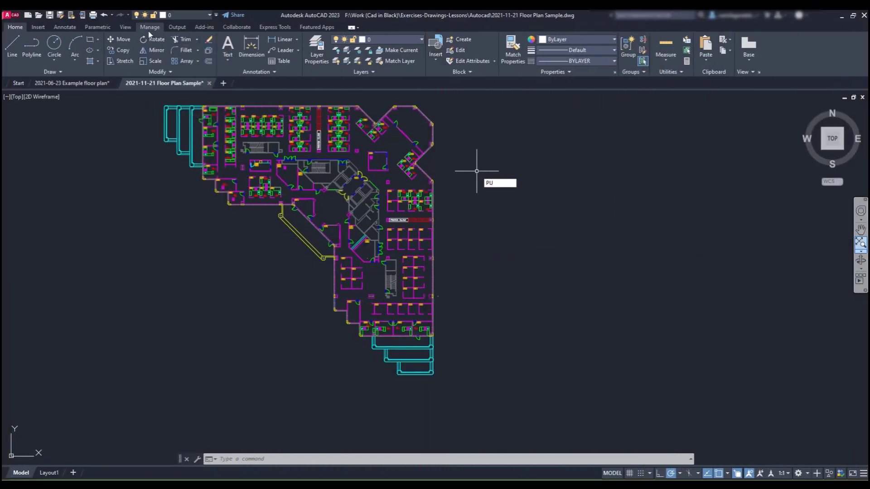
click(150, 28)
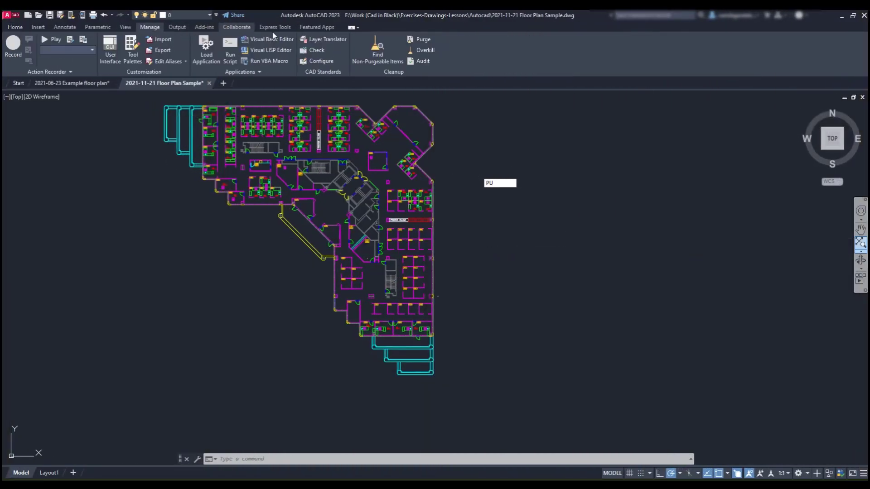
click(423, 40)
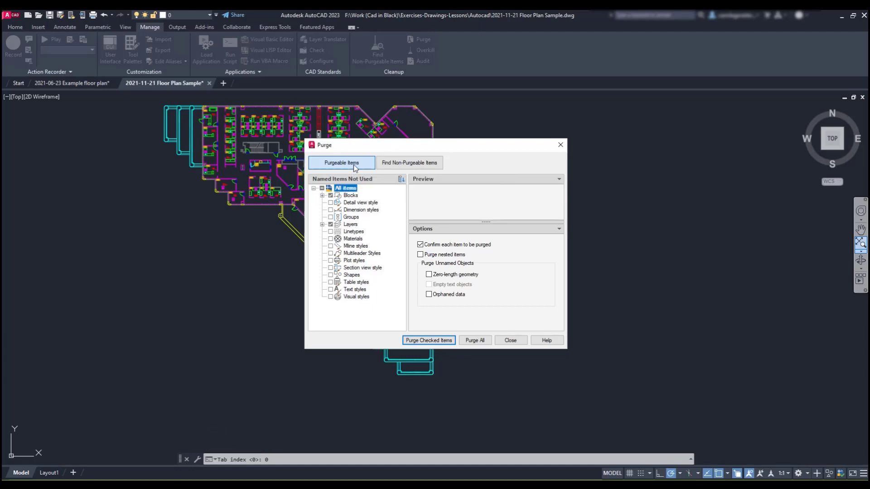
click(323, 196)
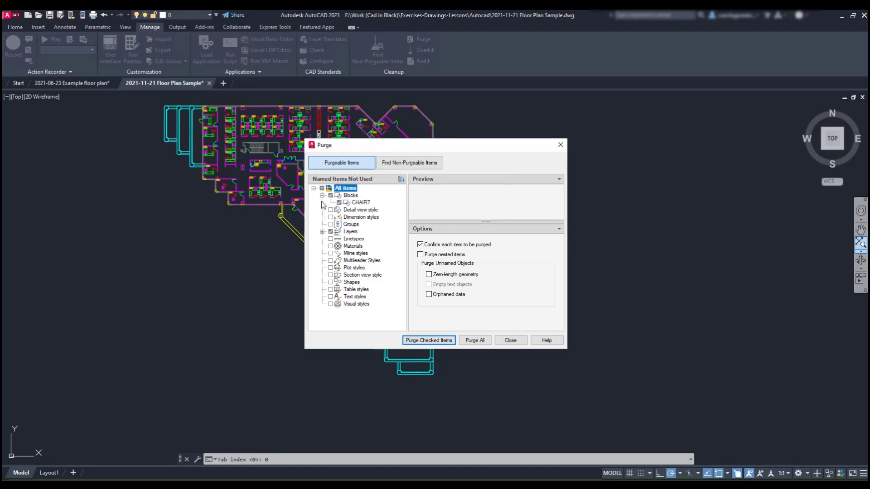
click(346, 203)
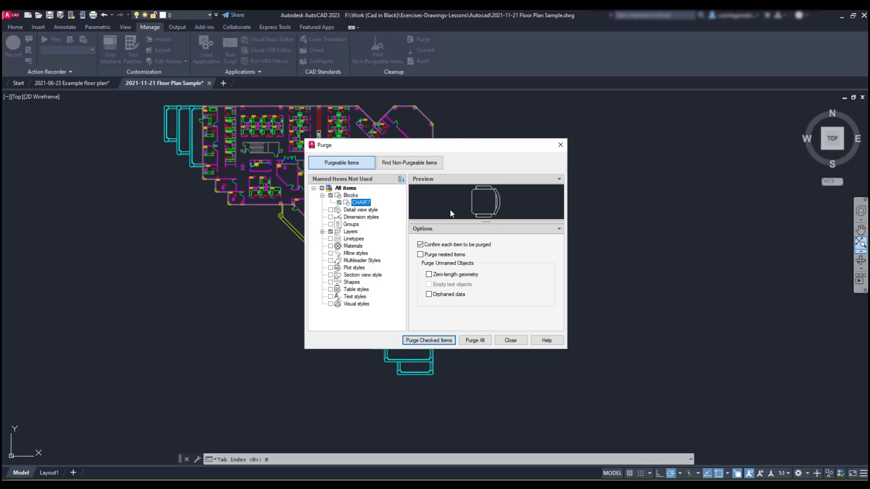
Purge the unused block CHAIR7 and the unused layer CHAIRS, confirming each item, and close the Purge dialog
click(443, 343)
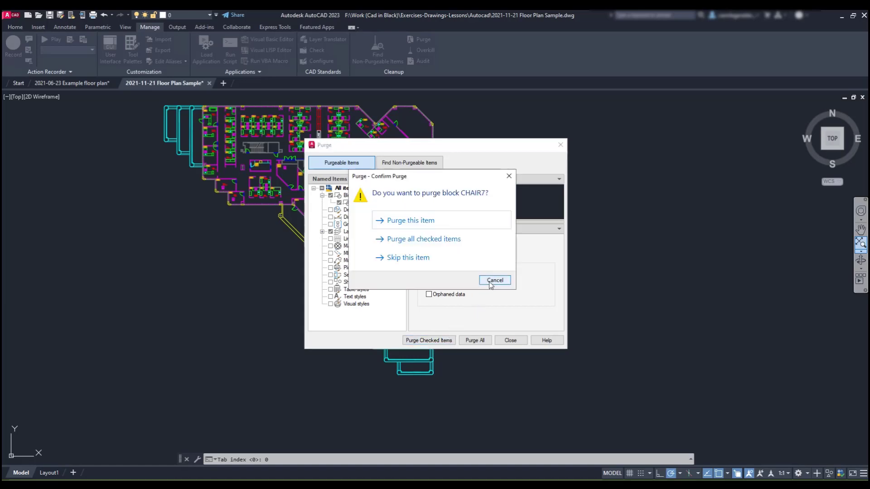
click(487, 220)
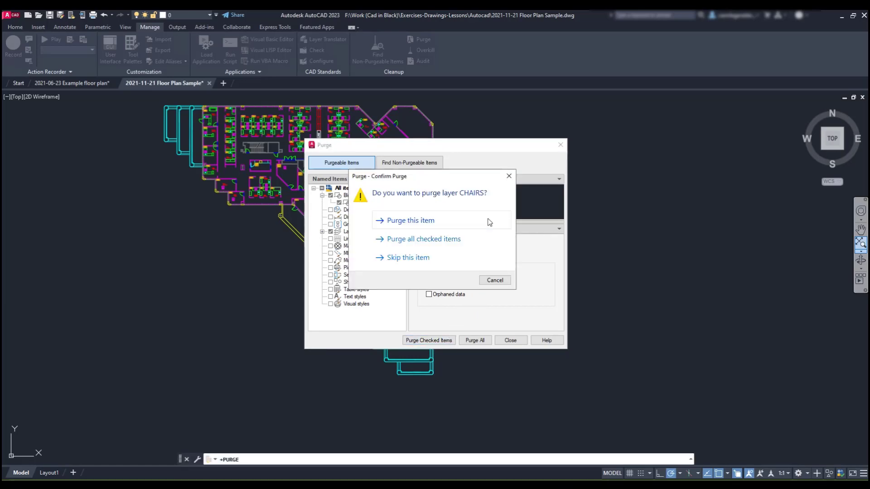
drag(449, 176, 520, 151)
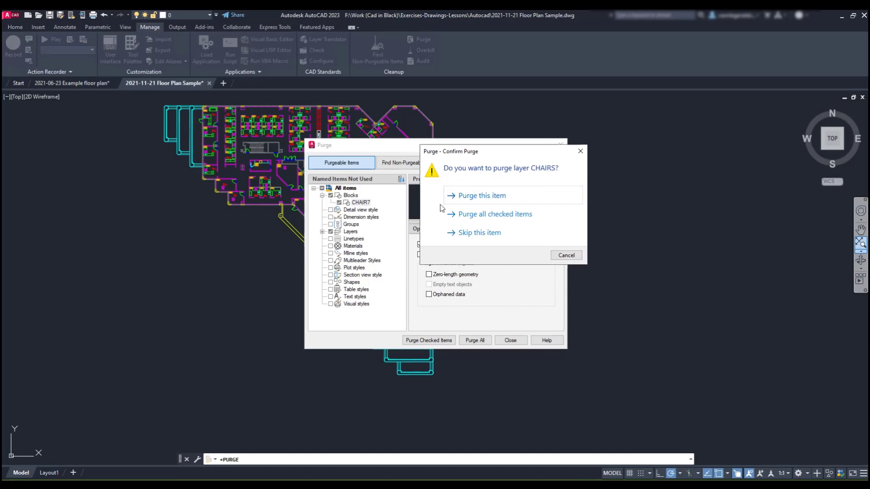
click(320, 235)
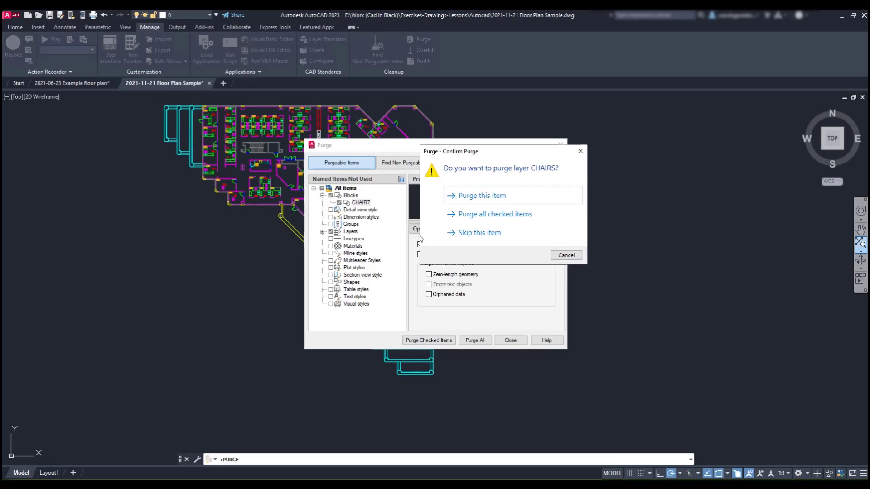
click(564, 204)
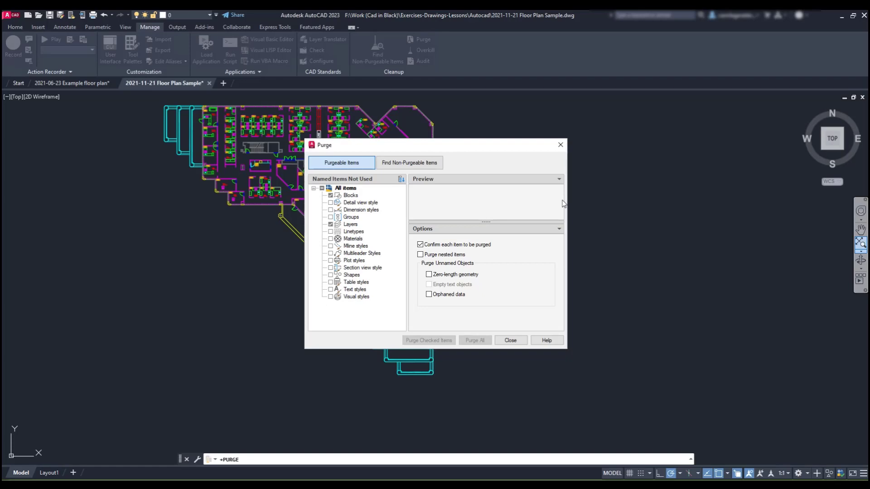
click(510, 340)
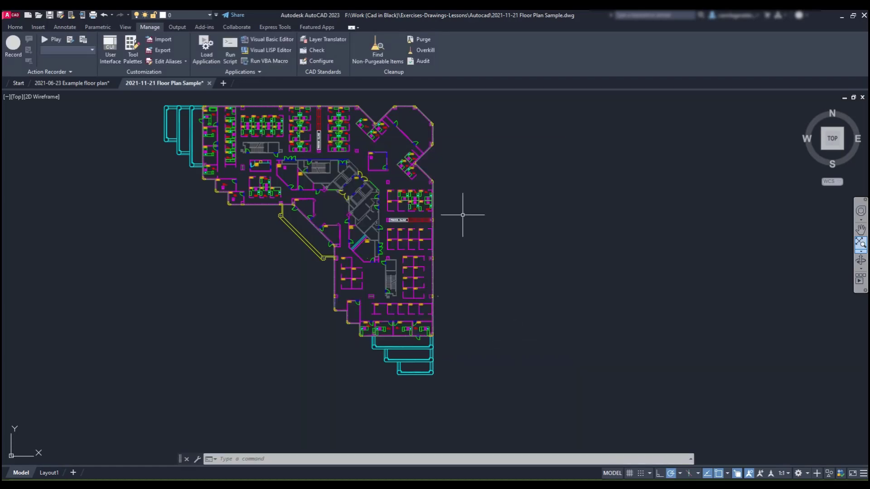
Check the drawing's available blocks and its layer list for the purged chair items
click(126, 27)
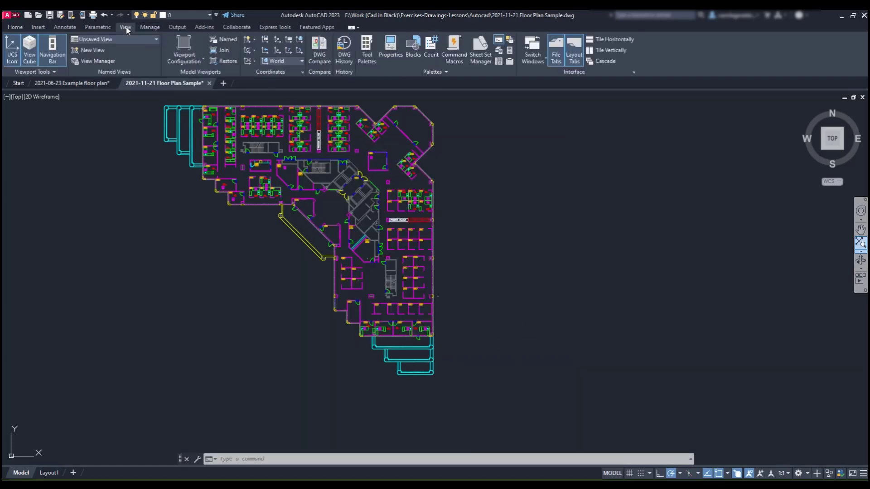
click(16, 28)
click(440, 60)
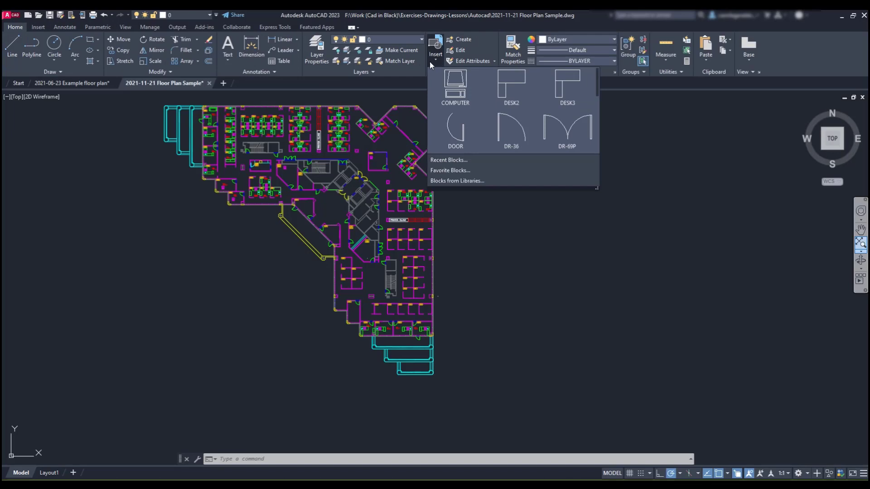
click(372, 91)
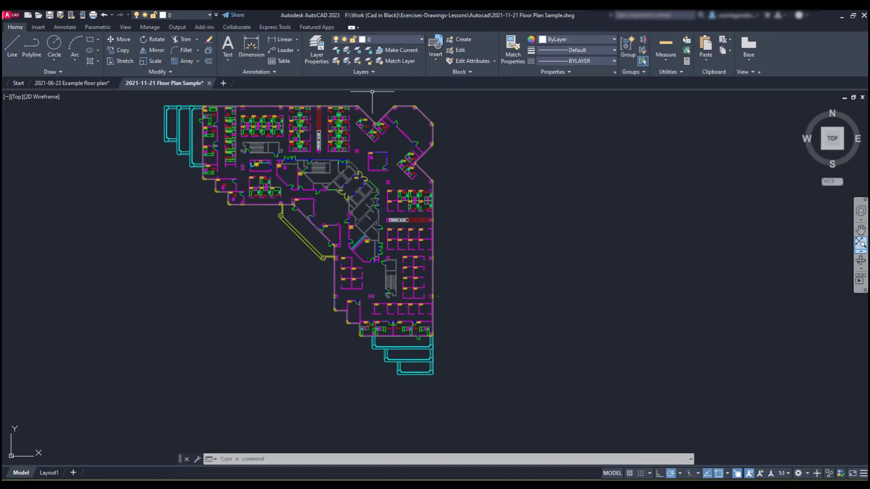
click(398, 40)
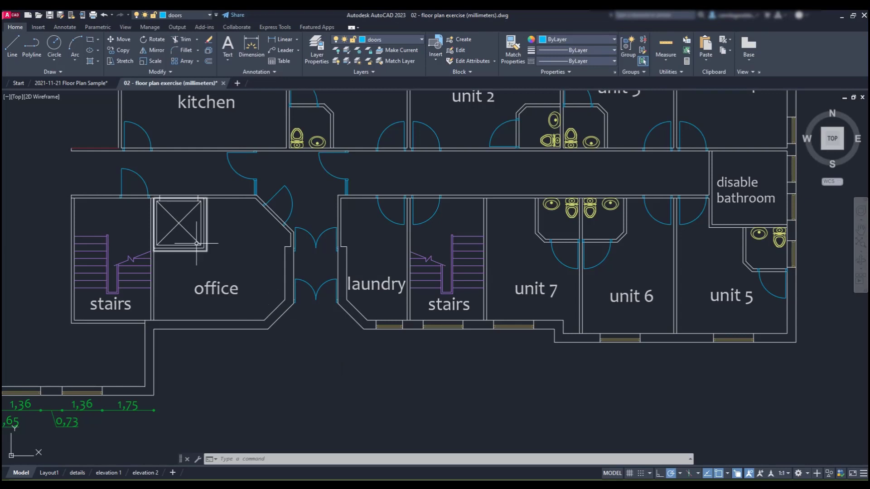
In 02 - floor plan exercise (millimeters), run Overkill with default settings on the objects around the crossed square shaft above the office label
scroll(191, 233, up, 6)
mouse_move(199, 213)
middle_down()
mouse_move(356, 273)
mouse_move(392, 299)
middle_up()
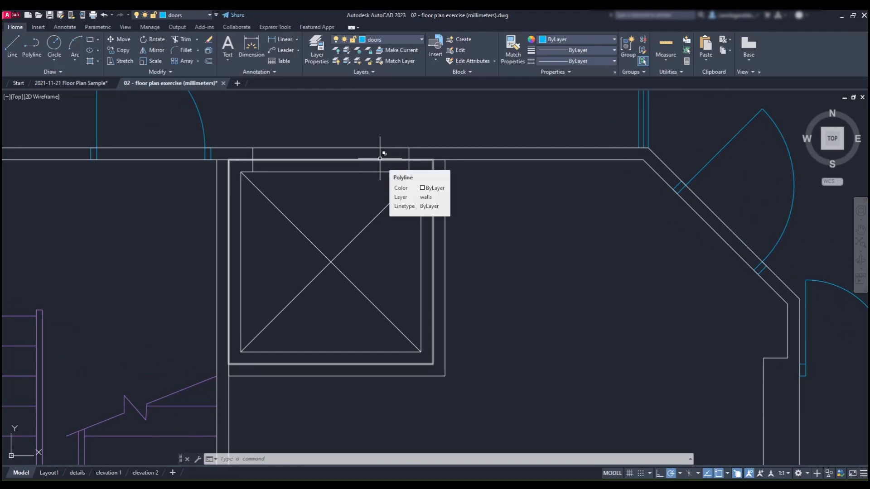
click(380, 158)
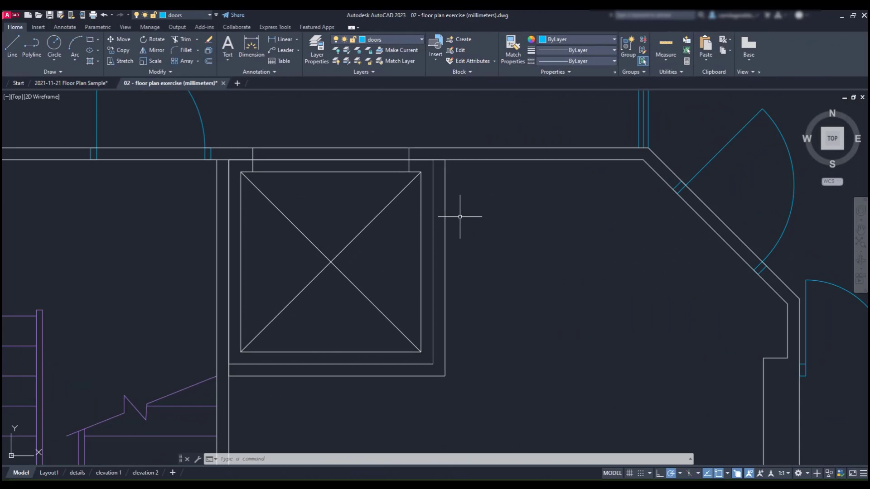
text(o)
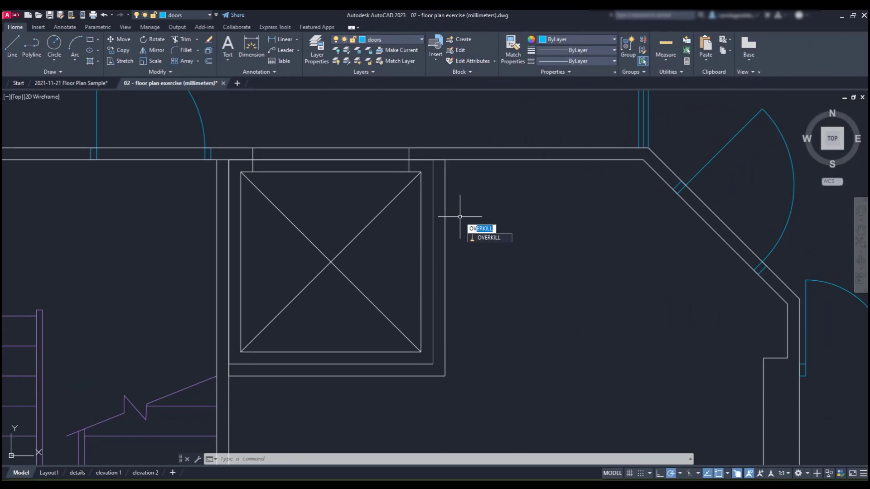
key(Return)
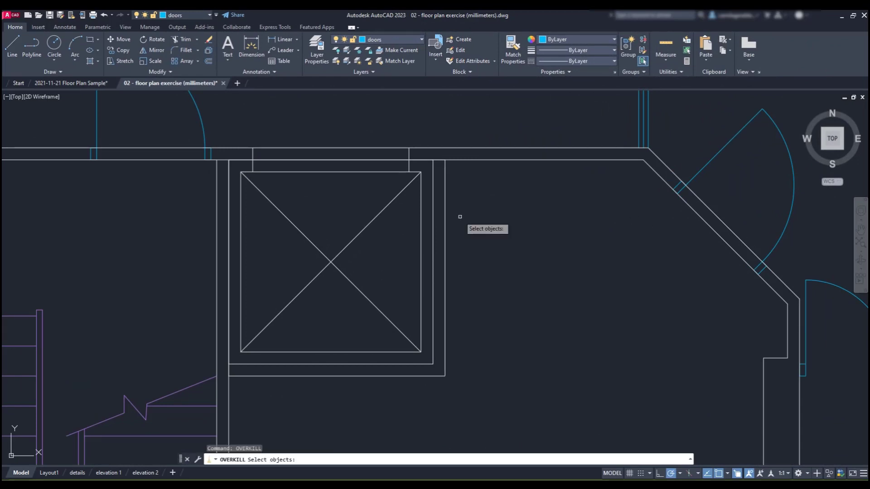
click(514, 397)
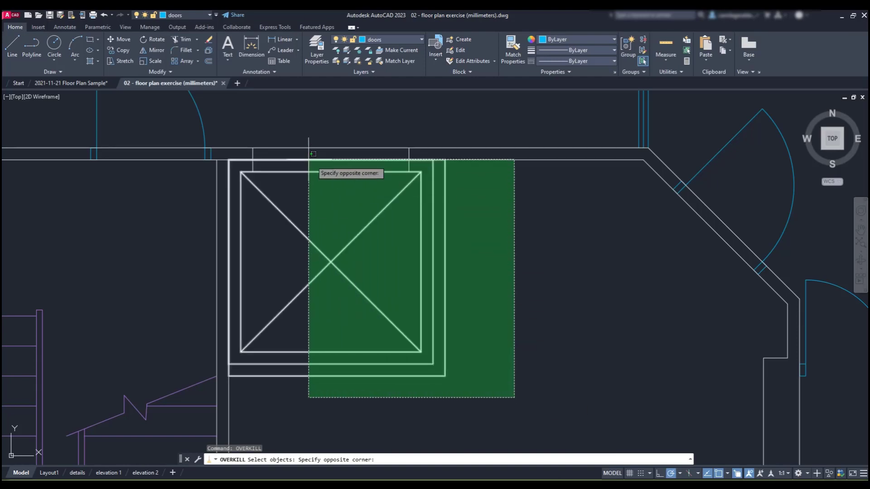
click(212, 132)
key(Return)
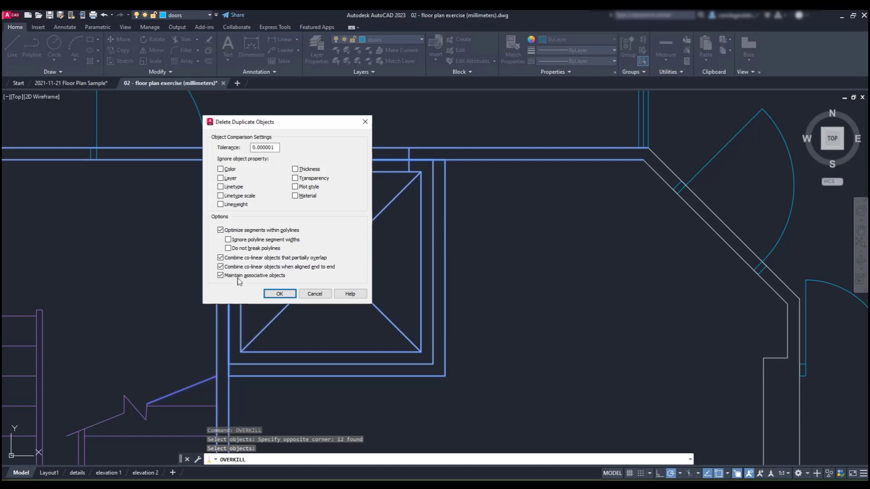
click(287, 293)
scroll(311, 233, down, 2)
scroll(293, 209, up, 2)
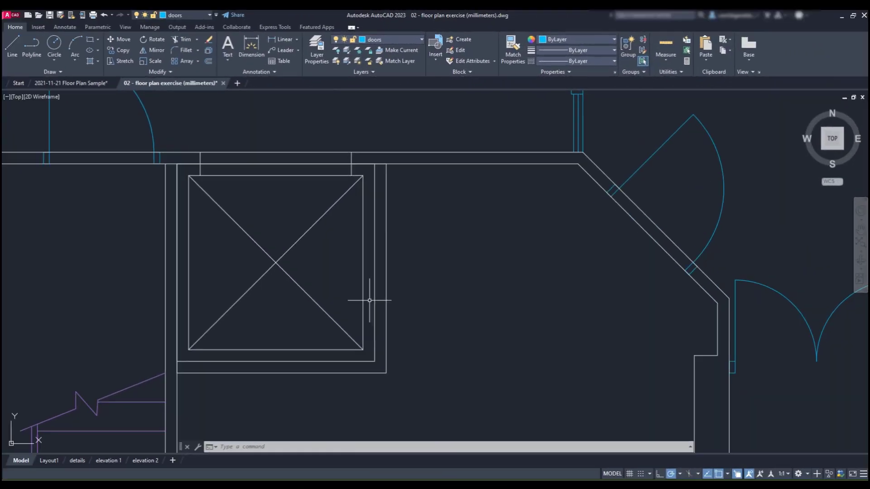
Set the colour of the inner wall polyline around the crossed square shaft to orange 248,153,30
click(374, 297)
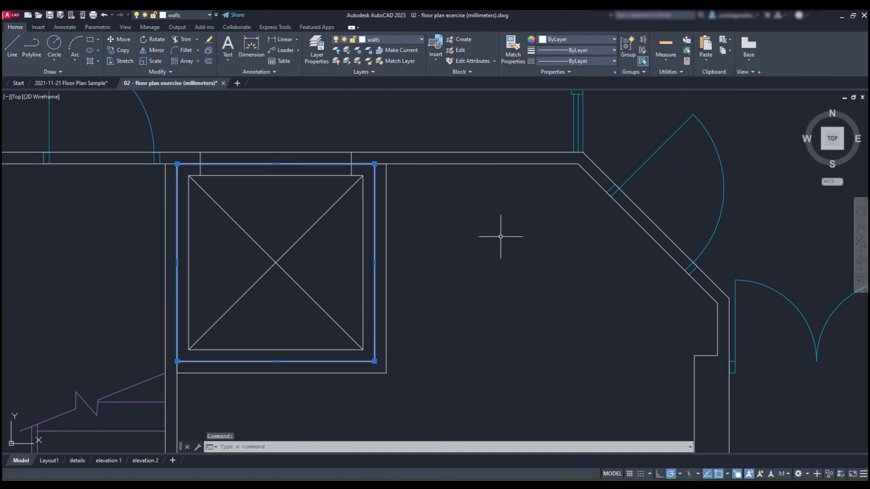
click(581, 42)
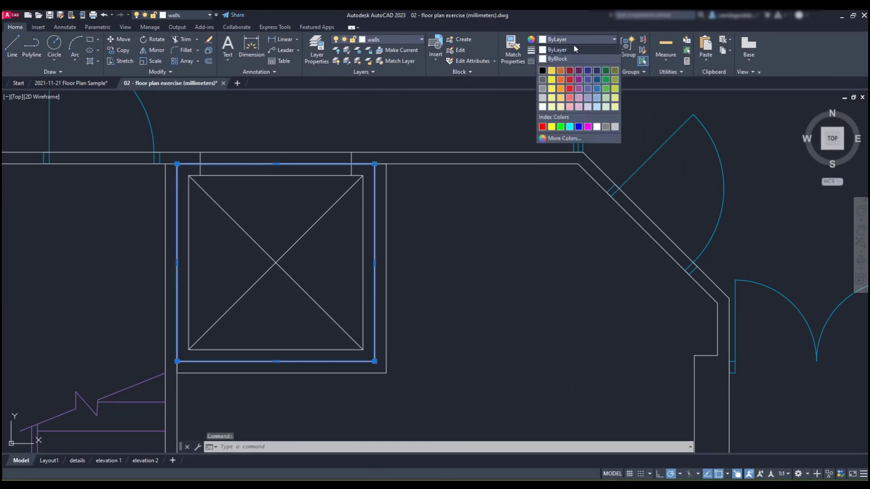
click(559, 89)
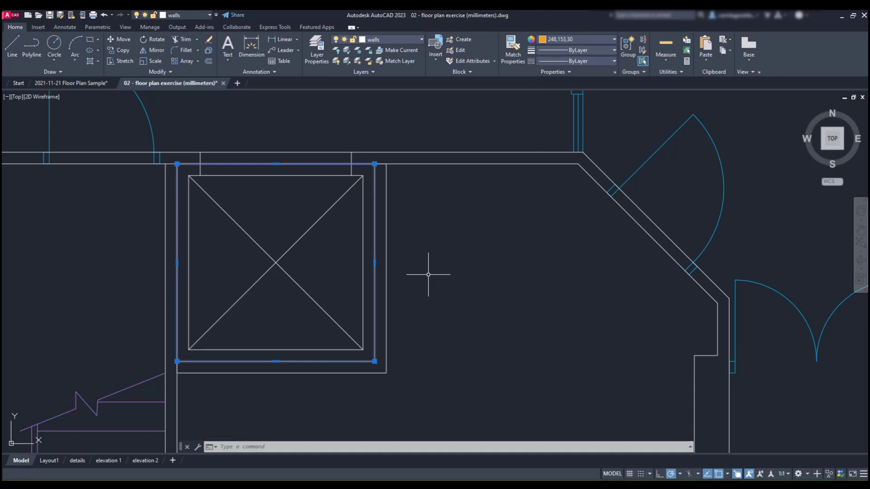
key(Escape)
Run Overkill with its default settings on the objects in and around the crossed square shaft
click(153, 28)
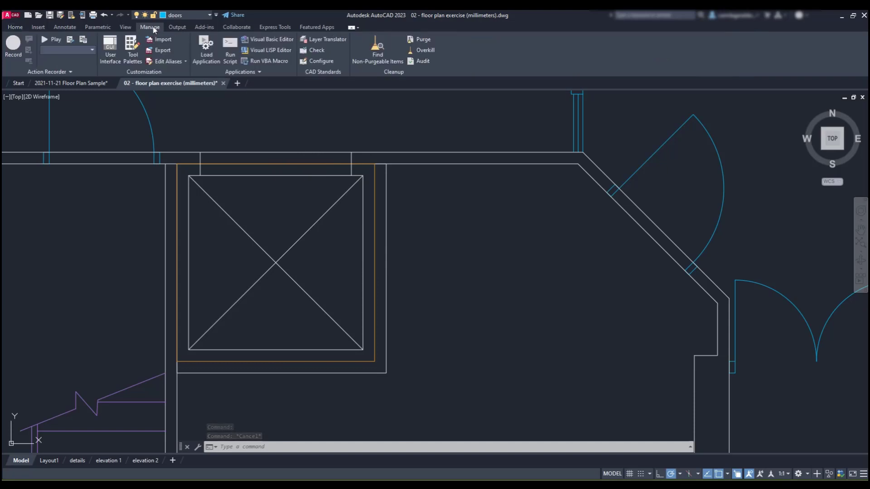
click(428, 54)
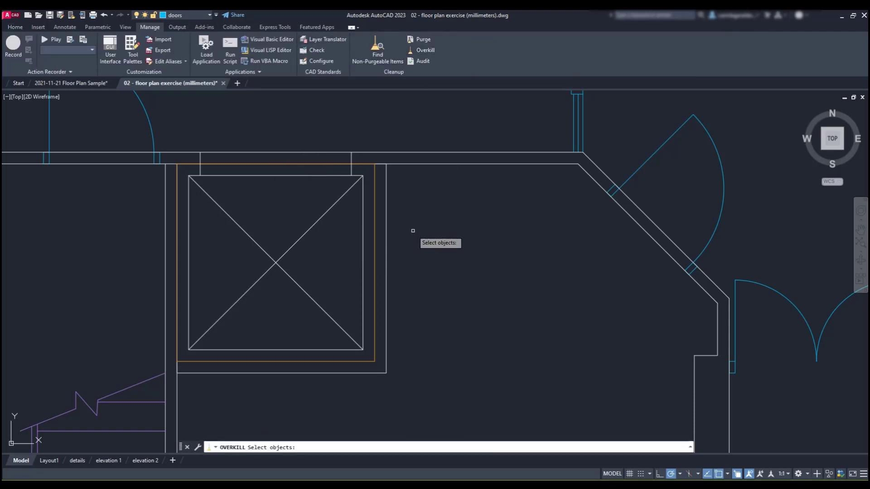
click(414, 394)
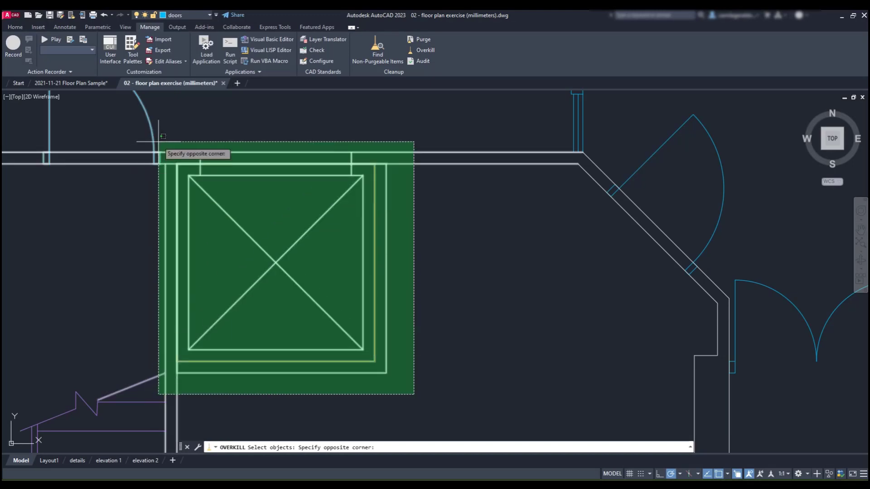
click(159, 141)
key(Return)
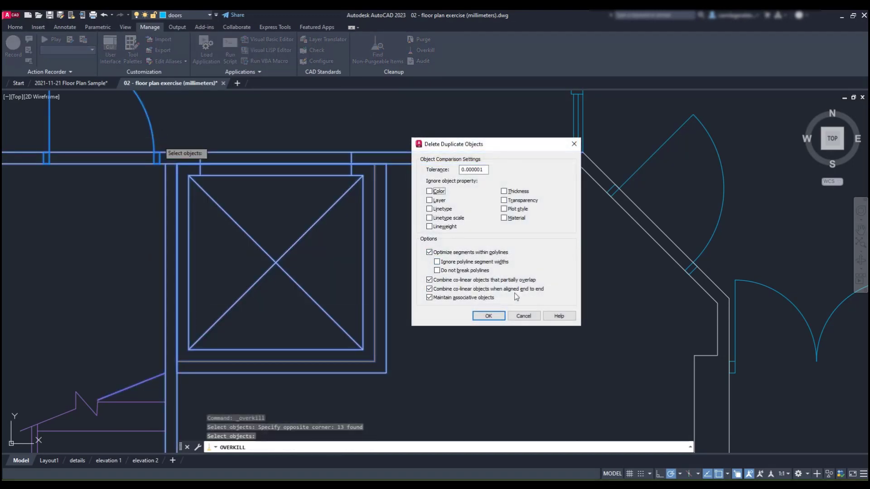
click(487, 315)
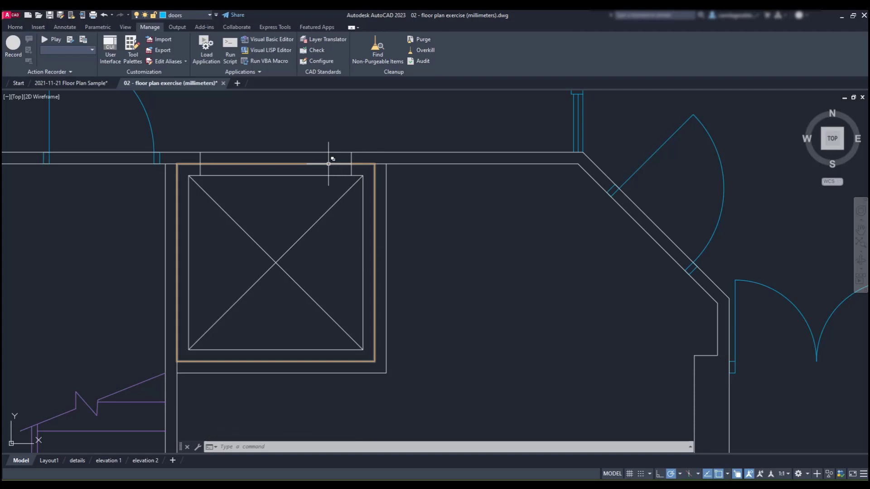
Check which overlapping objects lie on the shaft's upper wall edge, picking the polyline from the selection list
click(329, 164)
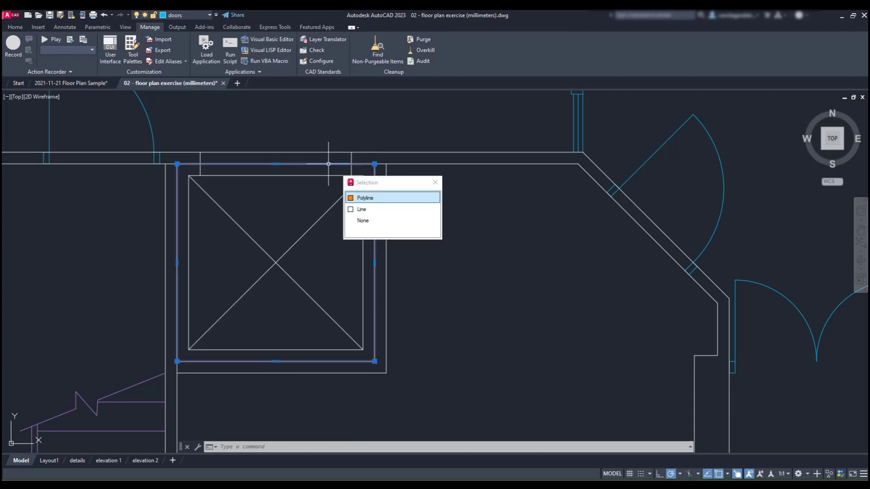
click(362, 196)
key(Escape)
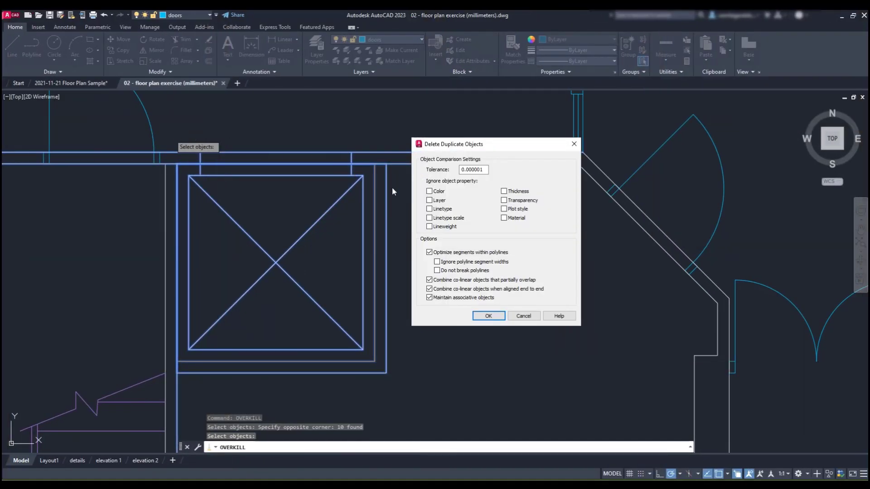
Run Overkill on the shaft objects with Color ignored, and run it again with Do not break polylines enabled
click(429, 191)
click(489, 317)
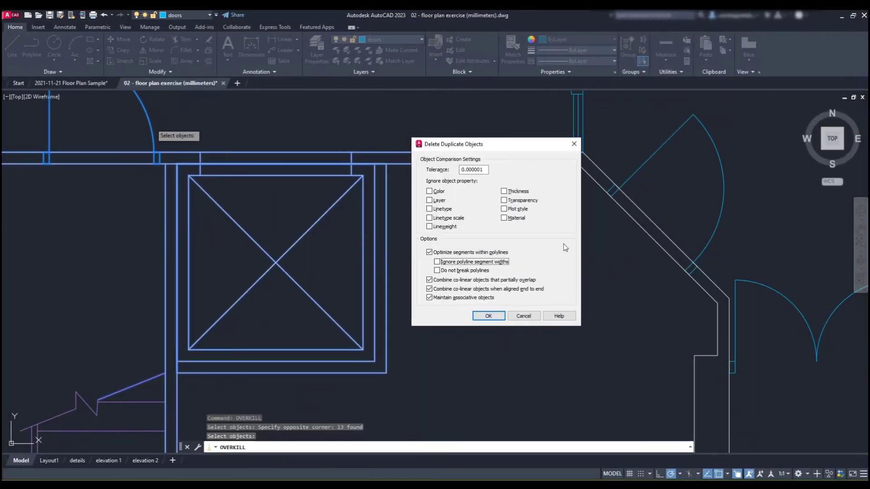
click(438, 270)
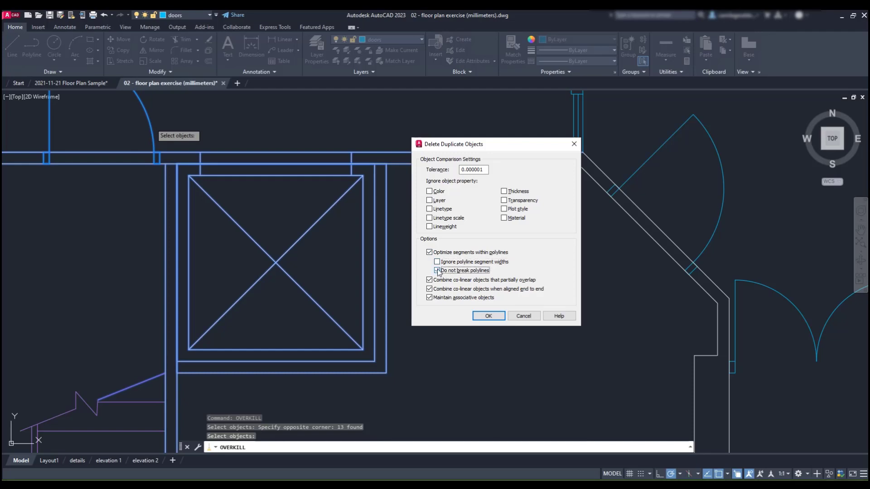
click(488, 315)
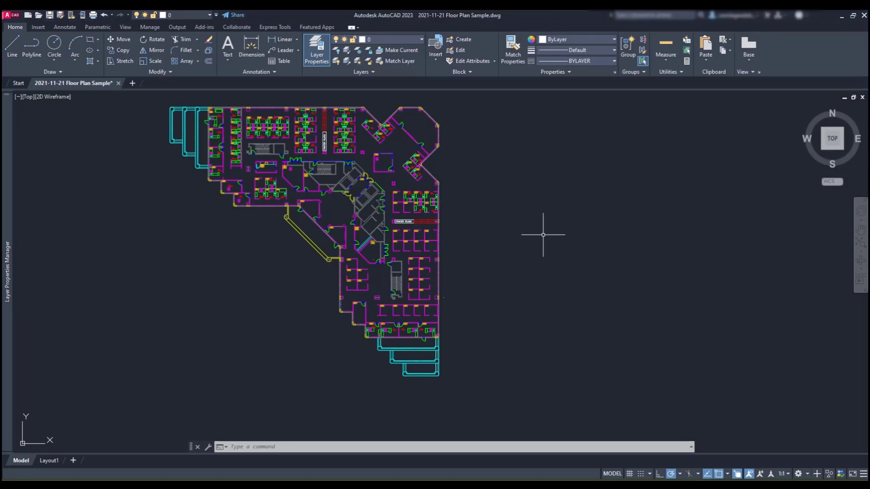
In 2021-11-21 Floor Plan Sample, start LAYWALK and show the grid layers GRID-08 and GRIDLN along with the other layers
text(la)
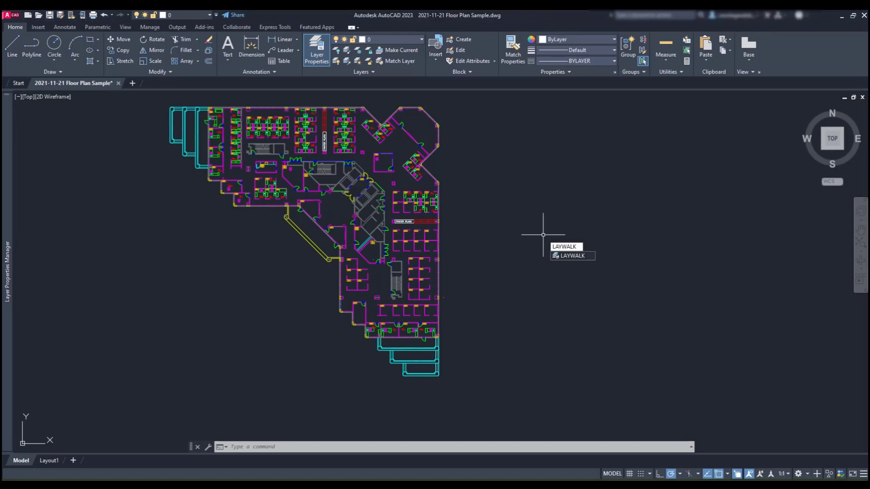
key(Return)
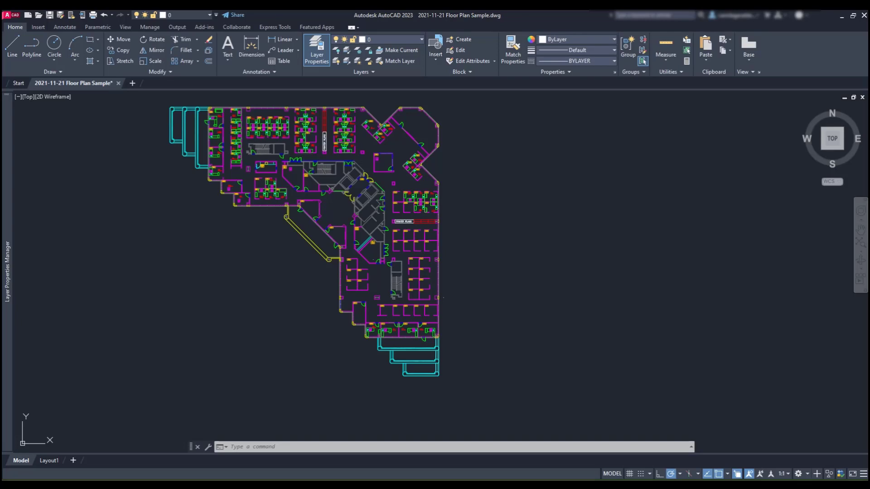
scroll(607, 223, down, 5)
ctrl+click(611, 231)
ctrl+click(611, 236)
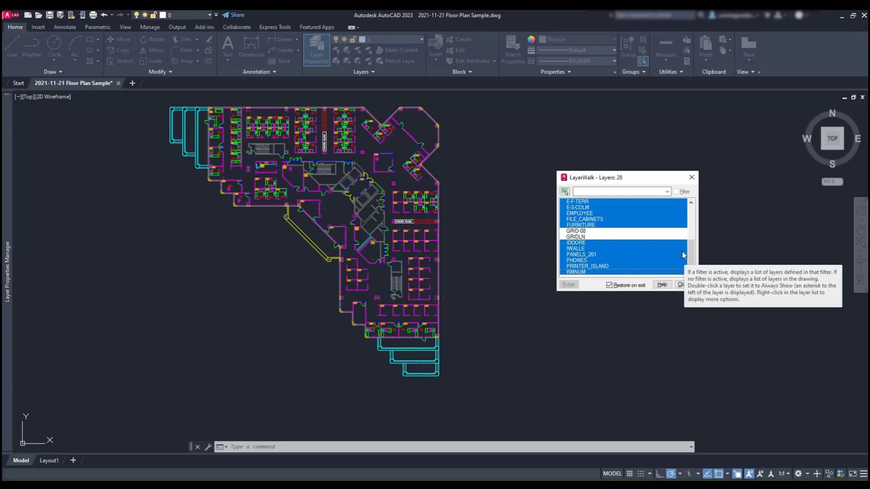
ctrl+click(577, 231)
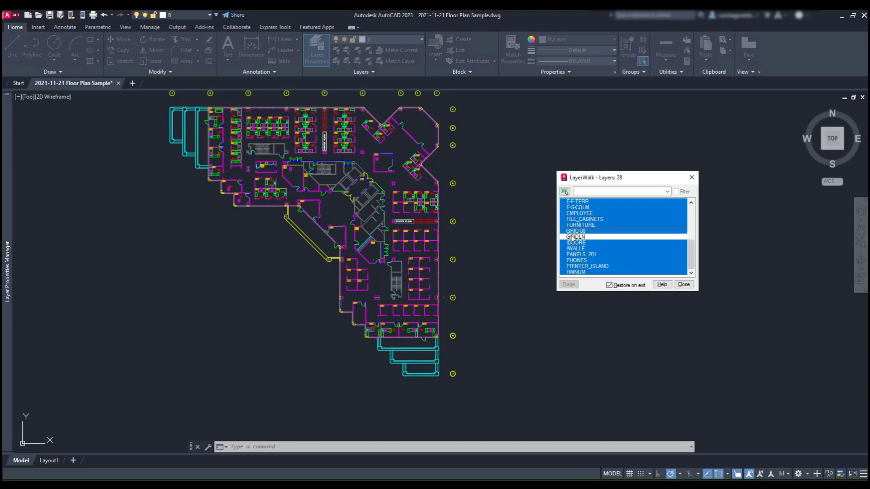
ctrl+click(569, 236)
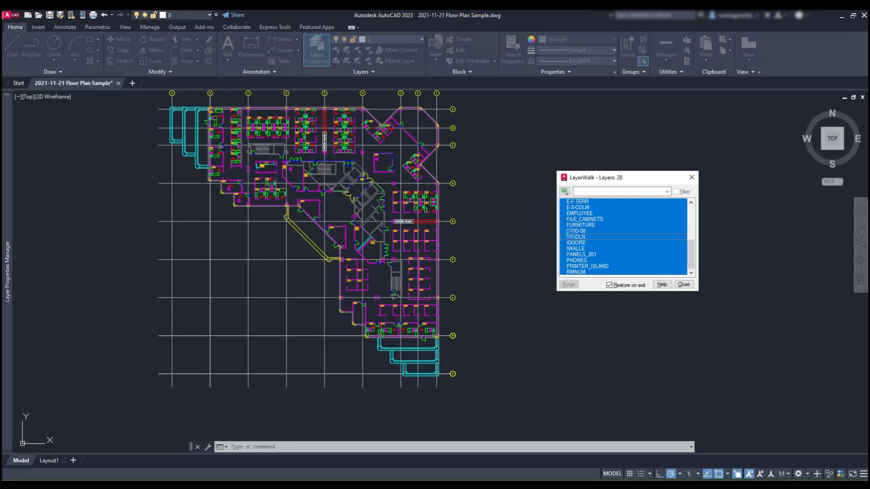
Clear the whole layer selection and preview FURNITURE, E-S-COLM, E-F-STAIR and E-F-PLMB one at a time
right_click(607, 220)
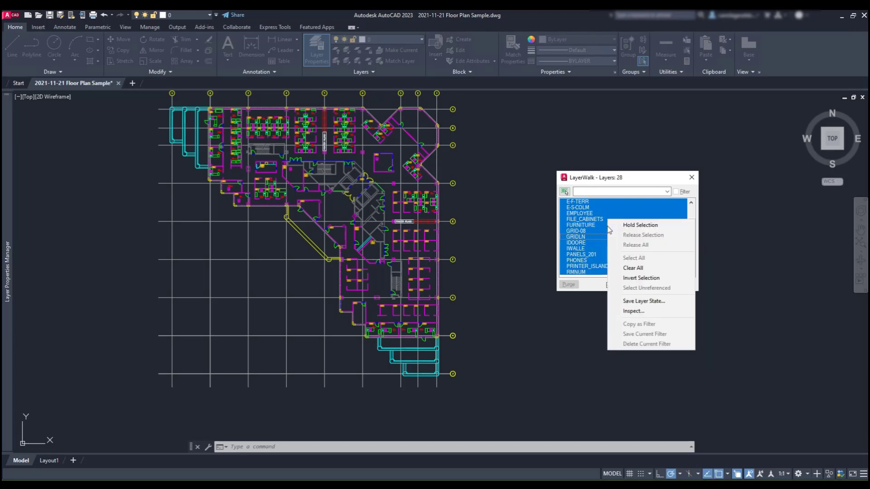
click(630, 268)
scroll(630, 268, up, 1)
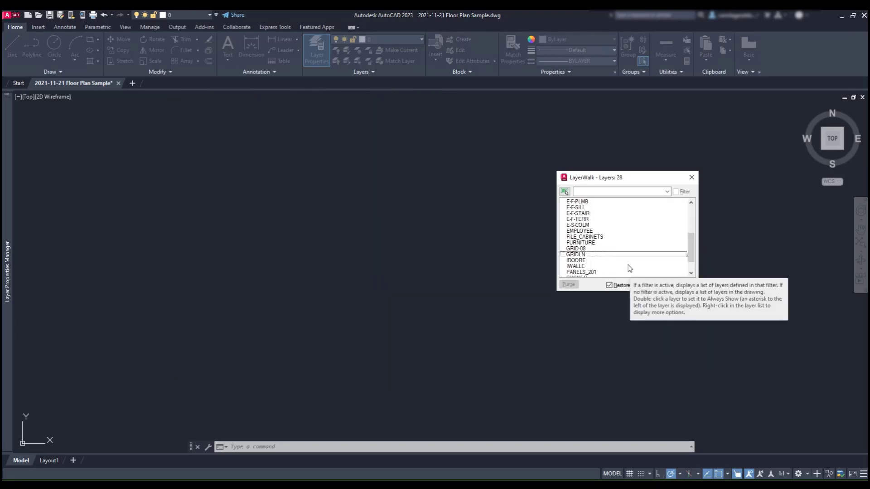
click(601, 243)
click(600, 225)
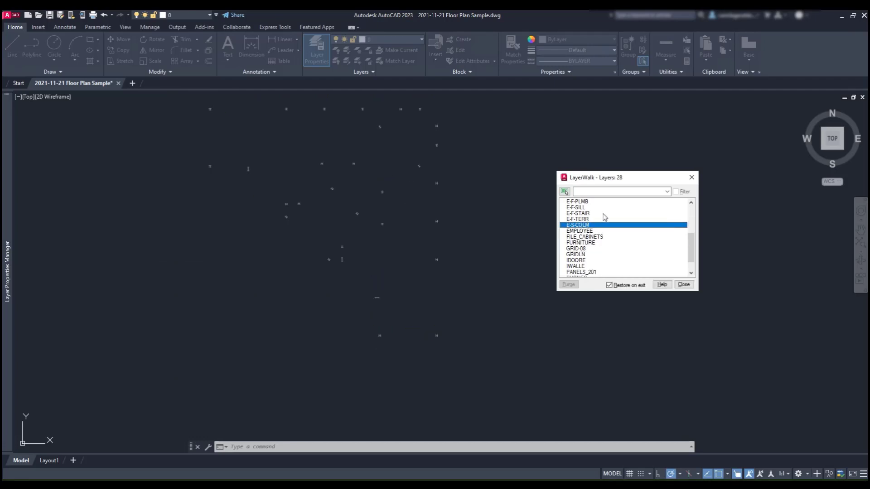
click(604, 214)
click(606, 202)
Display layers E-B-SHEL, E-C-HEAD, E-F-SILL, E-F-PLMB, E-F-DOOR, E-B-ELEV, E-B-FURR, E-B-GLAZ, FILE_CABINETS and IDOORE together in LayerWalk
scroll(601, 227, up, 4)
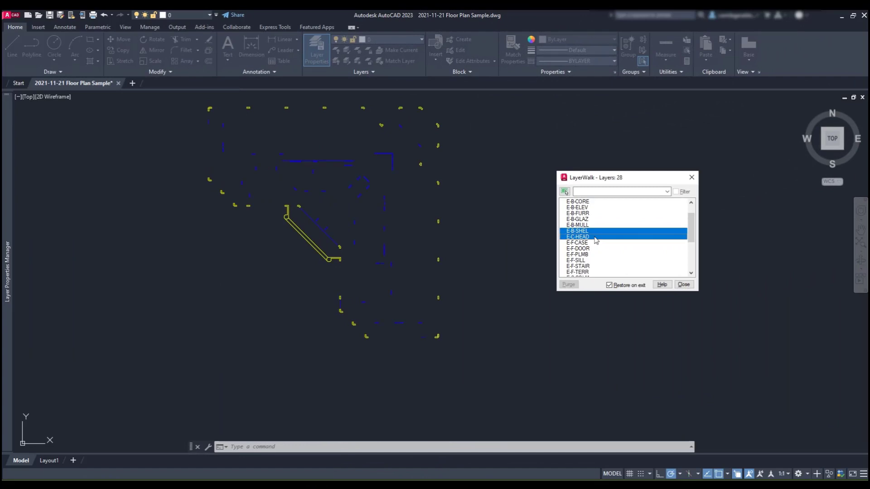
ctrl+click(603, 261)
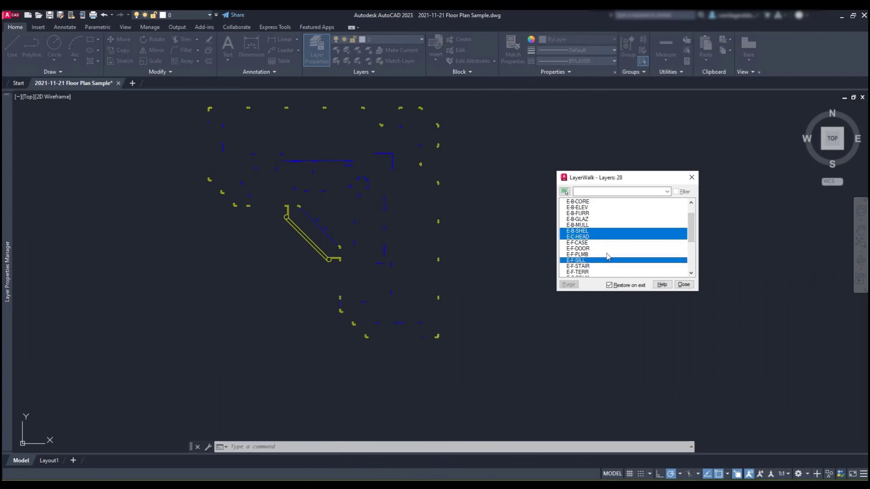
ctrl+click(608, 255)
ctrl+click(610, 248)
ctrl+click(612, 208)
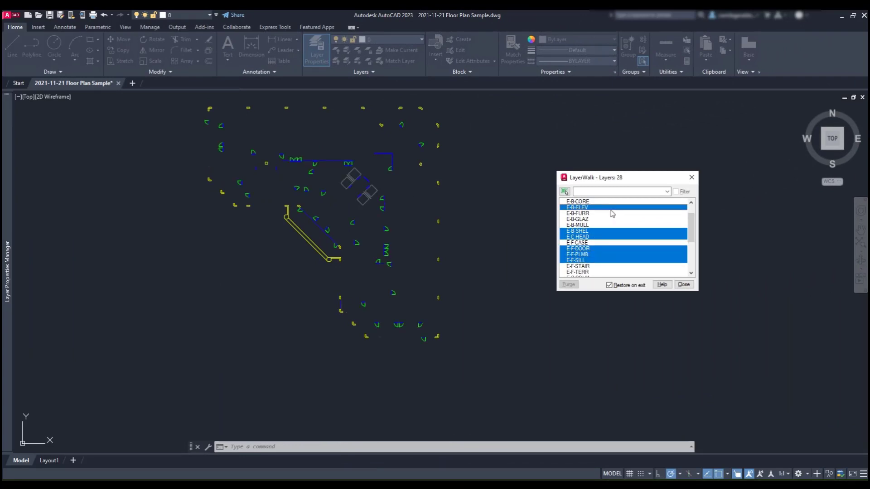
ctrl+click(603, 214)
ctrl+click(600, 219)
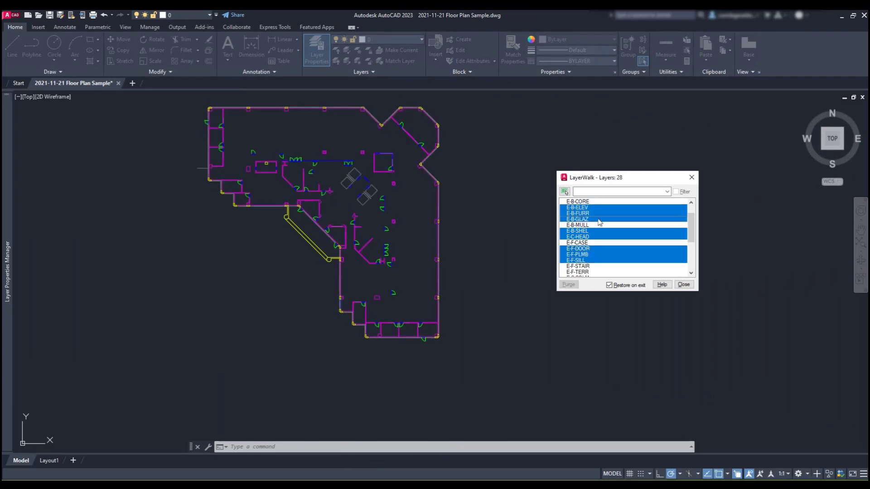
scroll(600, 222, down, 4)
ctrl+click(598, 219)
ctrl+click(598, 242)
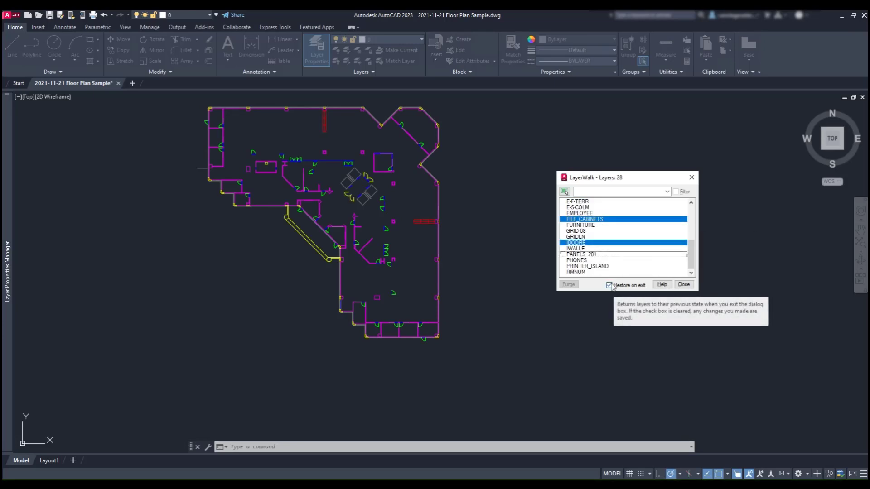
Disable Restore on exit and close LayerWalk, accepting the layer state changes
click(610, 285)
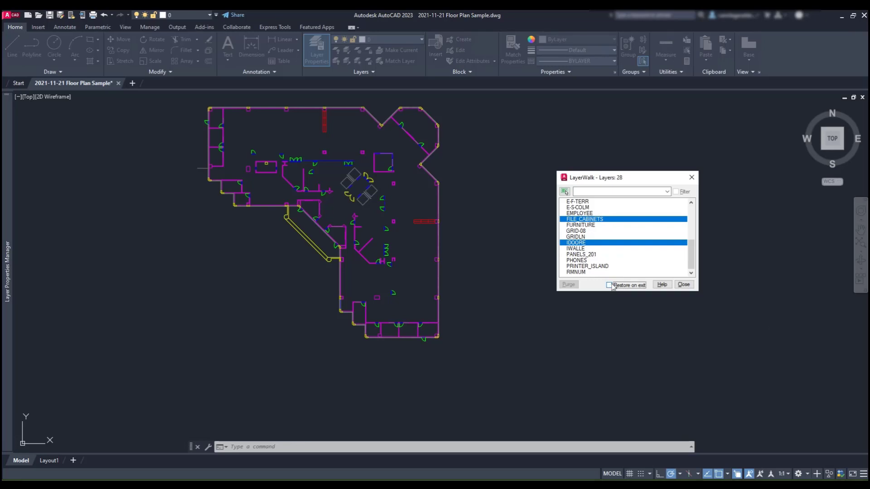
click(684, 284)
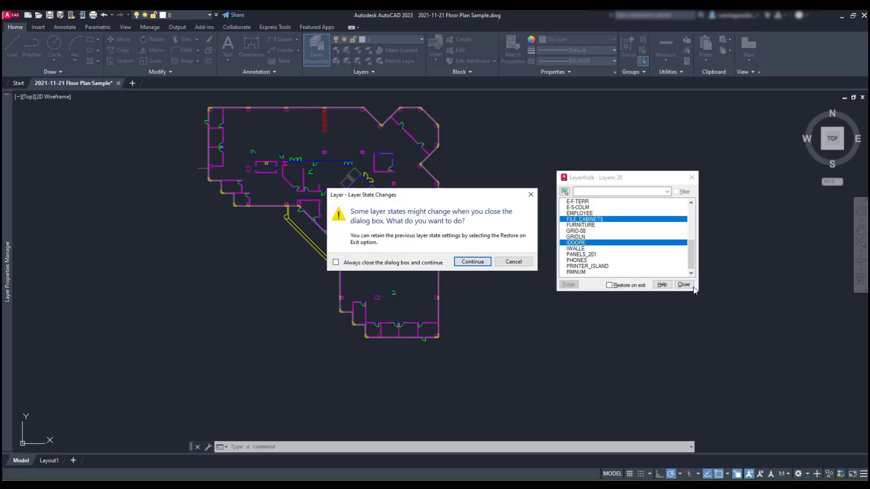
click(472, 261)
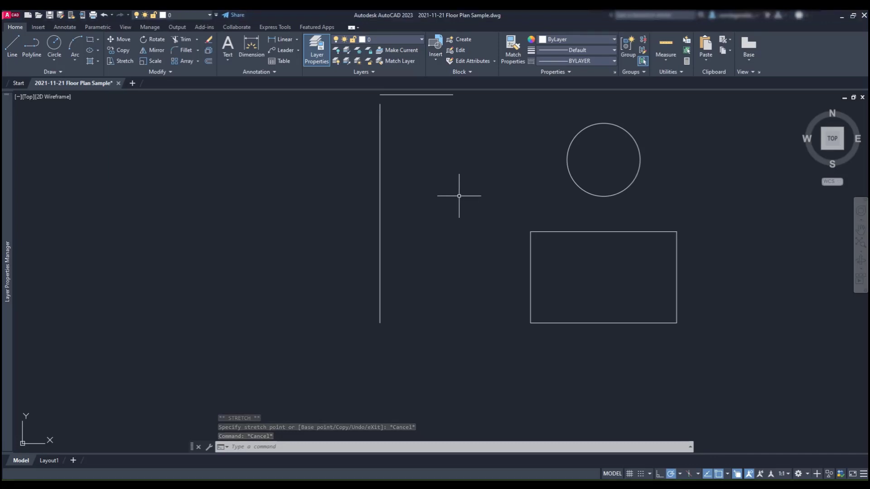
Try stretching the vertical line's lower endpoint to the lower-left corner of the rectangle
click(381, 228)
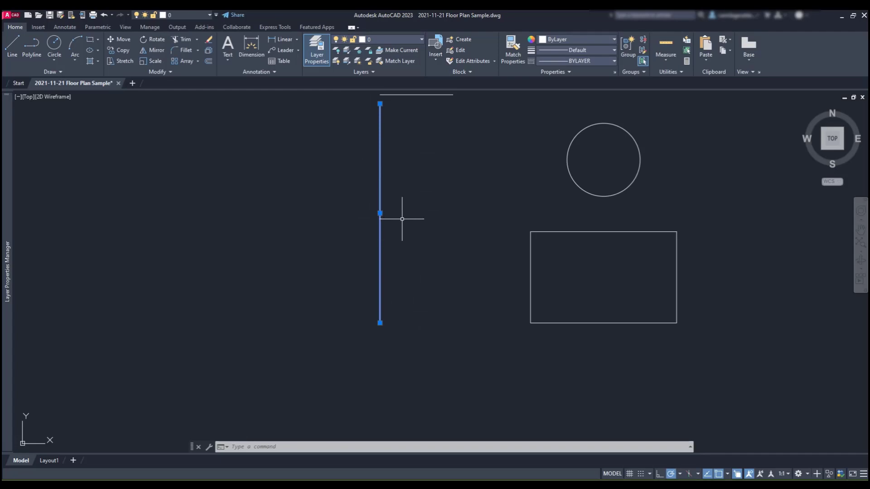
click(381, 323)
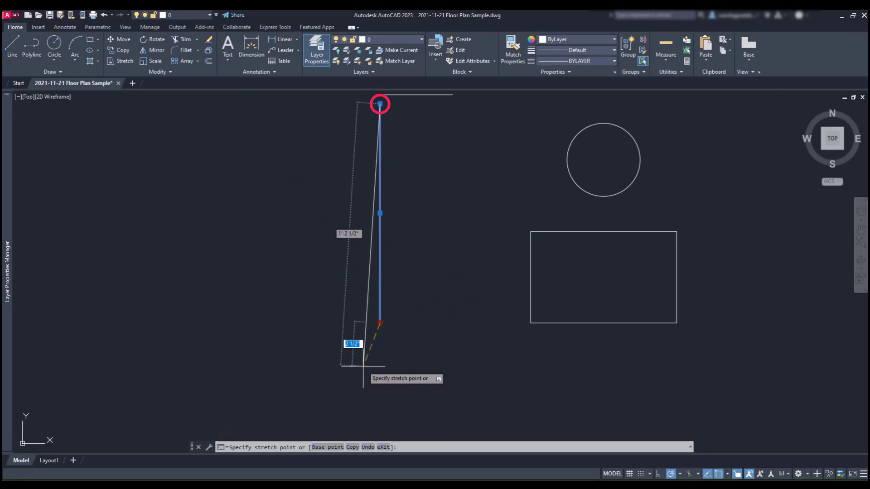
click(530, 323)
key(Escape)
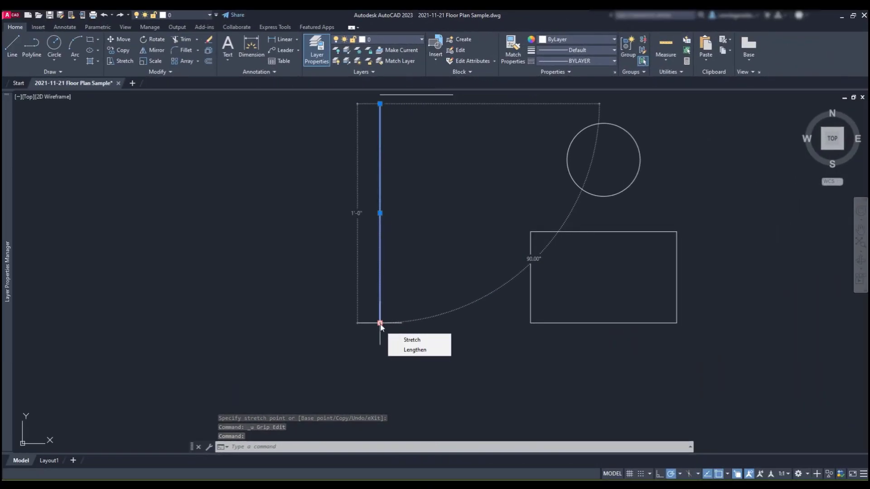
Stretch the vertical line's lower endpoint straight down by 1/2" and deselect the line
click(379, 323)
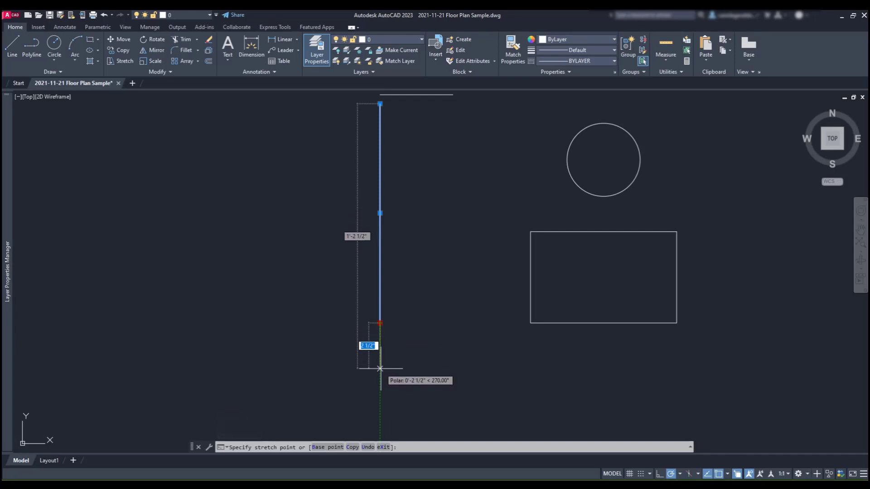
text(1/2)
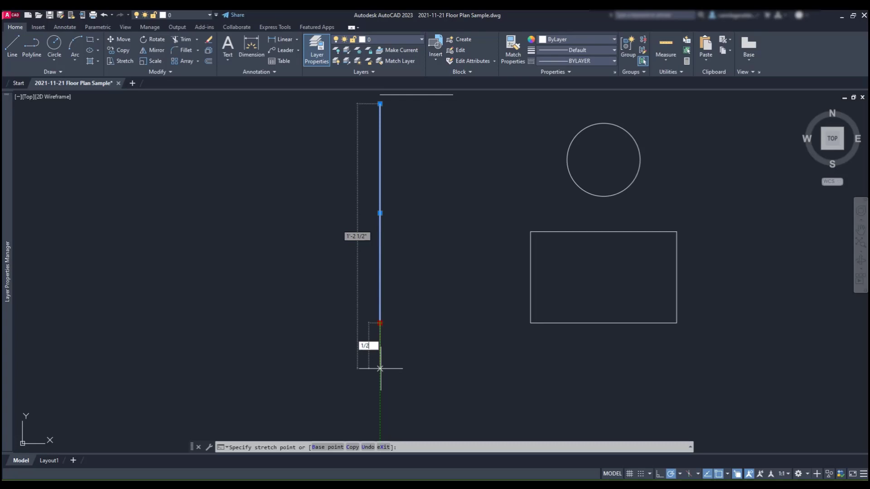
text(")
key(Return)
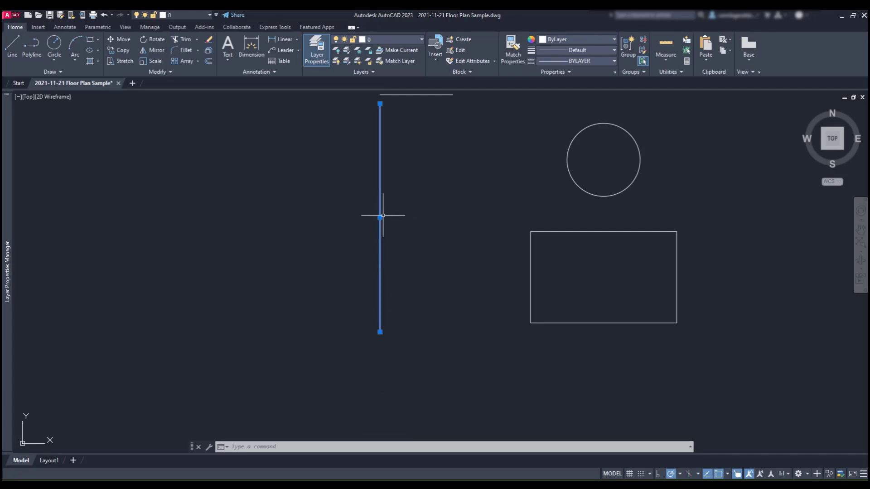
click(380, 217)
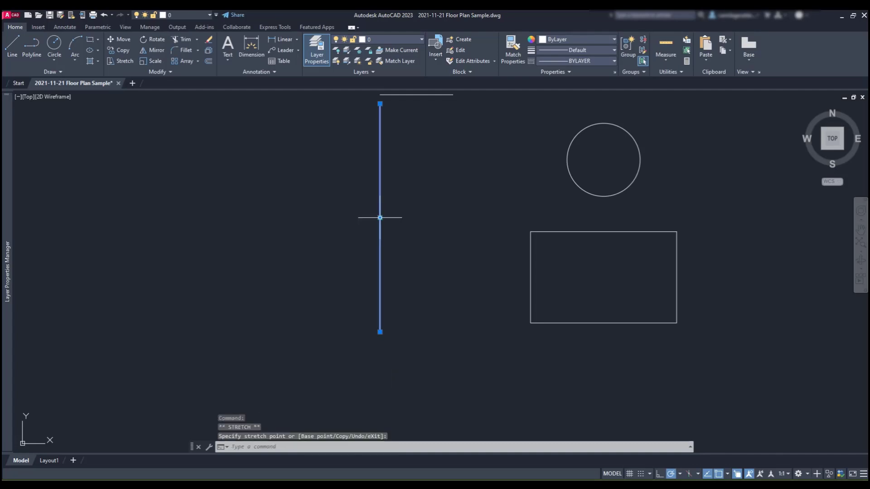
key(Escape)
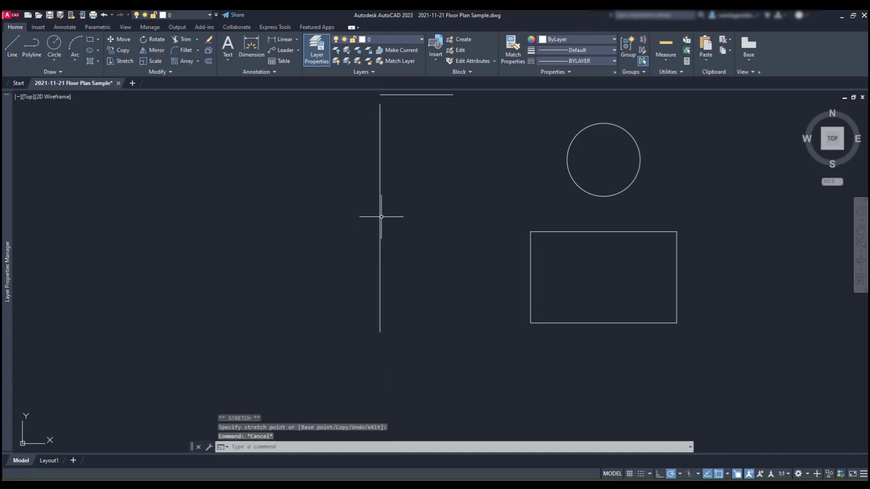
Stretch the vertical line's lower endpoint straight down so the line's total length is 2'
click(380, 217)
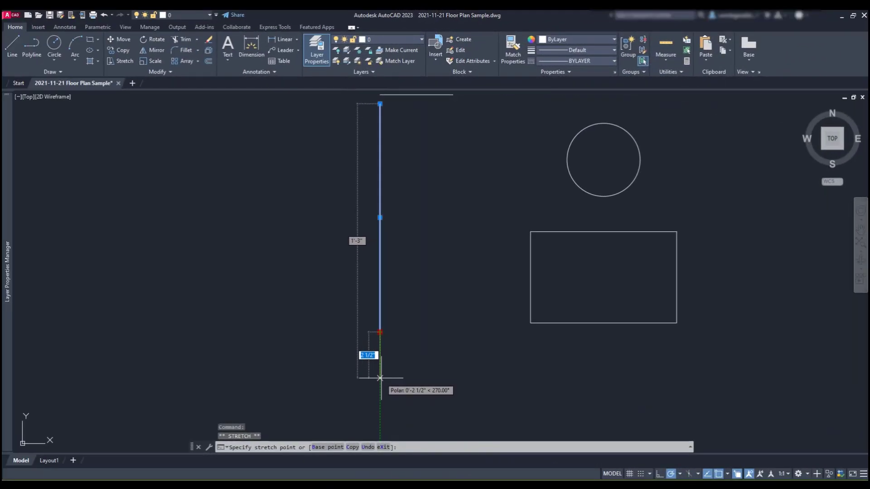
key(Tab)
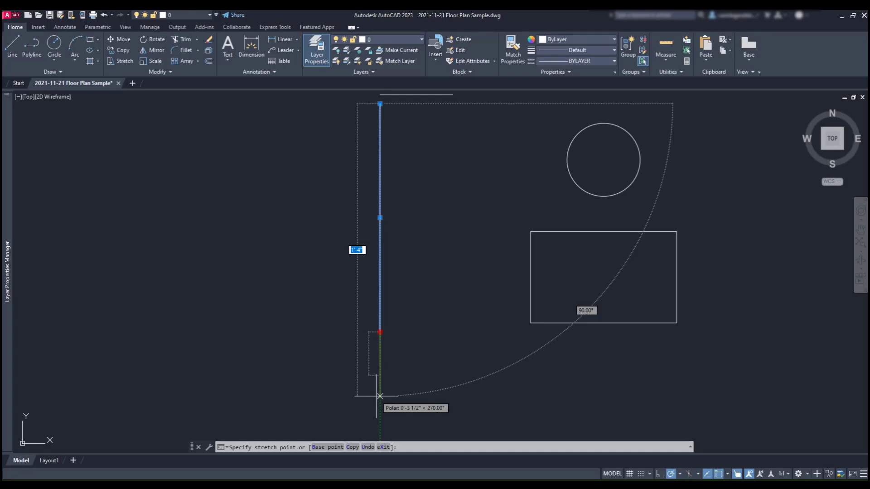
text(2)
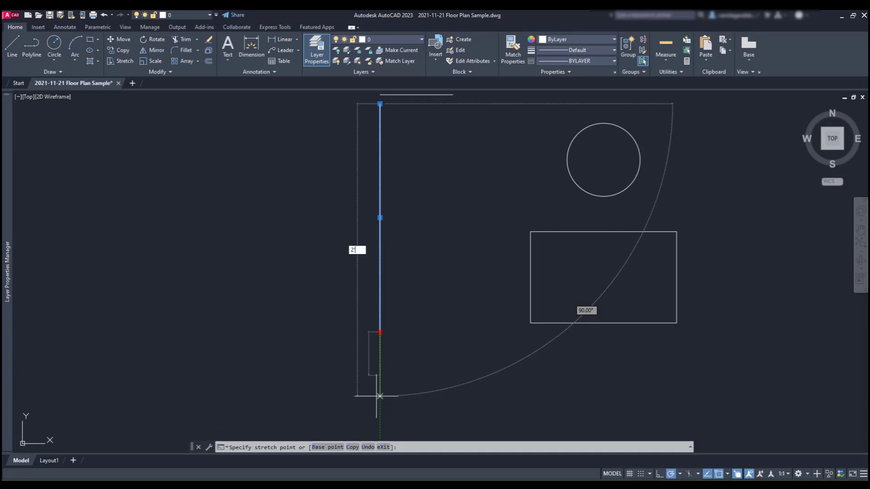
key(Return)
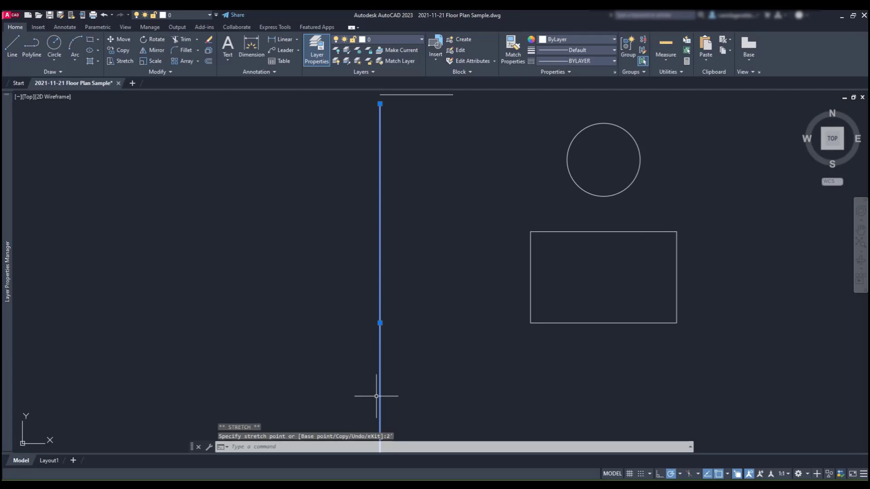
Try stretching the rectangle's lower-left corner inward by its grip
scroll(327, 242, down, 3)
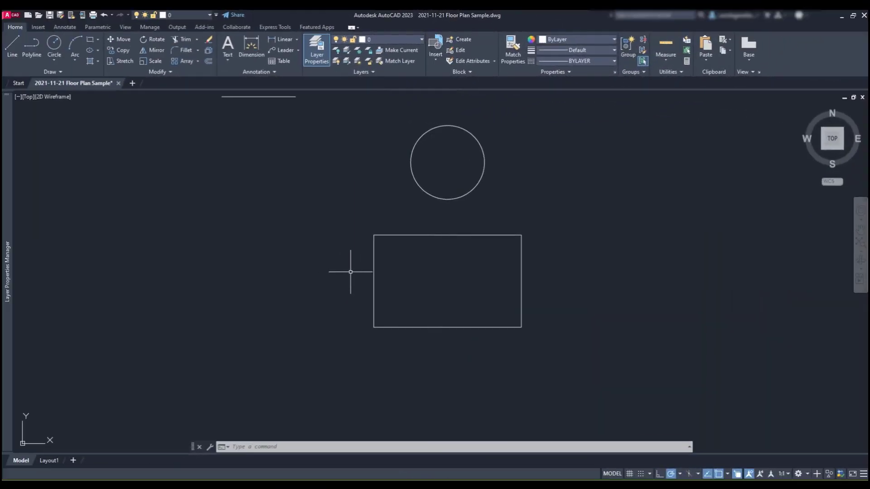
click(372, 279)
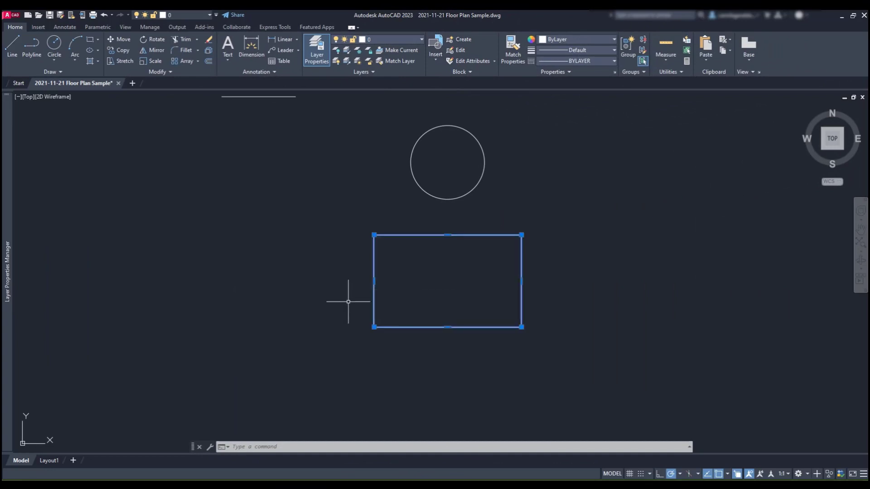
scroll(349, 305, up, 4)
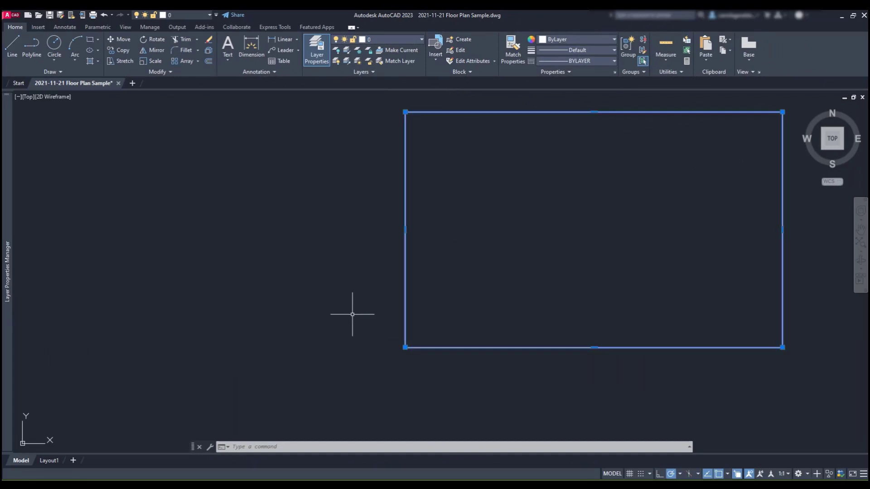
mouse_move(355, 314)
middle_down()
mouse_move(324, 304)
mouse_move(311, 314)
middle_up()
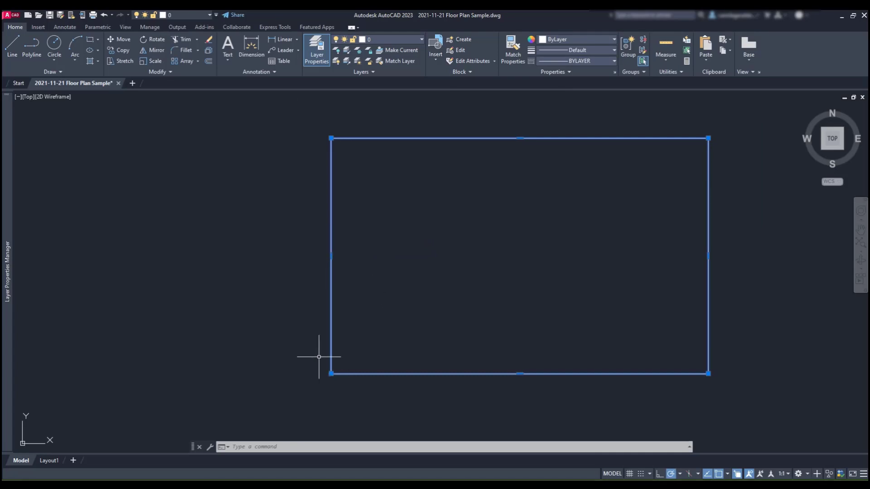
click(331, 374)
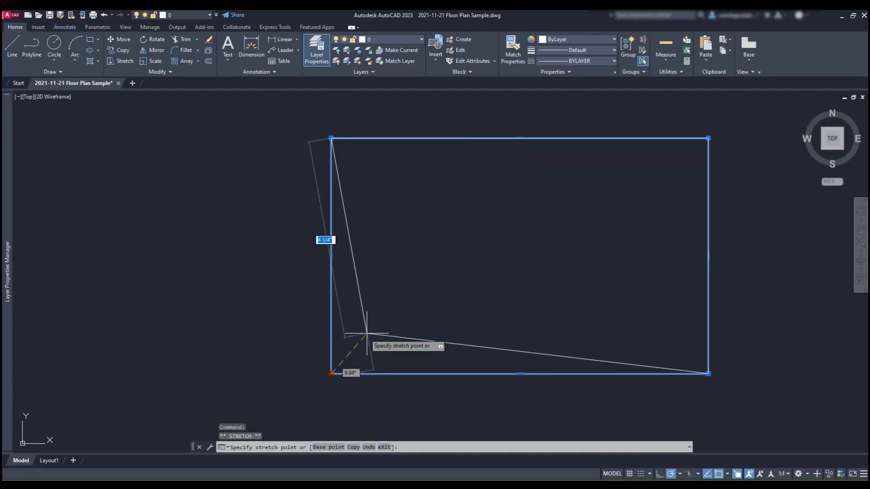
click(422, 342)
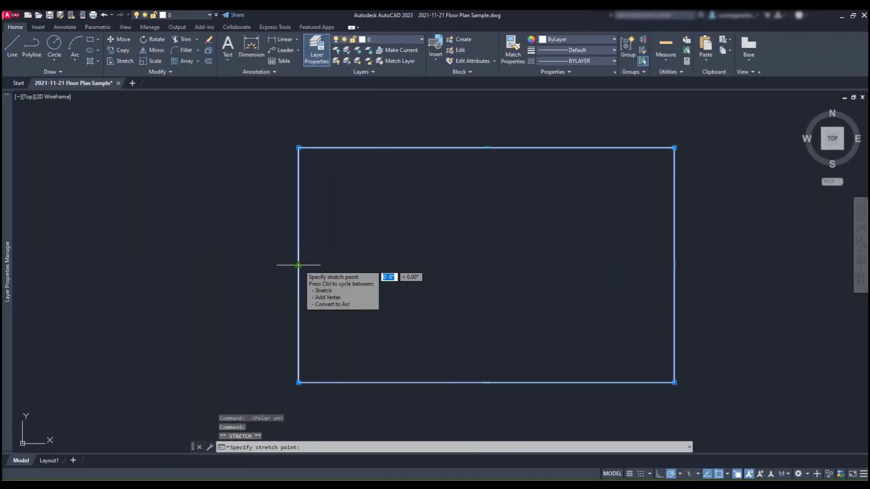
Stretch the rectangle's left edge outward by 1' with Ortho on, using the edge's midpoint grip
click(298, 265)
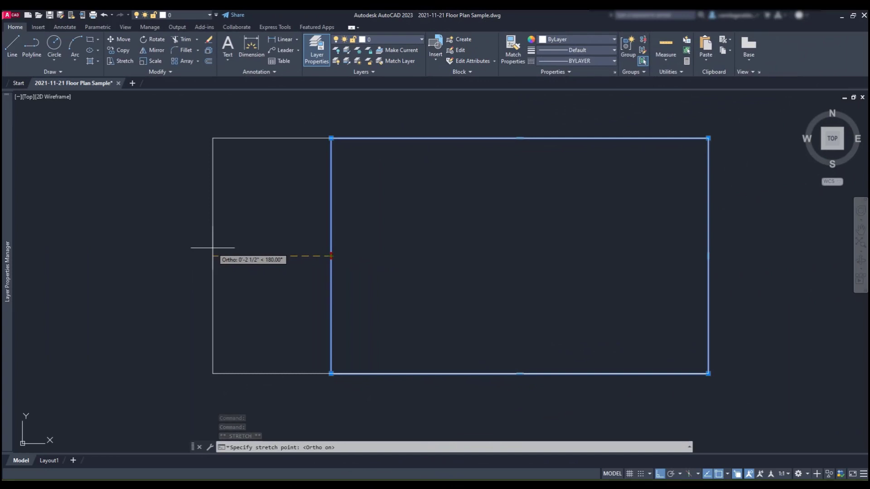
text(1')
key(Return)
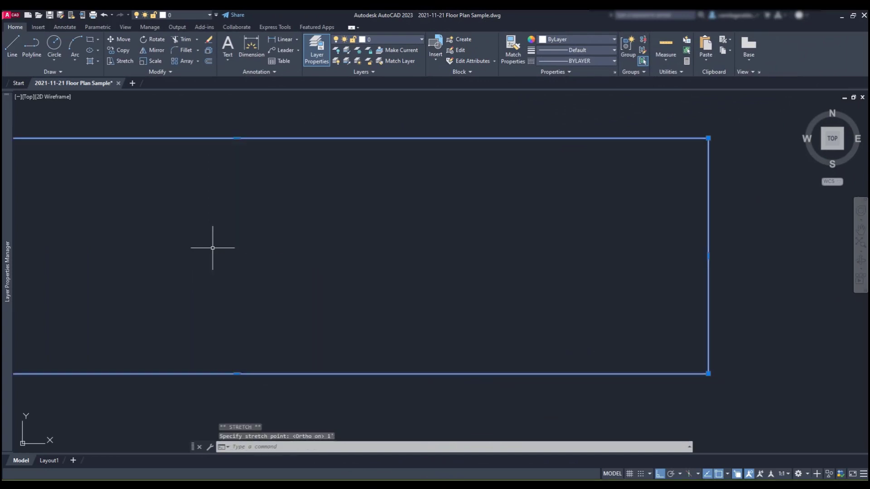
Deselect the rectangle and undo the stretch of its left edge
scroll(399, 242, down, 3)
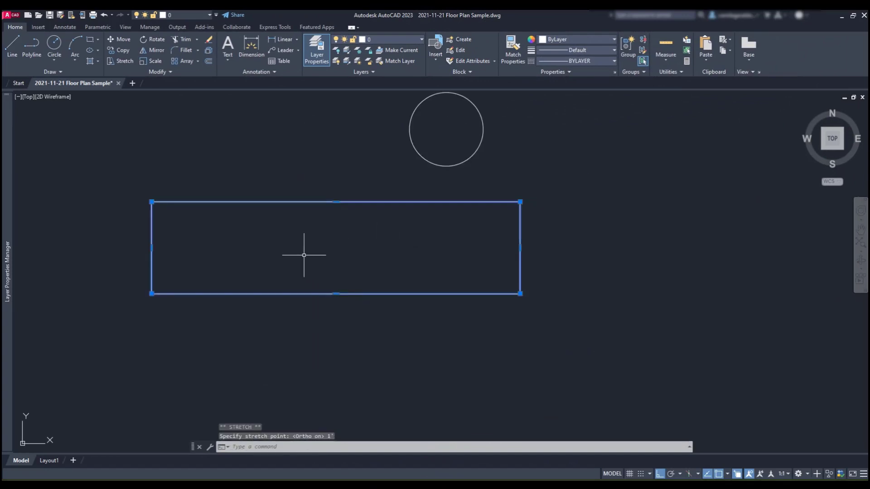
scroll(300, 254, up, 3)
key(Escape)
key(ctrl+z)
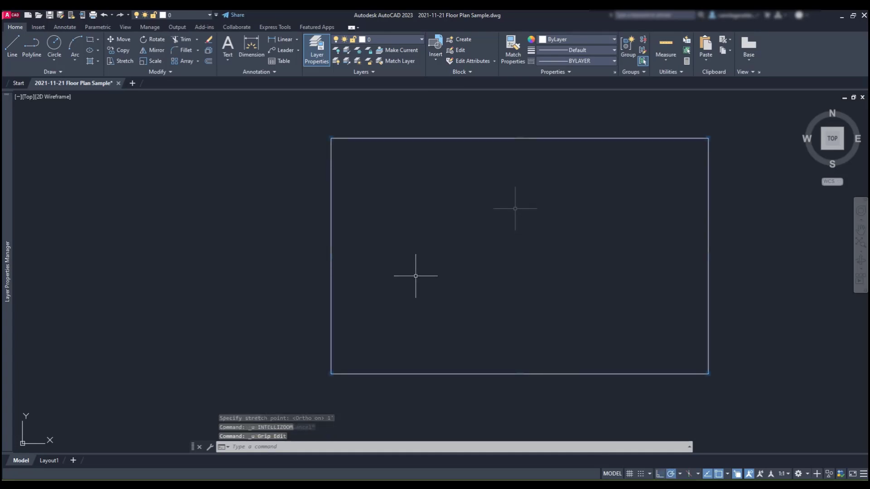
Move the circle about 4 1/4" horizontally to the right by its center grip
click(519, 138)
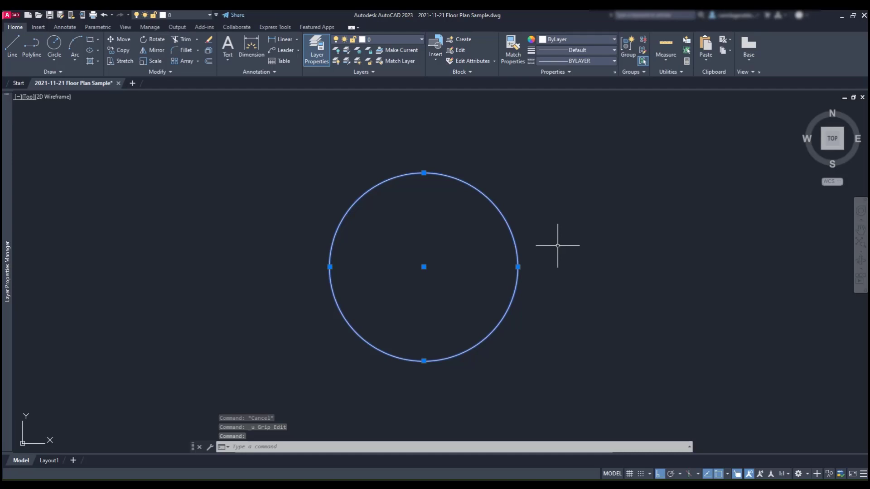
click(423, 266)
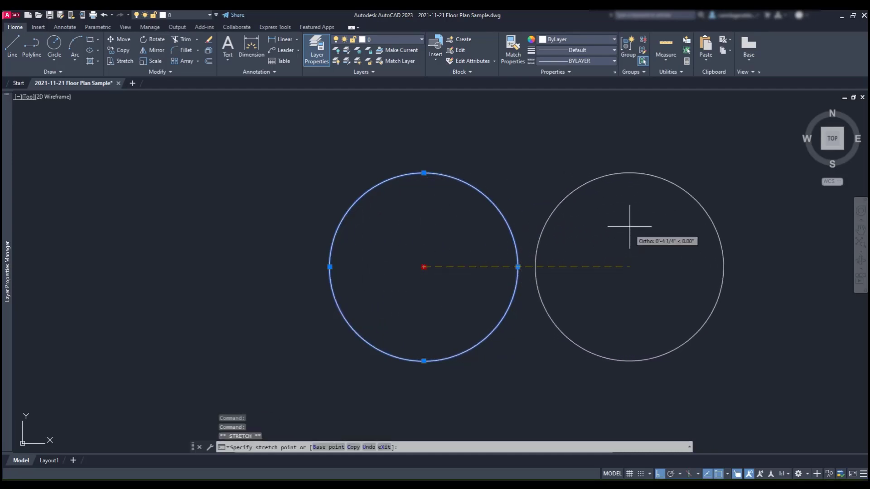
click(623, 259)
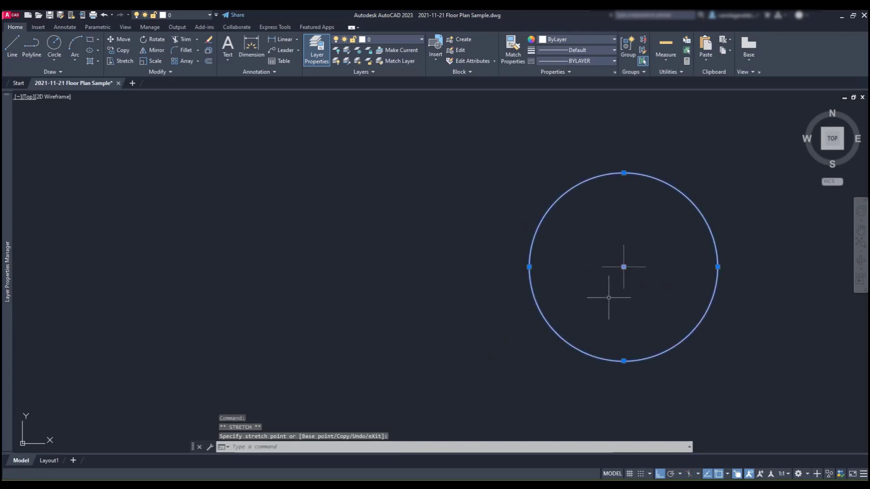
Set the circle's radius to 4" by stretching its right quadrant grip
click(717, 267)
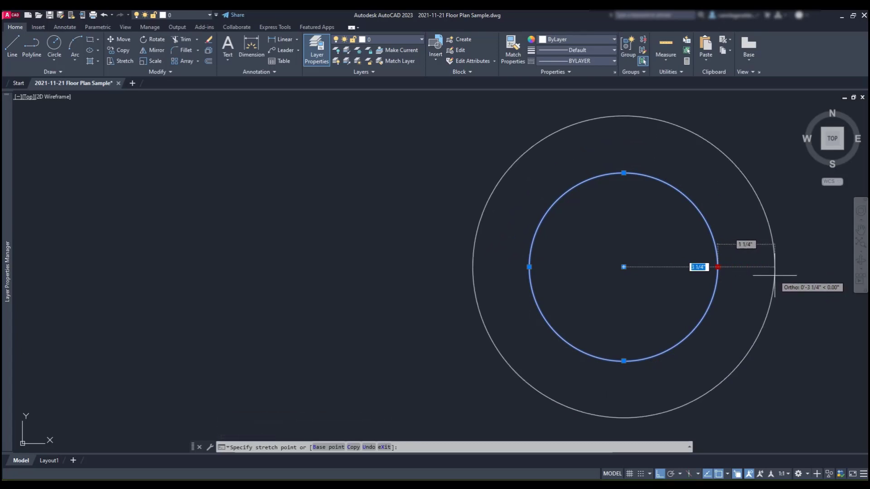
text(4)
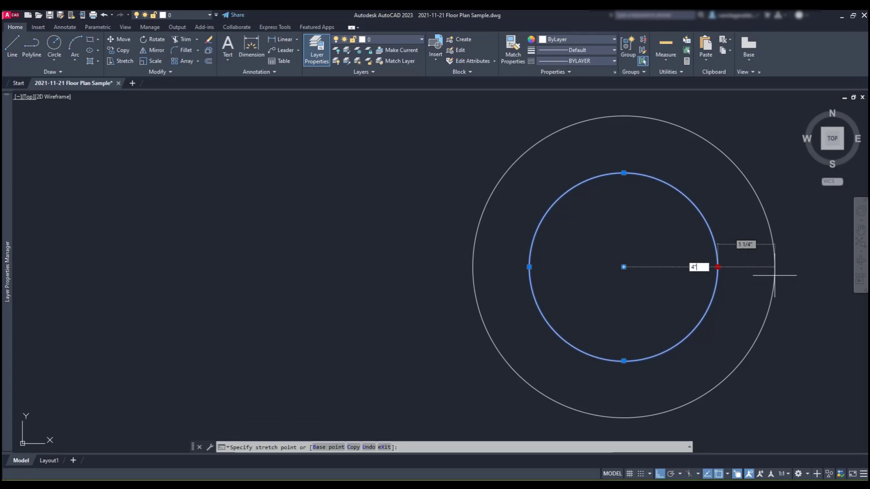
key(Return)
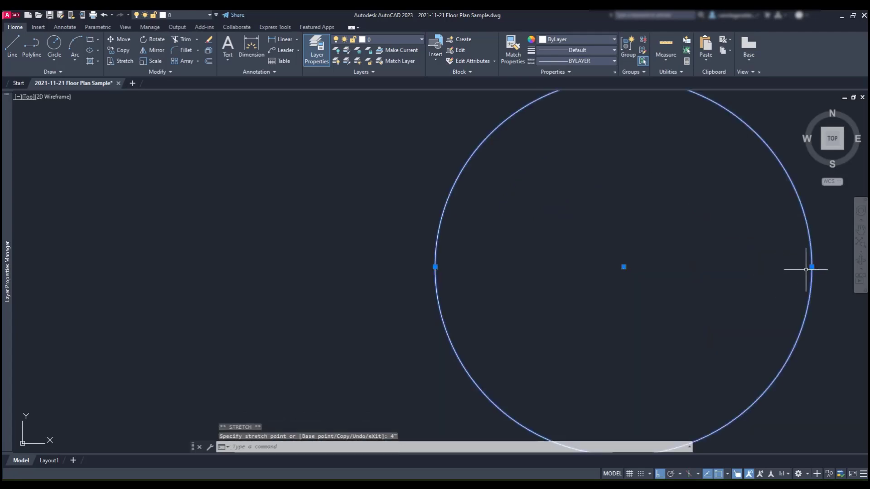
Start shrinking the circle from its right quadrant grip, using the radius change as the input value
click(812, 267)
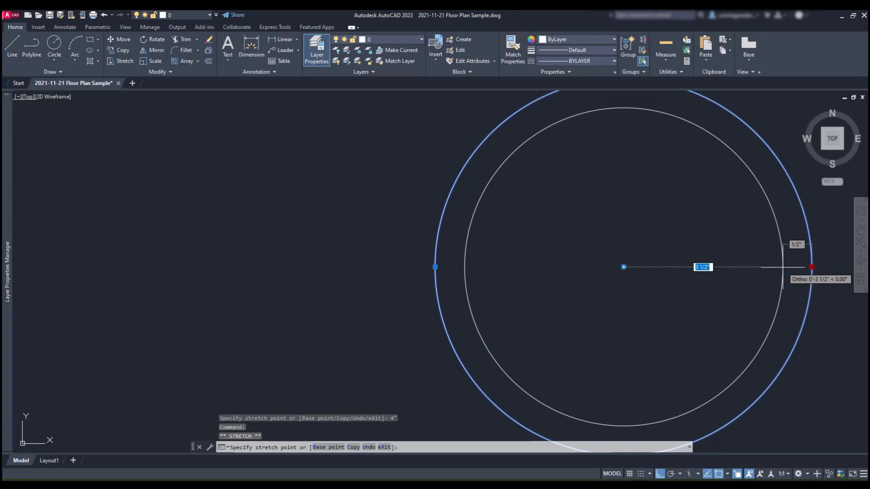
key(Tab)
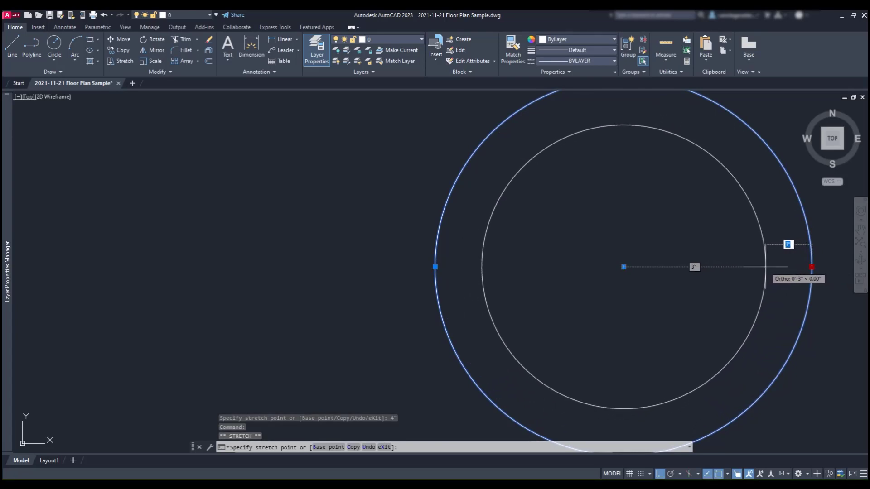
text(a)
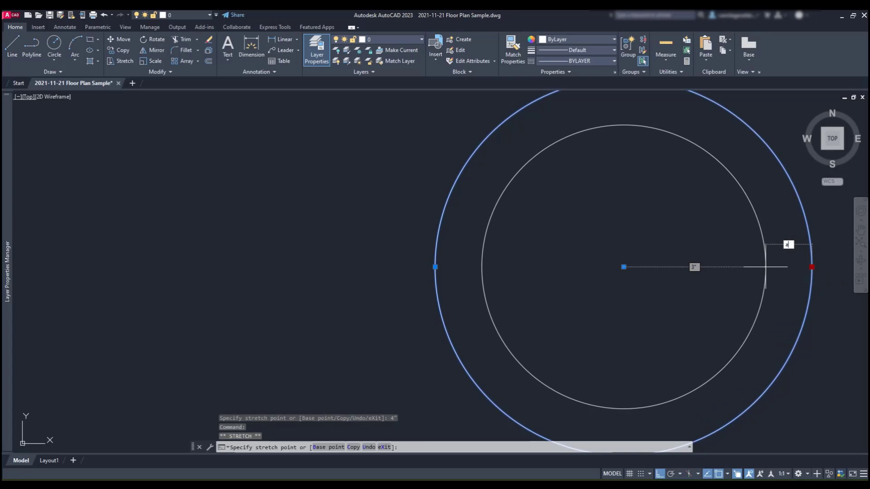
key(BackSpace)
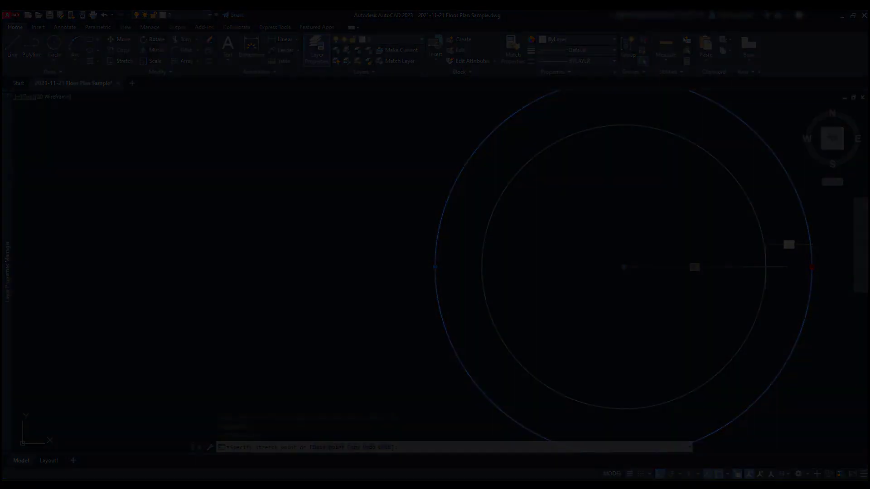